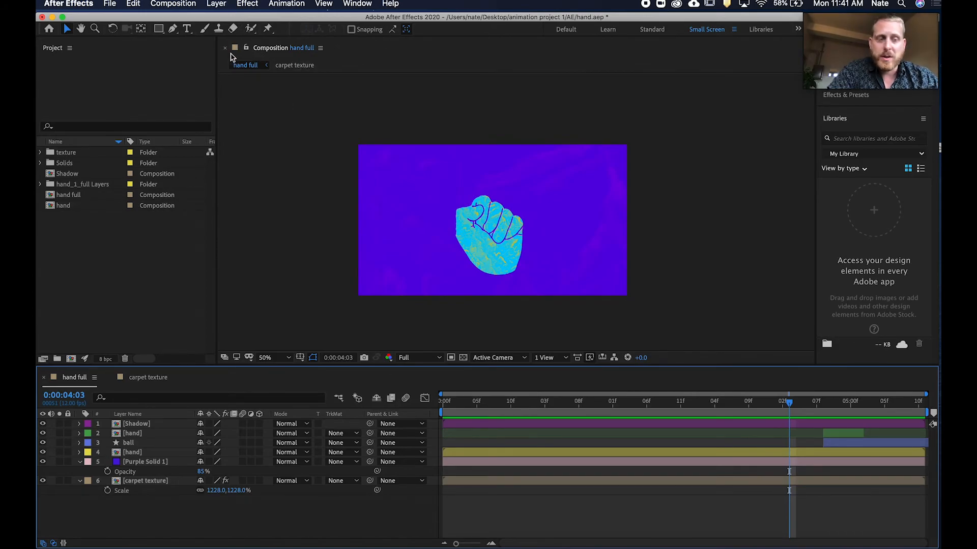
Start a new Cinema 4D file from After Effects and create a folder named c4d inside animation project 1.
left_click(115, 4)
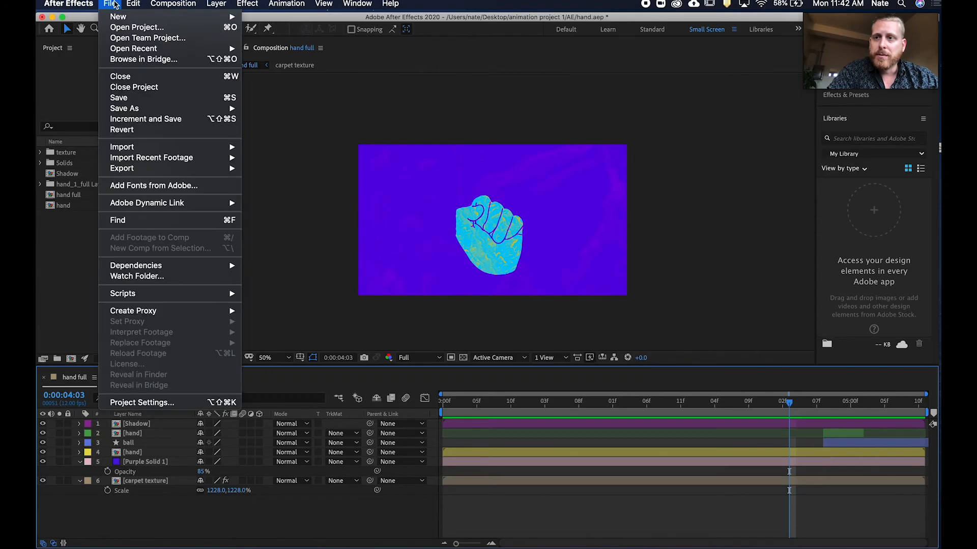
mouse_move(120, 18)
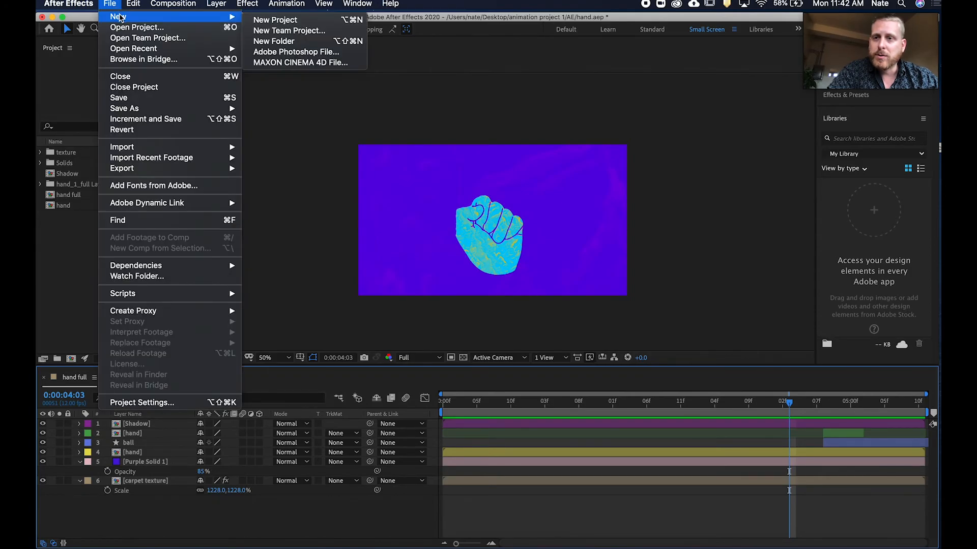
left_click(293, 63)
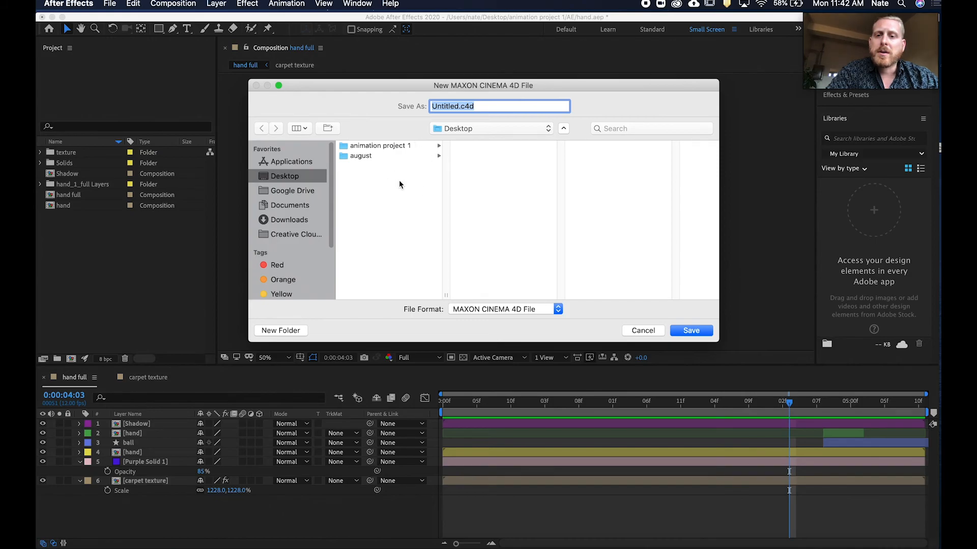
left_click(396, 146)
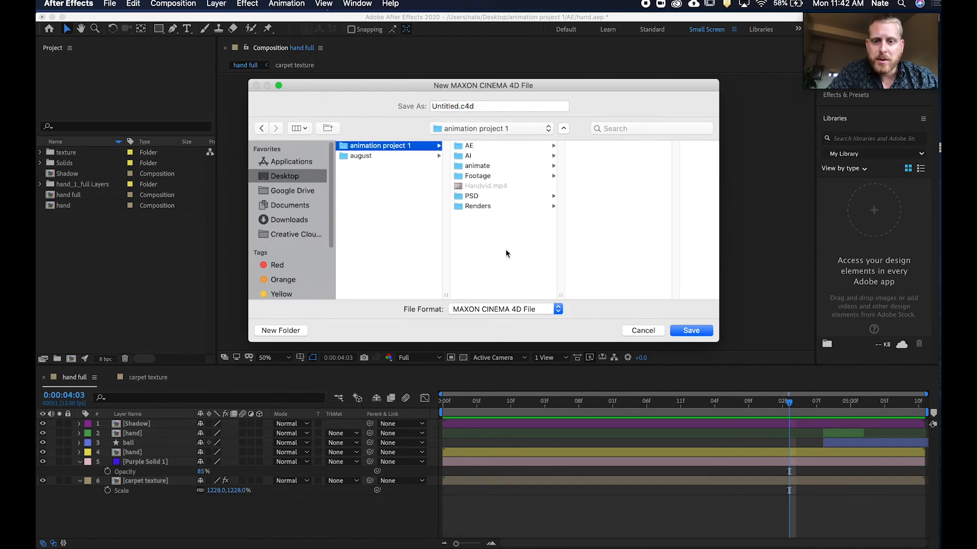
left_click(328, 129)
type("c")
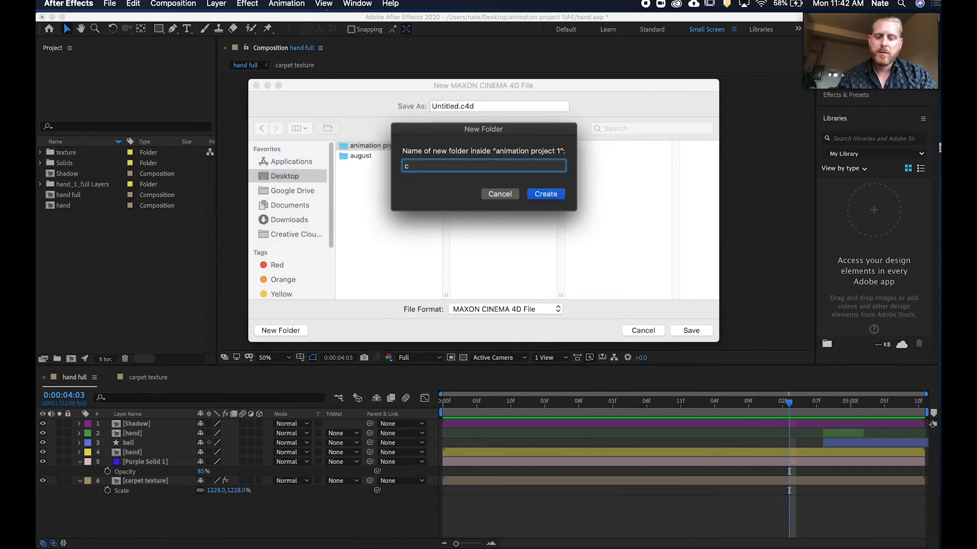
type("4d")
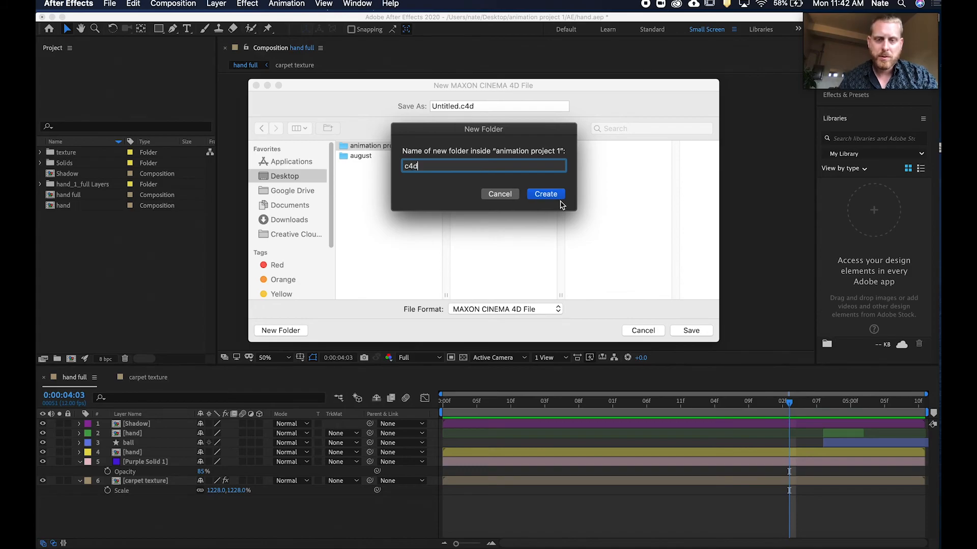
left_click(557, 196)
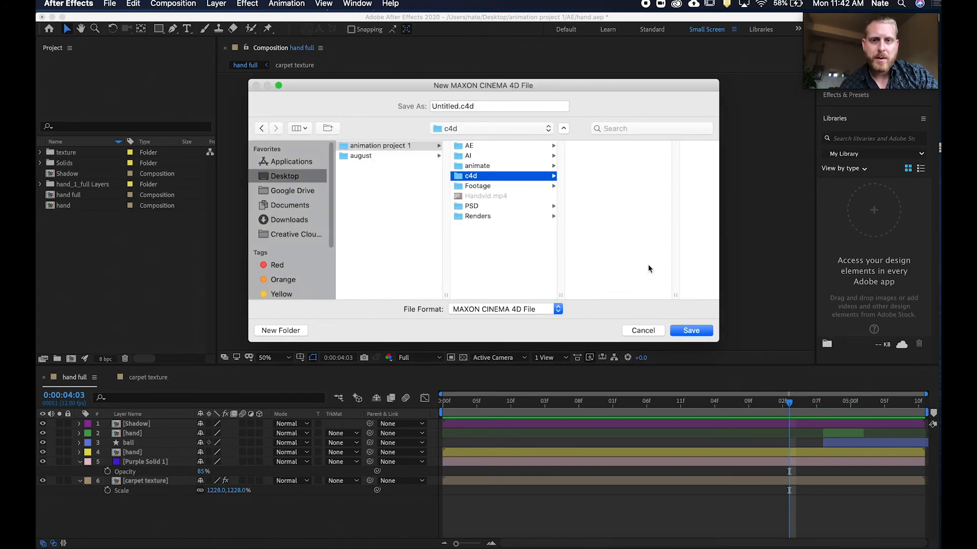
Save the new Cinema 4D file as rotating cube.c4d in the c4d folder.
left_click(460, 106)
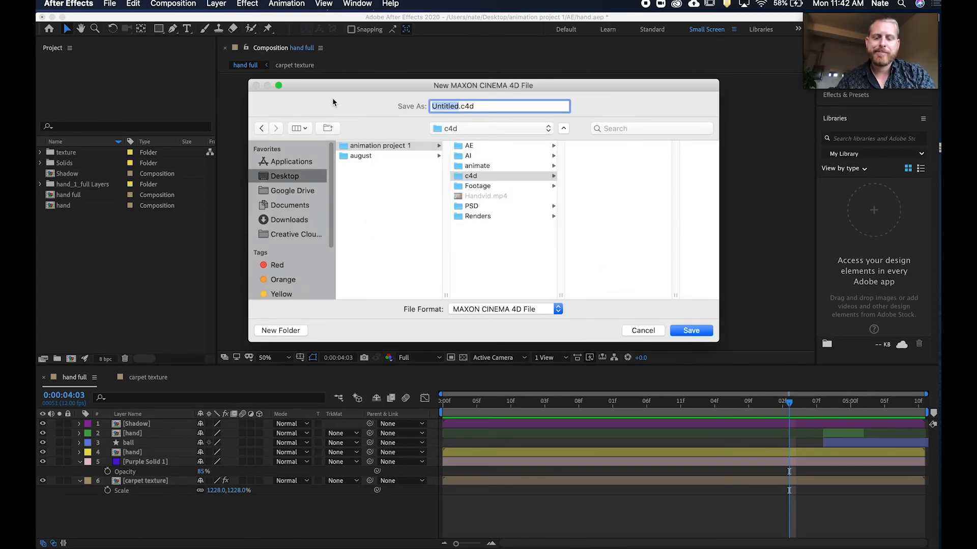
type("rotat")
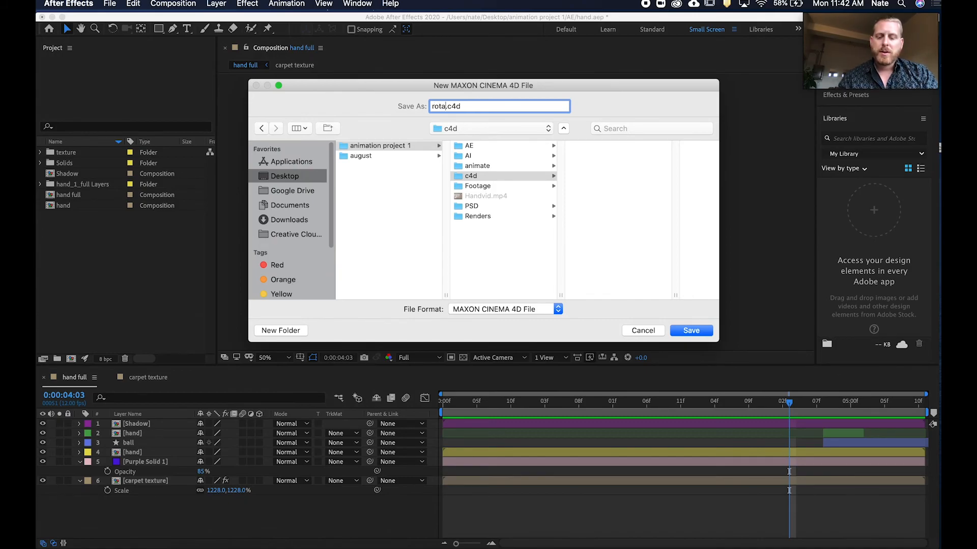
type("ing cube")
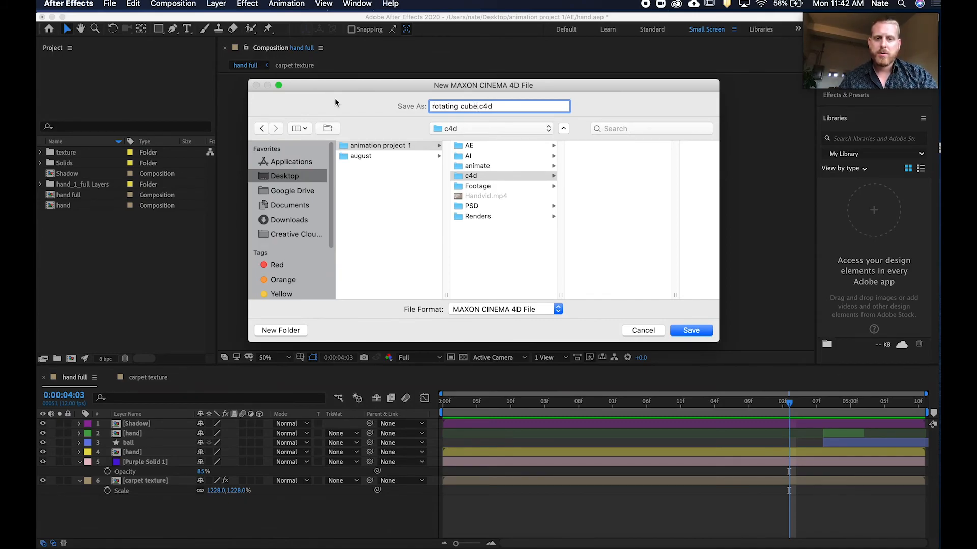
left_click(692, 332)
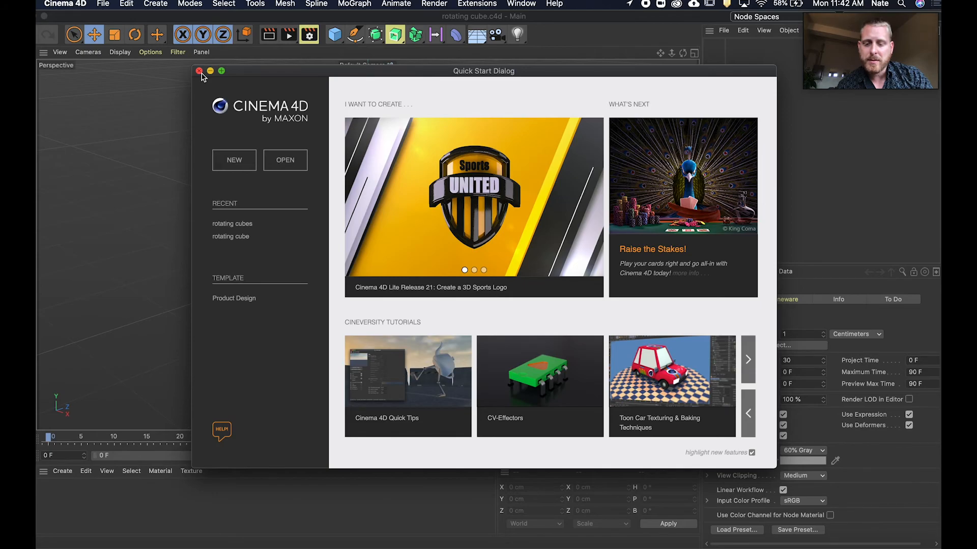
Dismiss the quick start dialog, add a cube object to the scene, and save the project.
left_click(199, 71)
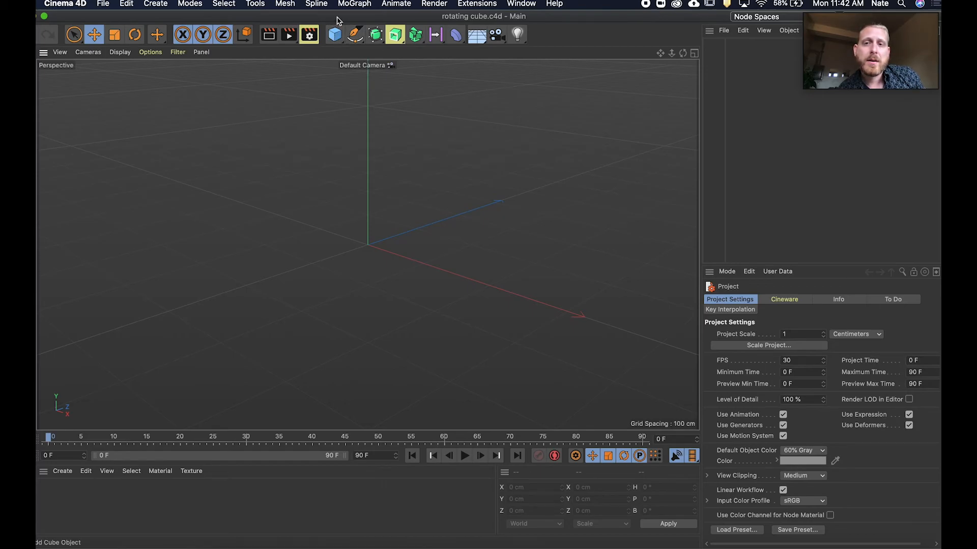
left_click(334, 34)
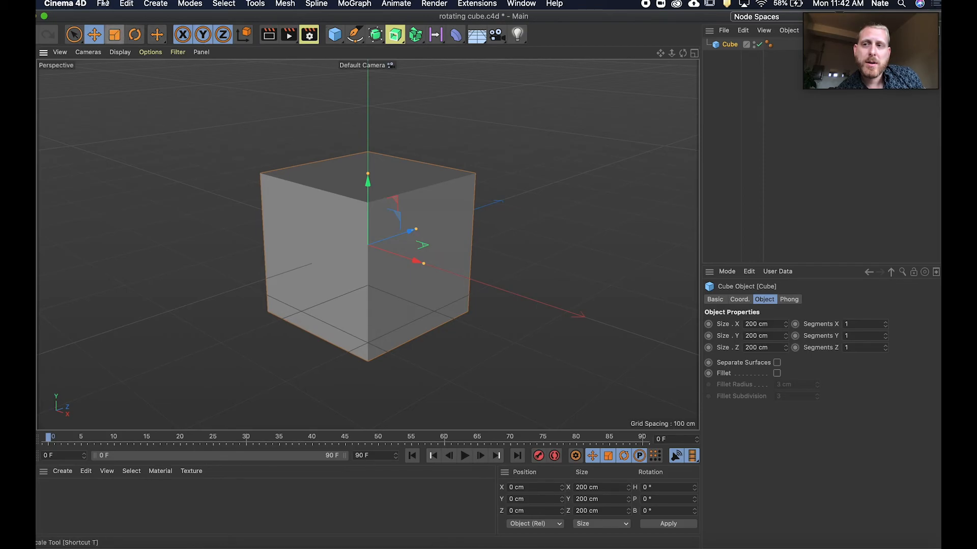
left_click(103, 3)
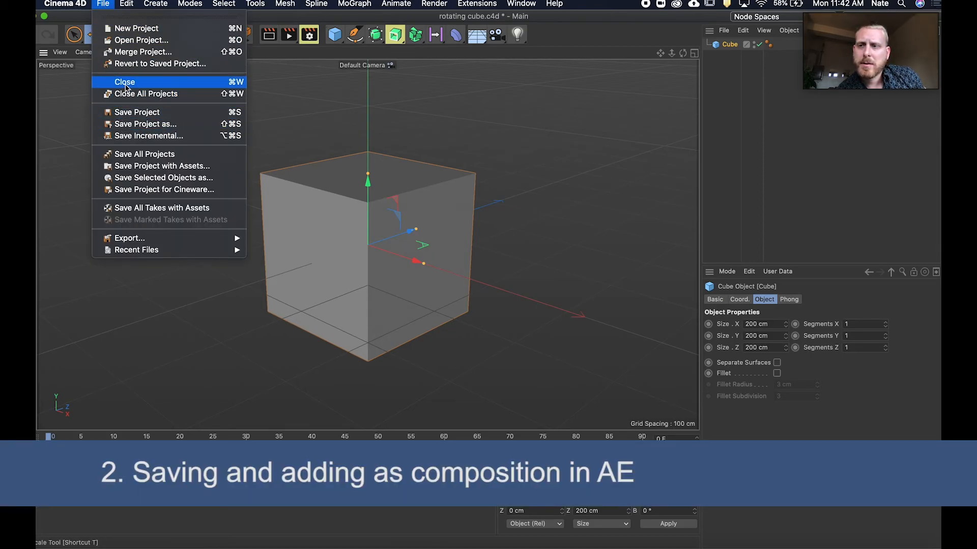
left_click(125, 113)
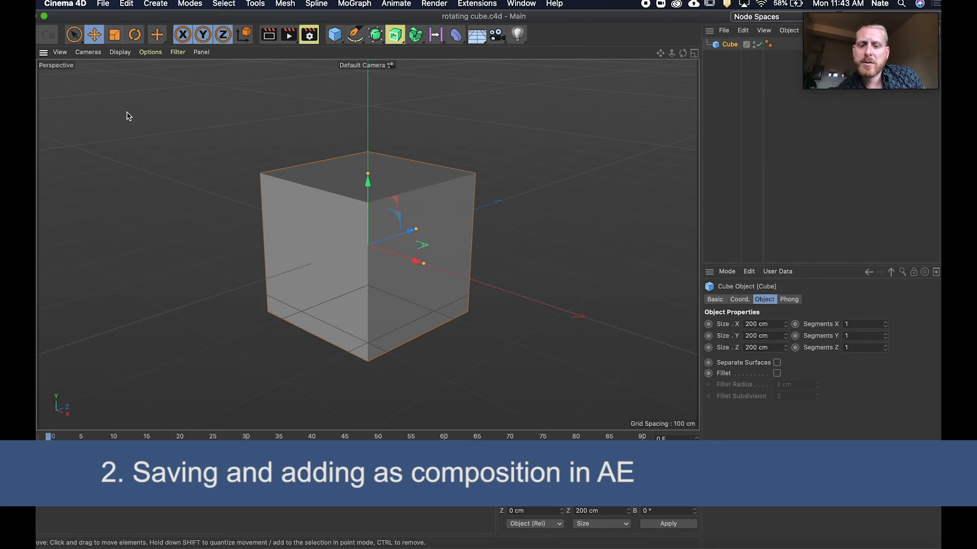
Back in After Effects, place rotating cube.c4d in the hand full composition and slide its layer to start near the playhead.
left_click(499, 542)
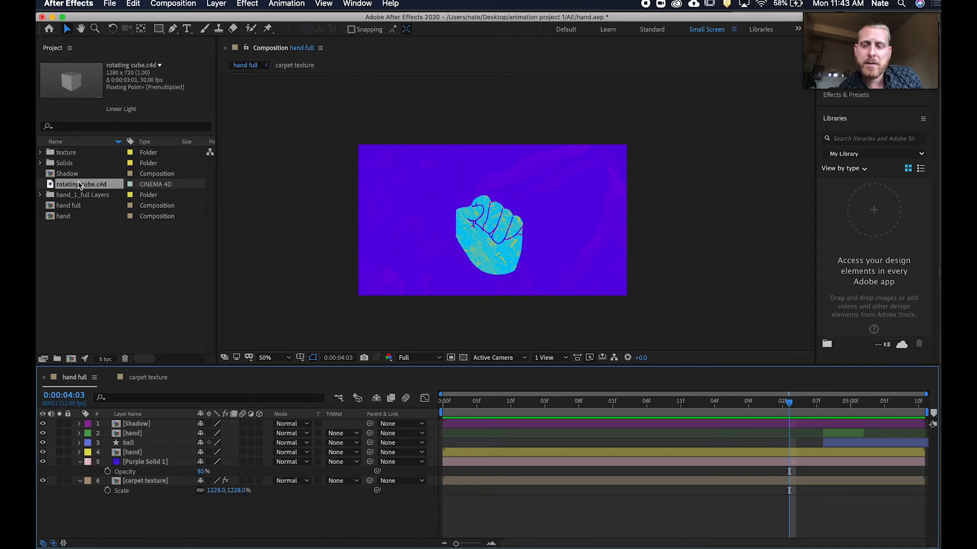
left_click_drag(80, 185, 448, 424)
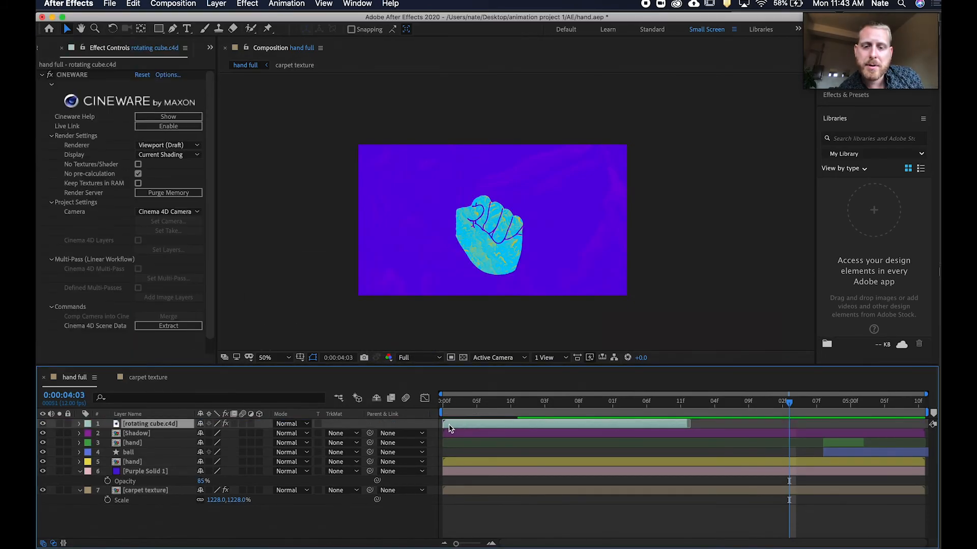
left_click_drag(585, 425, 830, 418)
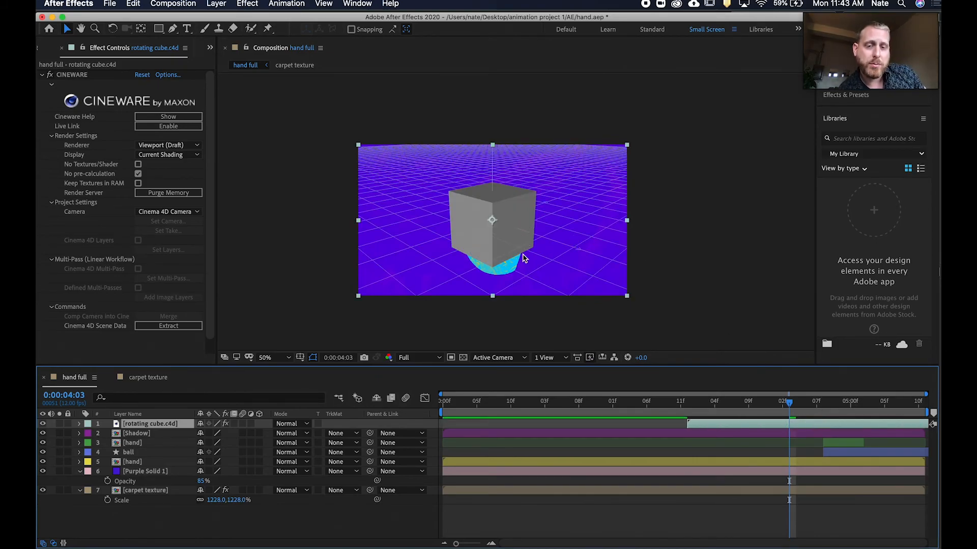
Set the Cineware renderer of the rotating cube layer to Current.
left_click(765, 546)
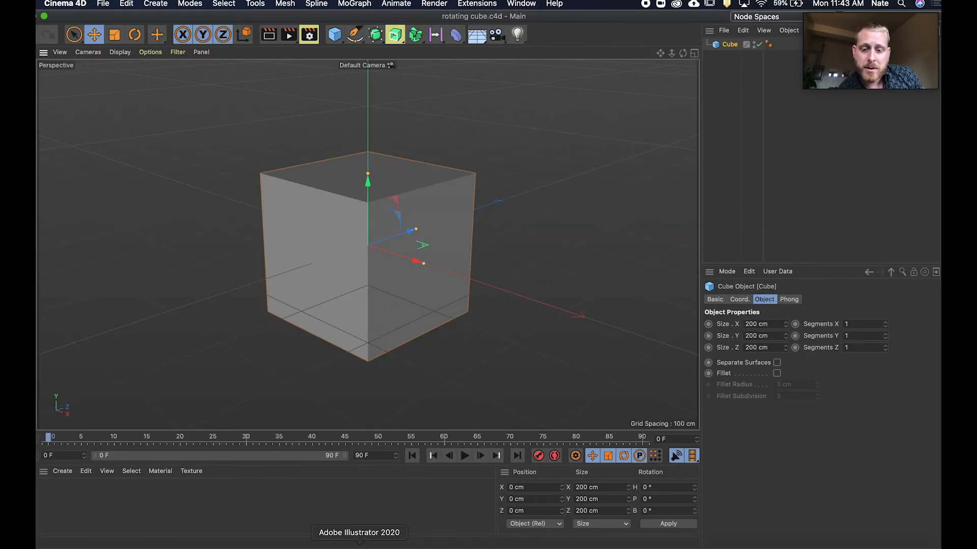
left_click(499, 546)
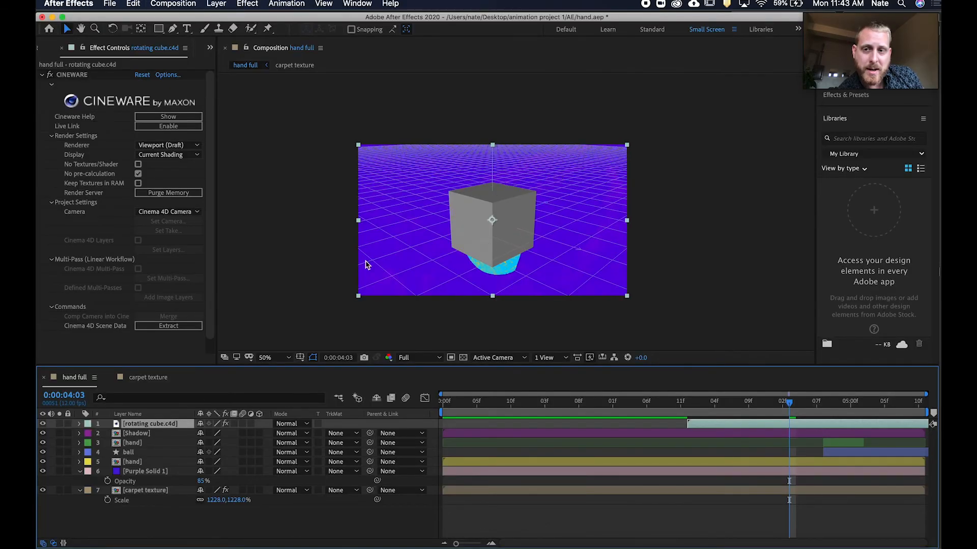
left_click(181, 146)
left_click(182, 156)
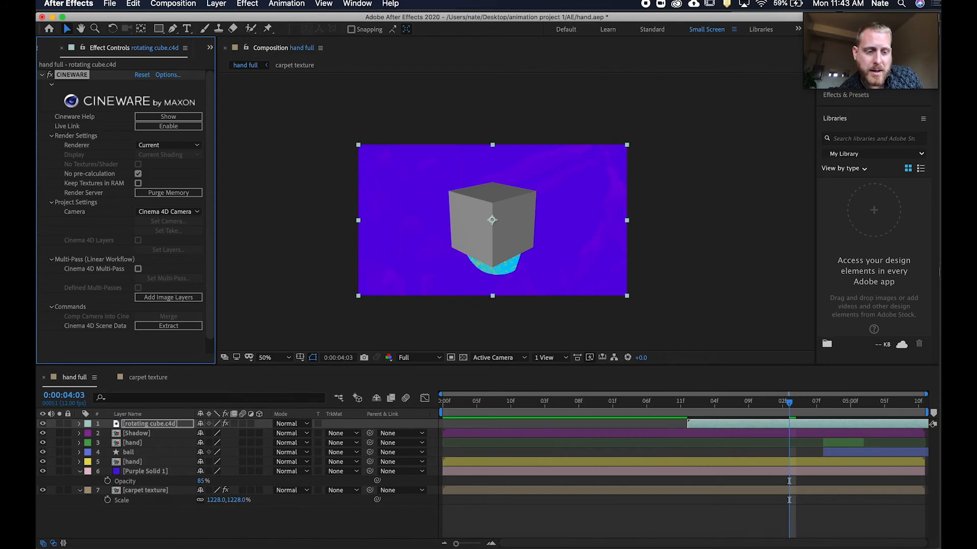
In Cinema 4D, move the cube to about X 218, Y -4, Z 216 cm and save the project.
left_click(763, 543)
left_click_drag(404, 231, 216, 255)
left_click_drag(338, 215, 220, 235)
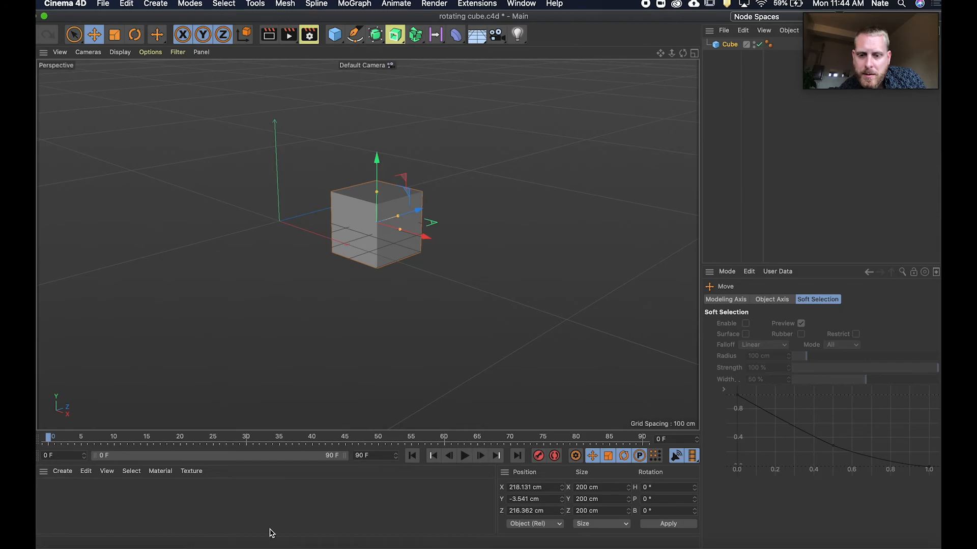
left_click(103, 4)
left_click(122, 110)
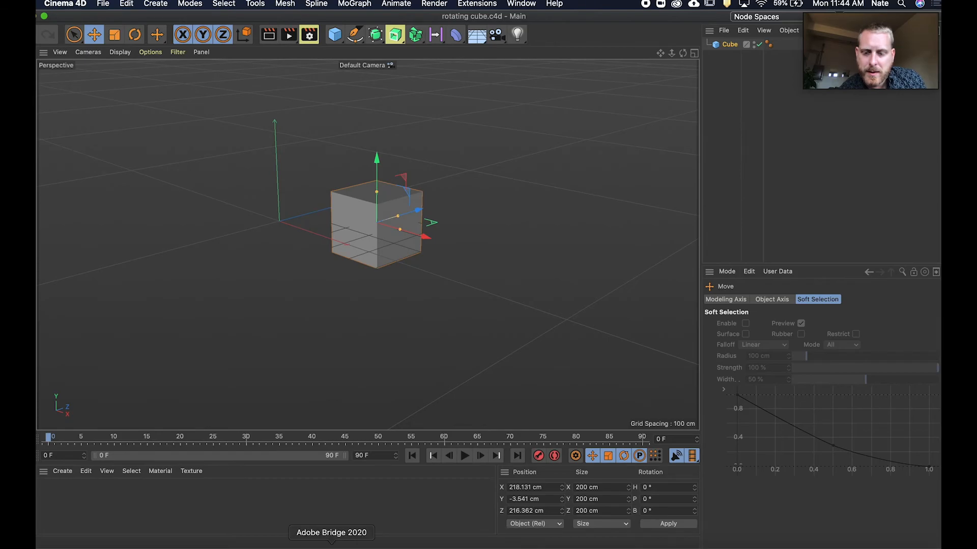
Try to reposition the rotating cube layer in the After Effects composition viewer.
left_click(522, 544)
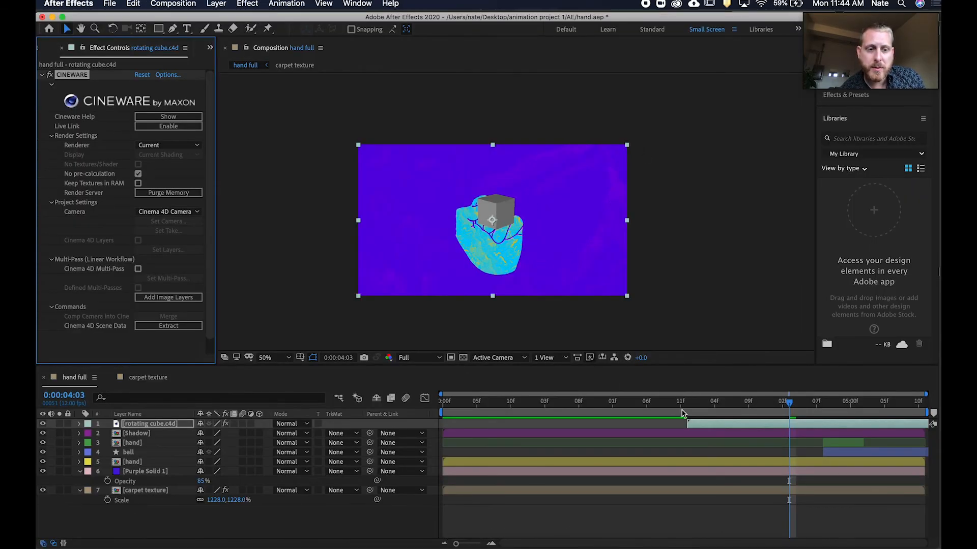
left_click(708, 425)
left_click_drag(496, 217, 493, 224)
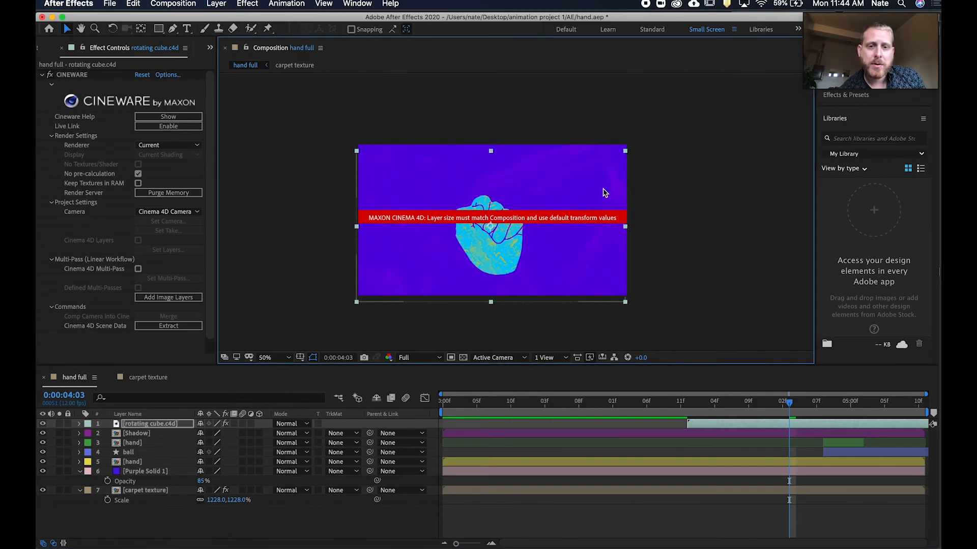
key("super+z")
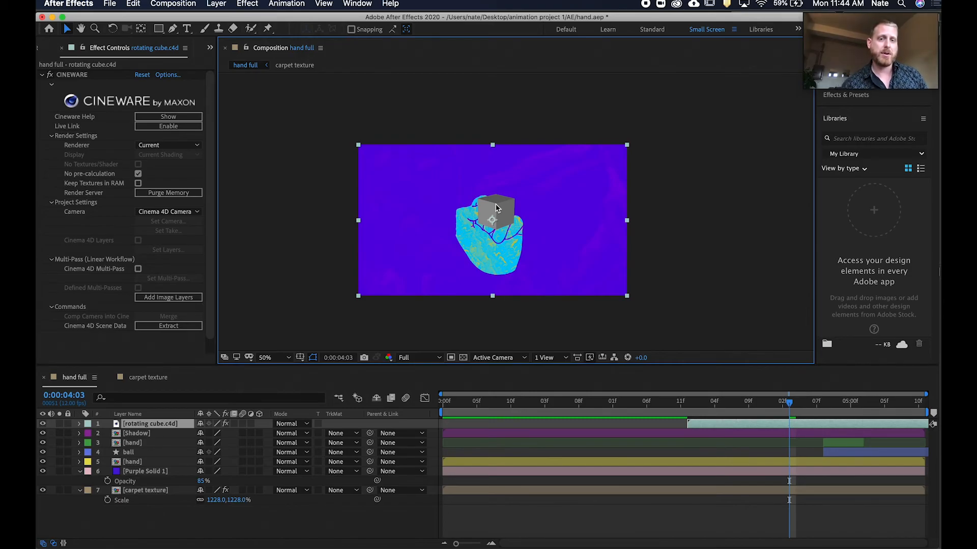
Add a shape layer and draw a small yellow pen shape over the top of the hand.
right_click(220, 527)
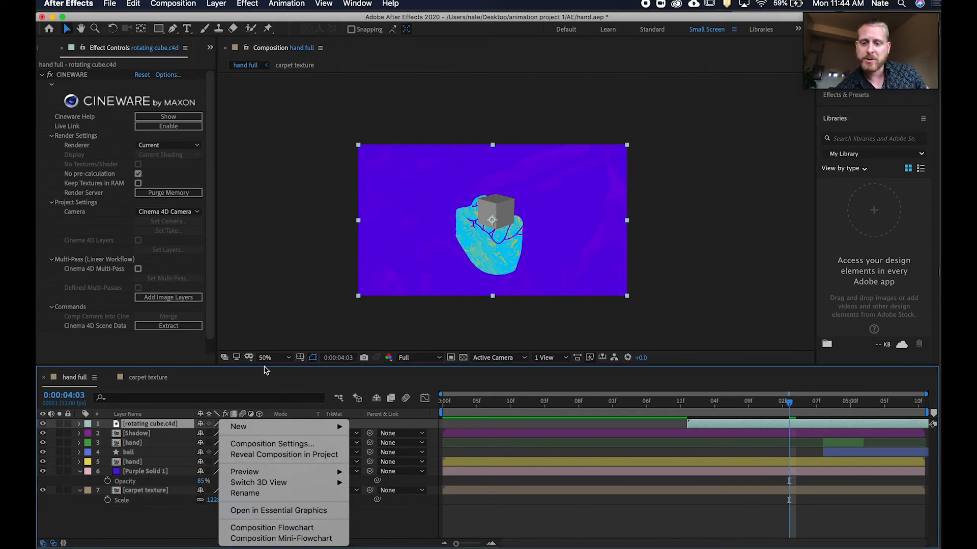
mouse_move(266, 427)
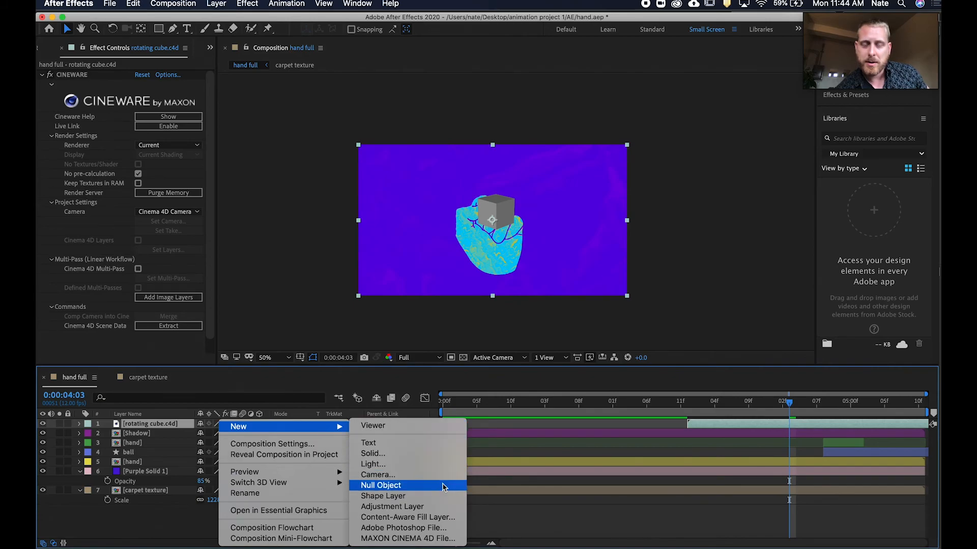
left_click(256, 167)
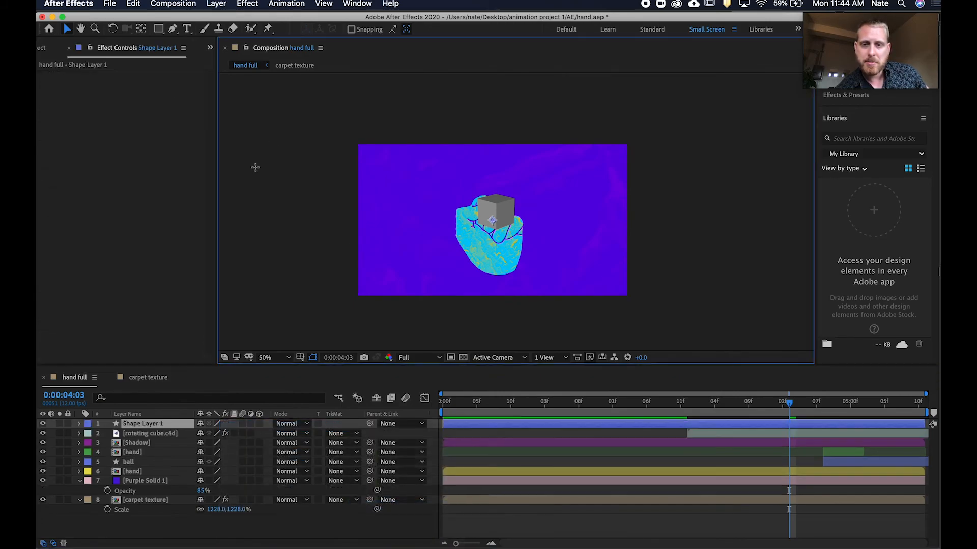
left_click(173, 28)
left_click(463, 206)
left_click(487, 220)
mouse_move(447, 245)
left_mouse_down()
mouse_move(453, 259)
mouse_move(445, 236)
mouse_move(455, 233)
left_mouse_up()
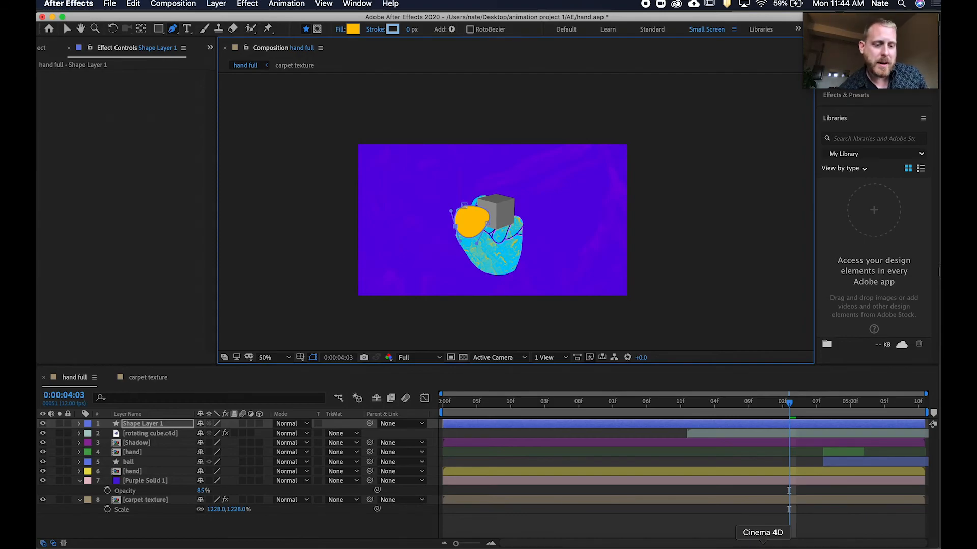
In Cinema 4D, select the cube and record a keyframe for its coordinates at frame 0.
left_click(762, 545)
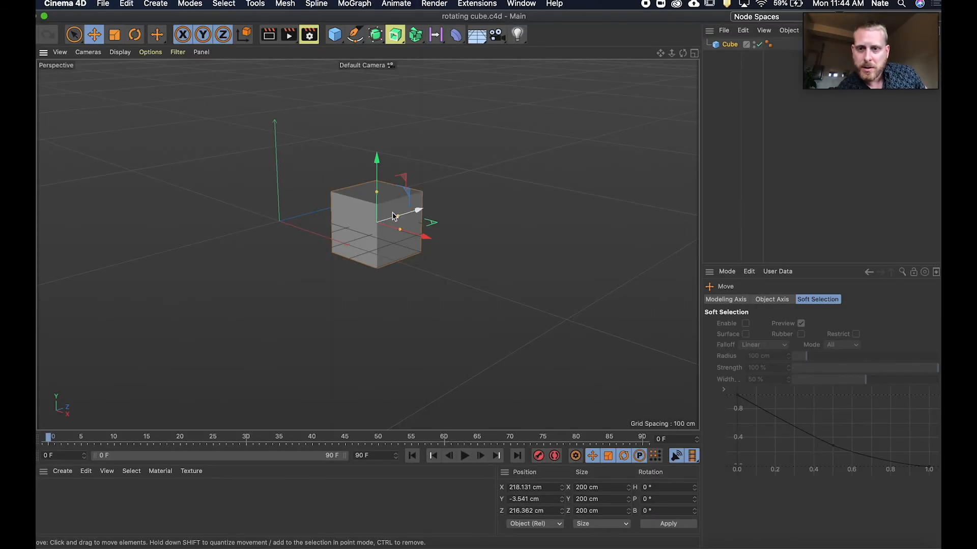
left_click(377, 223)
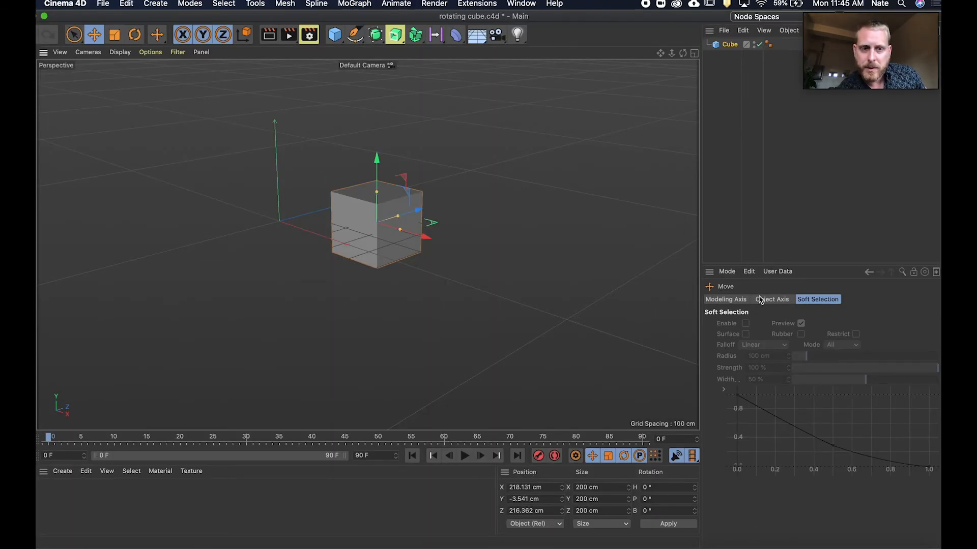
left_click(730, 44)
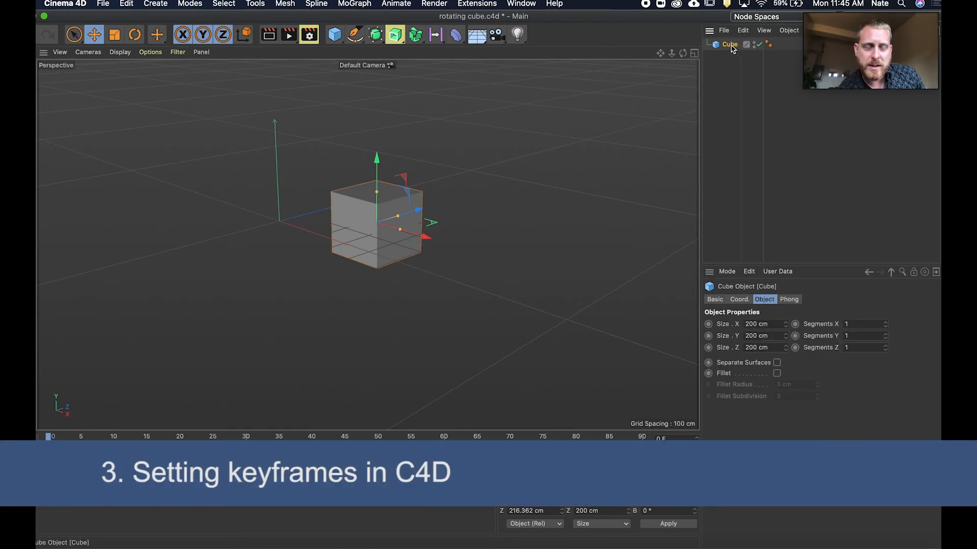
left_click(740, 300)
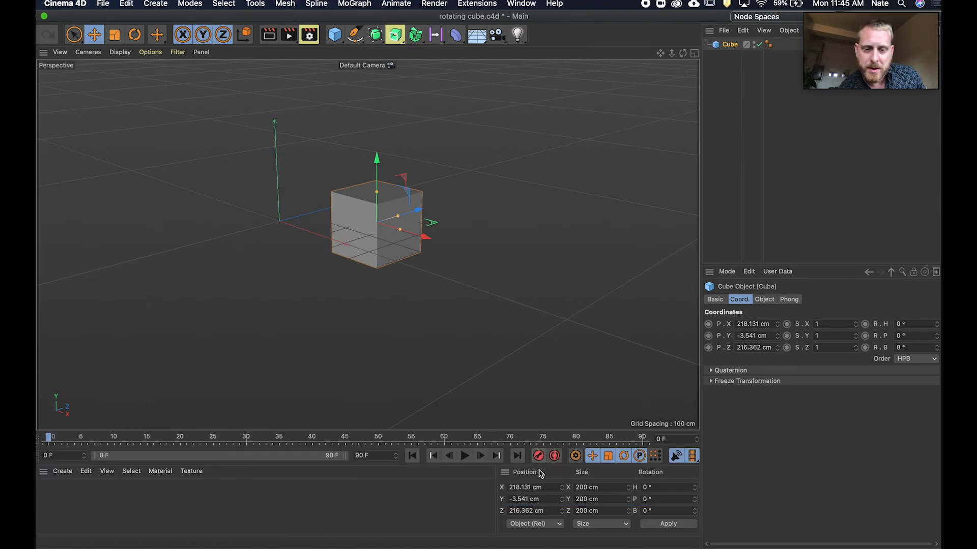
left_click(538, 456)
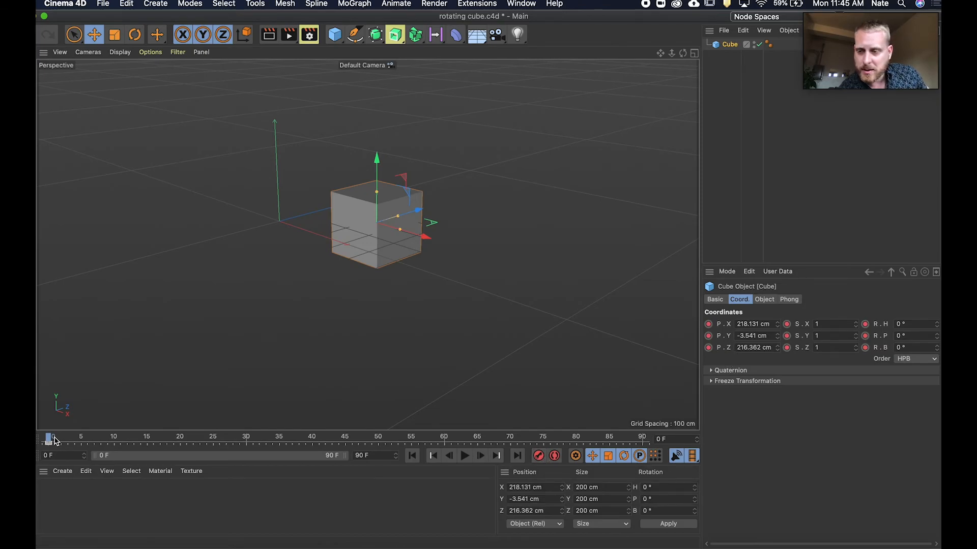
At frame 24, set the cube's pitch rotation to 90° and record a keyframe.
left_click_drag(50, 439, 203, 429)
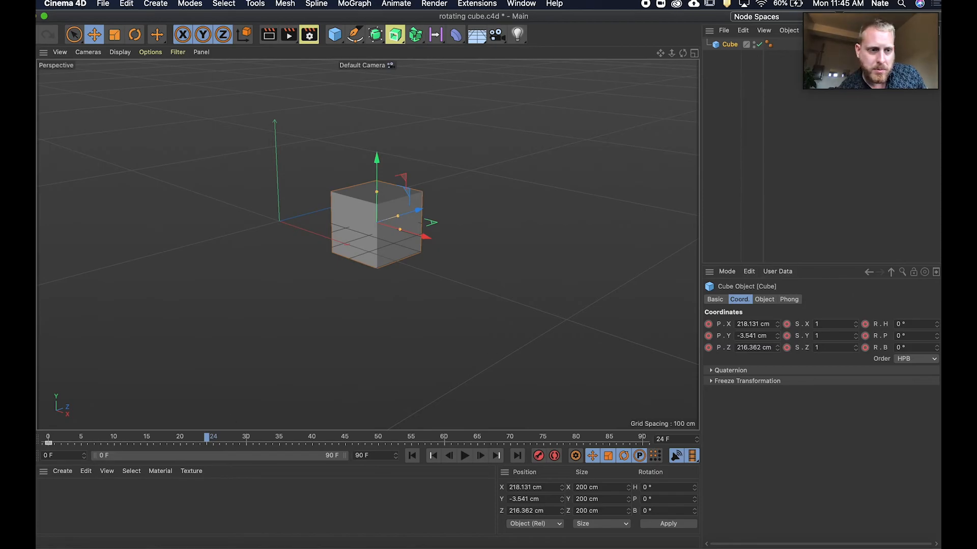
left_click_drag(938, 338, 938, 314)
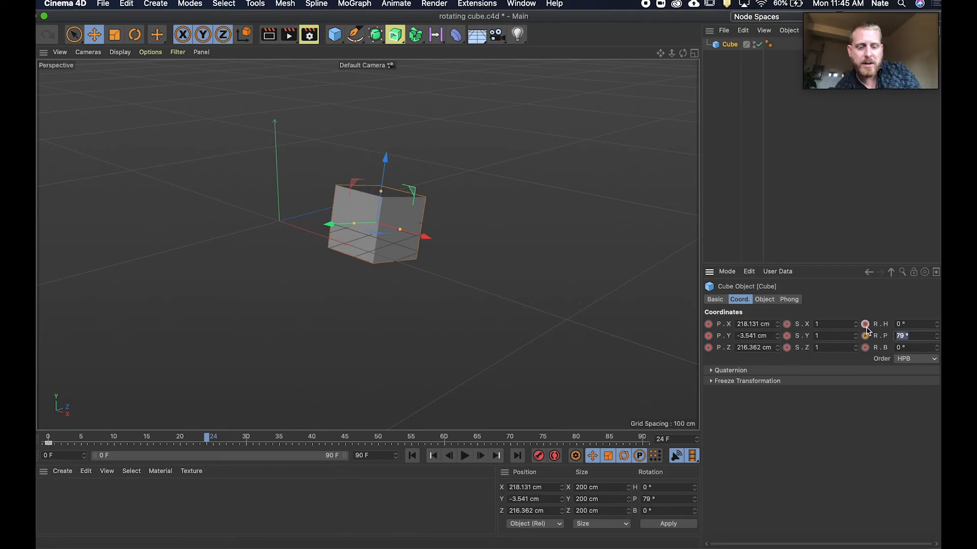
type("90")
key("Return")
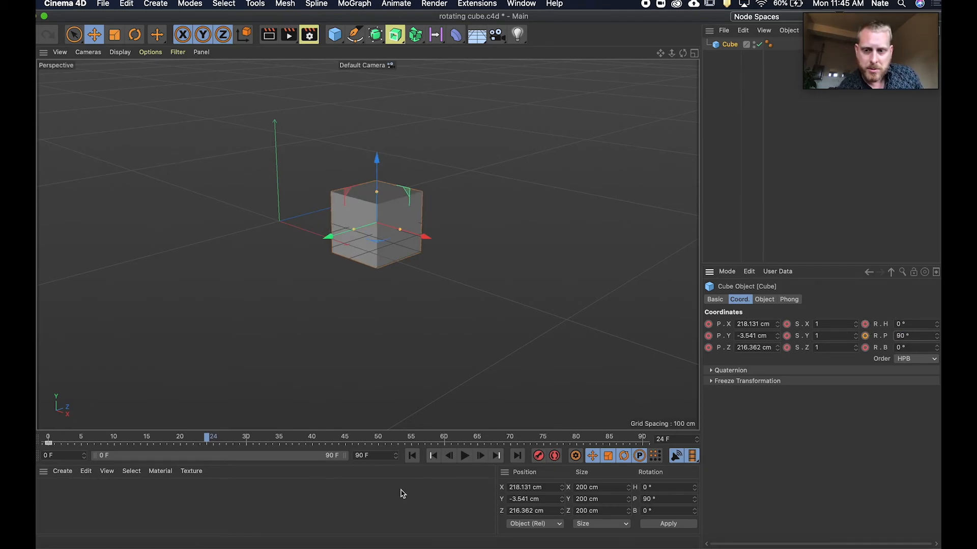
left_click(538, 455)
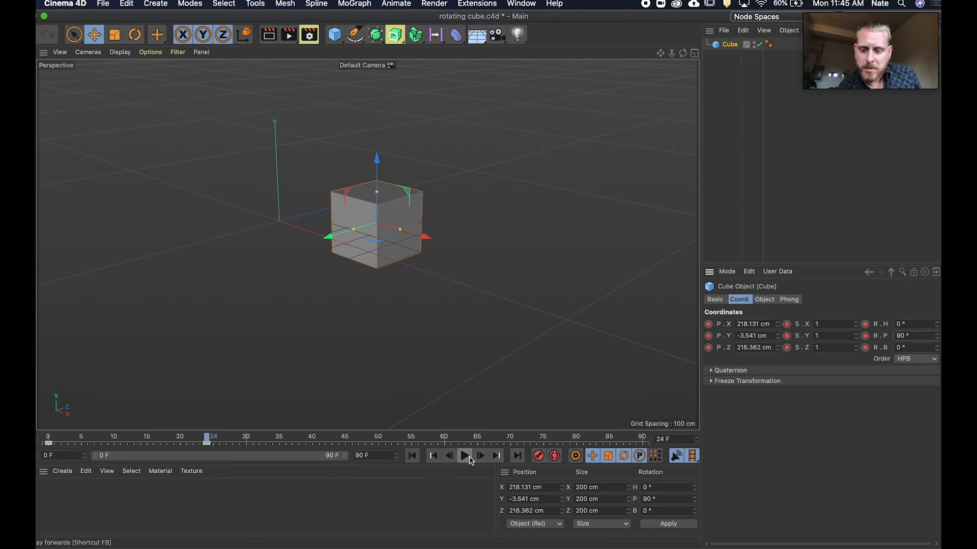
Play back the cube's rotation animation in the timeline.
left_click_drag(206, 437, 71, 437)
left_click(465, 458)
left_click(465, 458)
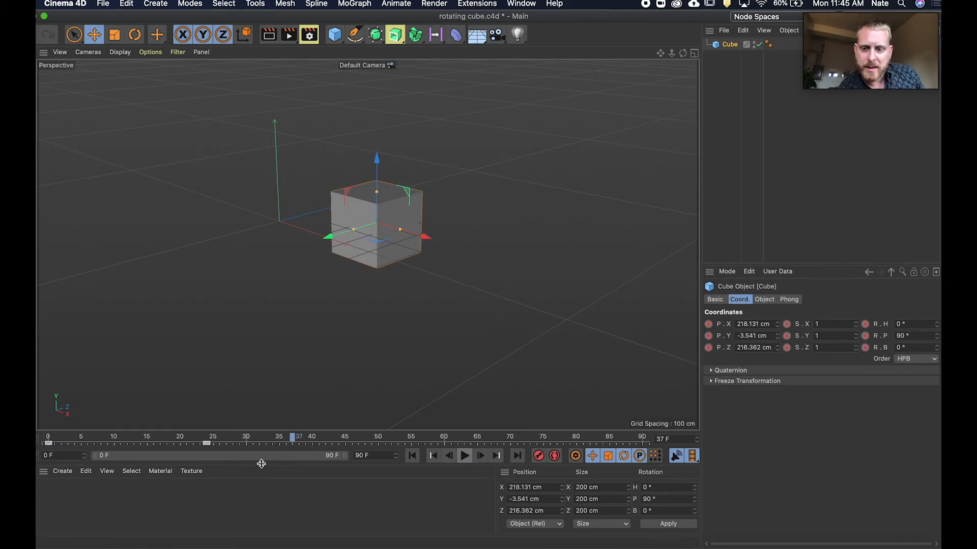
left_click_drag(238, 447, 209, 418)
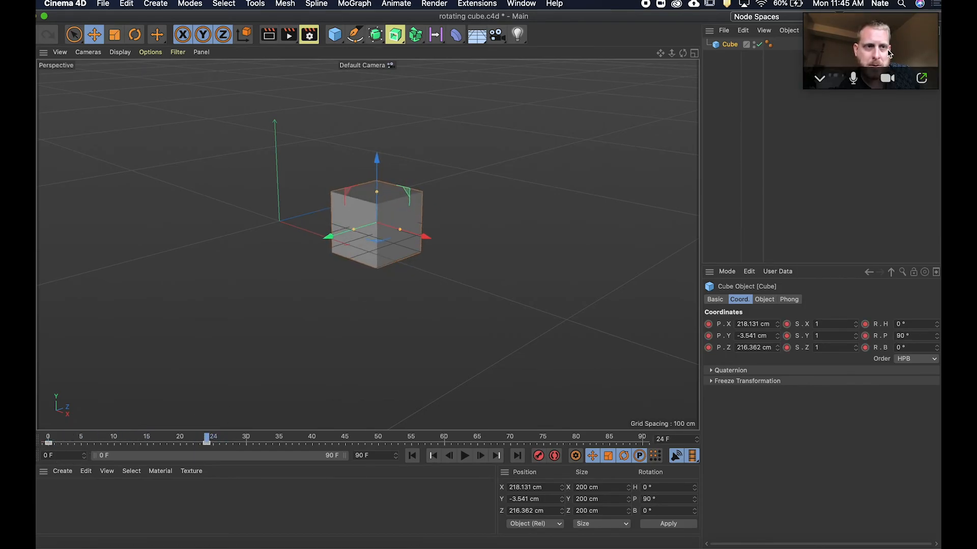
Open the cube's F-curves and set the selected rotation keys to linear interpolation.
left_click_drag(883, 21, 901, 449)
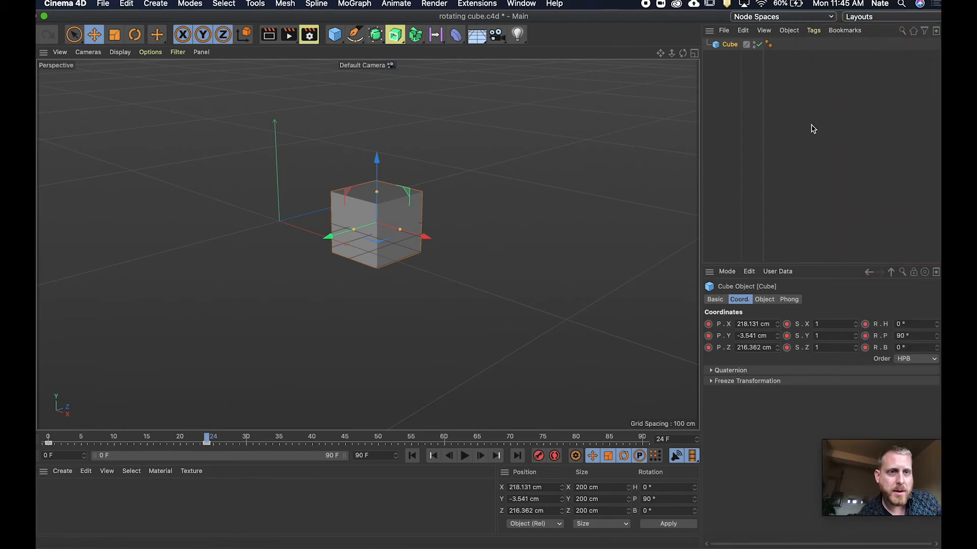
right_click(729, 46)
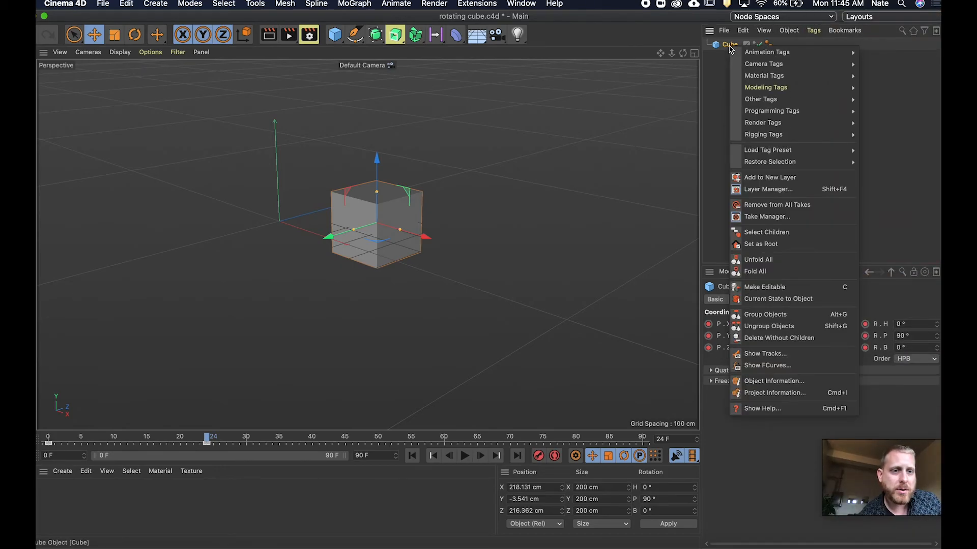
left_click(767, 365)
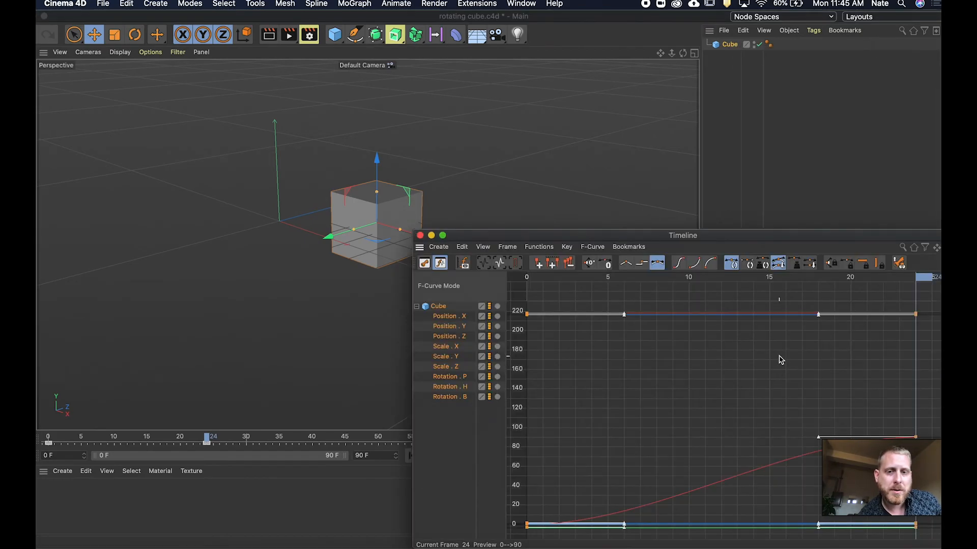
left_click(650, 509)
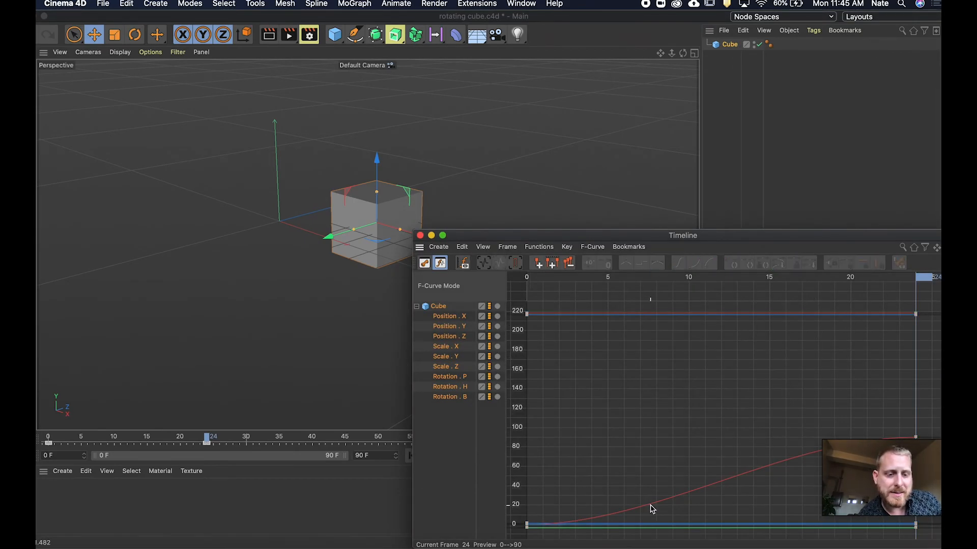
left_click_drag(887, 236, 886, 146)
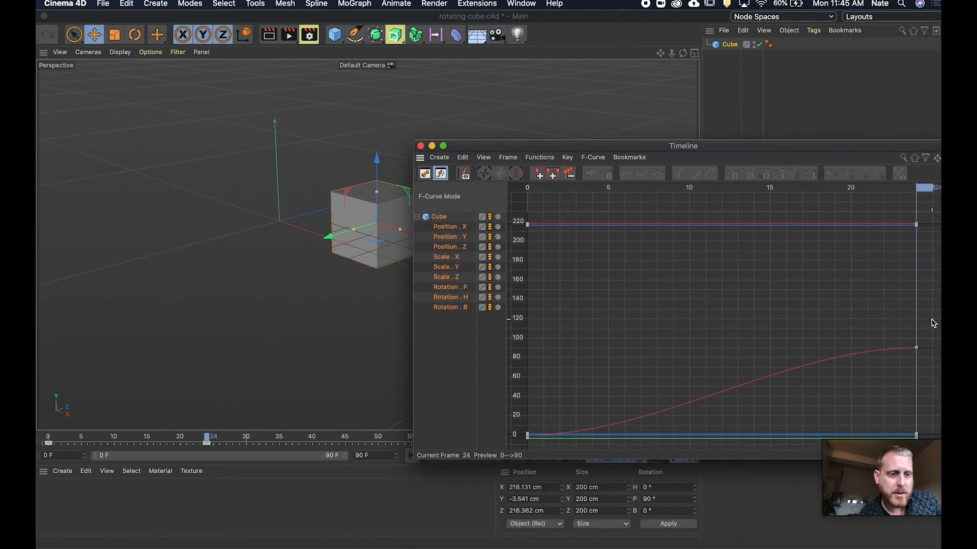
left_click(916, 349)
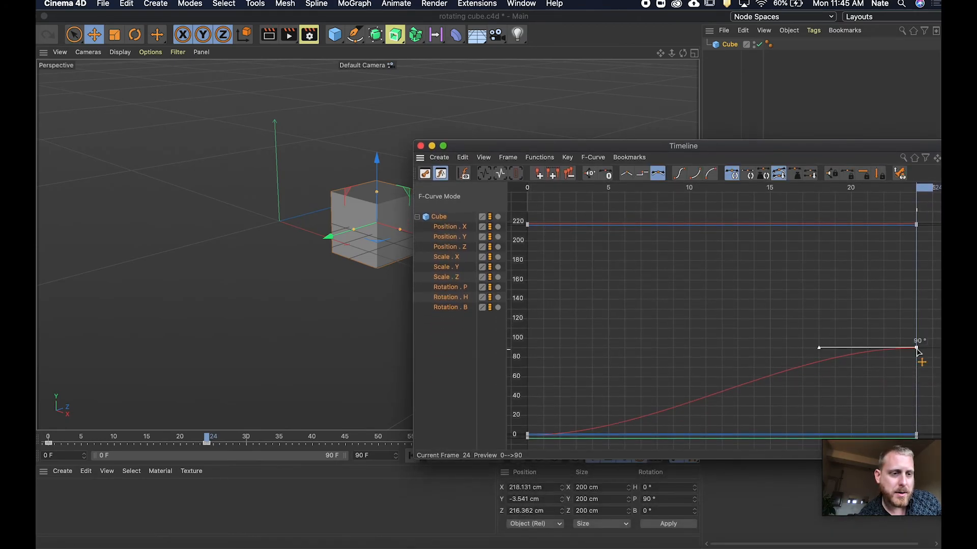
left_click(533, 436)
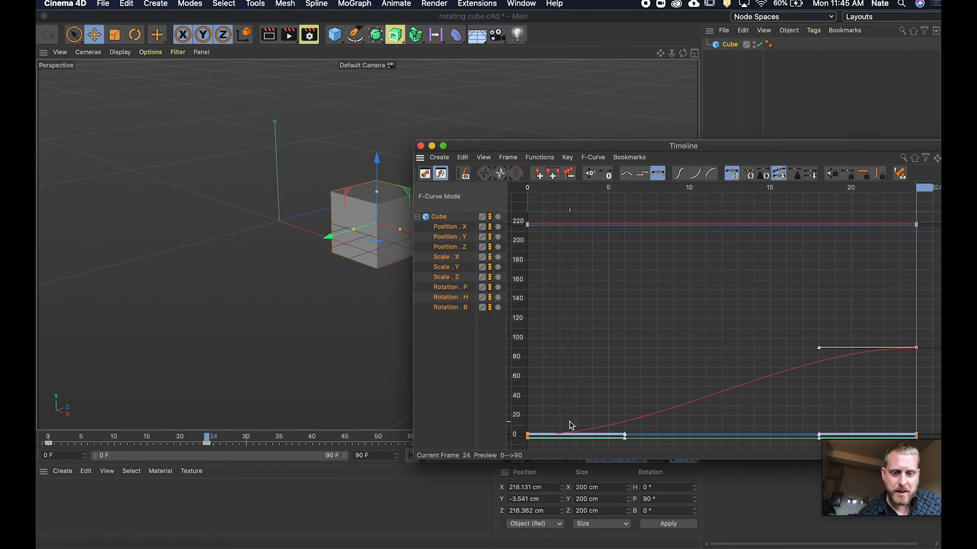
left_click(648, 412)
left_click(916, 349)
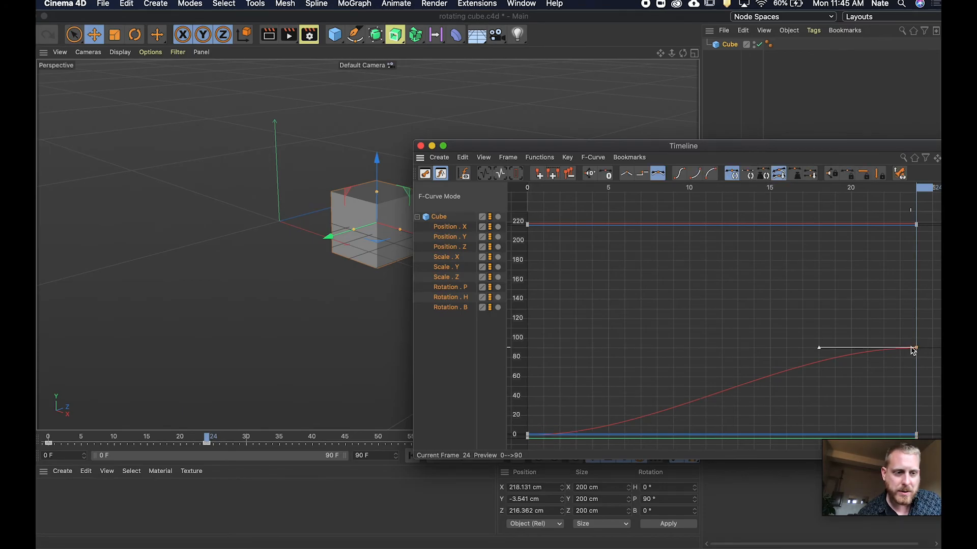
left_click_drag(528, 432, 541, 453)
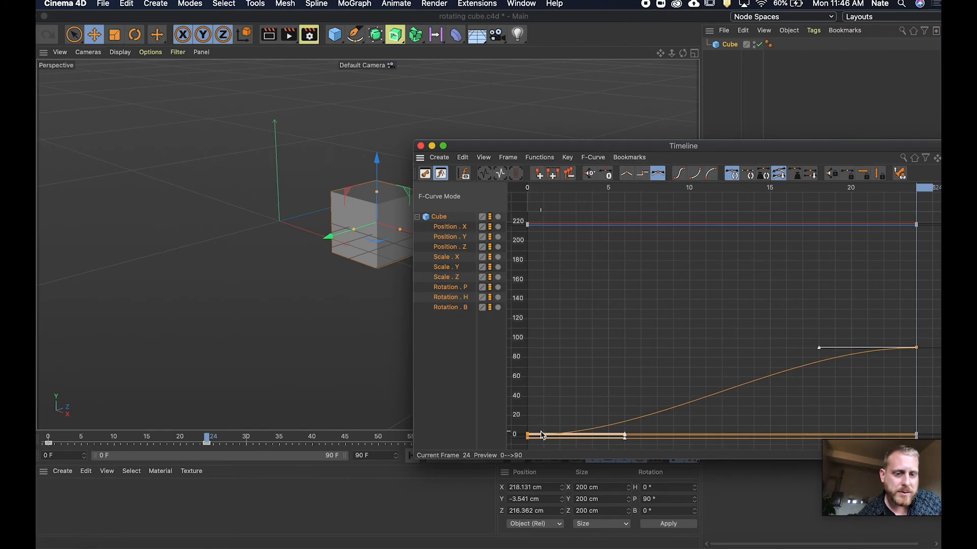
left_click(627, 179)
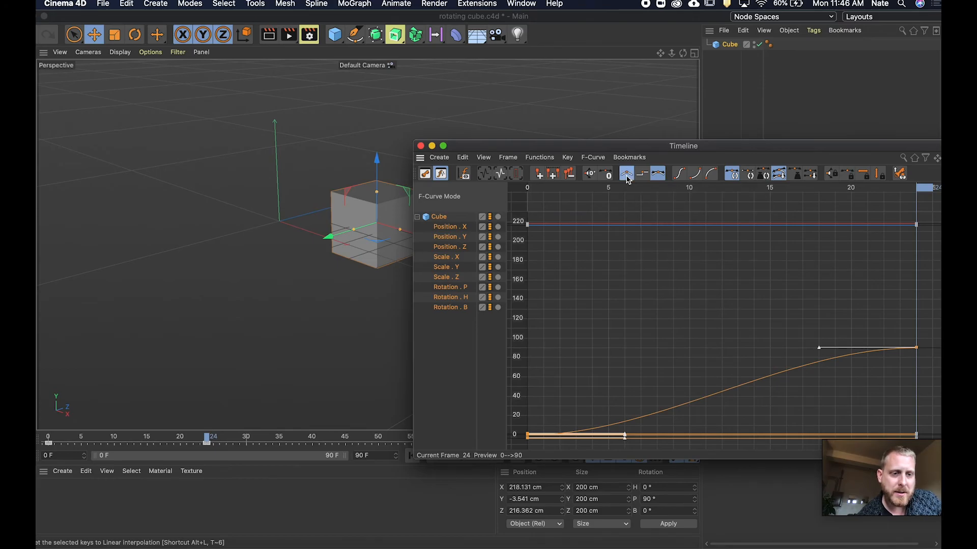
Close the F-curve window and play the animation from frame 0.
left_click_drag(504, 148, 552, 136)
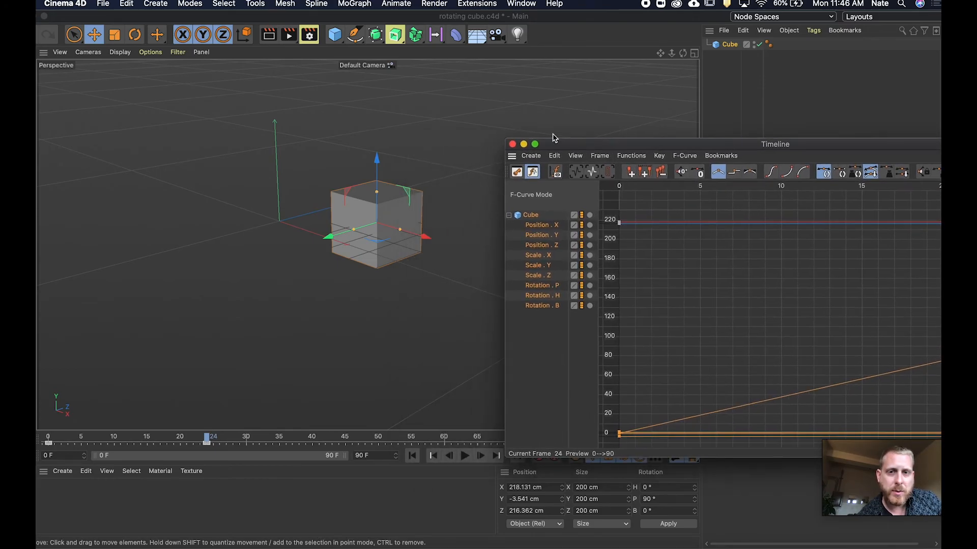
left_click(517, 144)
left_click(47, 439)
left_click(465, 455)
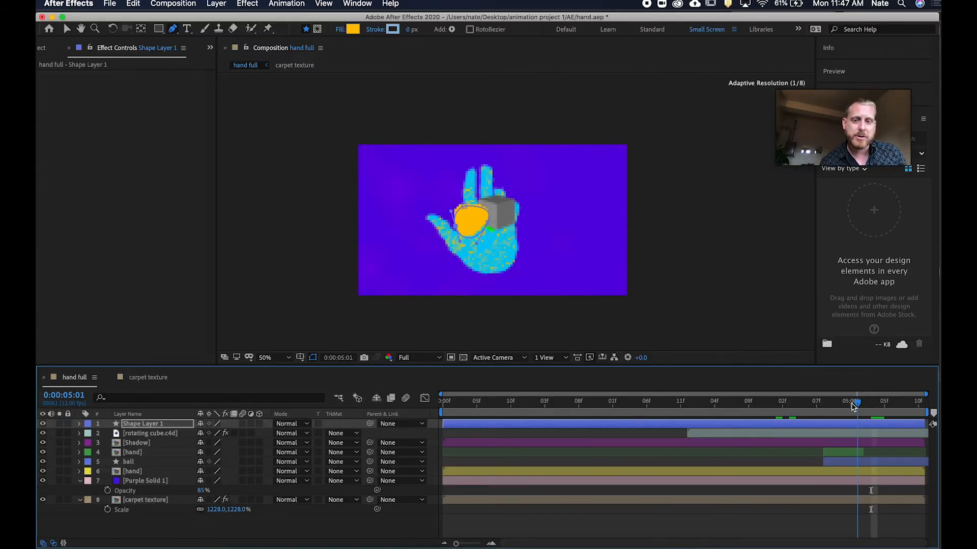
left_click_drag(854, 405, 782, 409)
left_click(791, 443)
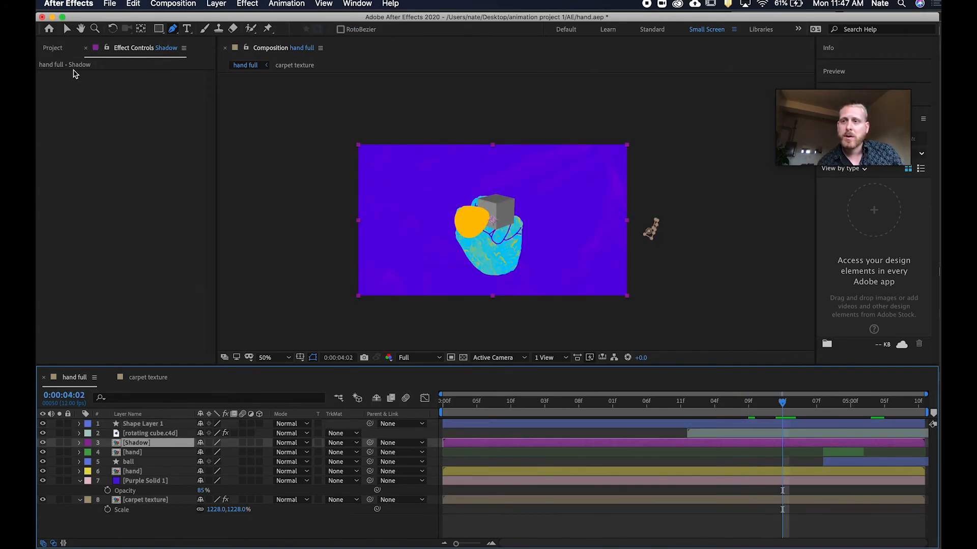
left_click(52, 48)
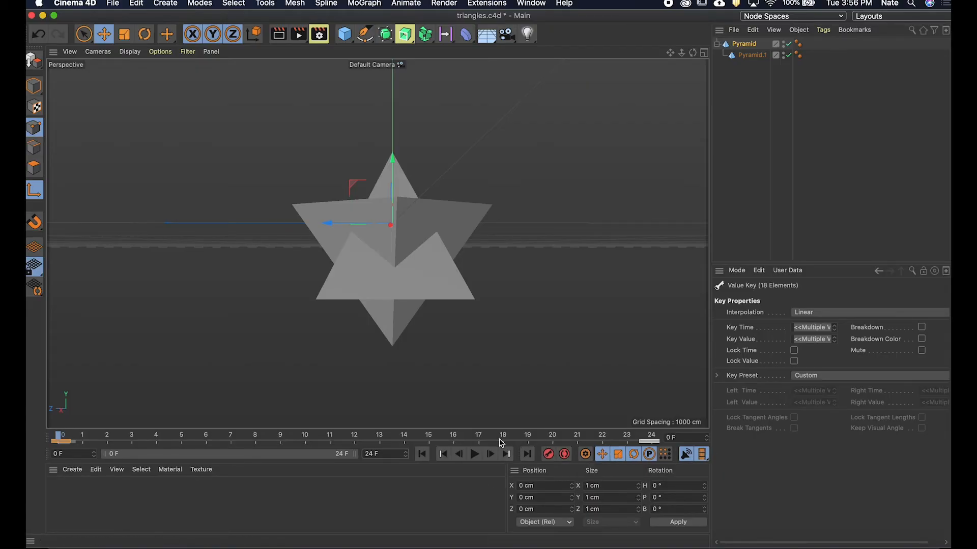
Preview the triangles animation and save the Cinema 4D project.
left_click(475, 454)
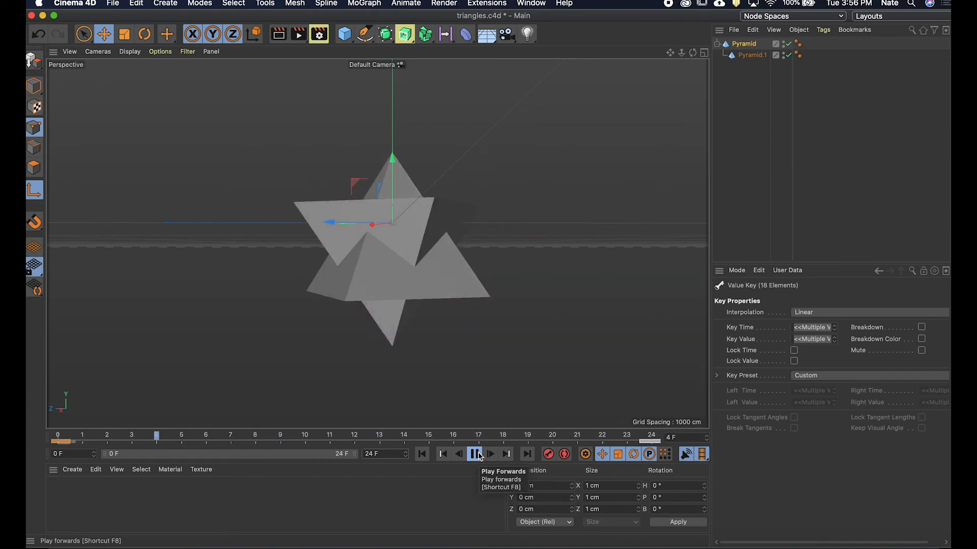
left_click(476, 454)
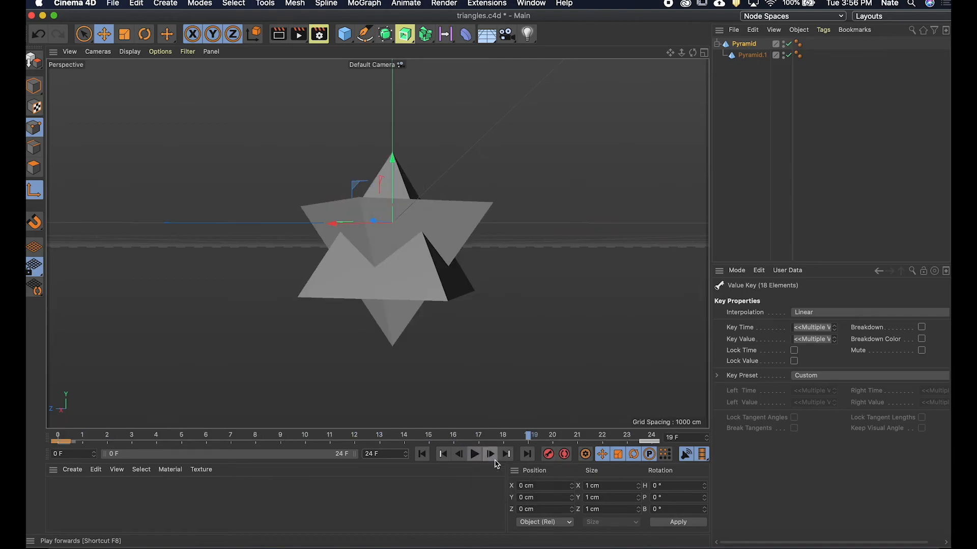
left_click(113, 3)
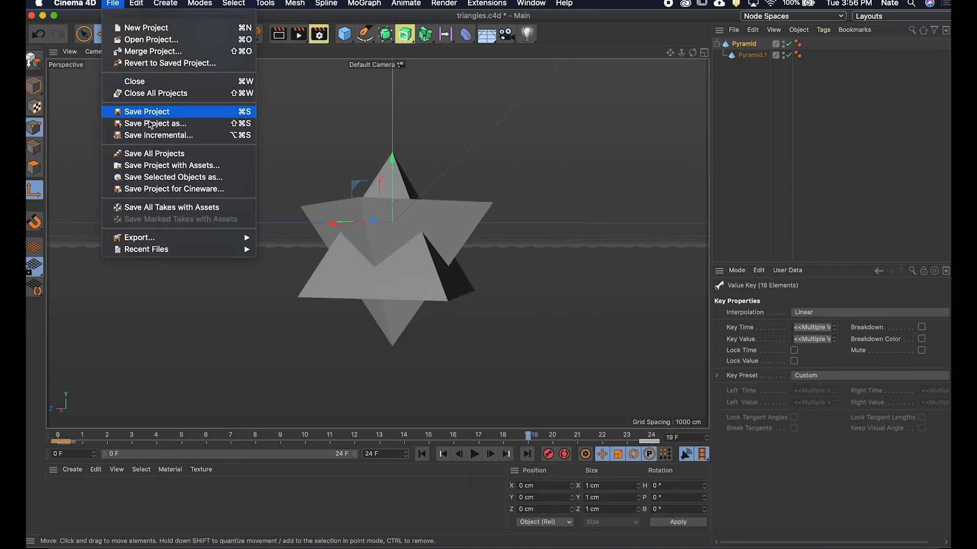
left_click(151, 118)
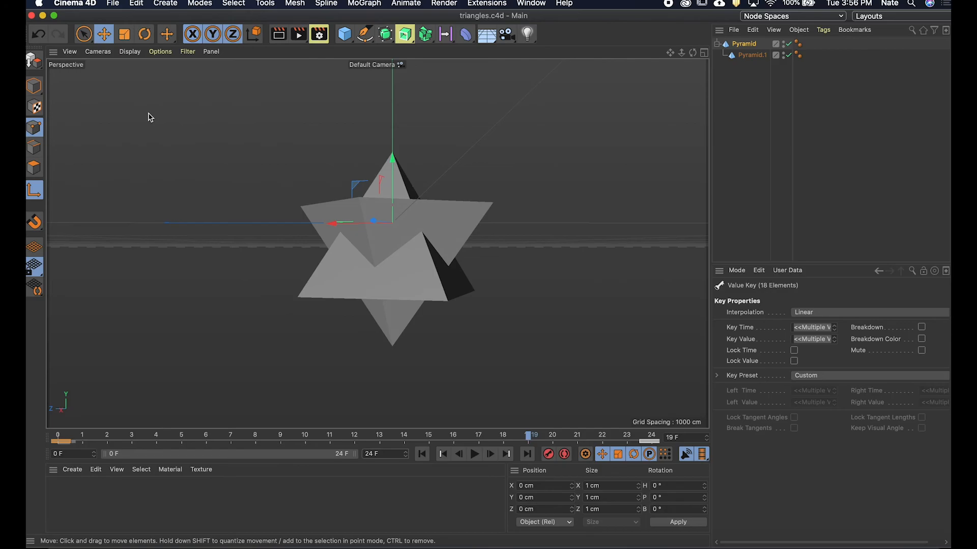
Switch to After Effects and add triangles.c4d from the Project panel into Comp 1.
left_click(523, 543)
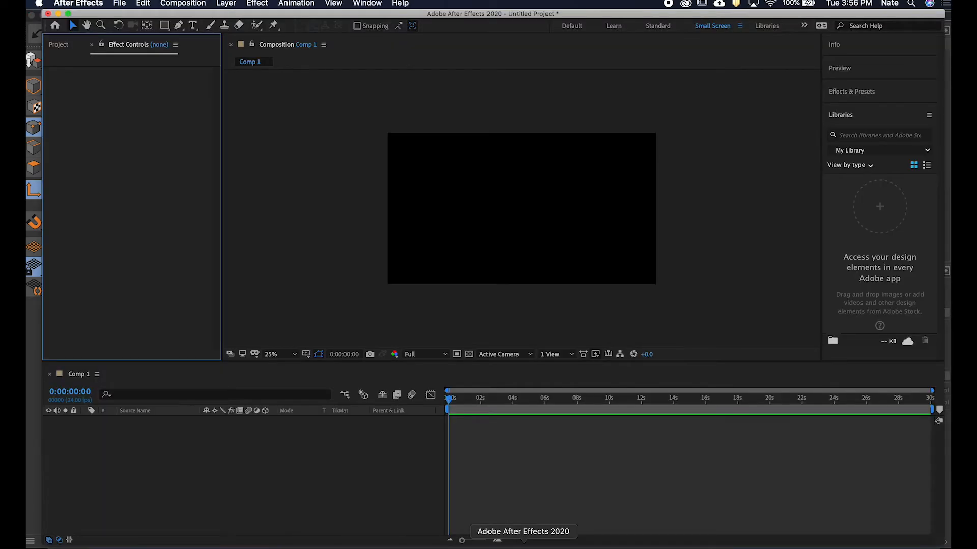
left_click_drag(447, 19, 430, 19)
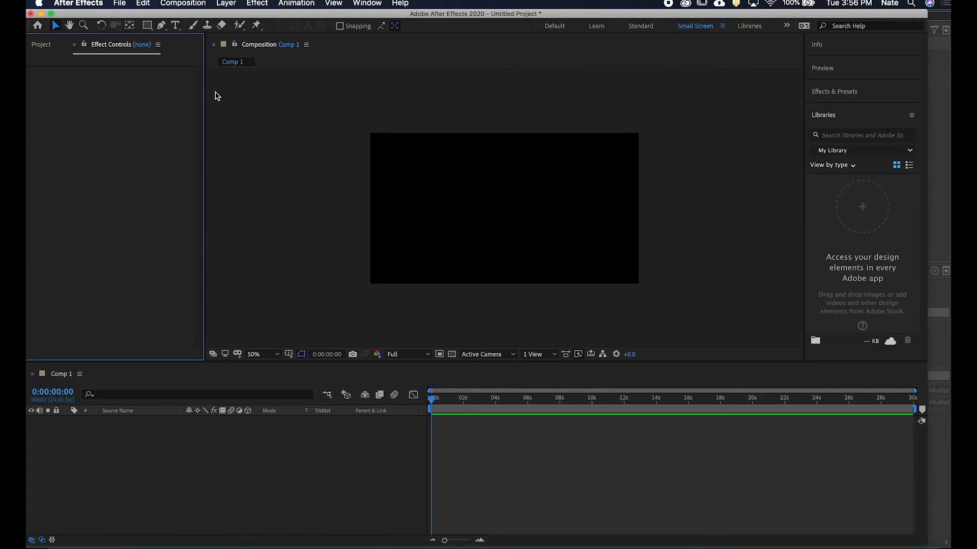
left_click(41, 44)
left_click(84, 190)
left_click(79, 156)
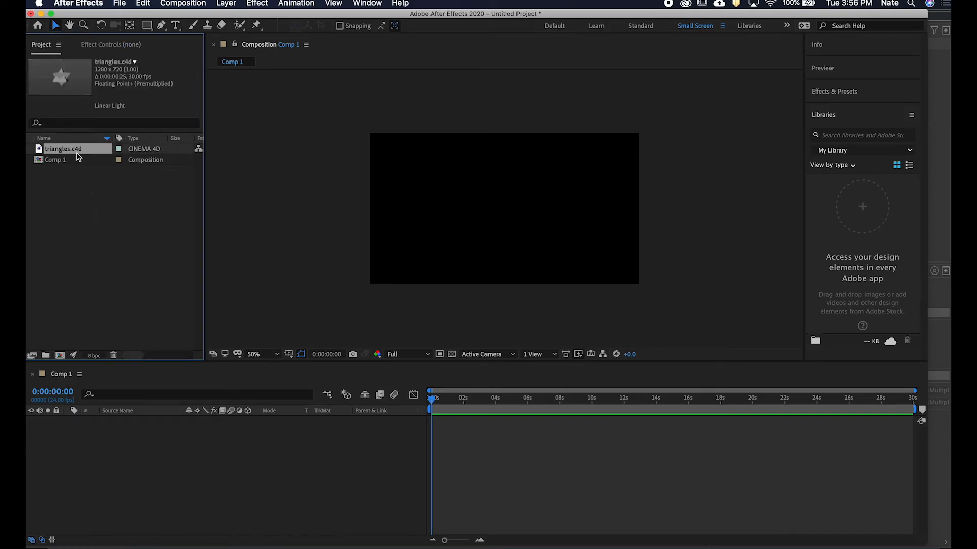
left_click_drag(115, 222, 196, 478)
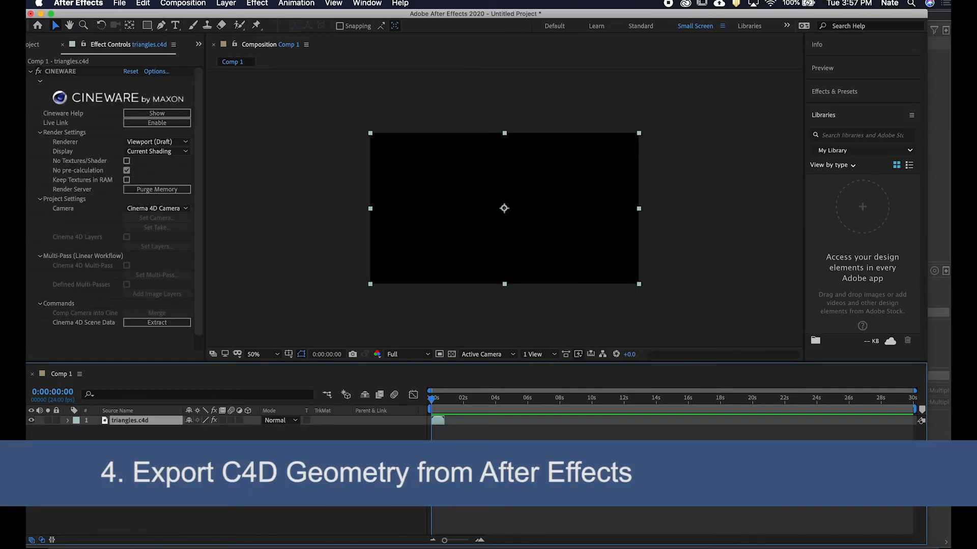
Zoom the timeline and scrub through the triangles layer to preview its animation.
left_click_drag(445, 541, 463, 540)
left_click_drag(497, 402, 490, 400)
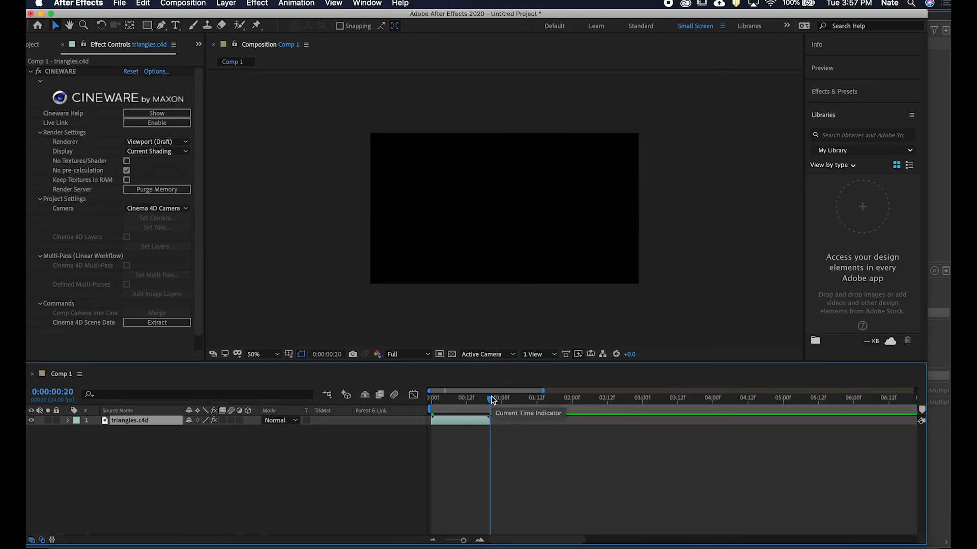
key("super+k")
left_click(276, 347)
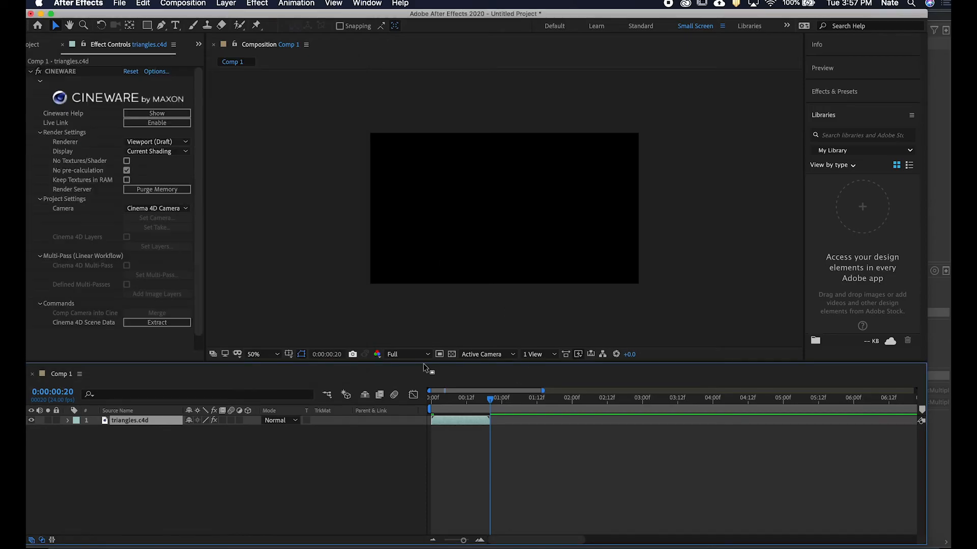
left_click_drag(463, 541, 469, 542)
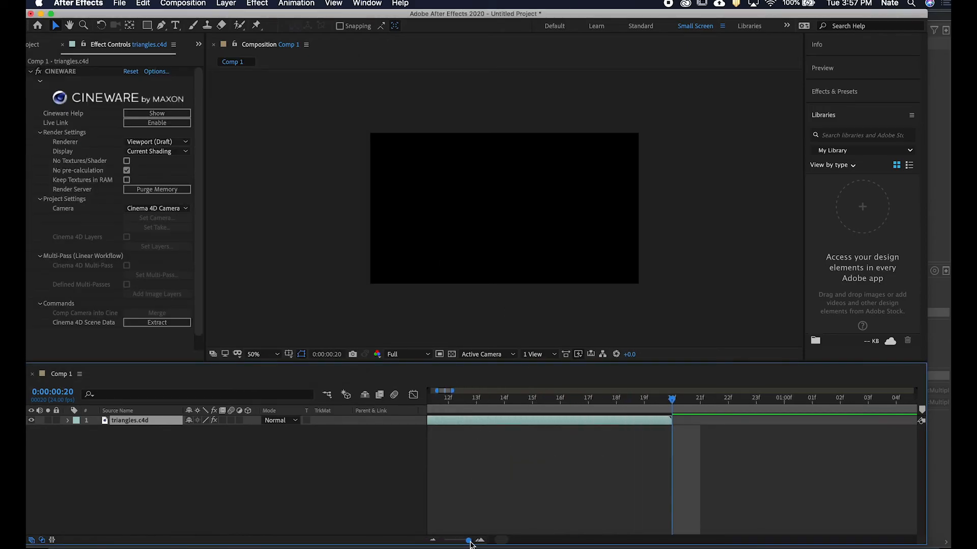
left_click_drag(519, 403, 571, 400)
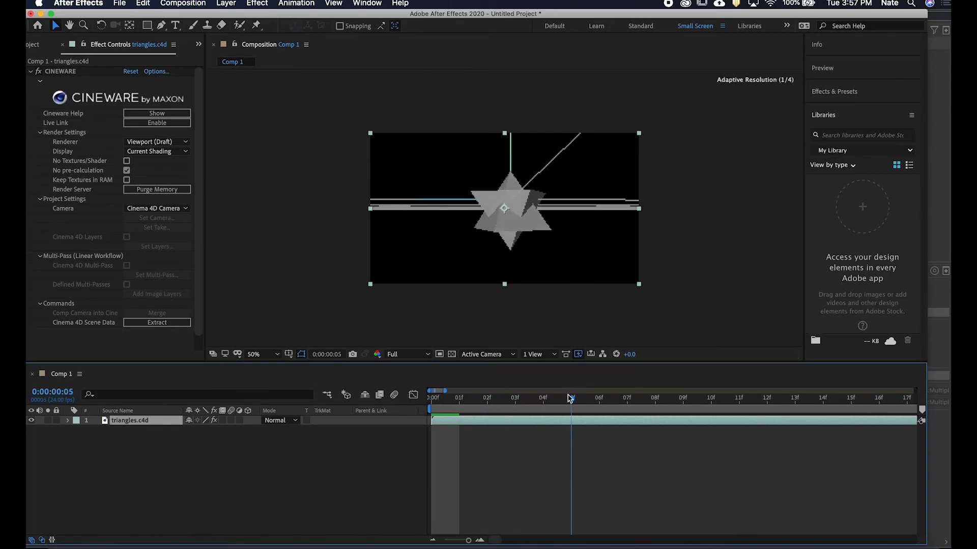
left_click_drag(468, 541, 464, 541)
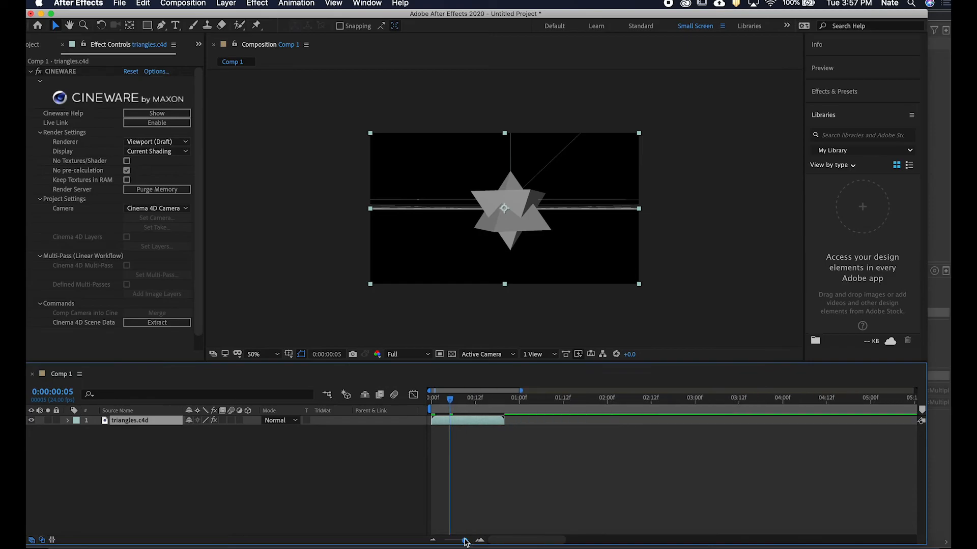
Set the work area to end where the triangles animation ends and trim the composition to the work area.
left_click(497, 399)
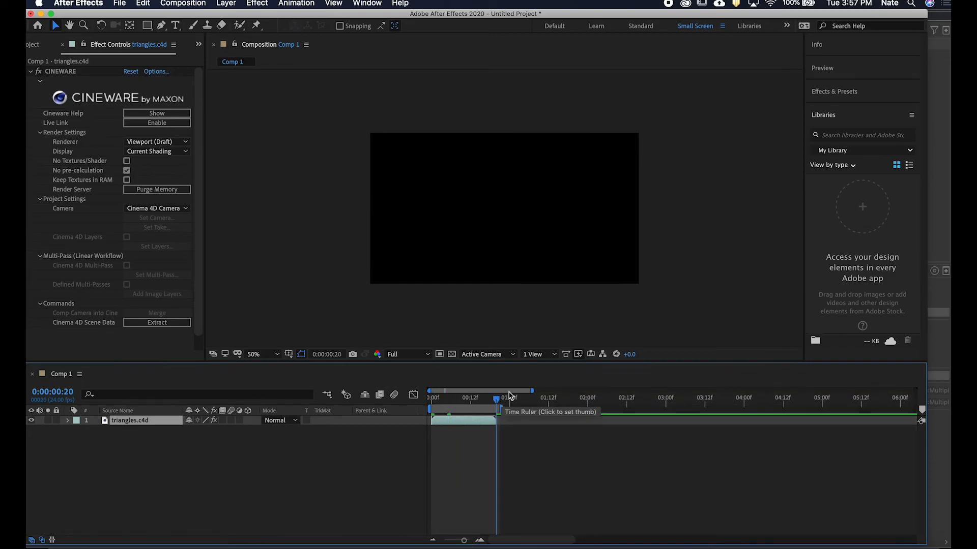
left_click(478, 401)
right_click(469, 409)
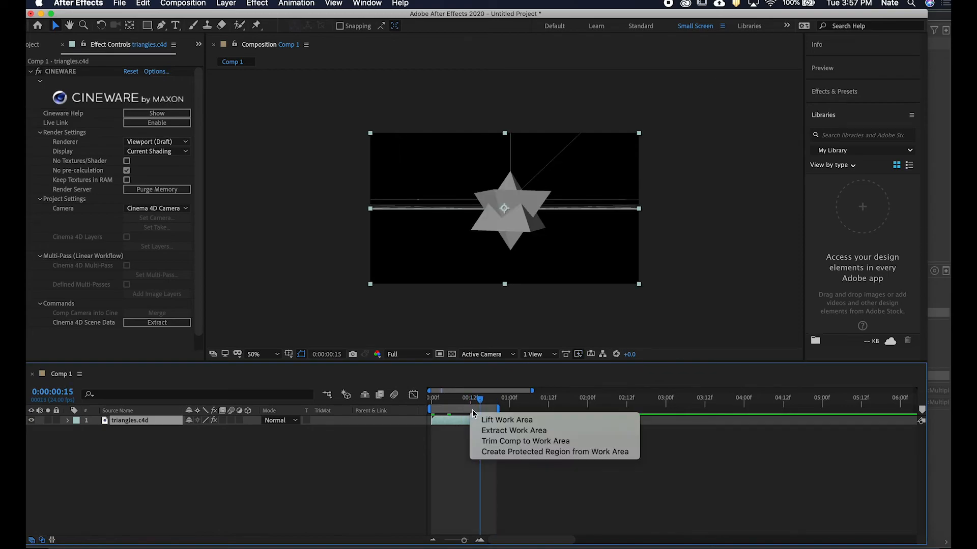
left_click(511, 441)
left_click_drag(787, 405, 432, 402)
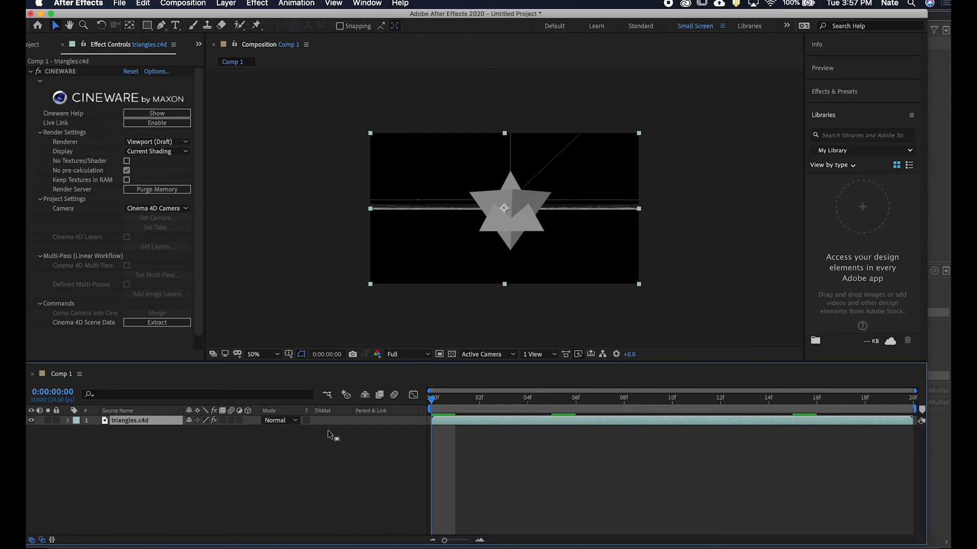
left_click(598, 477)
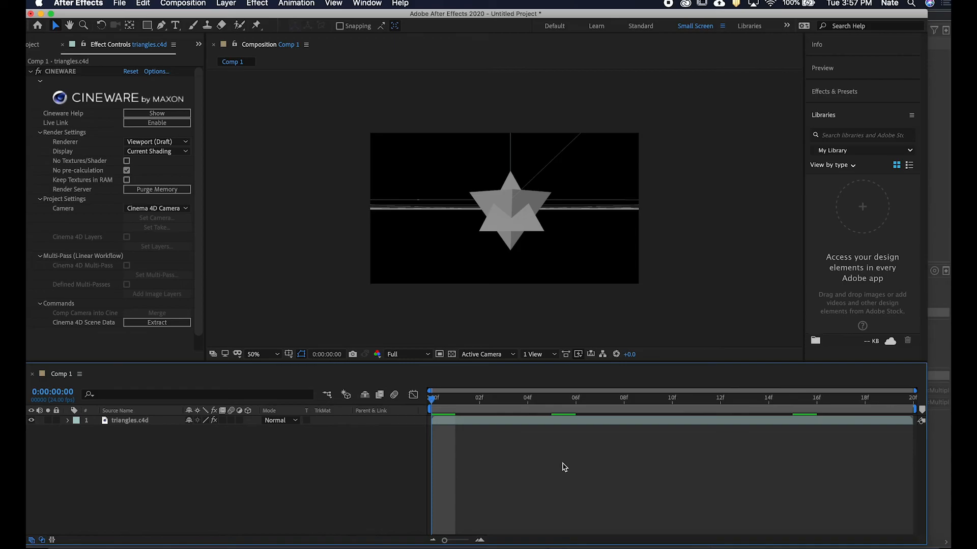
Add the turning triangles composition to the Adobe Media Encoder render queue.
key("alt+super+m")
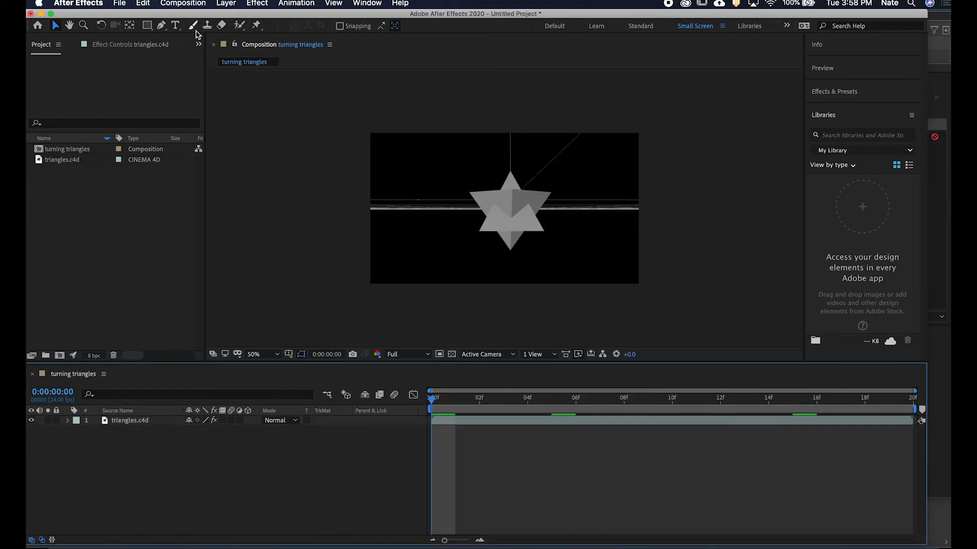
left_click(178, 3)
left_click(246, 83)
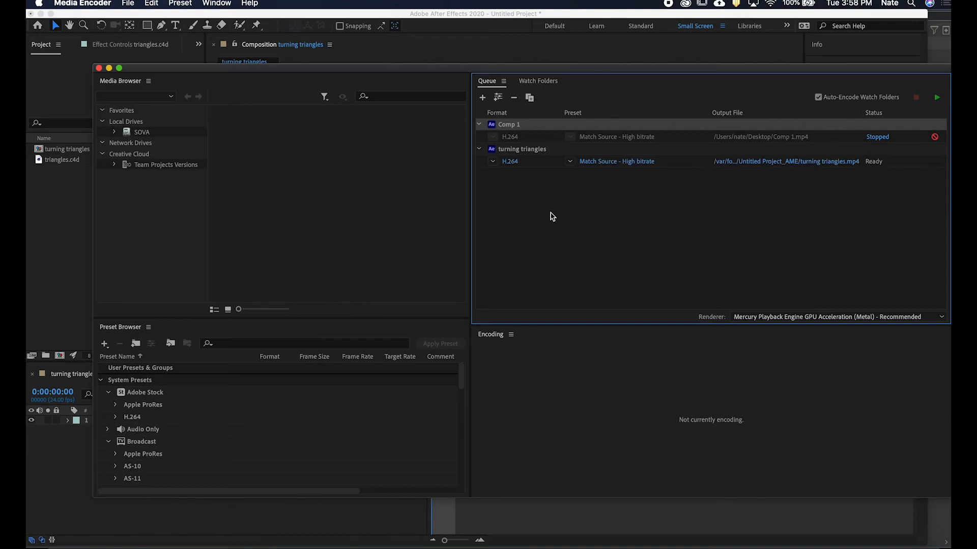
Set the output file location to the animation project 1 Footage folder and start encoding the queue.
left_click(820, 162)
left_click(391, 146)
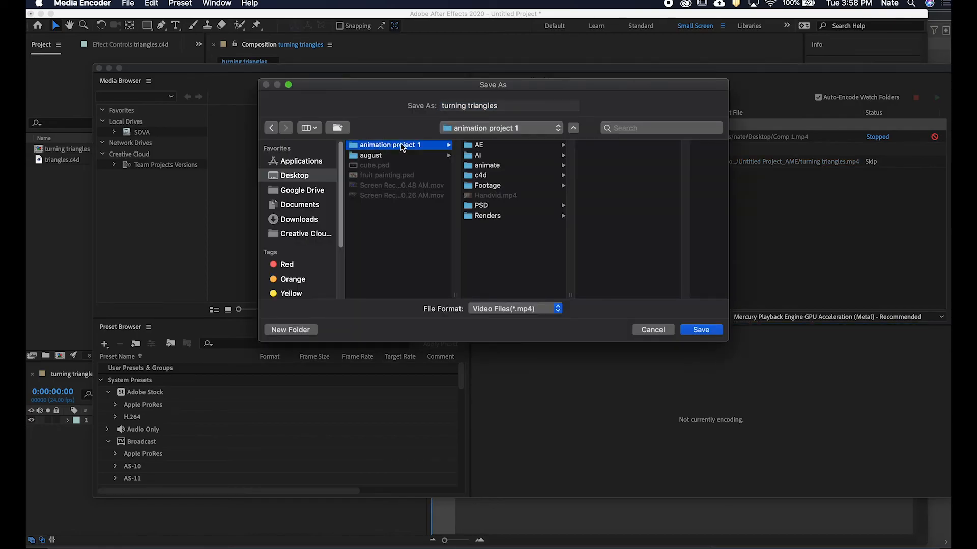
left_click(504, 187)
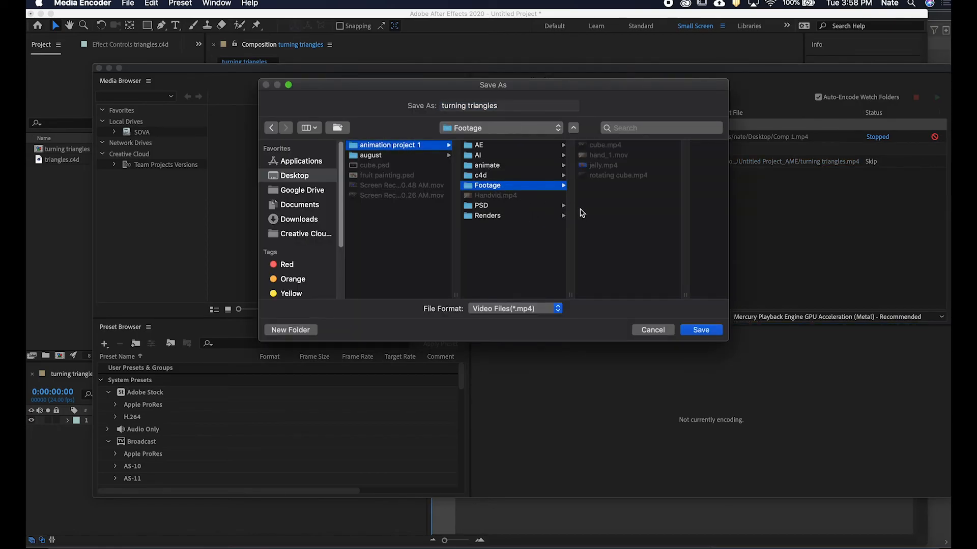
left_click(695, 331)
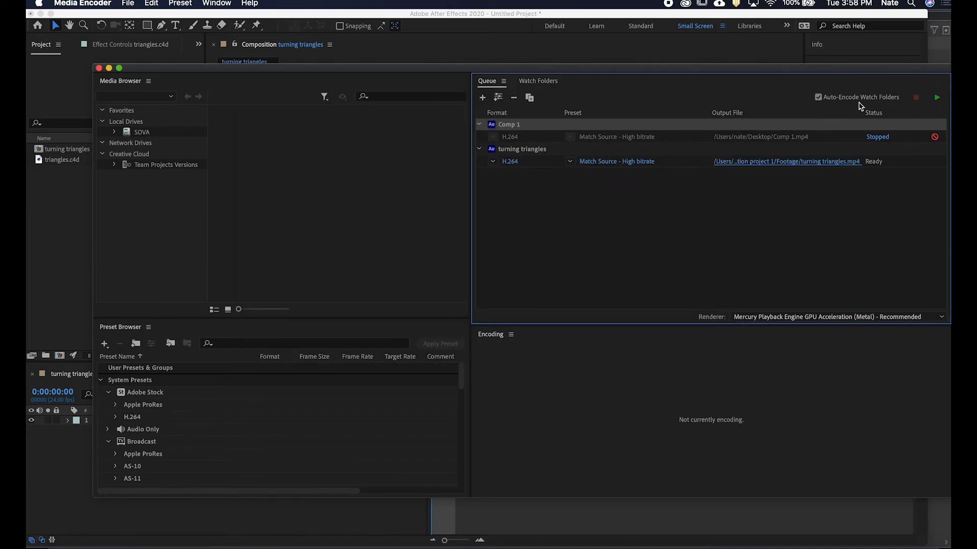
left_click(938, 98)
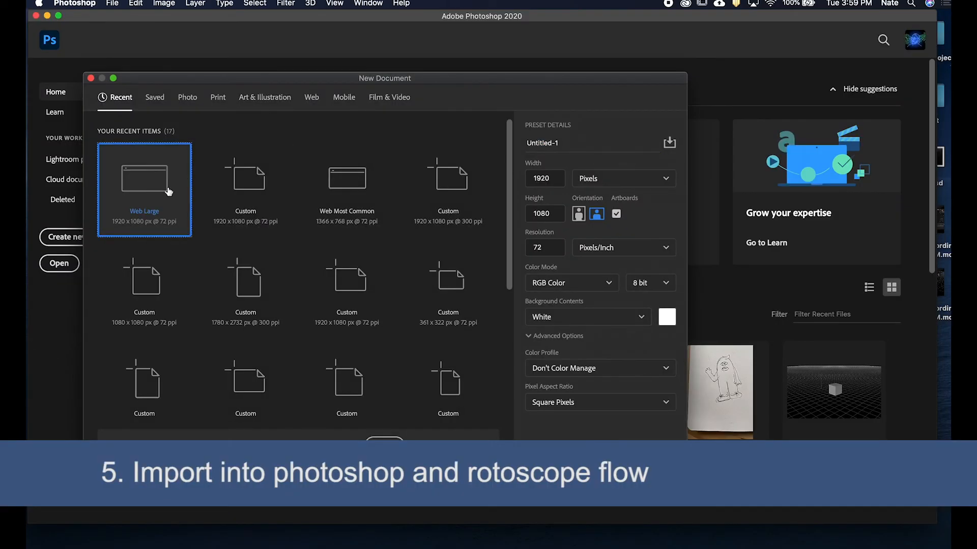
Switch to Photoshop and create a new 1920 x 1080 px Web Large document.
left_click(669, 442)
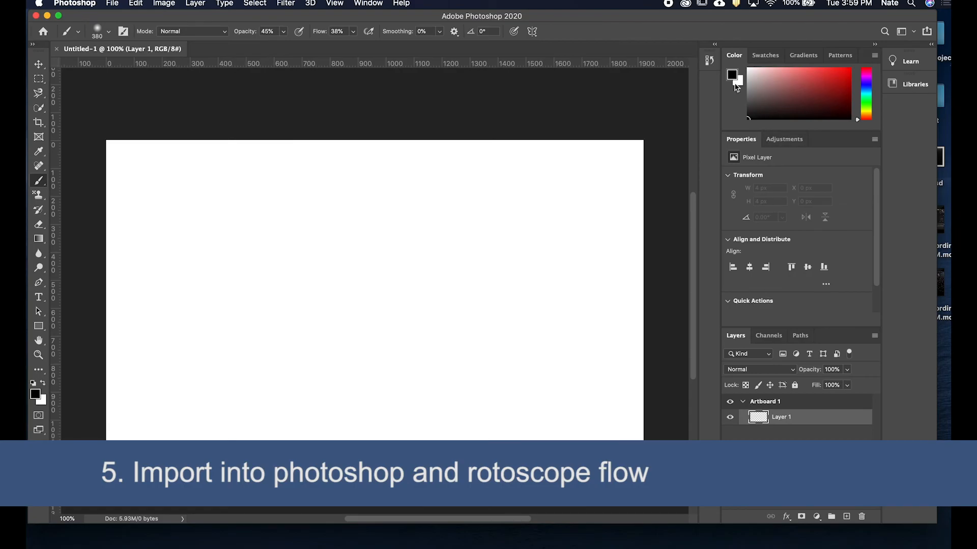
left_click_drag(757, 21, 697, 21)
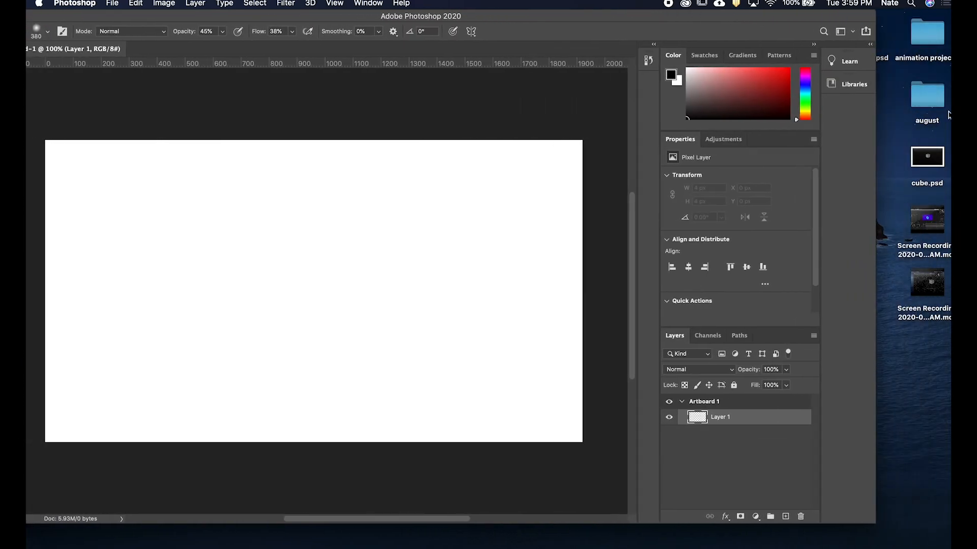
Open the Footage folder and bring turning triangles.mp4 into the new document.
double_click(908, 41)
left_click(772, 153)
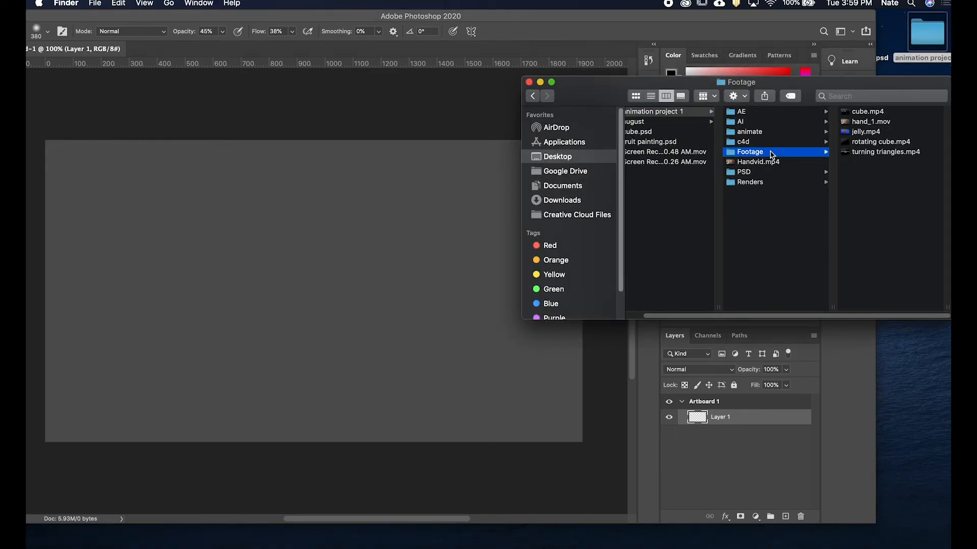
left_click(893, 152)
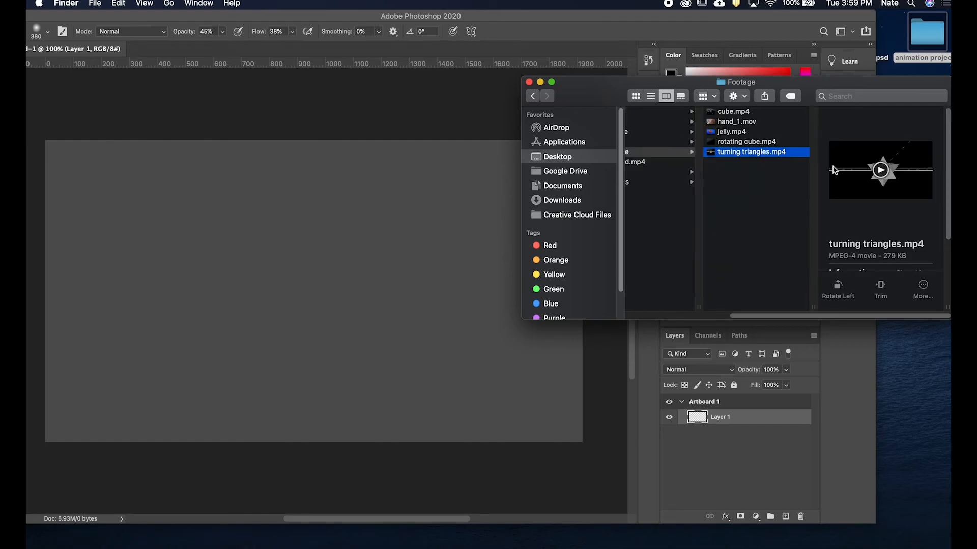
left_click_drag(768, 157, 336, 323)
left_click_drag(529, 18, 596, 18)
Show the Timeline panel, commit the placed video, and create a video timeline.
left_click(360, 3)
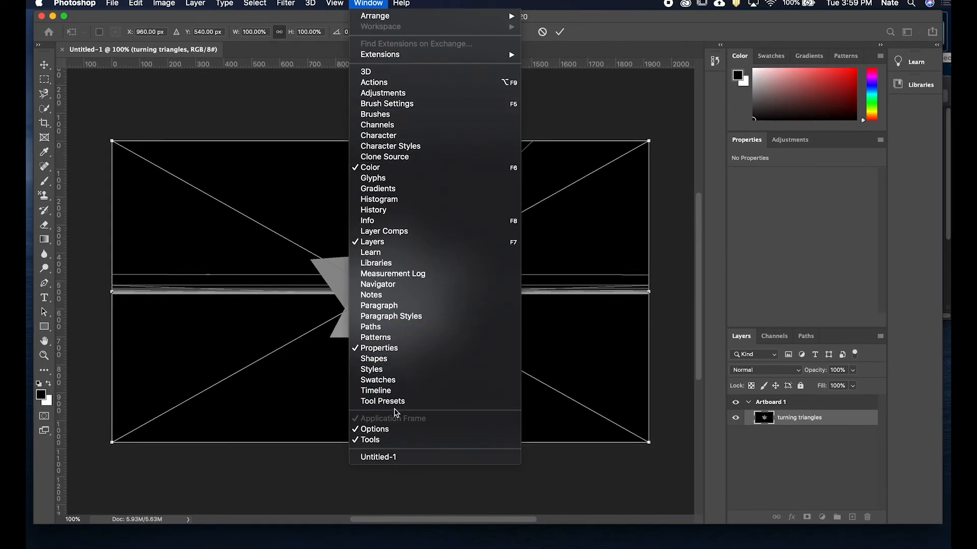
left_click(397, 394)
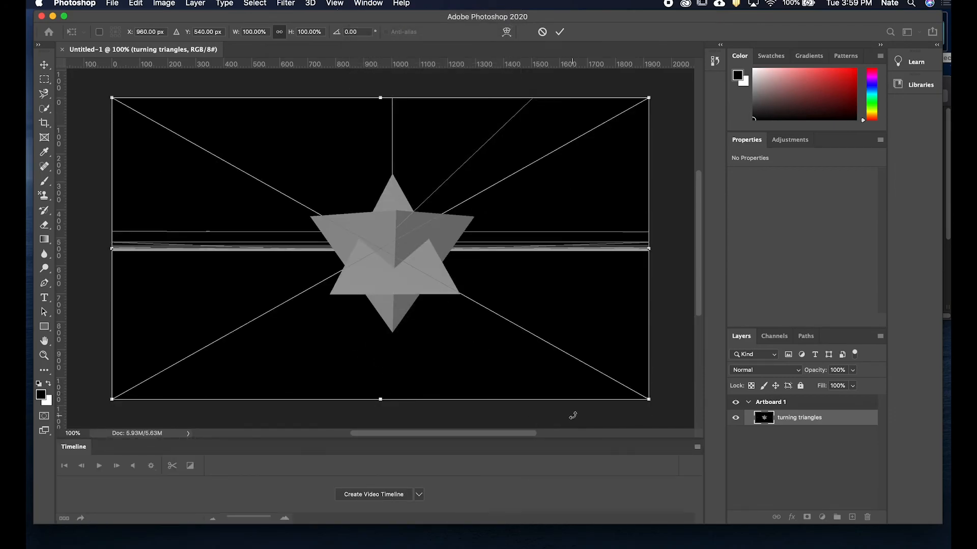
key("Return")
left_click(391, 496)
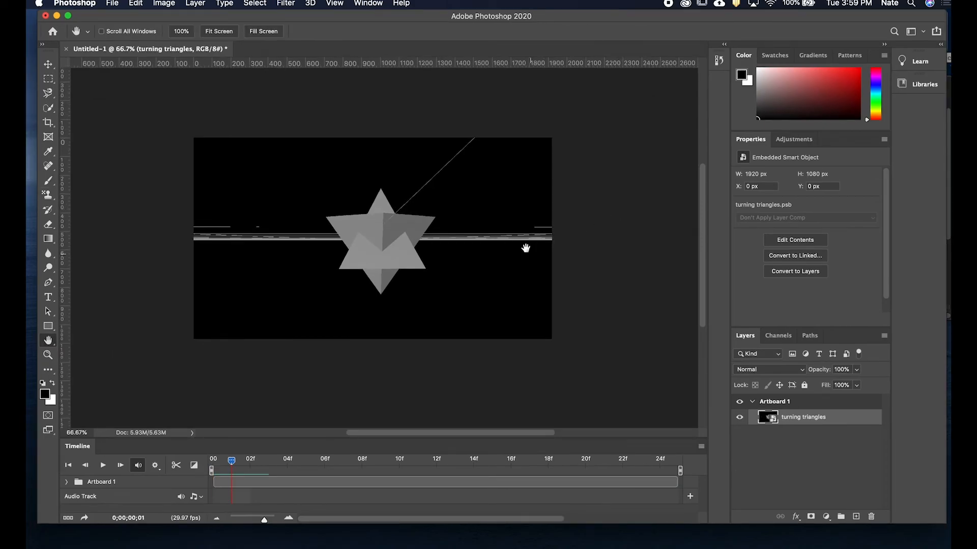
Ungroup Artboard 1 so the turning triangles video sits as its own layer.
key("v")
left_click_drag(467, 439, 467, 322)
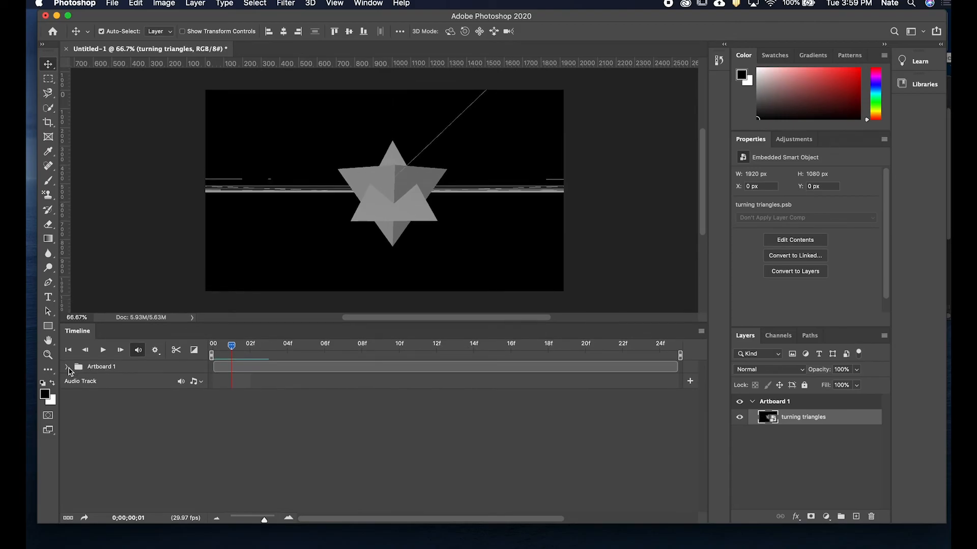
left_click(66, 367)
left_click(837, 405)
right_click(840, 407)
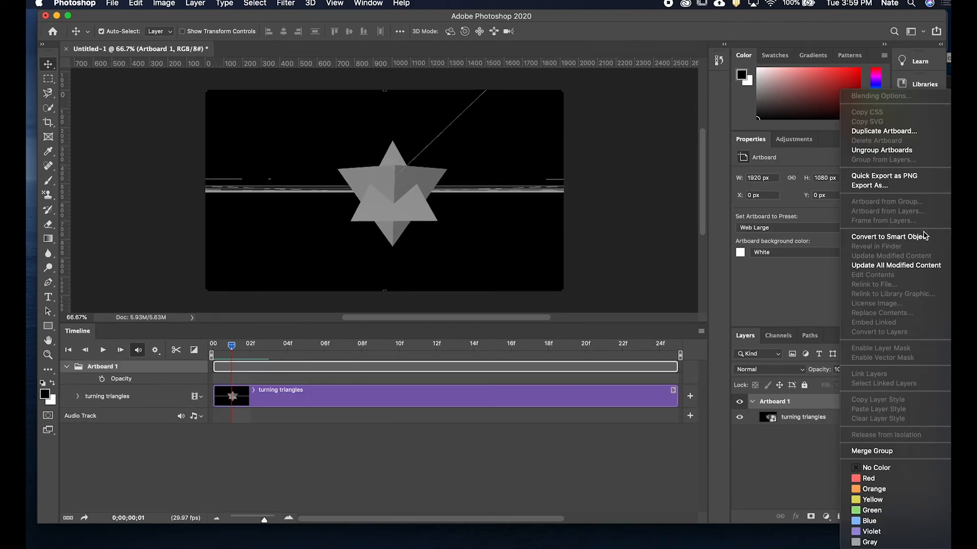
left_click(923, 149)
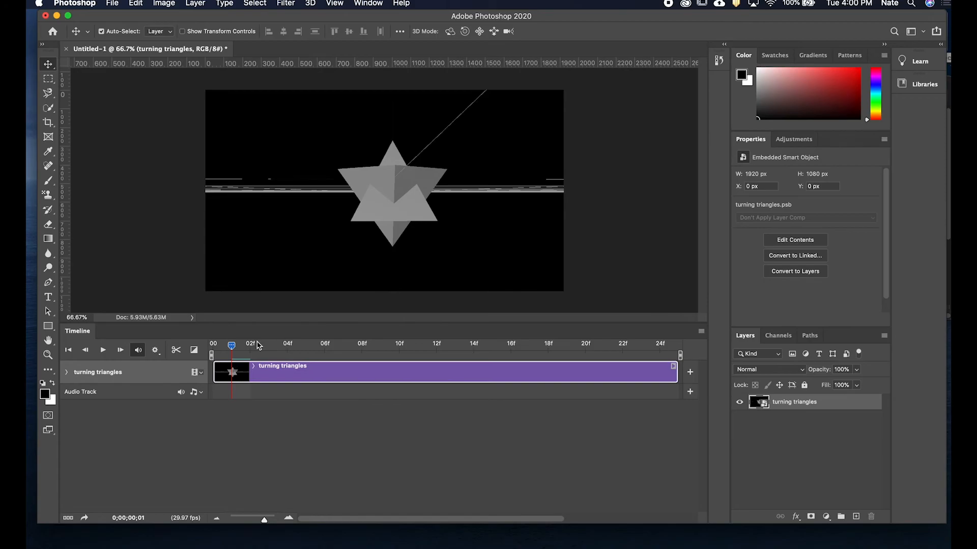
Add a new blank layer and trim its clip to a single frame at the start of the timeline.
left_click(856, 516)
left_click_drag(264, 518, 247, 520)
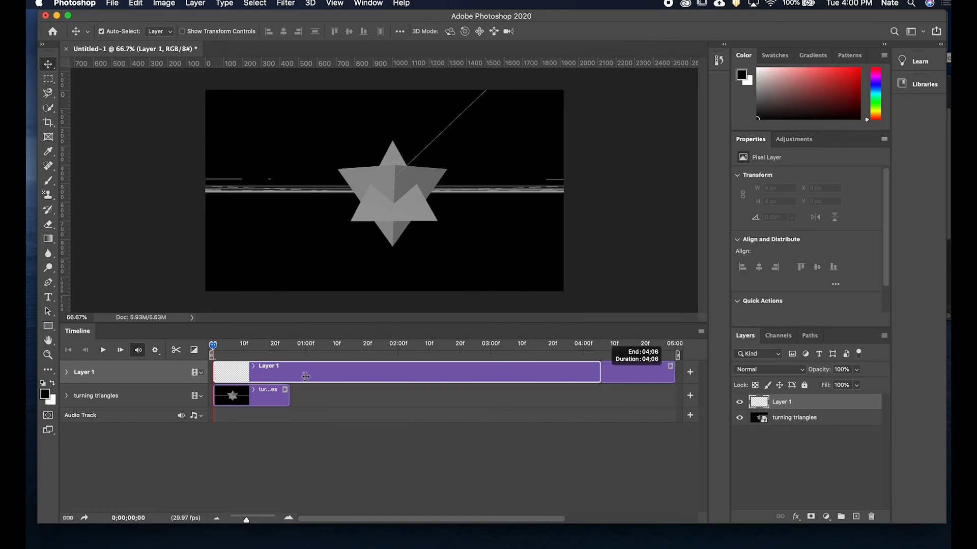
left_click_drag(528, 374, 226, 374)
left_click_drag(242, 519, 263, 519)
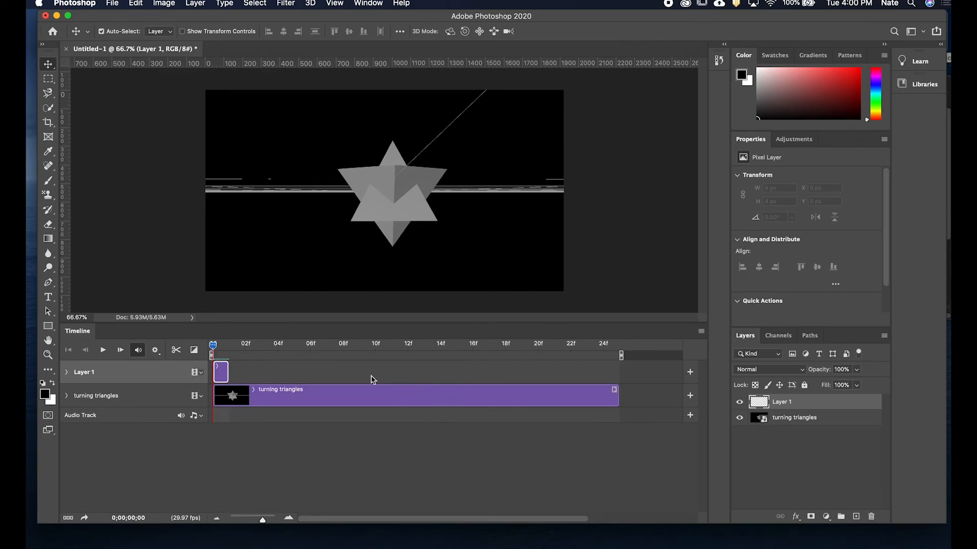
Add blank one-frame layers in sequence to fill Video Group 1 up to about frame 24.
key("super+shift+alt+n")
left_click_drag(224, 373, 263, 403)
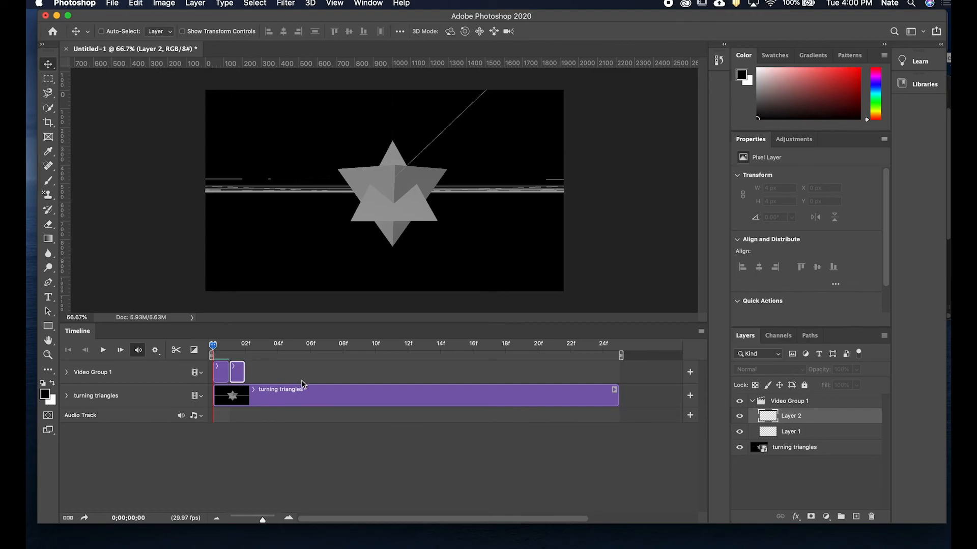
key("super+shift+alt+n")
key("super+shift+alt+n")
key("super+shift+alt+n")
key("super+shift+alt+n")
key("super+shift+alt+n")
key("super+shift+alt+n")
key("super+shift+alt+n")
key("super+shift+alt+n")
key("super+shift+alt+n")
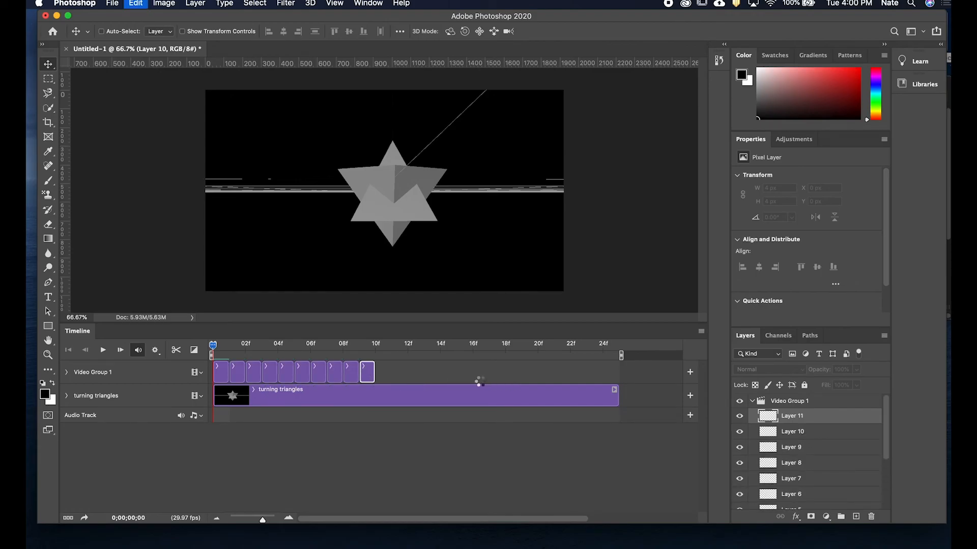
key("super+shift+alt+n")
key("super+shift+alt+n")
key("super+shift+alt+n")
key("super+shift+alt+n")
key("super+shift+alt+n")
key("super+shift+alt+n")
key("super+shift+alt+n")
key("super+shift+alt+n")
key("super+shift+alt+n")
key("super+shift+alt+n")
key("super+shift+alt+n")
key("super+shift+alt+n")
key("super+shift+alt+n")
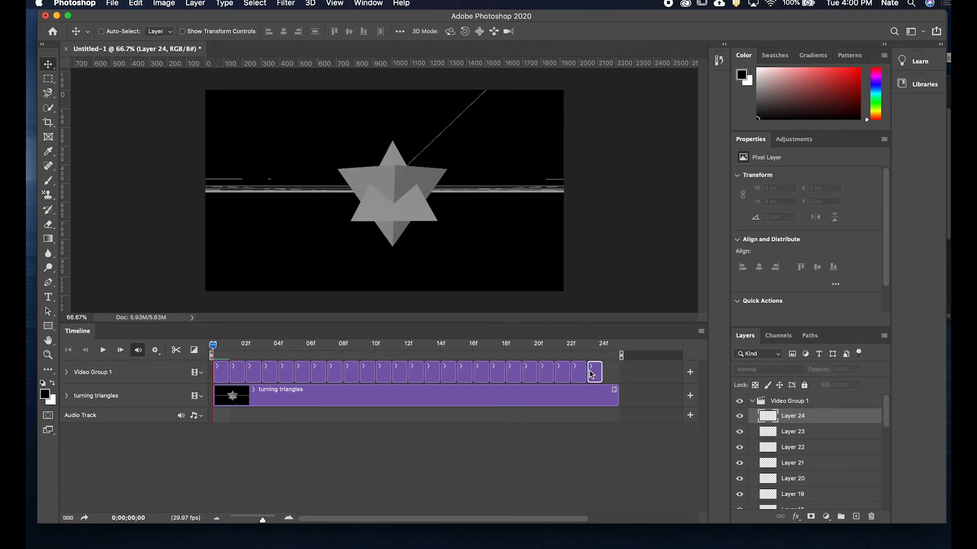
key("super+shift+alt+n")
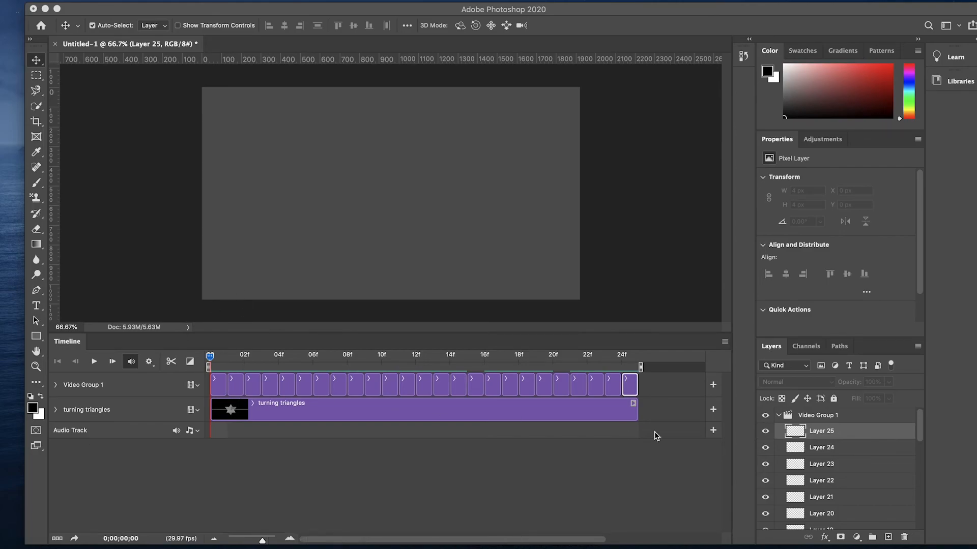
Delete the frame layers from 12f onward, keeping twelve frames in the video group.
key("Delete")
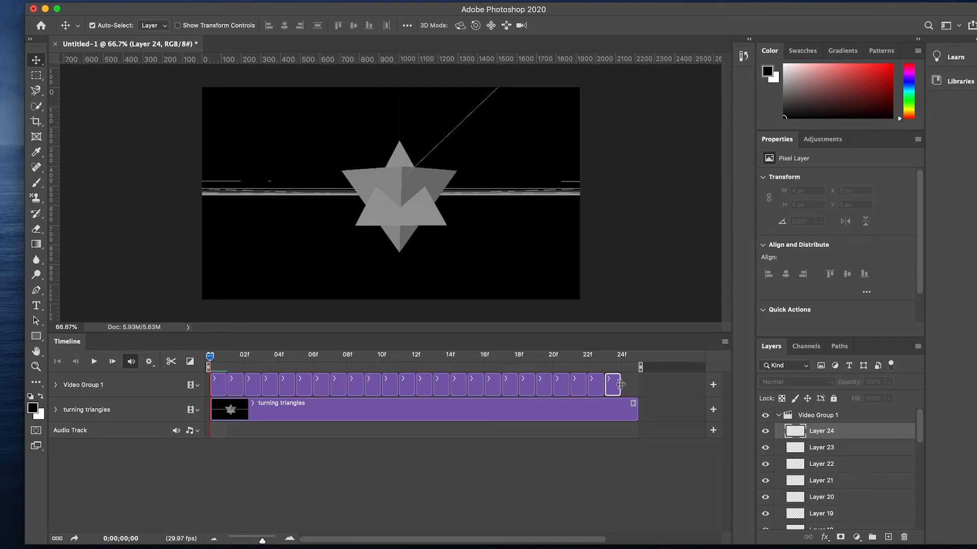
key("Delete")
left_click(605, 389)
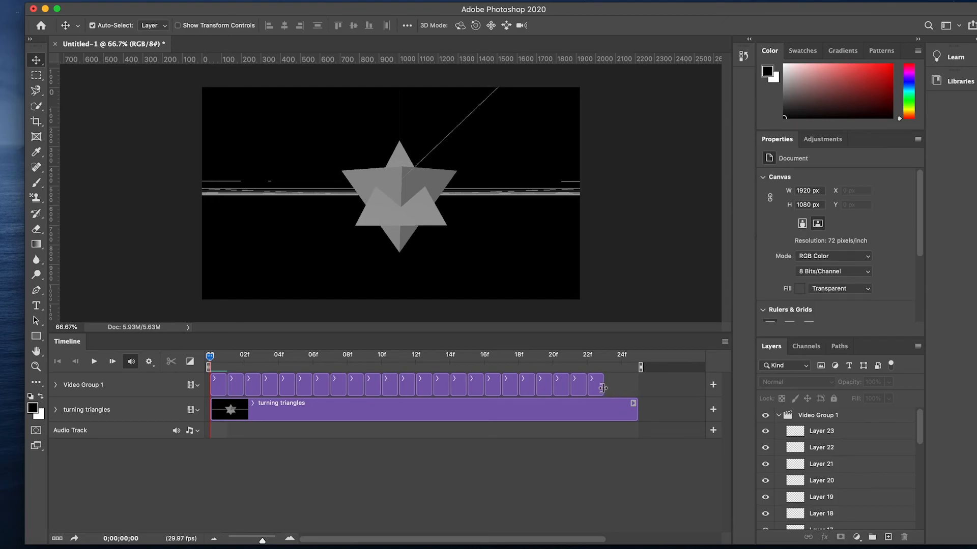
left_click(599, 385)
left_click(595, 385)
left_click(595, 385)
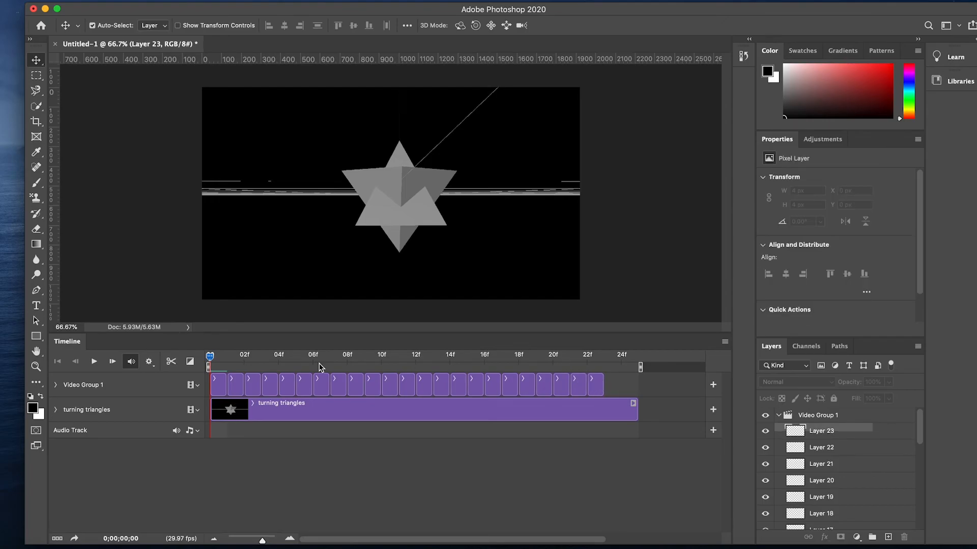
left_click(428, 382, "shift")
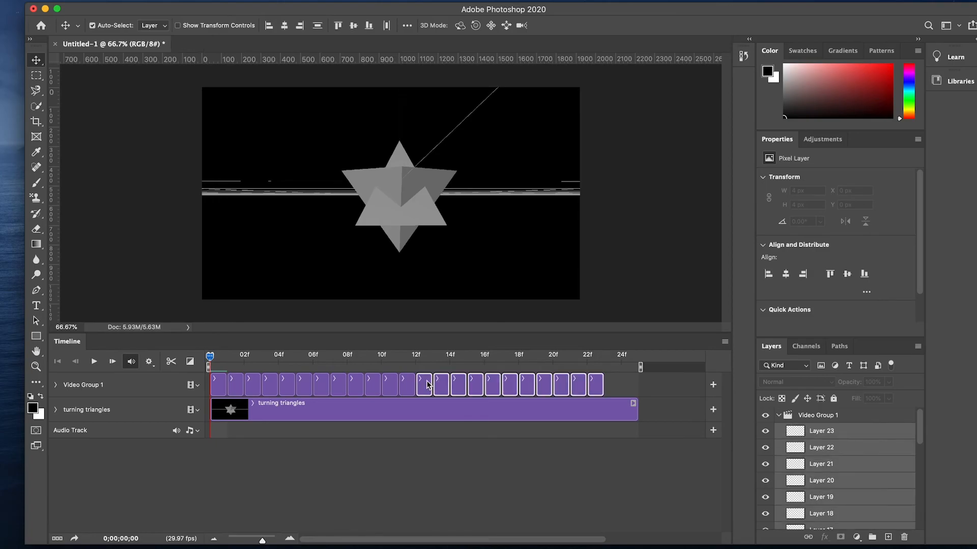
key("Delete")
Extend the twelve frame layers to two frames each so they span the whole clip.
left_click_drag(226, 388, 620, 385)
left_click(538, 385)
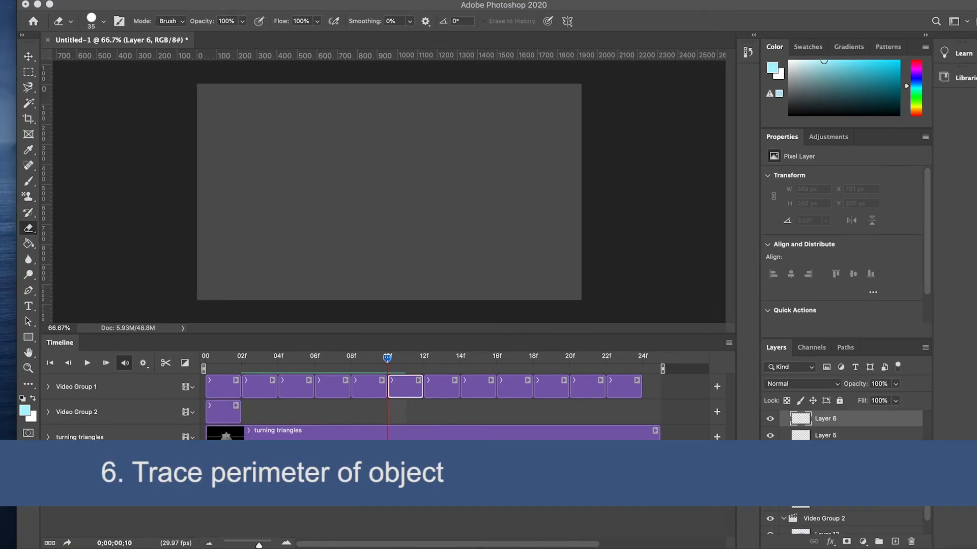
Trace the object's outer perimeter with the Brush tool on the frame layer at 10f.
key("b")
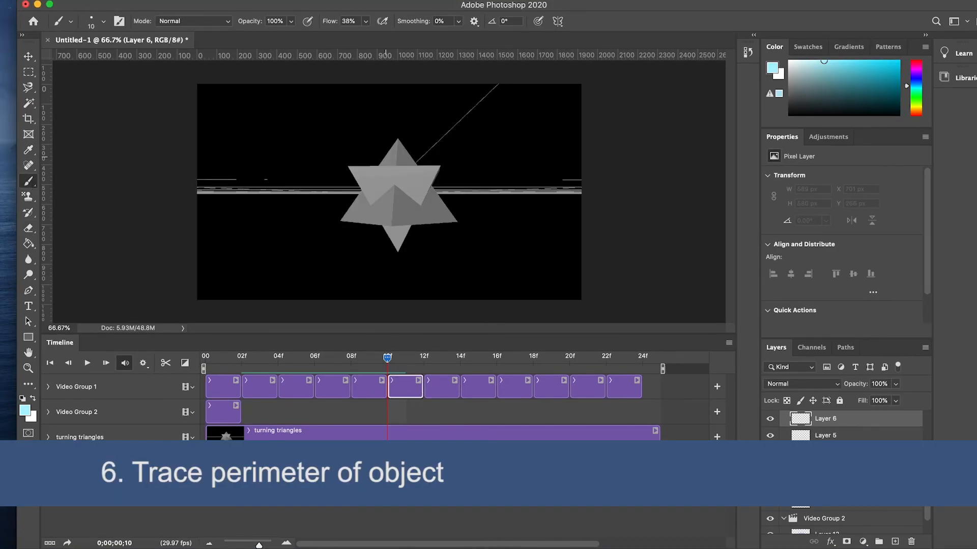
mouse_move(379, 165)
left_mouse_down()
mouse_move(348, 164)
mouse_move(360, 189)
mouse_move(339, 221)
left_mouse_up()
mouse_move(391, 240)
left_mouse_down()
mouse_move(409, 227)
mouse_move(455, 219)
left_mouse_up()
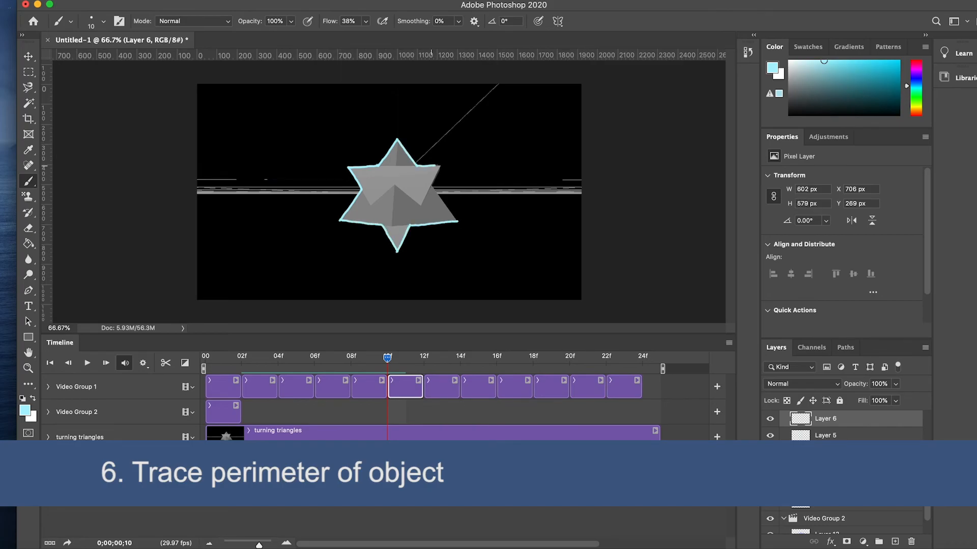
left_click_drag(431, 185, 456, 219)
Try tracing the object's outline on the frame layer at 12f, then undo the stroke.
left_click_drag(388, 363, 424, 361)
left_click(446, 388)
mouse_move(380, 165)
left_mouse_down()
mouse_move(397, 139)
mouse_move(457, 221)
mouse_move(349, 166)
mouse_move(340, 221)
mouse_move(457, 222)
mouse_move(402, 249)
left_mouse_up()
key("super+z")
Trace the object's perimeter with the Brush on the frame layer at 14f and advance to 16f.
key("e")
left_click(31, 180)
left_click_drag(425, 361, 461, 360)
left_click(491, 385)
mouse_move(359, 176)
left_mouse_down()
mouse_move(378, 164)
mouse_move(395, 139)
mouse_move(418, 165)
mouse_move(448, 166)
mouse_move(436, 191)
mouse_move(357, 169)
mouse_move(346, 229)
mouse_move(385, 226)
mouse_move(400, 251)
mouse_move(412, 222)
mouse_move(456, 222)
left_mouse_up()
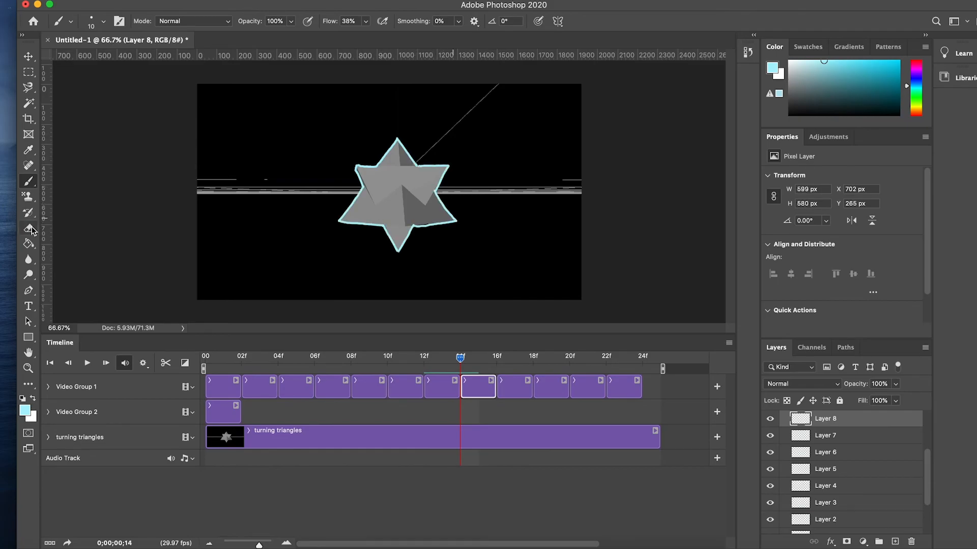
left_click_drag(461, 360, 497, 359)
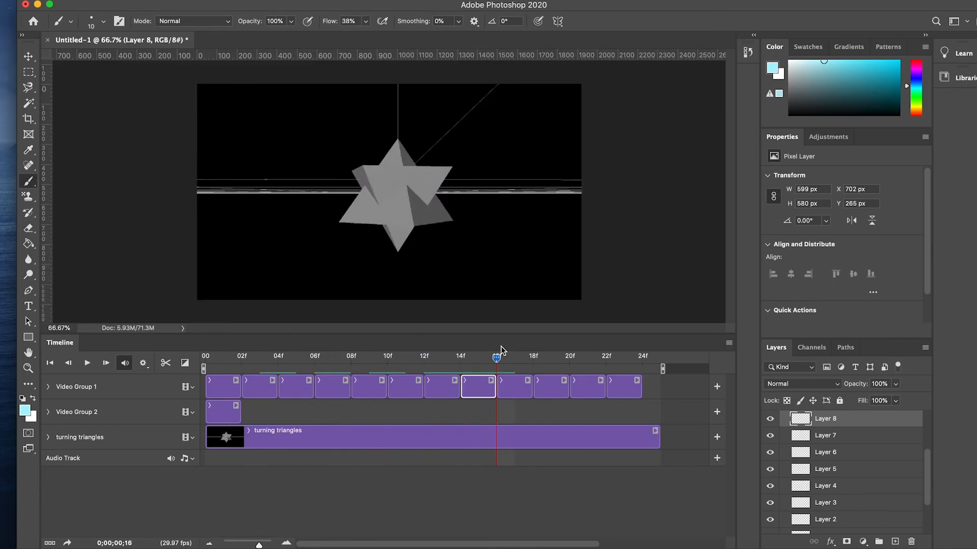
Add new blank frame layers to Video Group 2 and extend them so they span the whole clip.
key("super+shift+alt+n")
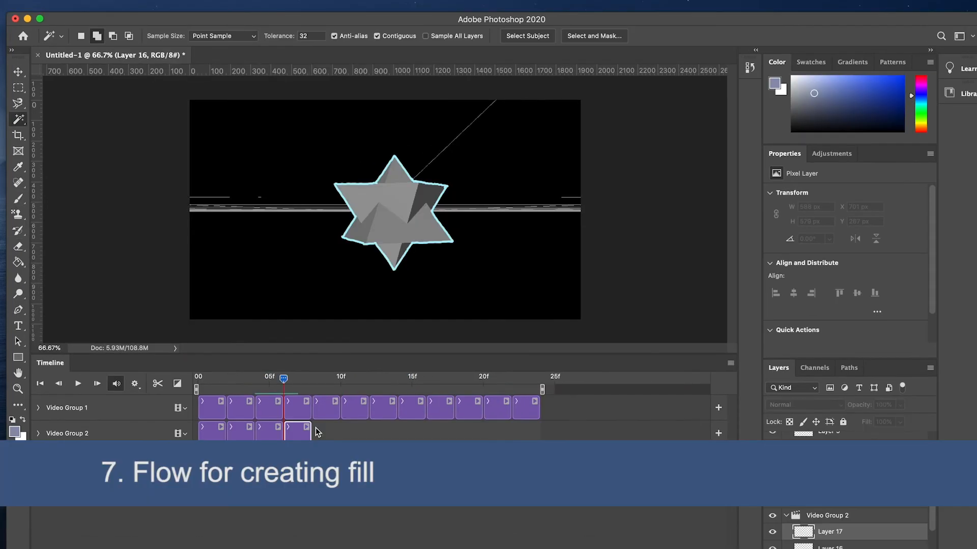
key("super+shift+alt+n")
key("super+shift+alt+n")
key("super+shift+alt+n")
key("super+shift+alt+n")
key("super+shift+alt+n")
left_click_drag(324, 437, 454, 429)
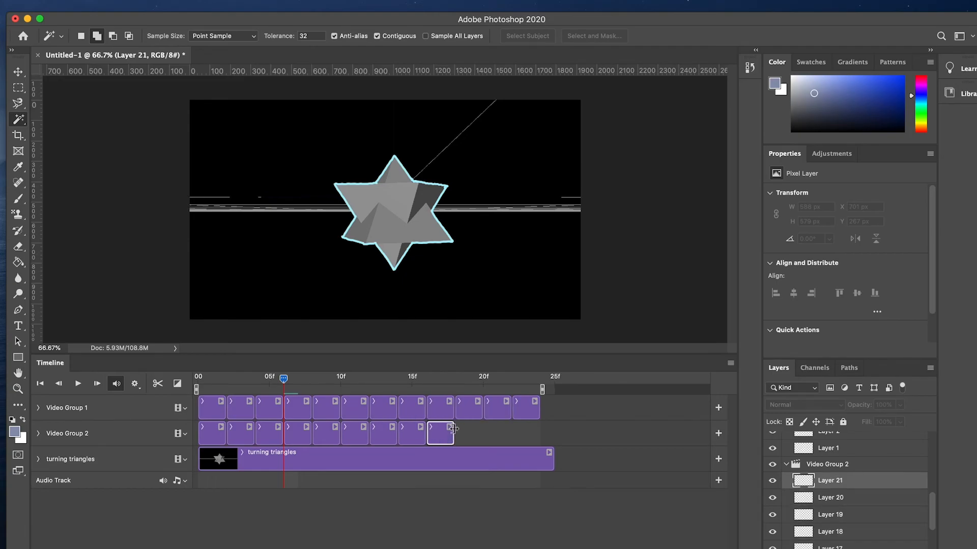
key("super+alt+shift+n")
key("super+alt+shift+n")
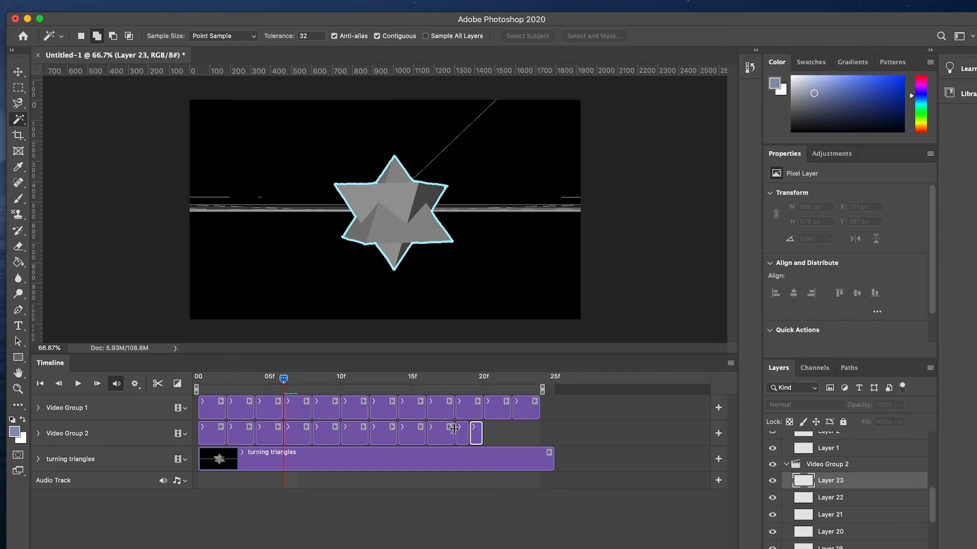
key("super+alt+shift+n")
left_click_drag(467, 436, 539, 433)
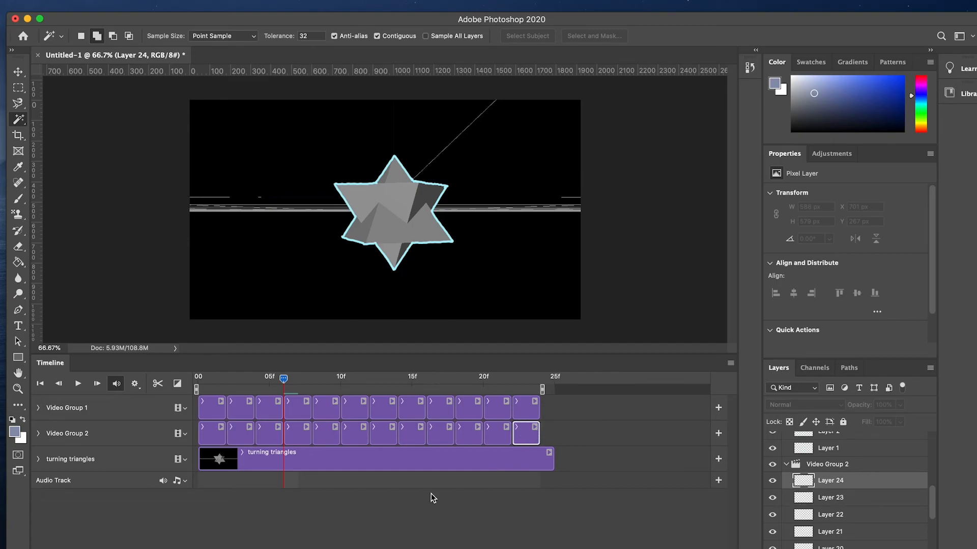
Select the traced object's shape on the frame layer at 4f using the Magic Wand and Select Inverse.
mouse_move(283, 379)
left_mouse_down()
mouse_move(198, 380)
mouse_move(252, 381)
mouse_move(240, 381)
mouse_move(268, 390)
mouse_move(255, 383)
left_mouse_up()
left_click(269, 433)
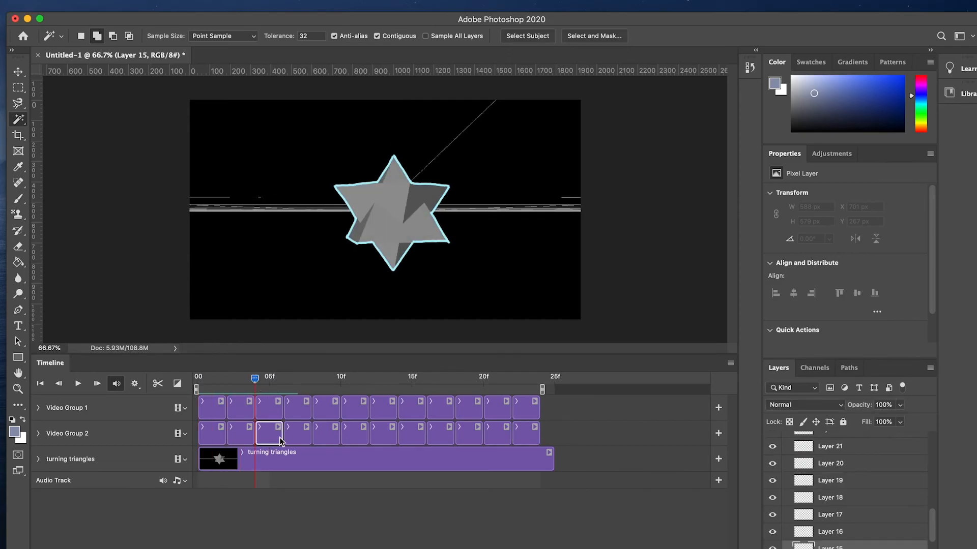
left_click(513, 267)
left_click(269, 408)
right_click(507, 263)
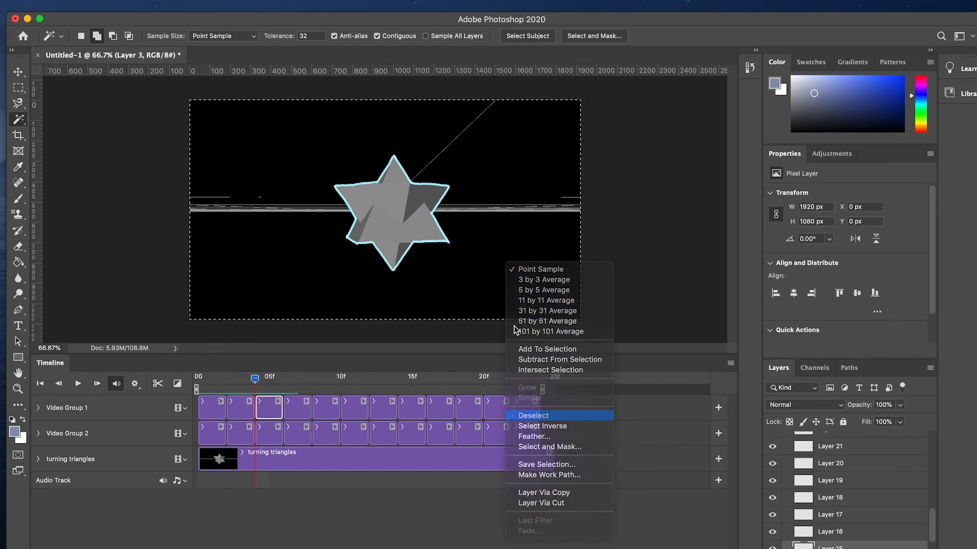
left_click(537, 248)
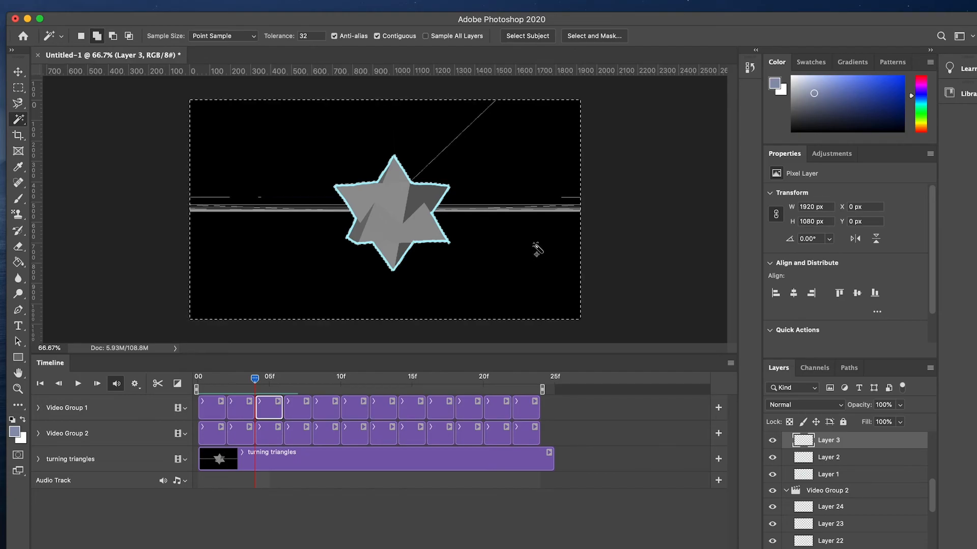
right_click(537, 248)
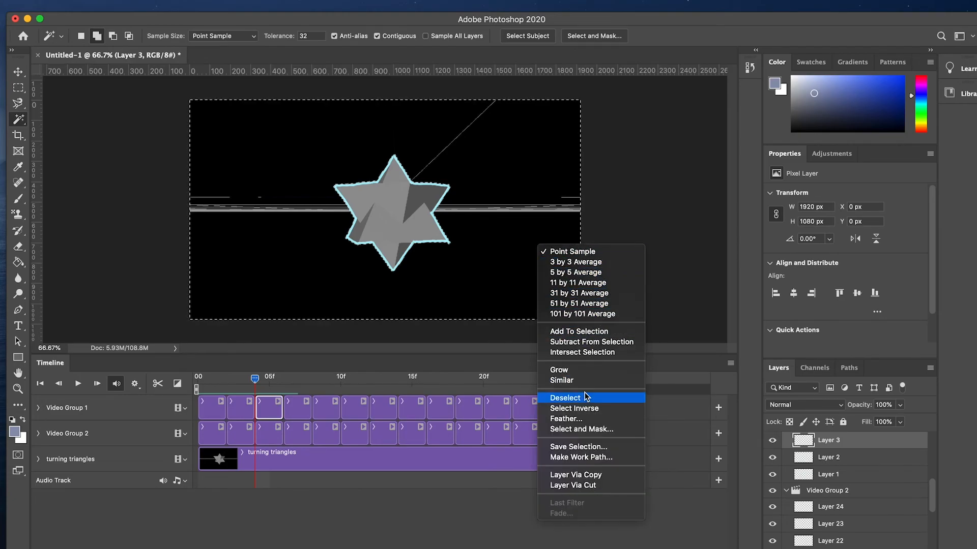
left_click(585, 408)
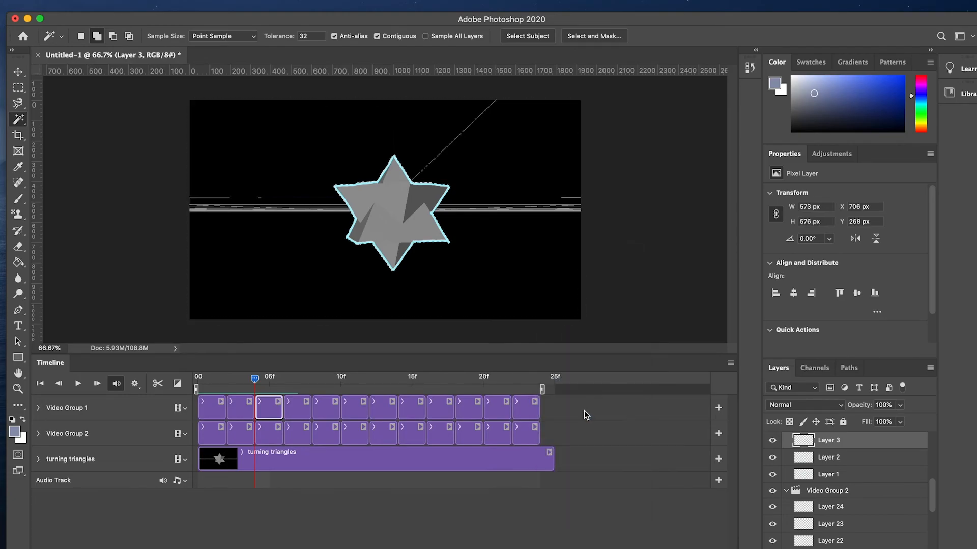
Fill the selection with the Paint Bucket on the matching Video Group 2 layer.
left_click(279, 437)
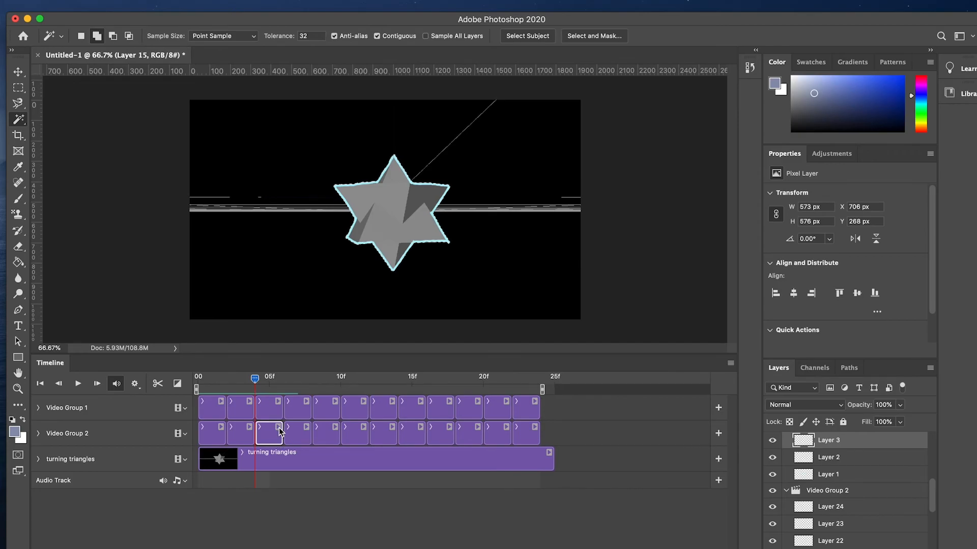
key("g")
left_click(401, 219)
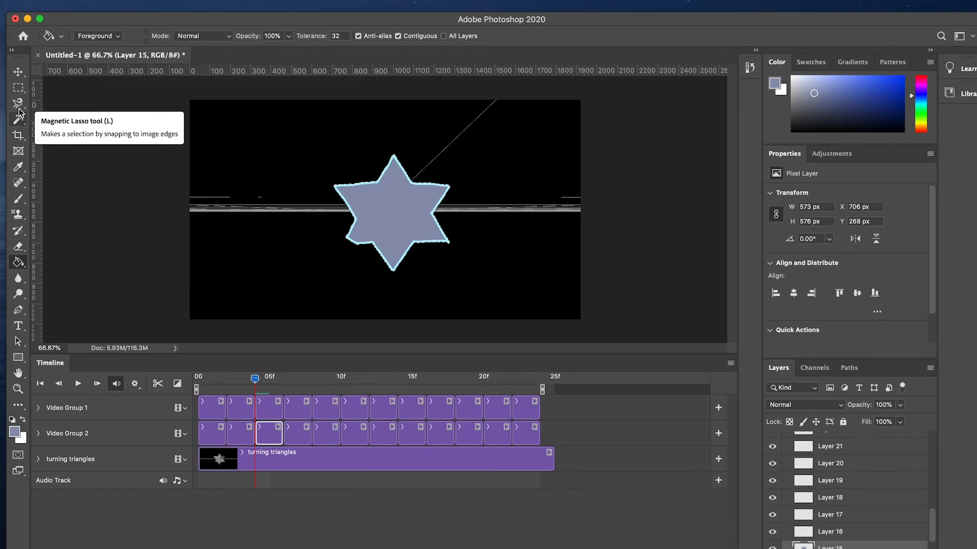
Select the traced object's shape on the frame layer at 6f using the Magic Wand and Select Inverse.
left_click(19, 122)
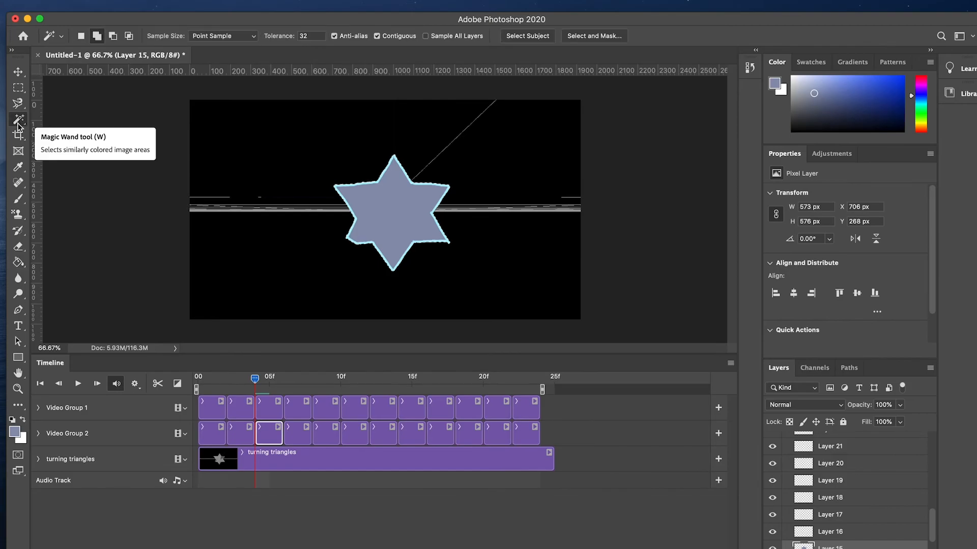
left_click(279, 379)
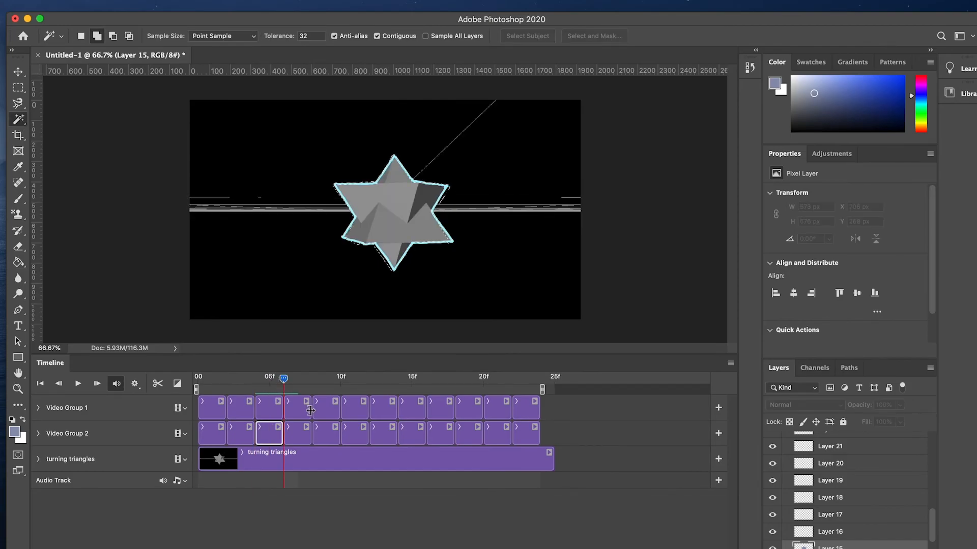
right_click(466, 249)
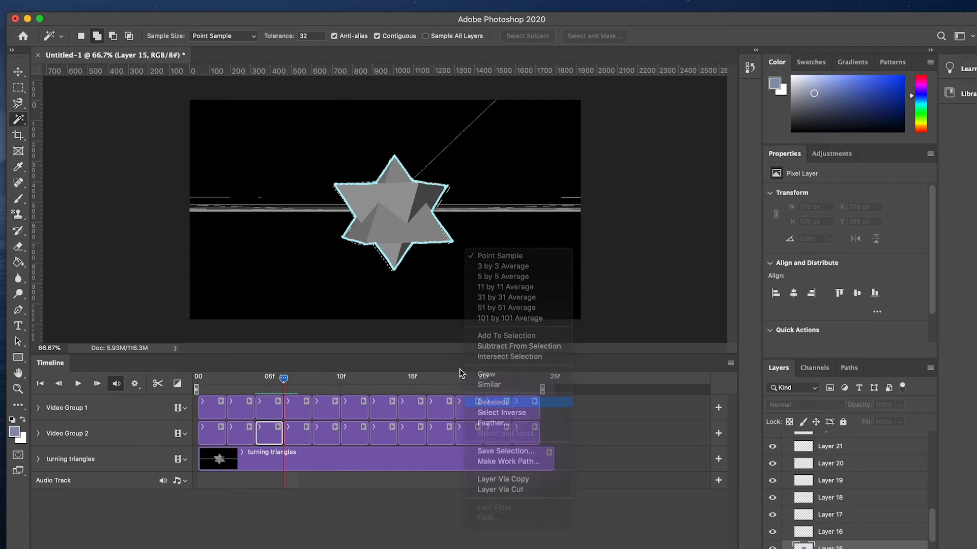
left_click(308, 411)
left_click(515, 266)
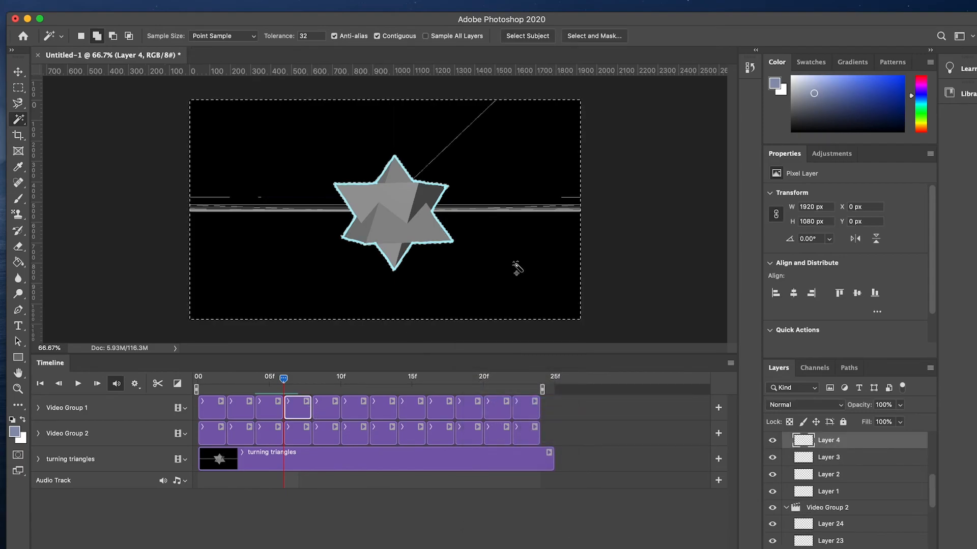
right_click(526, 225)
left_click(585, 394)
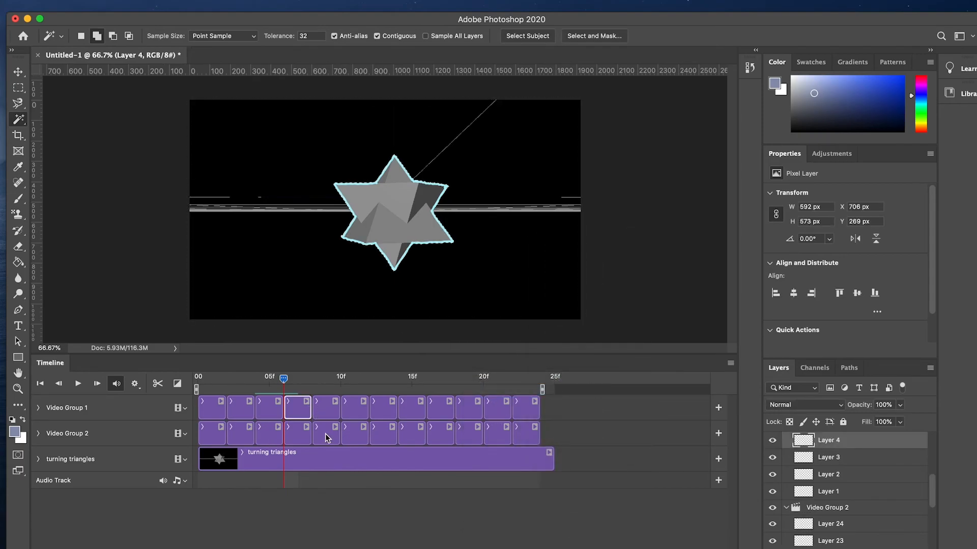
Fill the 6f selection on the matching Video Group 2 layer with the Paint Bucket, then deselect.
left_click(310, 435)
key("g")
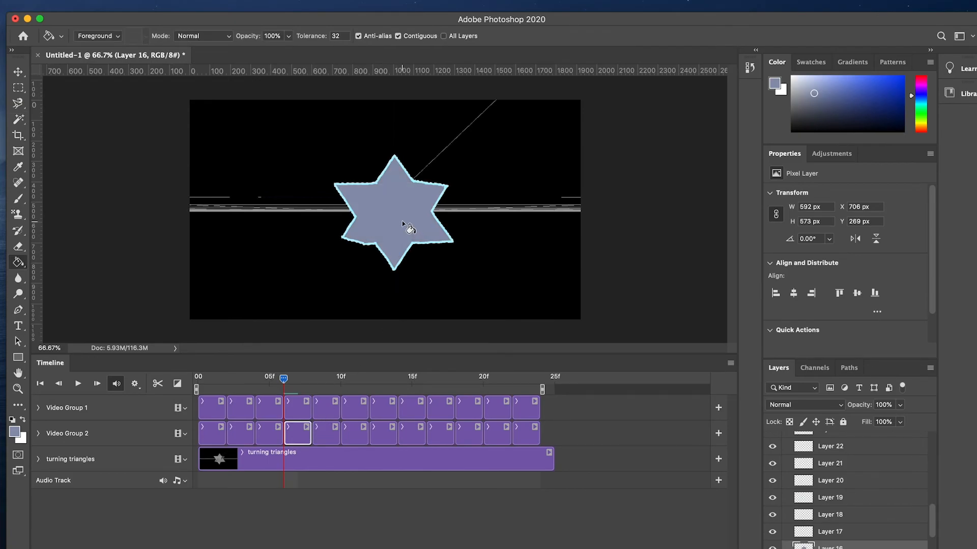
key("w")
right_click(492, 183)
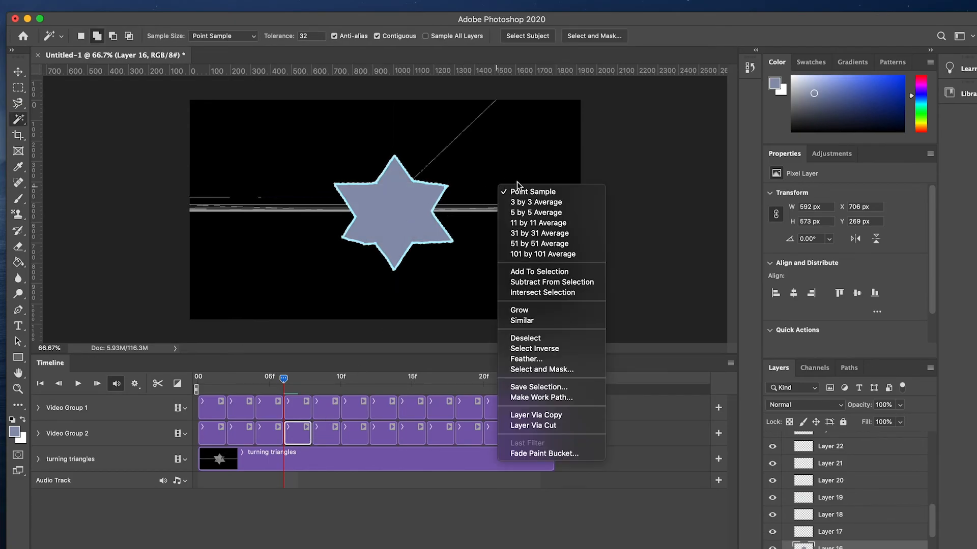
left_click(541, 338)
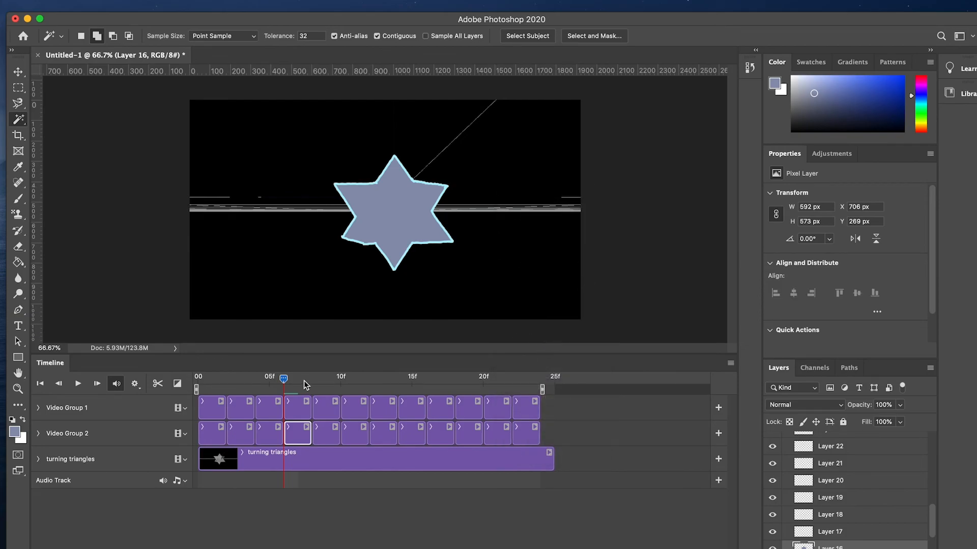
Select the traced object's shape at 8f and fill it on the matching Video Group 2 layer.
left_click_drag(297, 380, 313, 381)
left_click(334, 410)
left_click(531, 255)
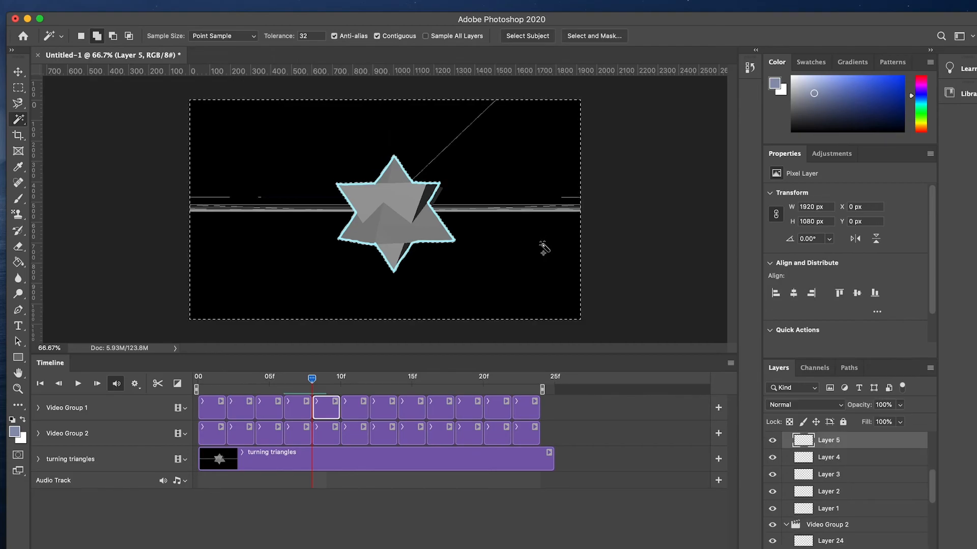
right_click(541, 241)
left_click(589, 399)
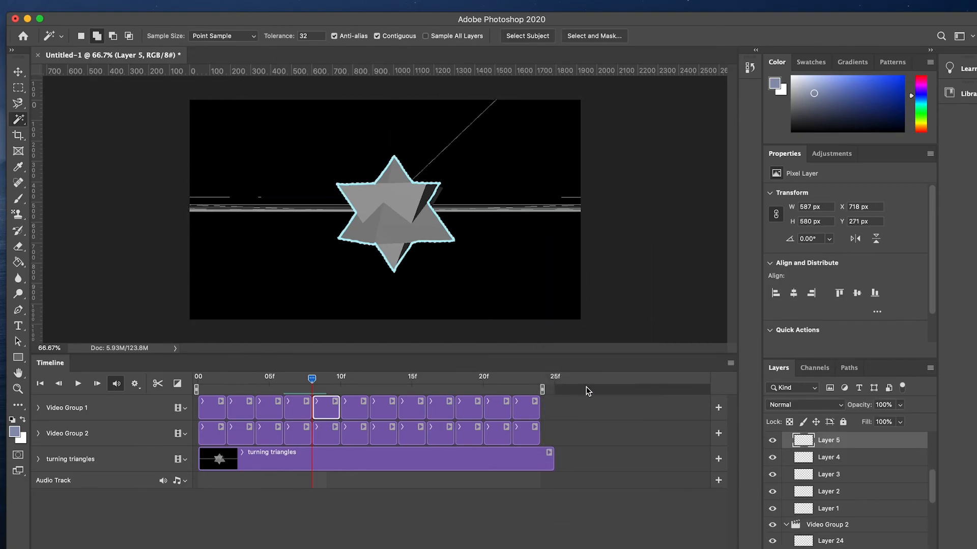
key("g")
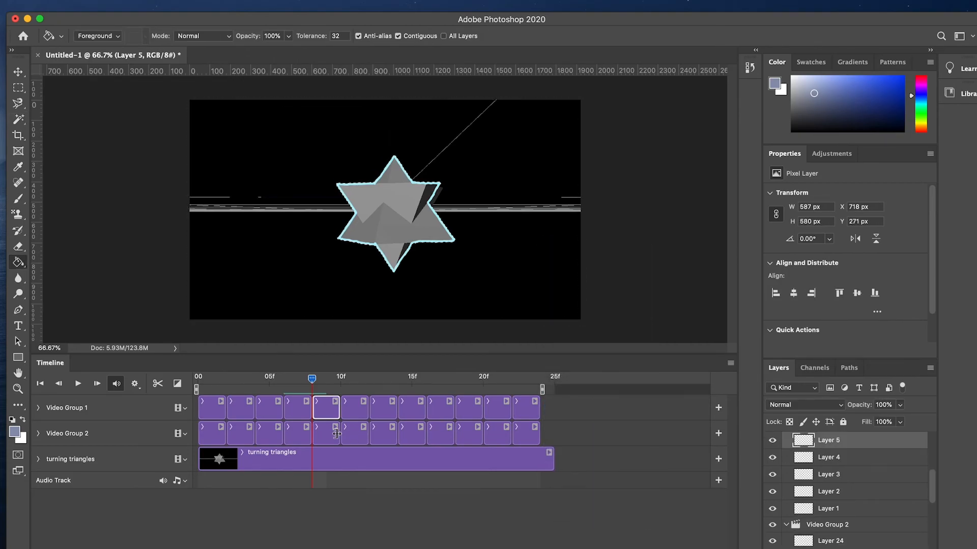
left_click(336, 433)
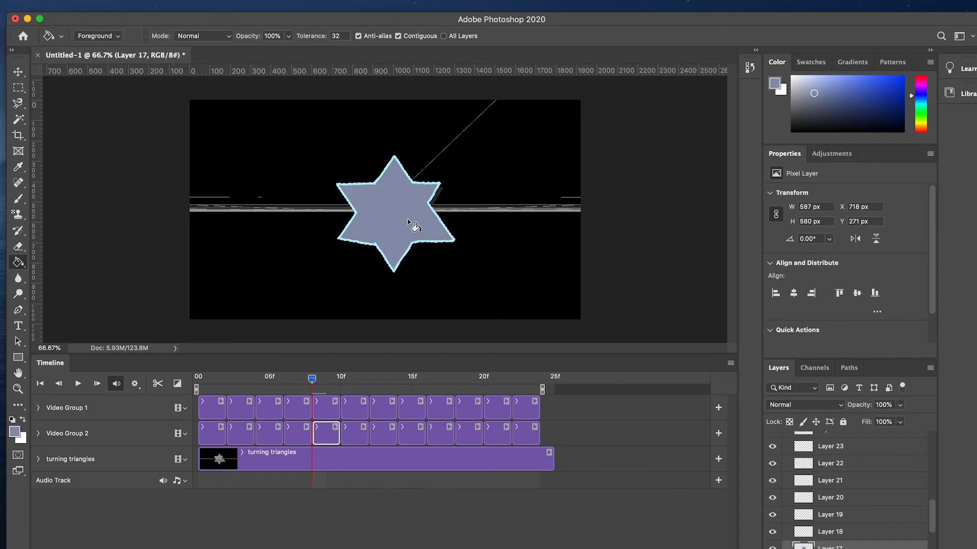
Deselect, then select the traced object's shape on the frame layer at 10f using the Magic Wand and Select Inverse.
left_click_drag(312, 383, 340, 381)
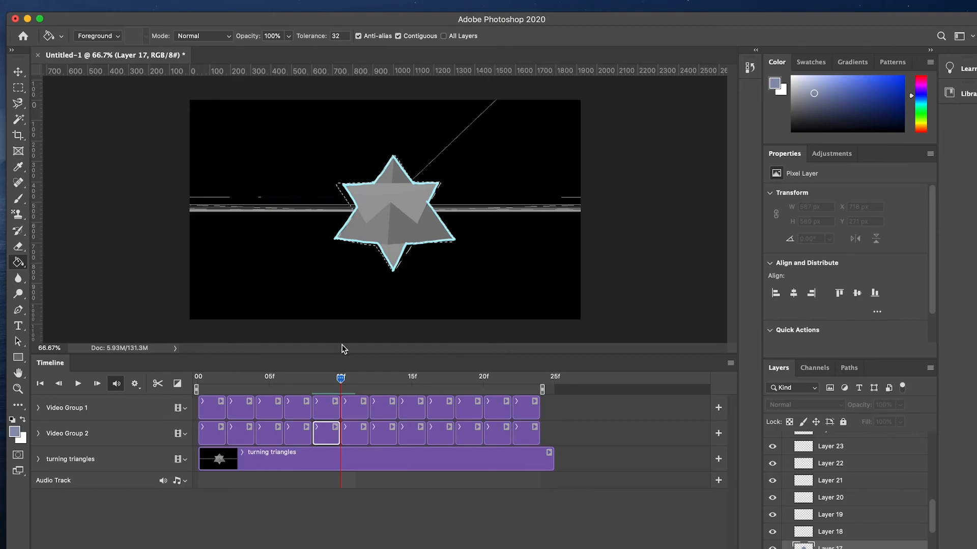
key("w")
right_click(460, 221)
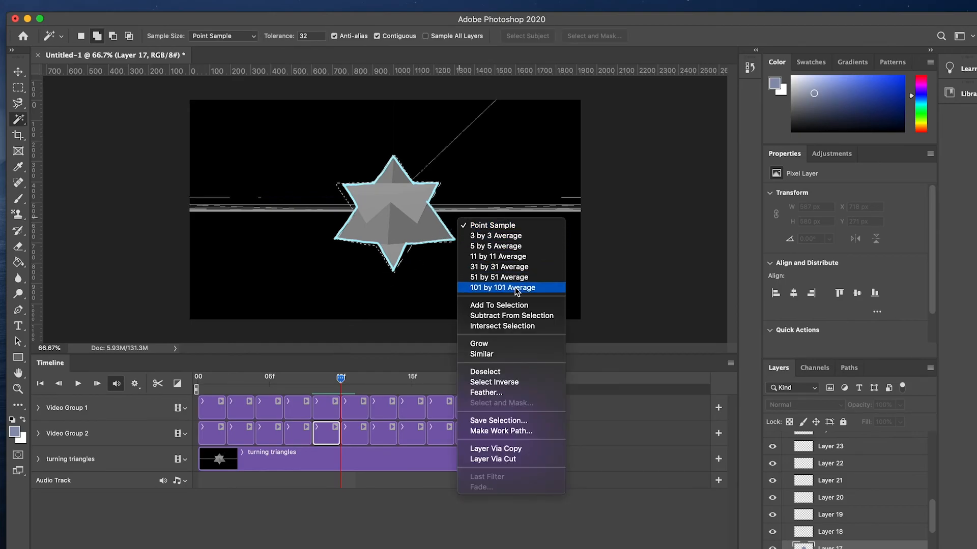
left_click(508, 373)
left_click(355, 407)
left_click(518, 287)
right_click(533, 263)
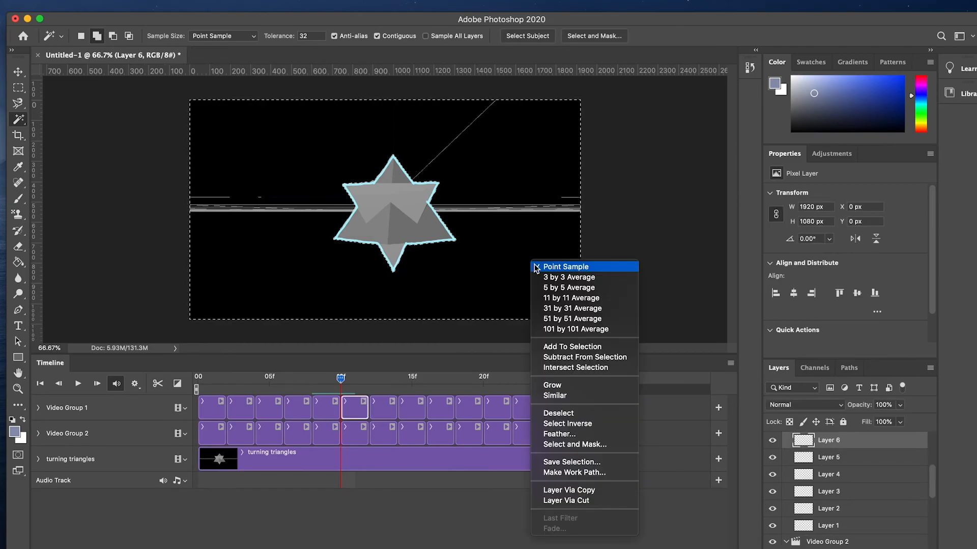
left_click(595, 413)
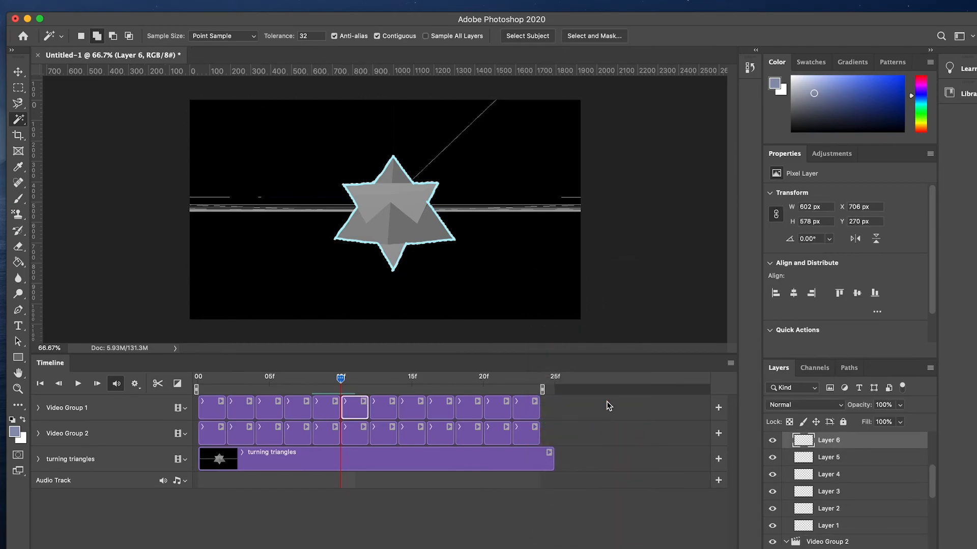
Fill the 10f selection on the matching Video Group 2 layer with the Paint Bucket.
key("g")
left_click(366, 435)
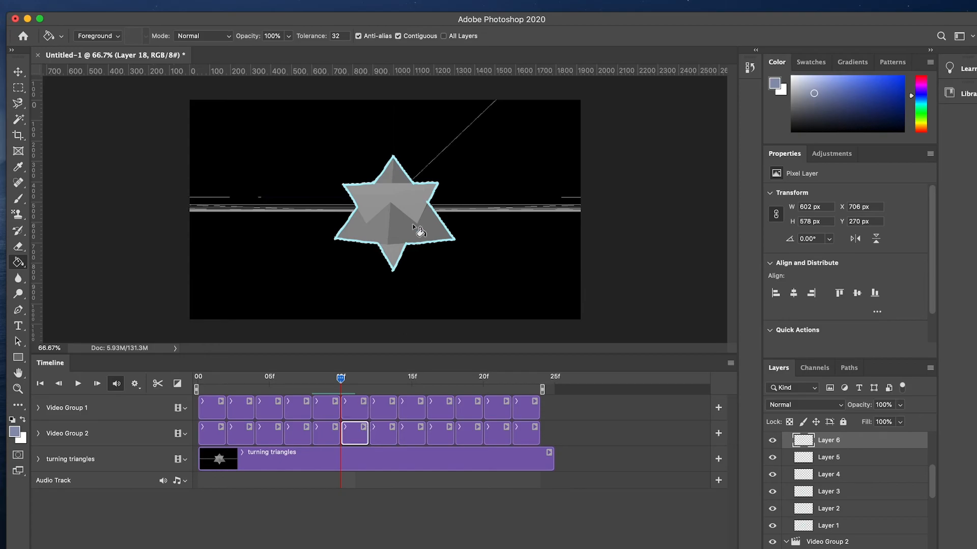
left_click(412, 220)
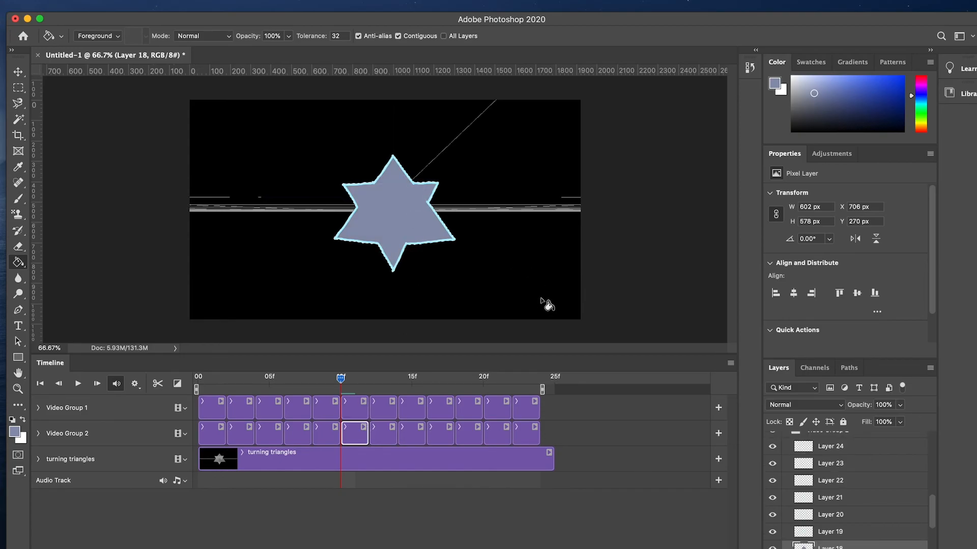
Deselect, then sample the cyan outline colour with the Eyedropper.
key("w")
right_click(521, 250)
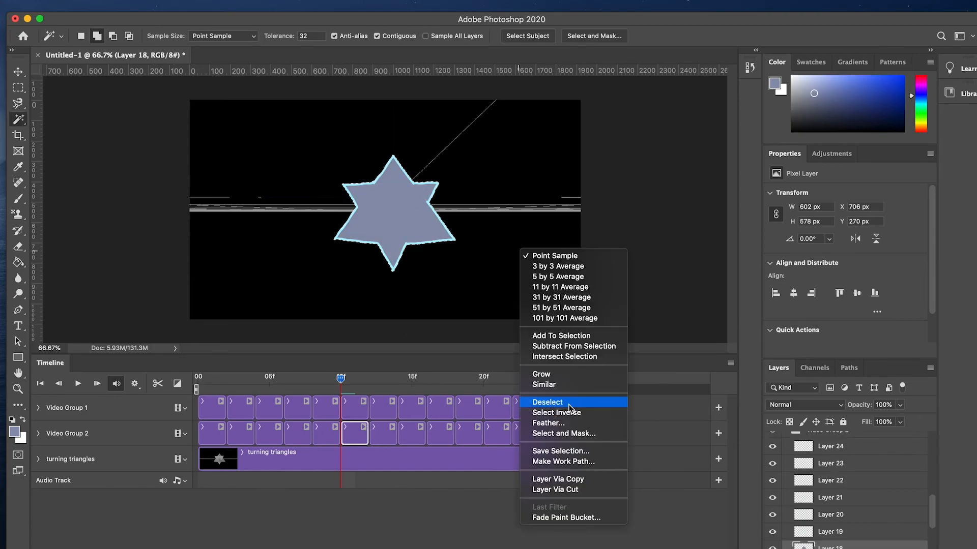
left_click(549, 401)
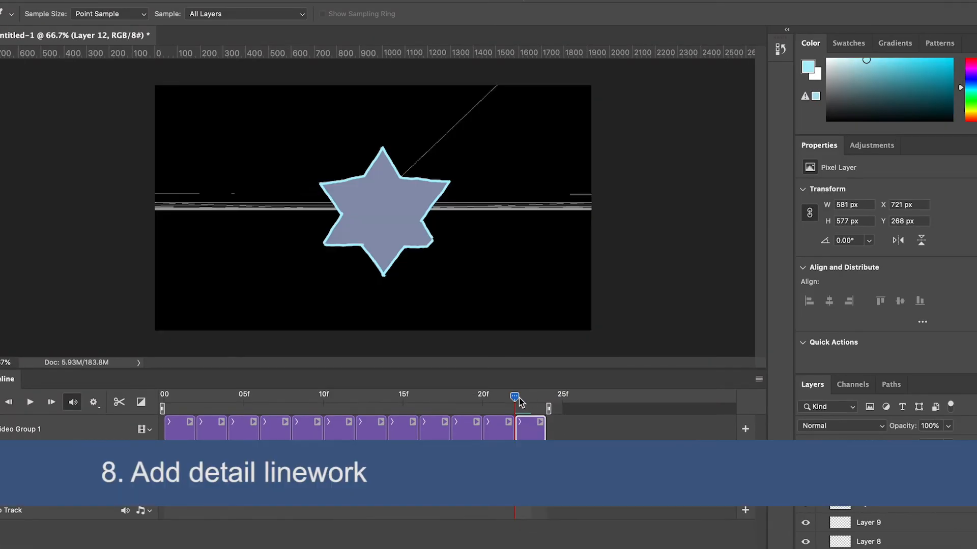
left_click(405, 203)
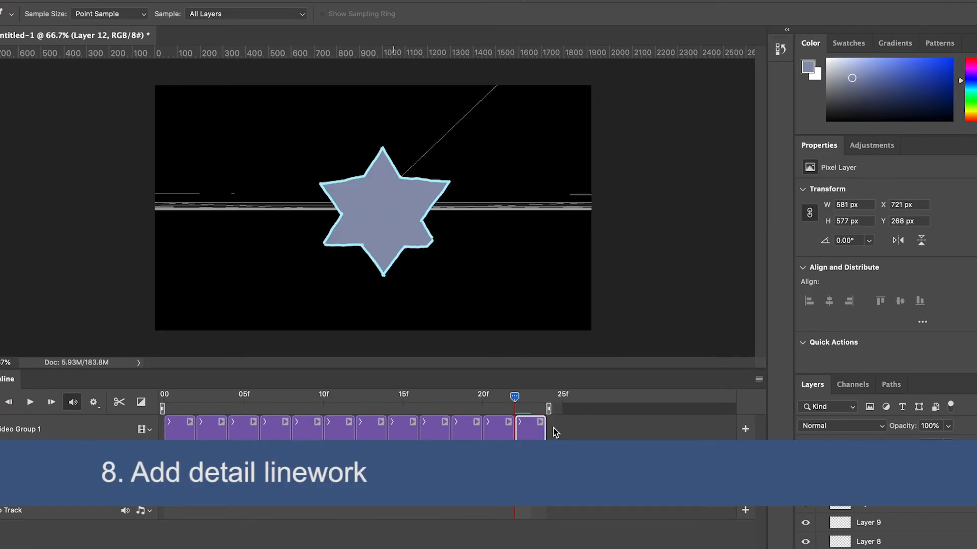
left_click(435, 209)
Rename the lower video group as base and the upper video group as detail.
scroll(865, 484, "up", 1)
left_click(821, 465)
double_click(860, 482)
type("base")
double_click(859, 464)
type("detail")
key("Return")
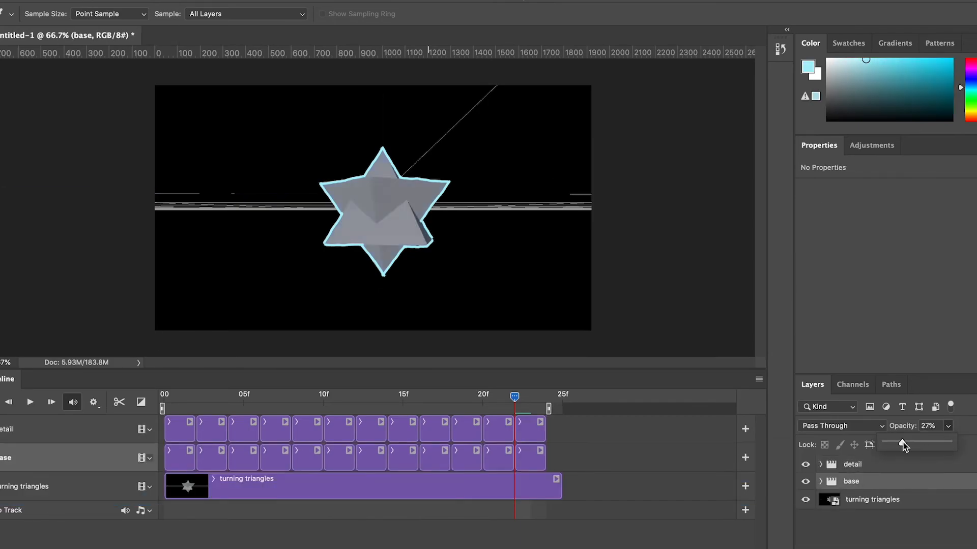
Select the last frame layer in the detail group and brush cyan detail lines onto the star.
left_click(543, 433)
key("b")
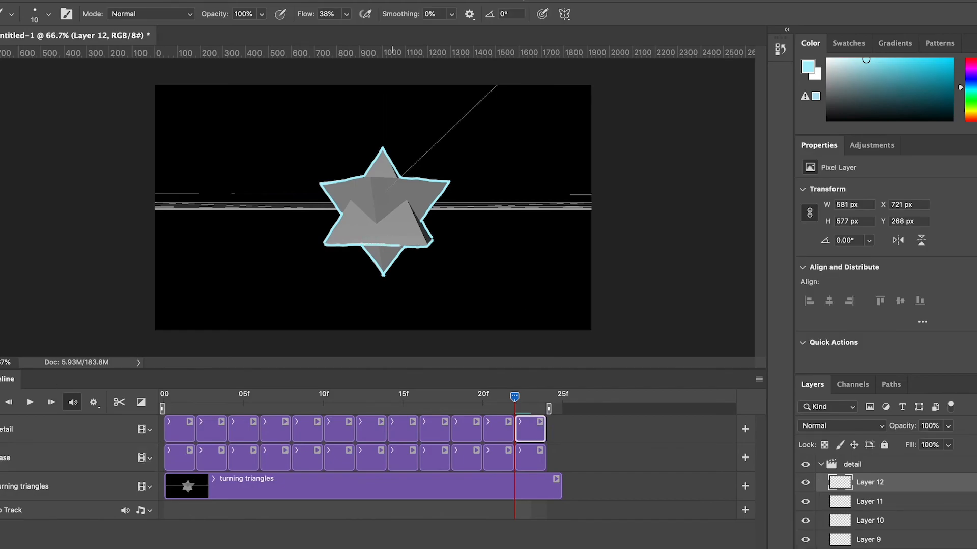
mouse_move(432, 241)
left_mouse_down()
mouse_move(407, 202)
mouse_move(377, 223)
mouse_move(368, 178)
left_mouse_up()
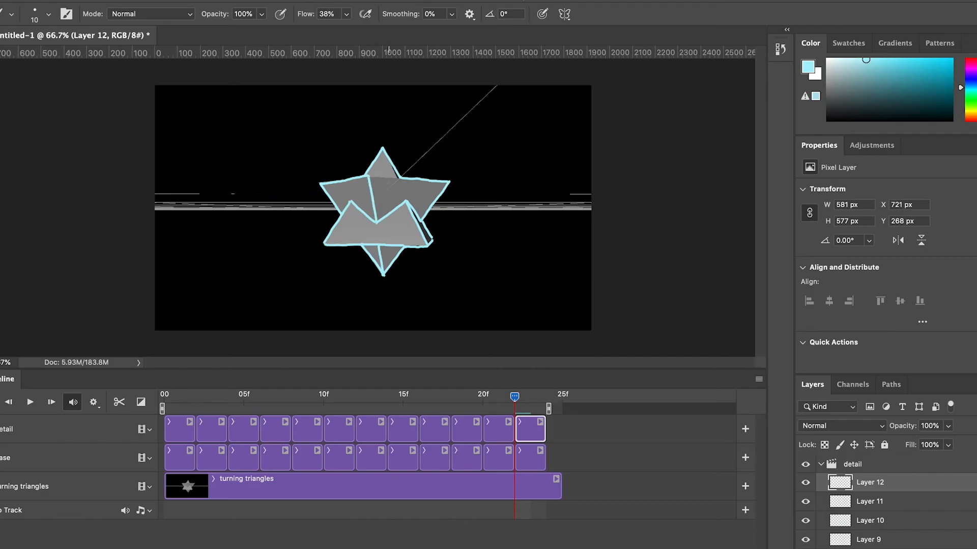
Move to Layer 11's frame in the detail group and brush the inner edge lines, redoing one stroke.
left_click_drag(519, 400, 487, 427)
left_click(502, 432)
left_click_drag(374, 223, 413, 226)
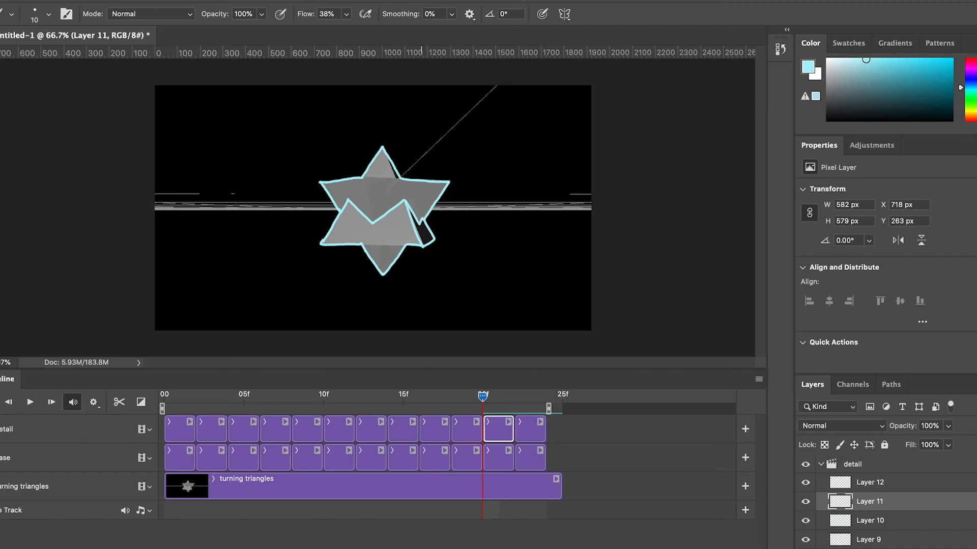
left_click_drag(362, 244, 406, 245)
key("super+z")
mouse_move(362, 178)
left_mouse_down()
mouse_move(373, 222)
mouse_move(401, 178)
left_mouse_up()
Move to Layer 10's frame and brush the star's inner detail lines, undoing two misplaced strokes.
left_click_drag(487, 395, 451, 400)
mouse_move(345, 200)
left_mouse_down()
mouse_move(366, 222)
mouse_move(401, 199)
left_mouse_up()
key("super+z")
key("super+z")
left_click_drag(364, 222, 397, 200)
left_click_drag(397, 200, 410, 245)
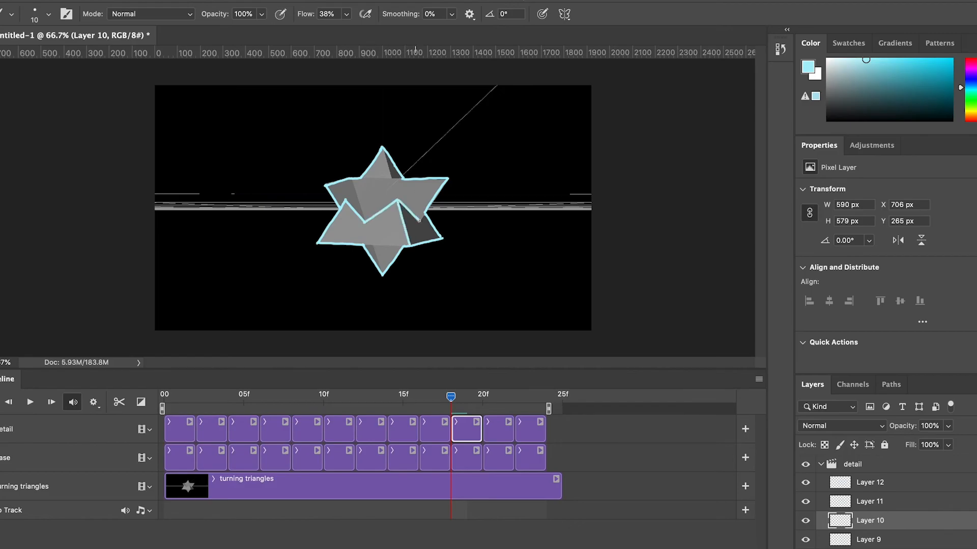
mouse_move(407, 178)
left_mouse_down()
mouse_move(351, 179)
mouse_move(364, 221)
mouse_move(402, 248)
left_mouse_up()
Move to Layer 9's frame and brush the inner detail lines, erasing stray strokes.
left_click_drag(450, 397, 419, 401)
left_click(422, 429)
left_click_drag(344, 201, 360, 223)
mouse_move(343, 180)
left_mouse_down()
mouse_move(360, 222)
mouse_move(393, 201)
mouse_move(401, 246)
left_mouse_up()
mouse_move(394, 201)
left_mouse_down()
mouse_move(416, 224)
mouse_move(424, 217)
left_mouse_up()
key("e")
key("b")
left_click_drag(357, 178, 403, 178)
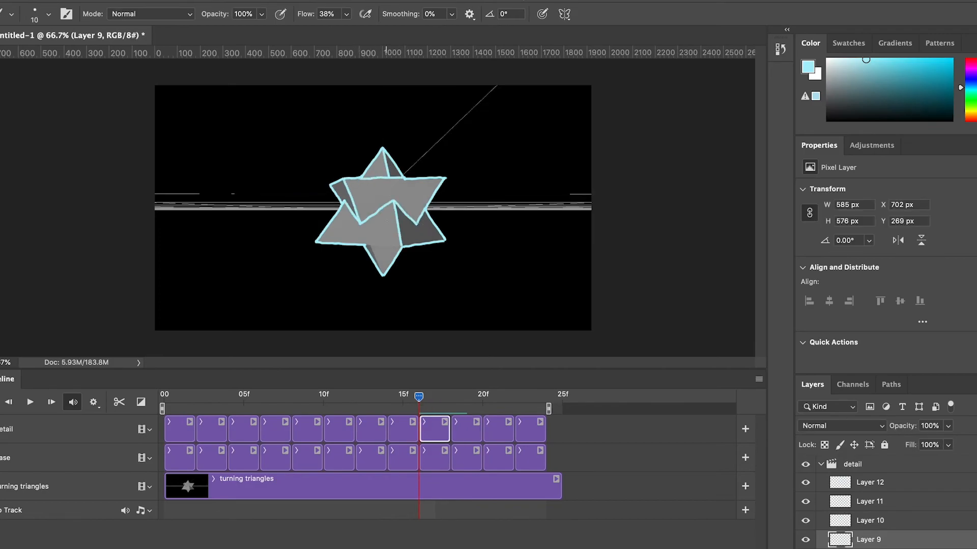
key("ctrl+z")
mouse_move(365, 245)
left_mouse_down()
mouse_move(402, 245)
mouse_move(383, 275)
left_mouse_up()
key("e")
left_click_drag(388, 204, 362, 222)
key("b")
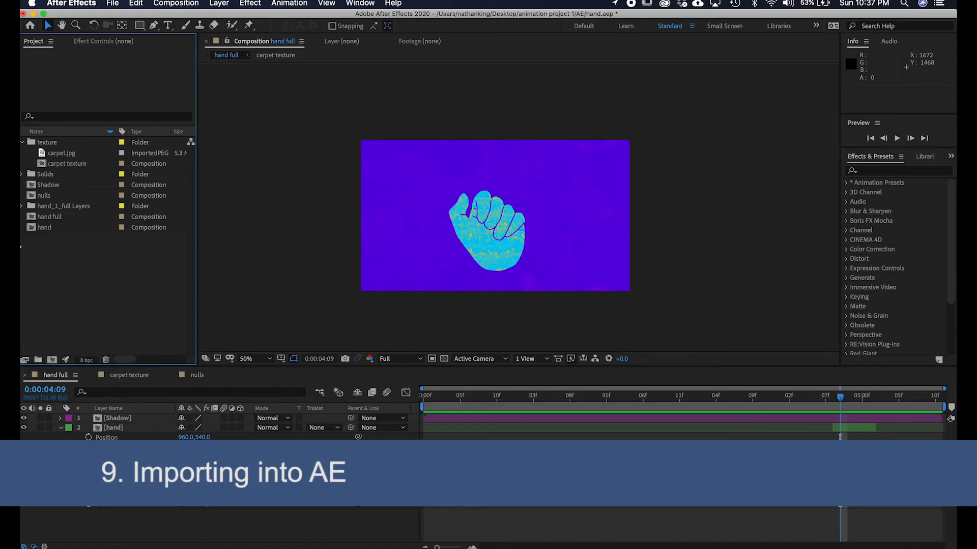
Switch to After Effects and import geometric.psd as a Composition - Retain Layer Sizes.
key("super+i")
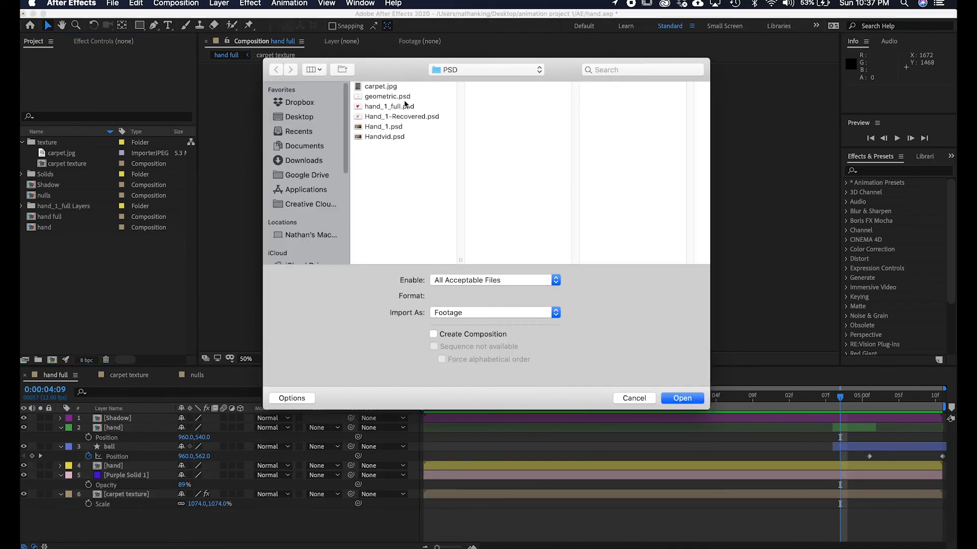
left_click(403, 99)
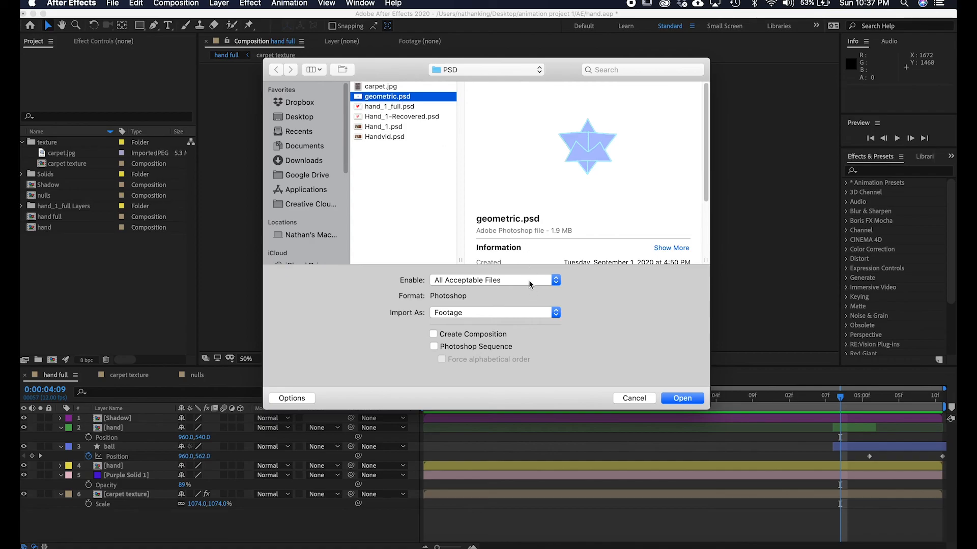
left_click(539, 313)
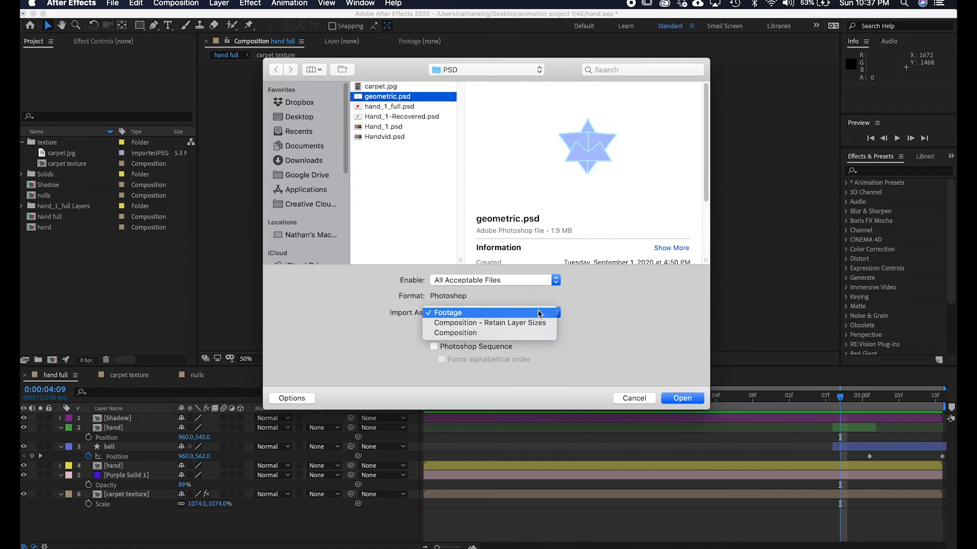
left_click(508, 323)
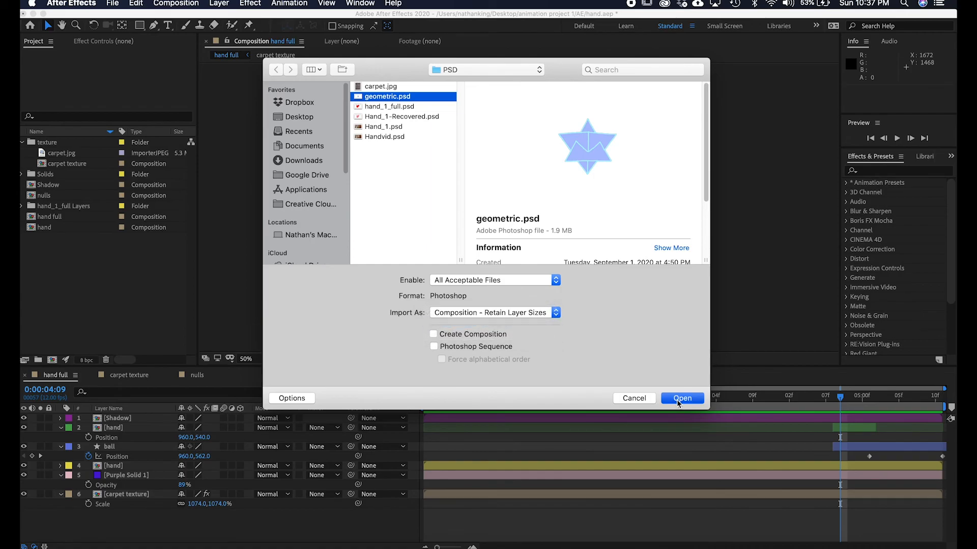
left_click(678, 399)
left_click(194, 213)
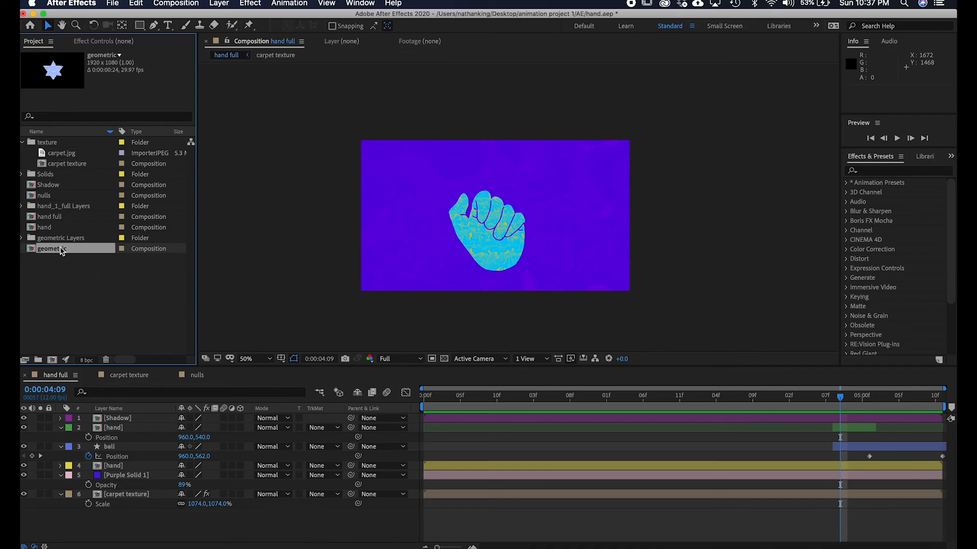
Open the geometric composition and preview its playback.
double_click(70, 253)
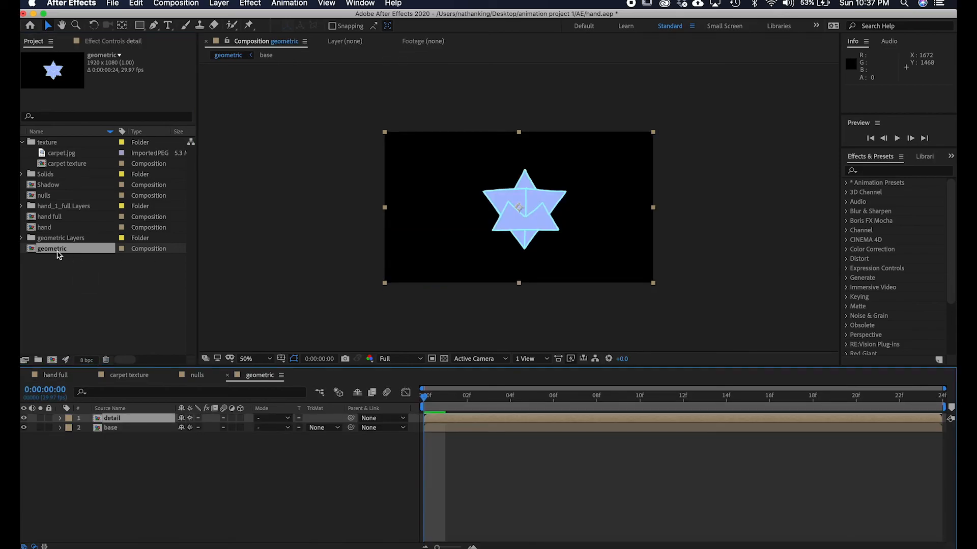
key("space")
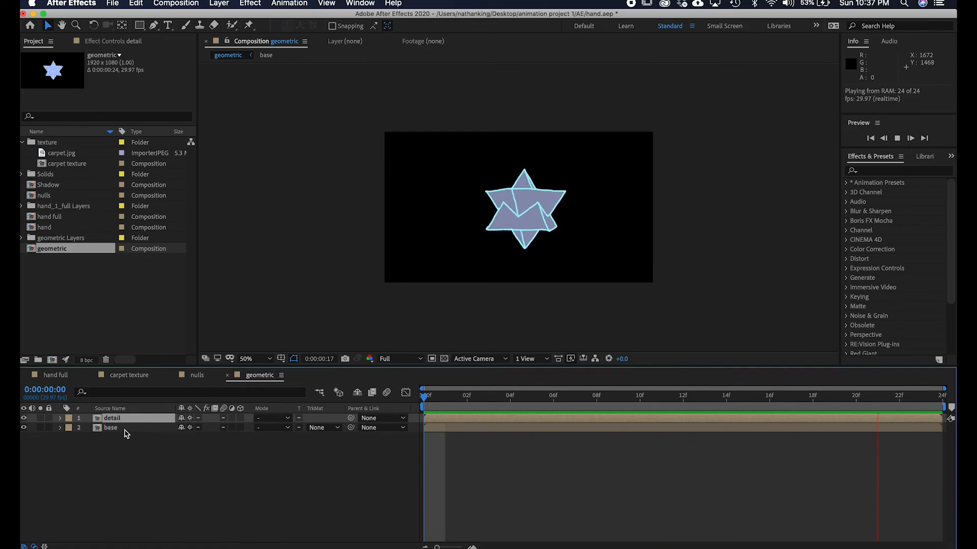
key("space")
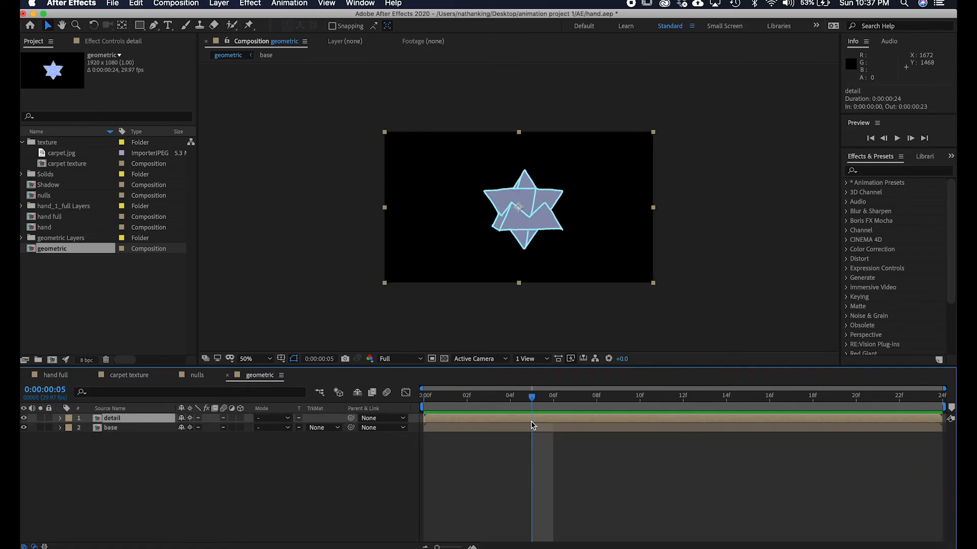
Open the detail precomposition and preview it from the start.
double_click(531, 420)
key("Home")
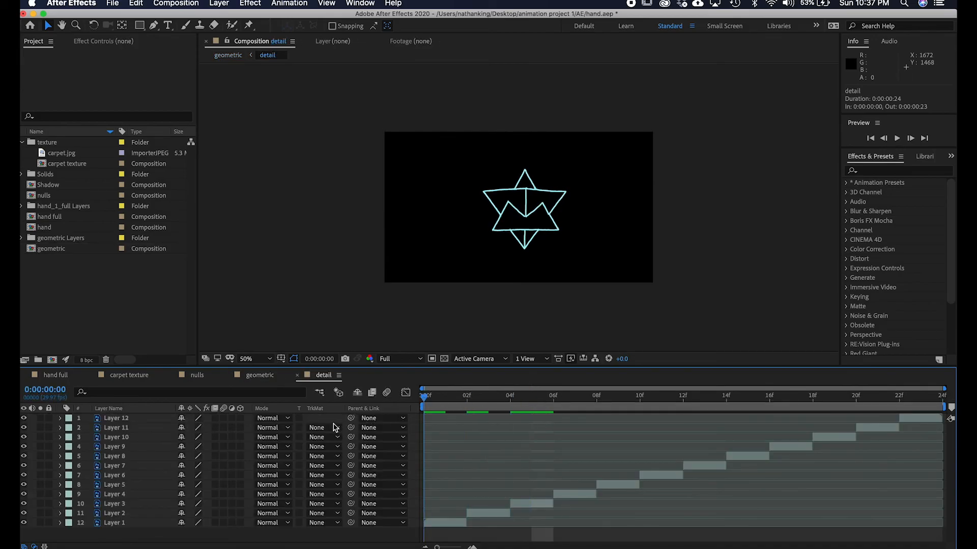
key("space")
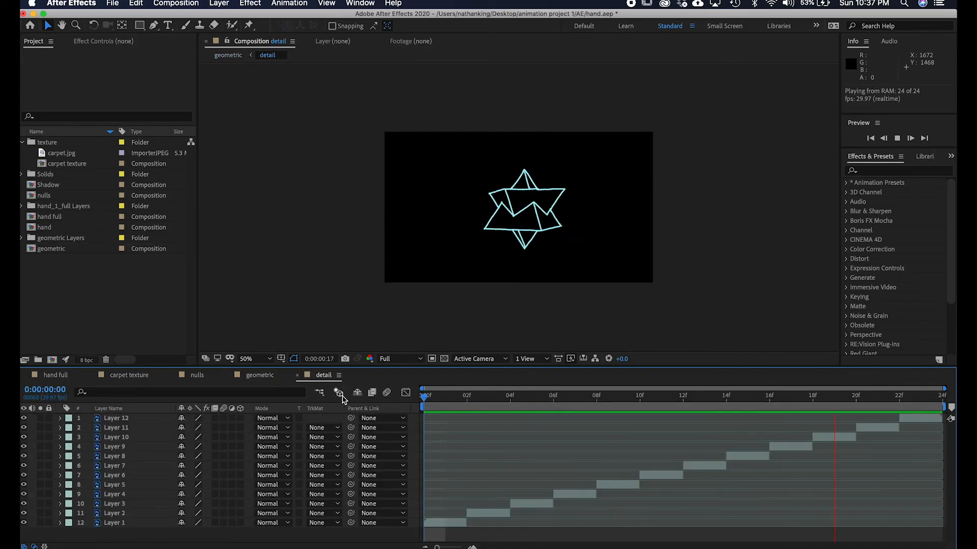
key("space")
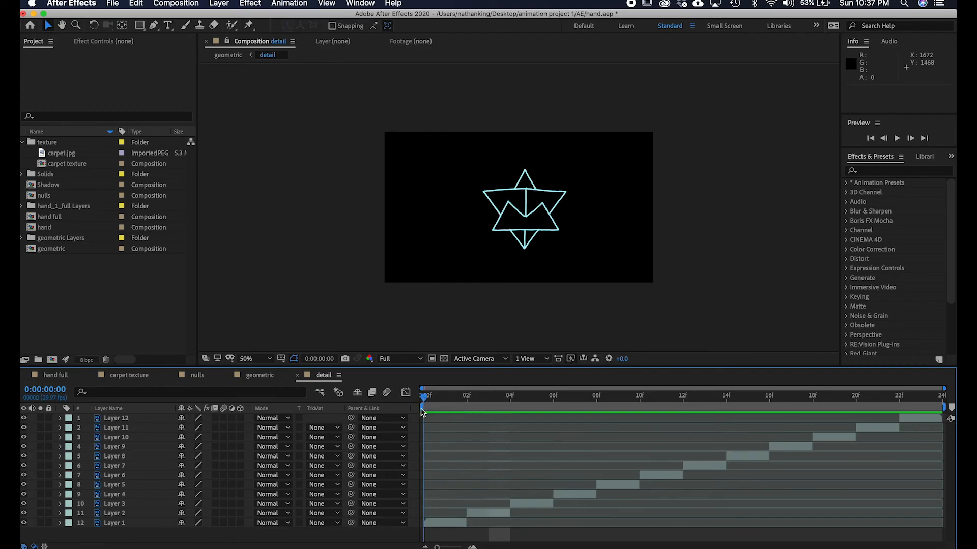
Select all detail layers and extend them to span the full composition length.
left_click(454, 523)
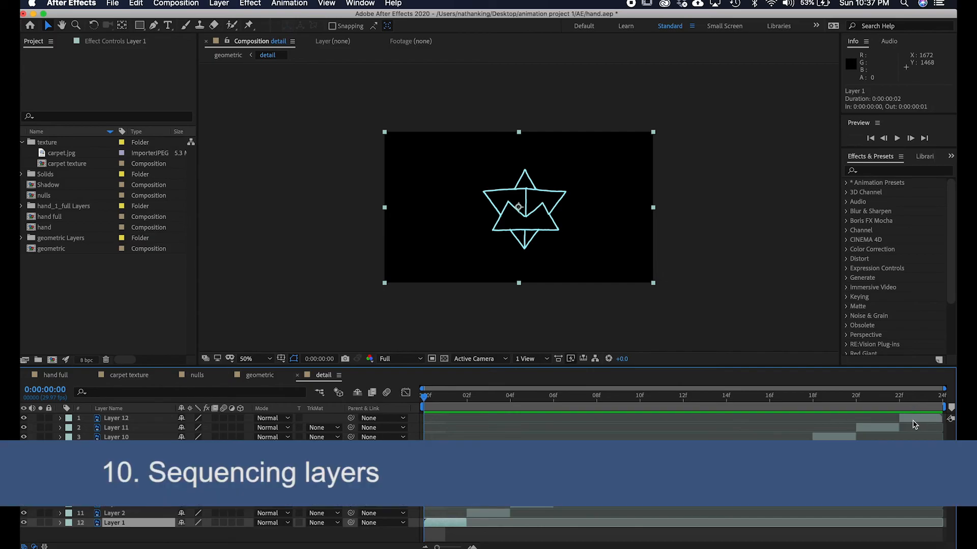
key("super+a")
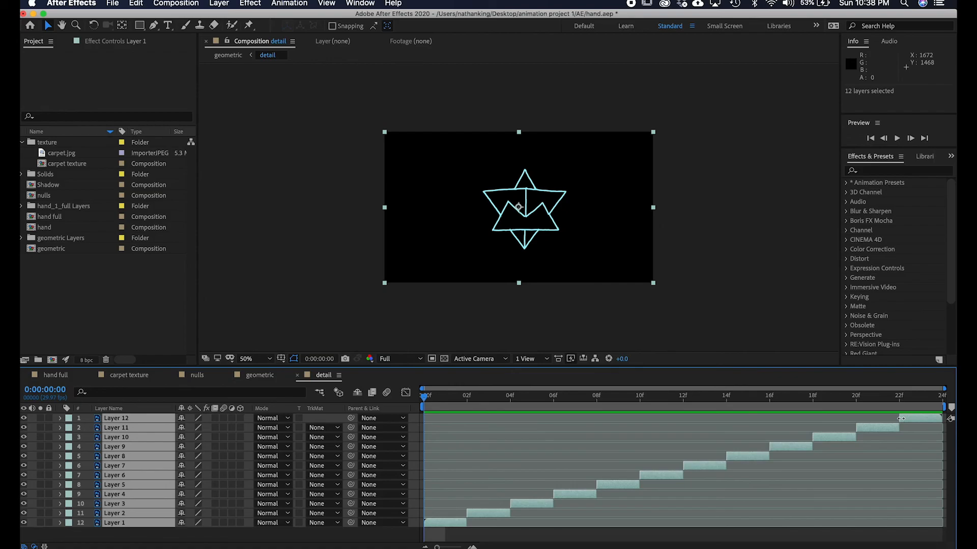
left_click_drag(900, 419, 425, 418)
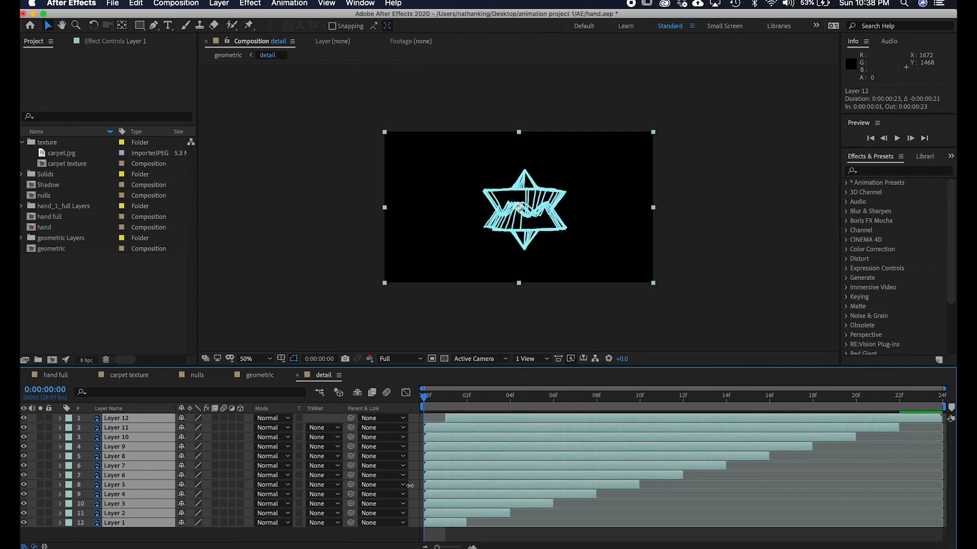
left_click_drag(466, 523, 942, 523)
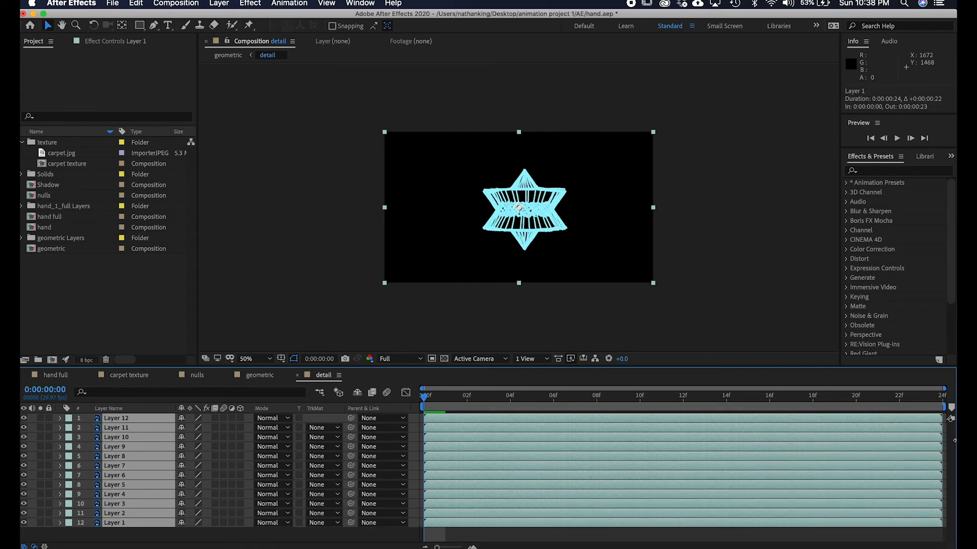
left_click(597, 538)
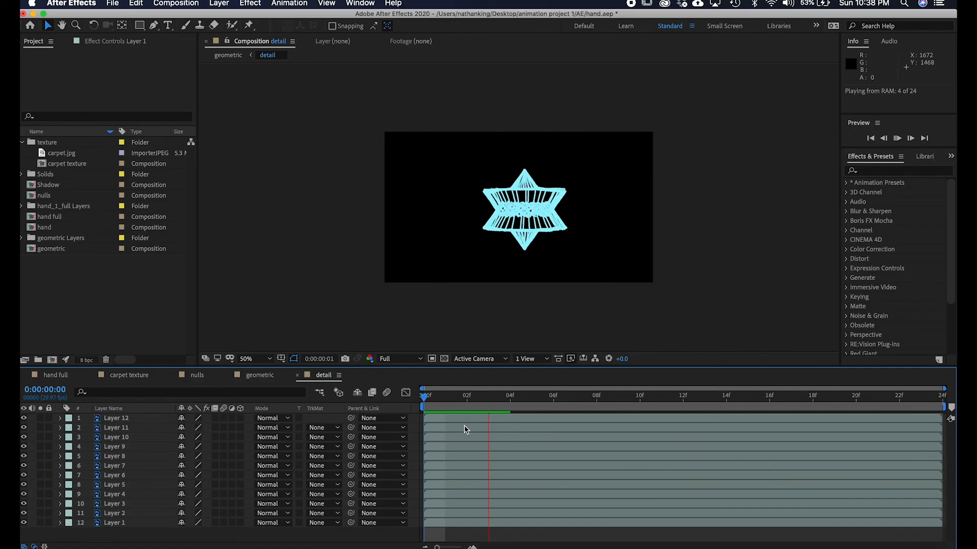
key("space")
left_click_drag(682, 400, 368, 447)
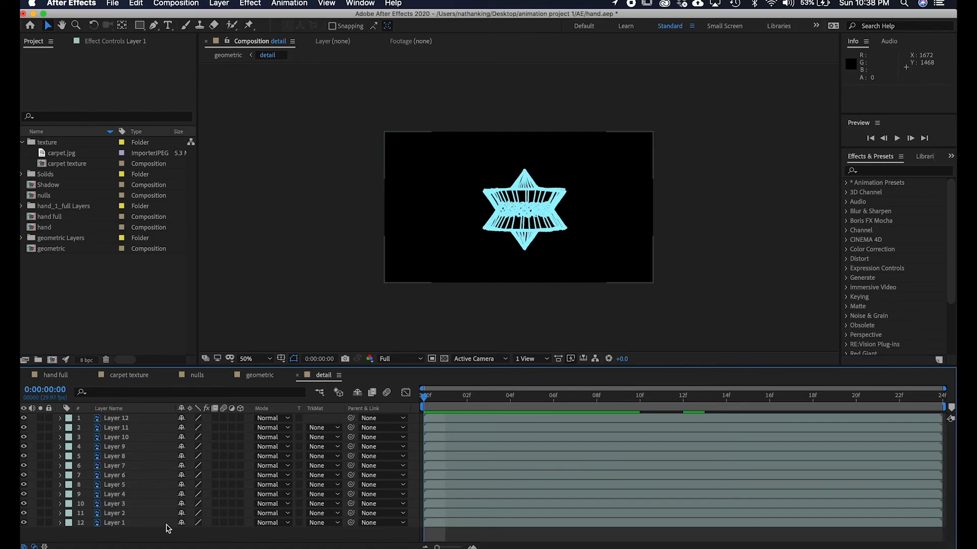
Select all twelve layers and trim their out points to 2 frames.
left_click(145, 524)
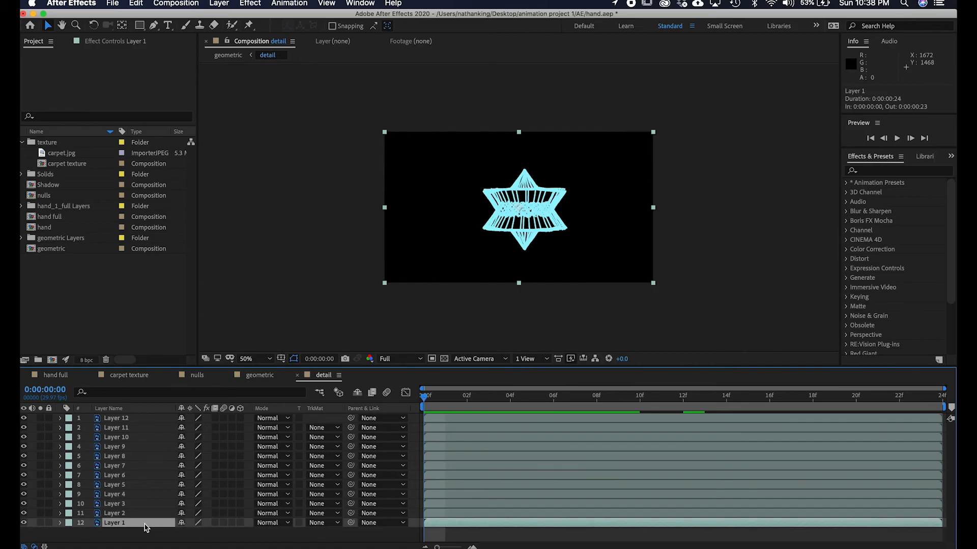
left_click(134, 420, "shift")
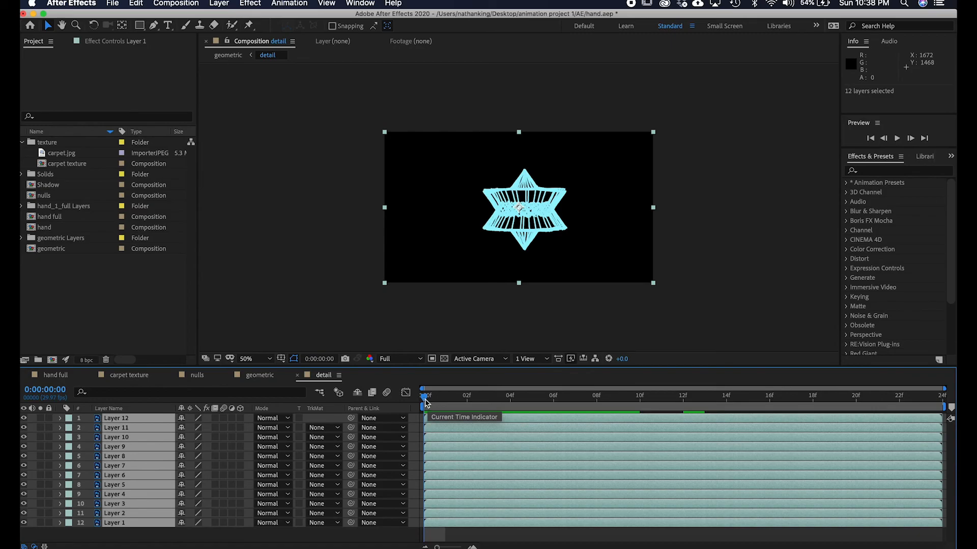
left_click_drag(427, 401, 467, 401)
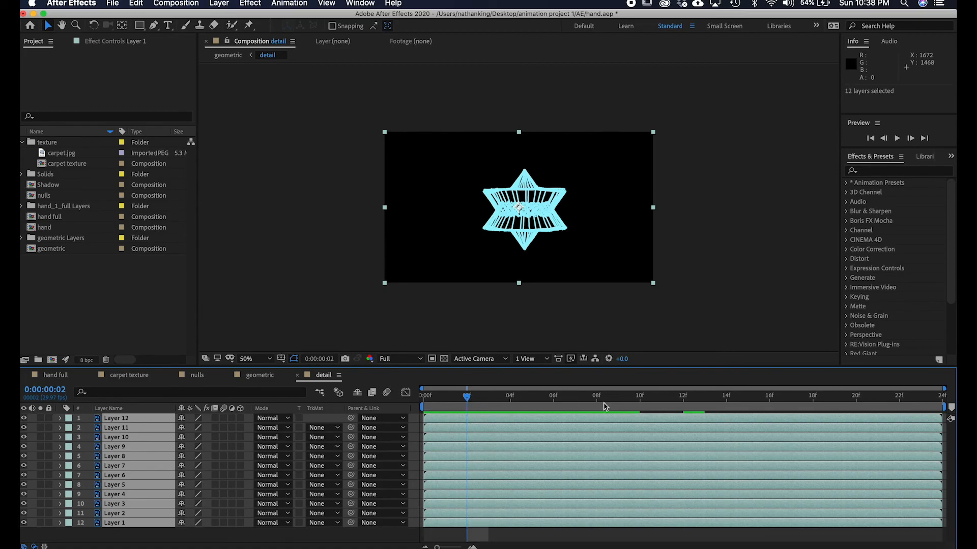
left_click_drag(944, 420, 467, 442)
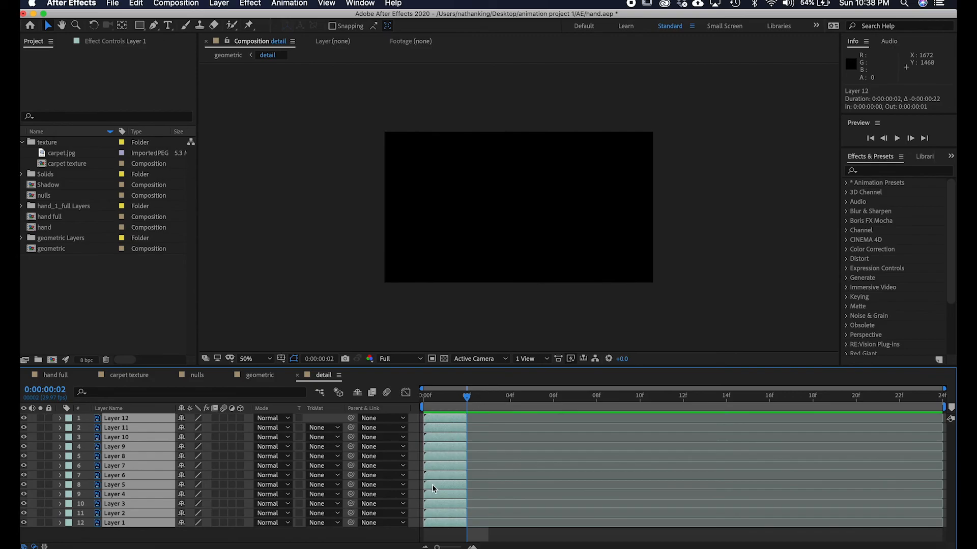
Sequence the selected layers one after another with the Sequence Layers keyframe assistant.
right_click(441, 468)
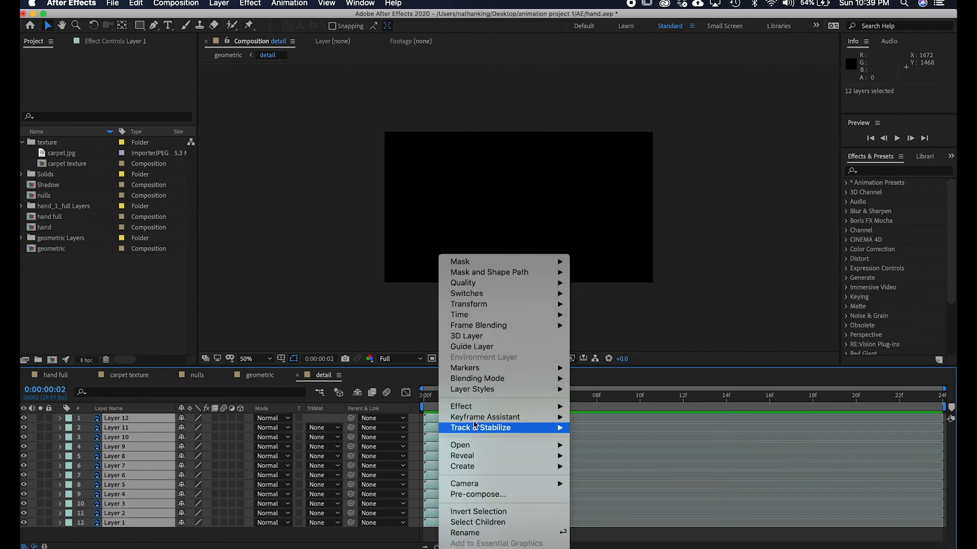
mouse_move(484, 417)
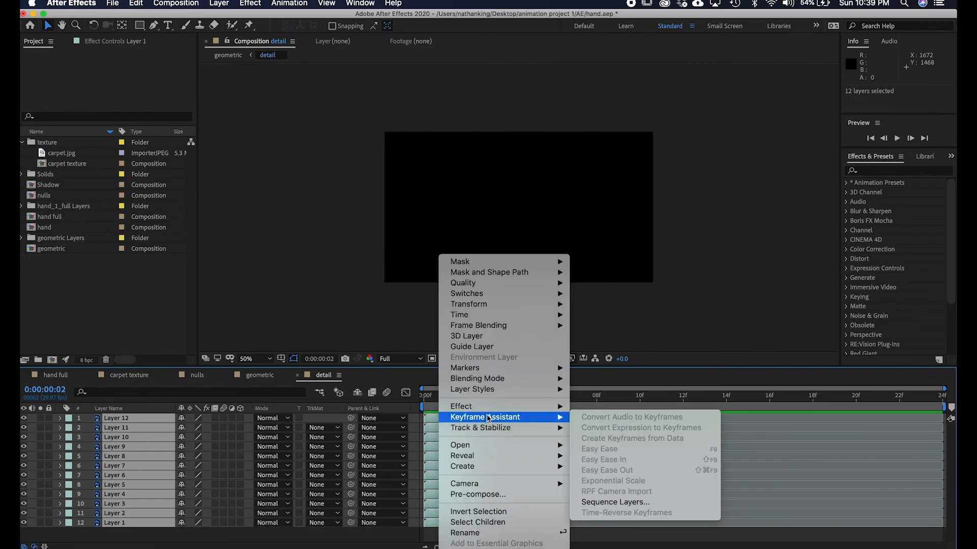
left_click(643, 502)
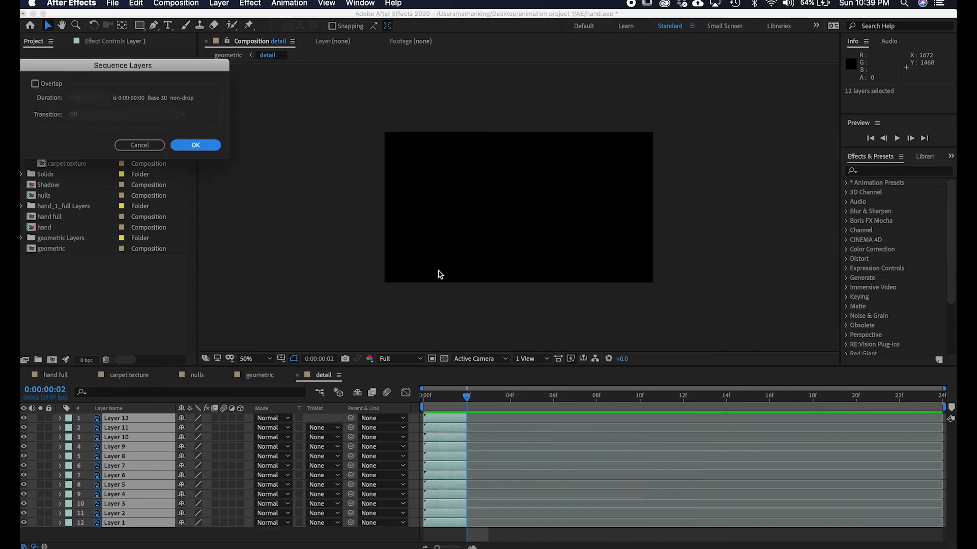
left_click(189, 147)
Preview the sequenced detail composition.
left_click_drag(472, 398, 789, 398)
key("space")
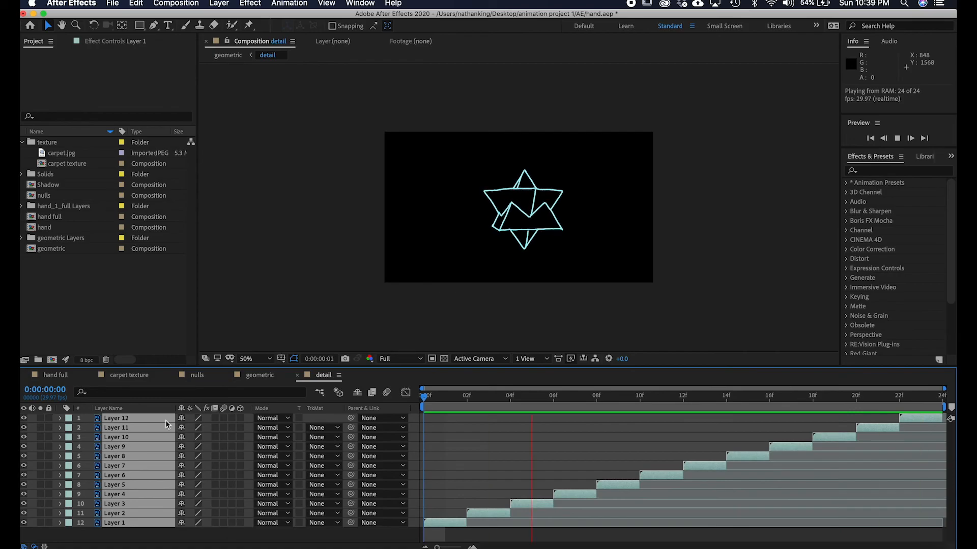
key("space")
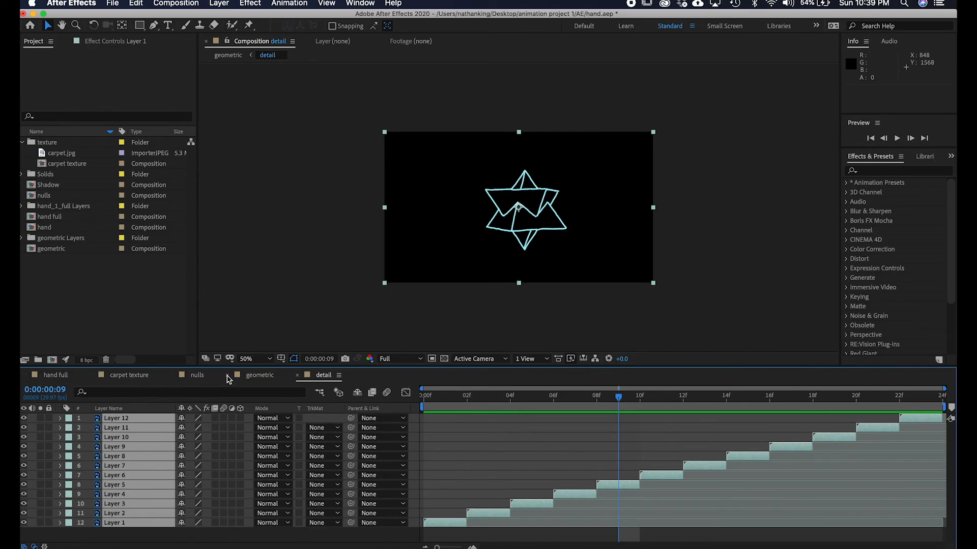
Switch to the geometric composition and preview it from the start.
left_click(252, 378)
left_click_drag(596, 402, 197, 395)
key("space")
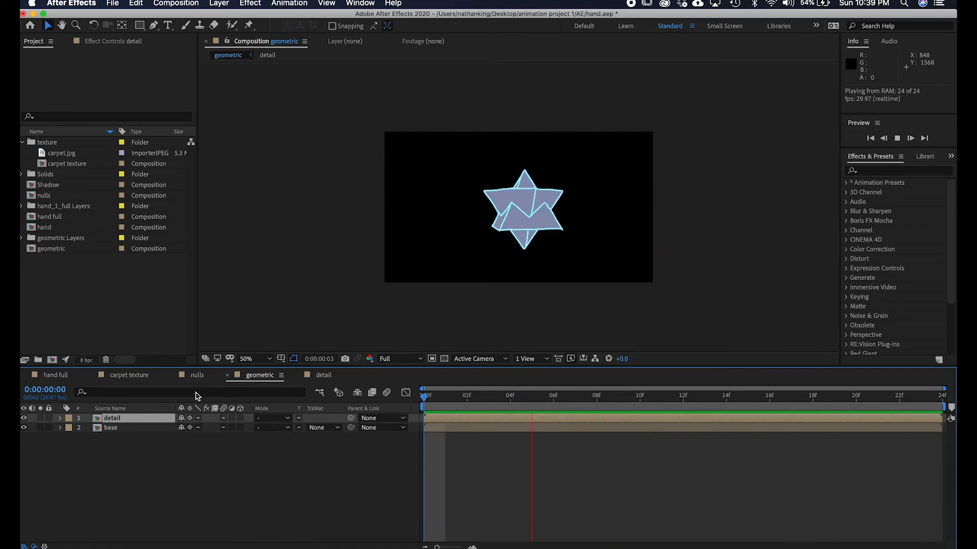
key("space")
Stop the preview and add the carpet texture composition twice to the geometric composition, above and below the base layer.
left_click(193, 502)
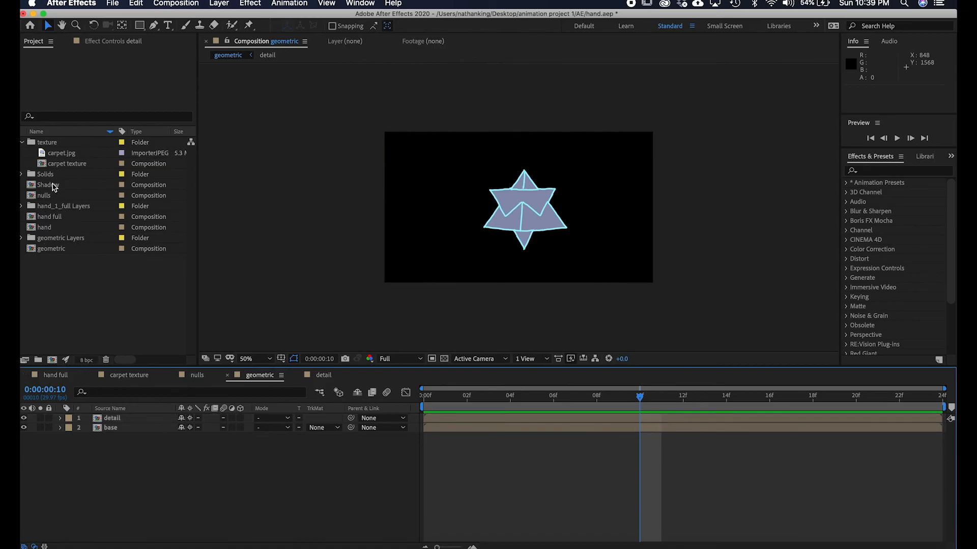
left_click(74, 165)
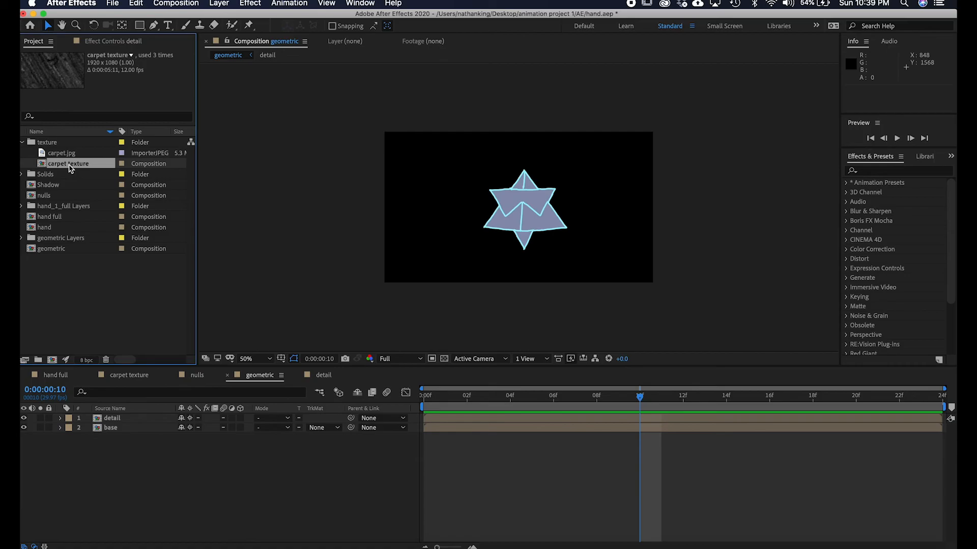
left_click_drag(69, 166, 169, 430)
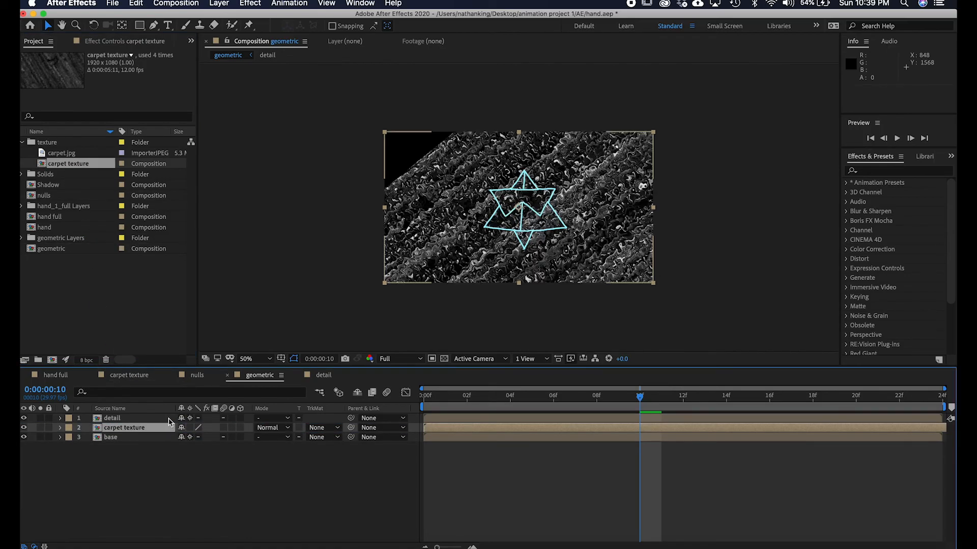
left_click_drag(73, 164, 146, 460)
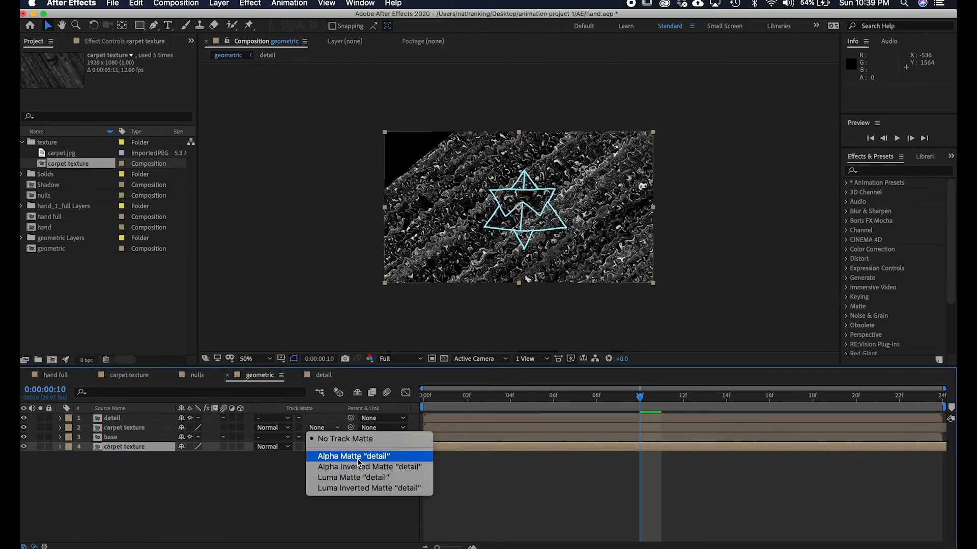
Set the upper carpet texture's track matte to Alpha Matte "detail" and the lower one's to Alpha Matte "base".
left_click(358, 457)
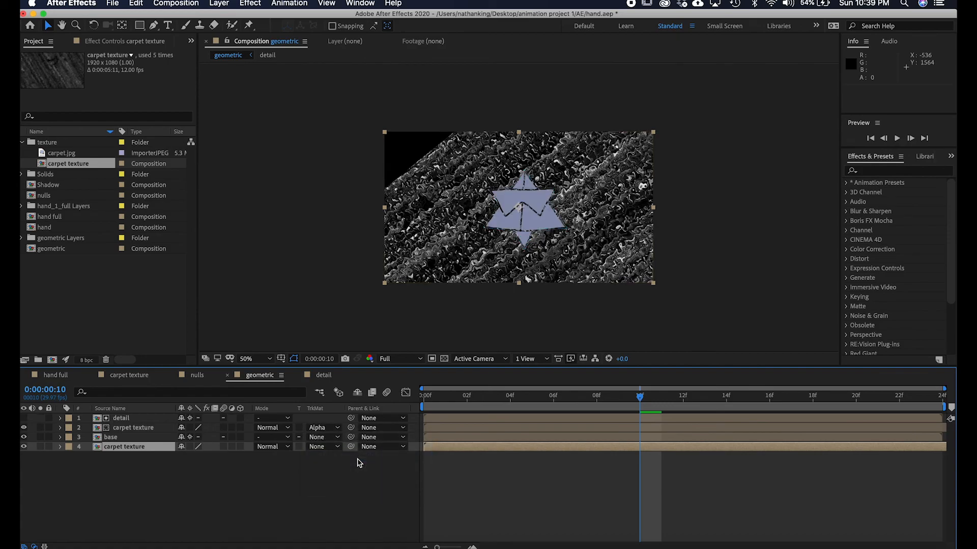
left_click(131, 438)
left_click(323, 447)
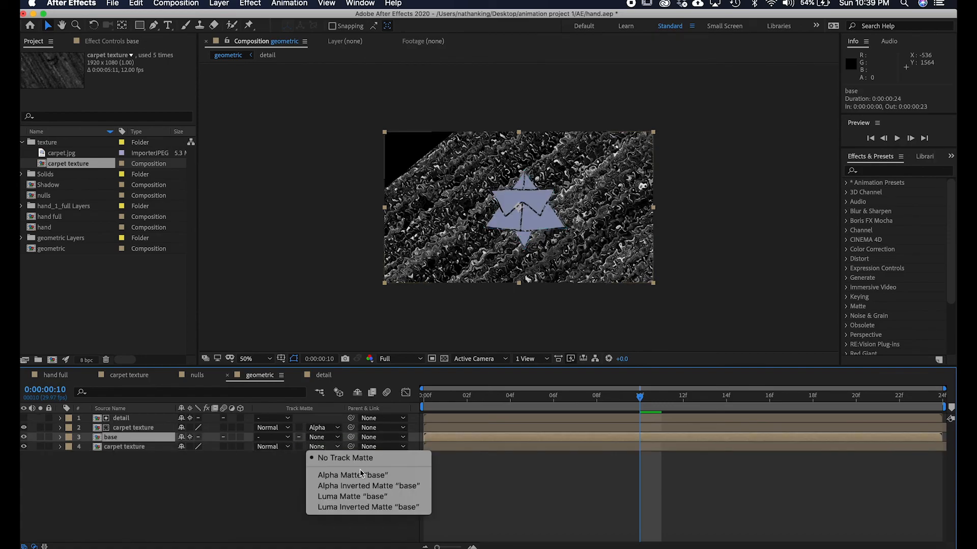
left_click(363, 475)
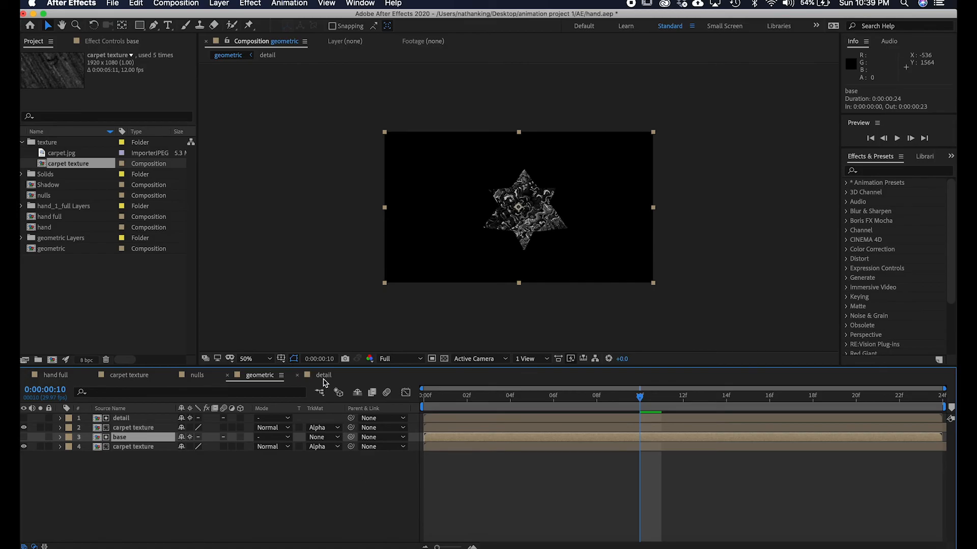
Copy the Tint effect from the top Null 2 in the nulls composition and paste it onto the upper carpet texture layer.
left_click(192, 381)
left_click(135, 418)
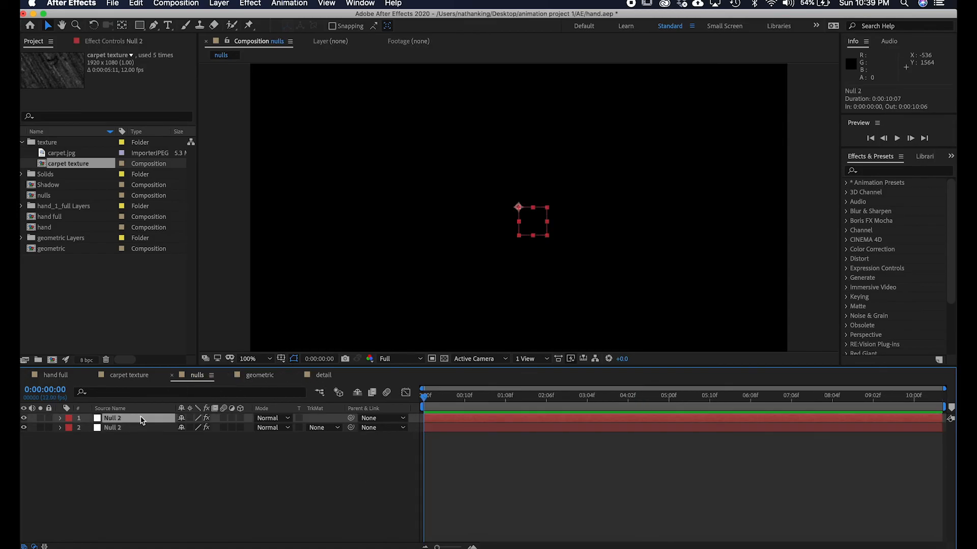
left_click(112, 42)
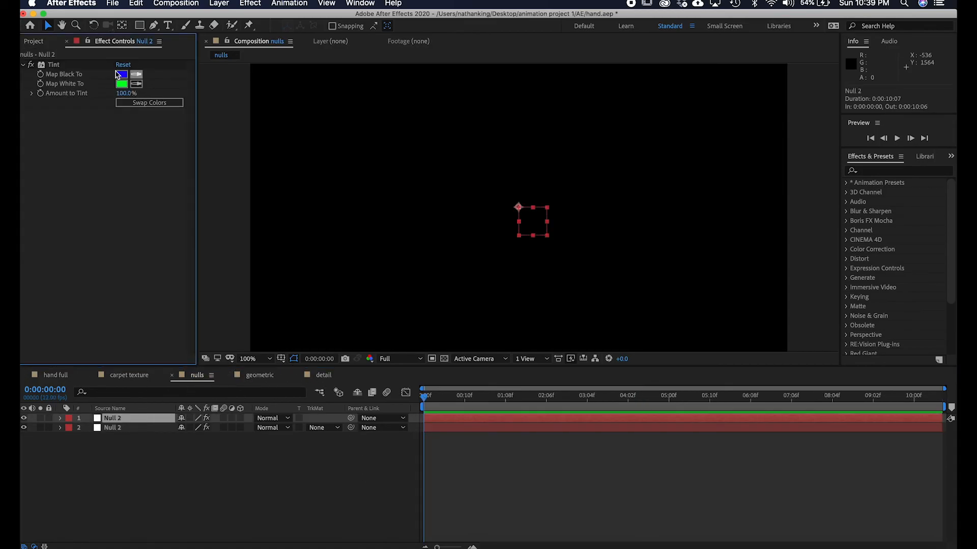
left_click(56, 67)
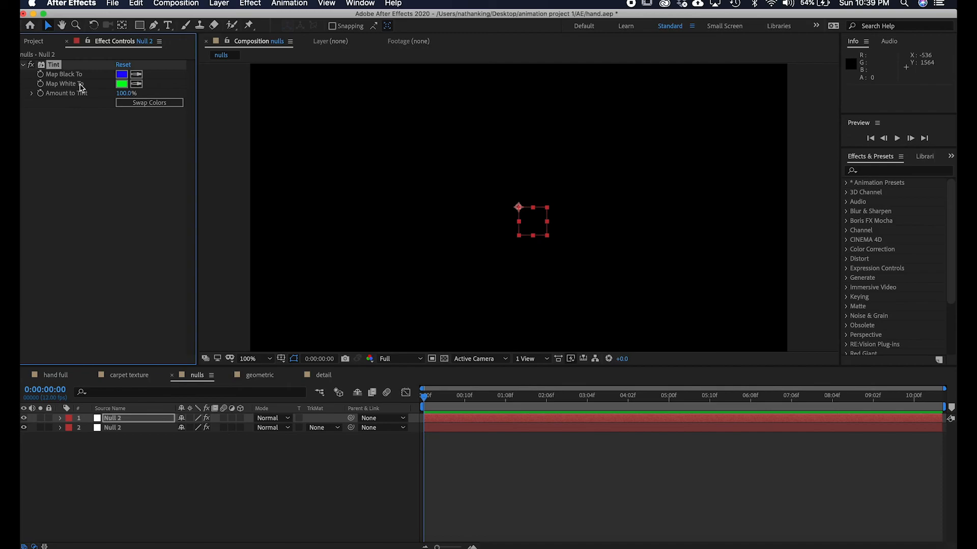
left_click(260, 375)
left_click(122, 418)
left_click(138, 431)
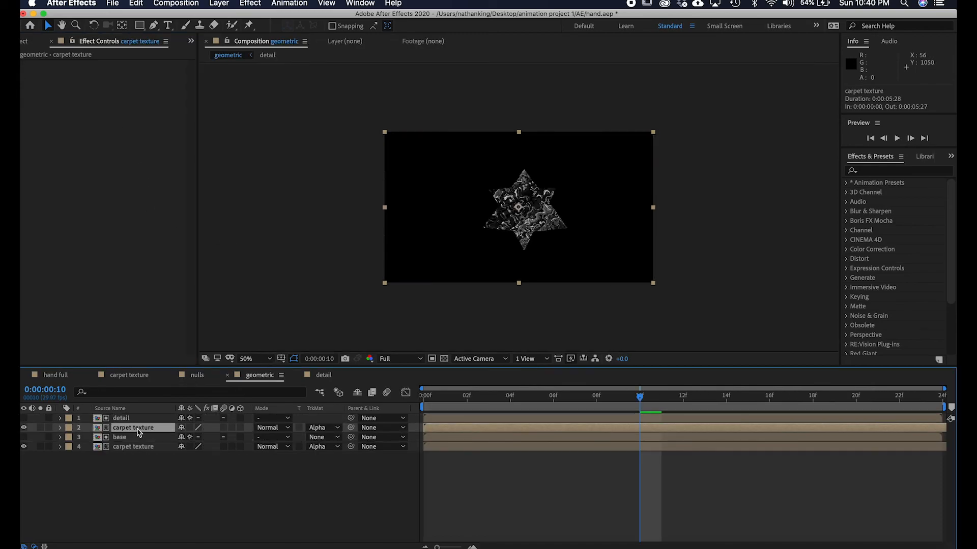
key("super+v")
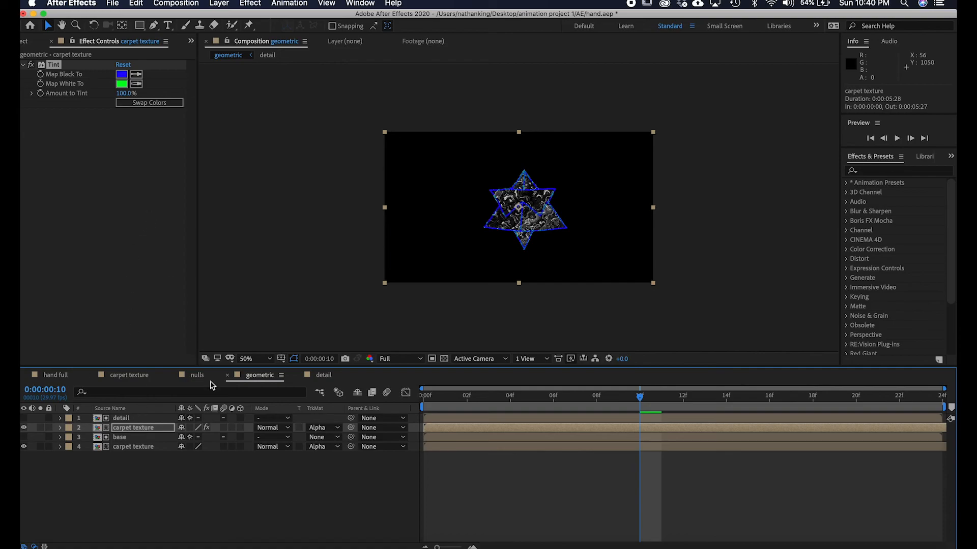
Copy the other Null 2's Tint effect onto the lower carpet texture layer and preview the geometric composition.
left_click(324, 375)
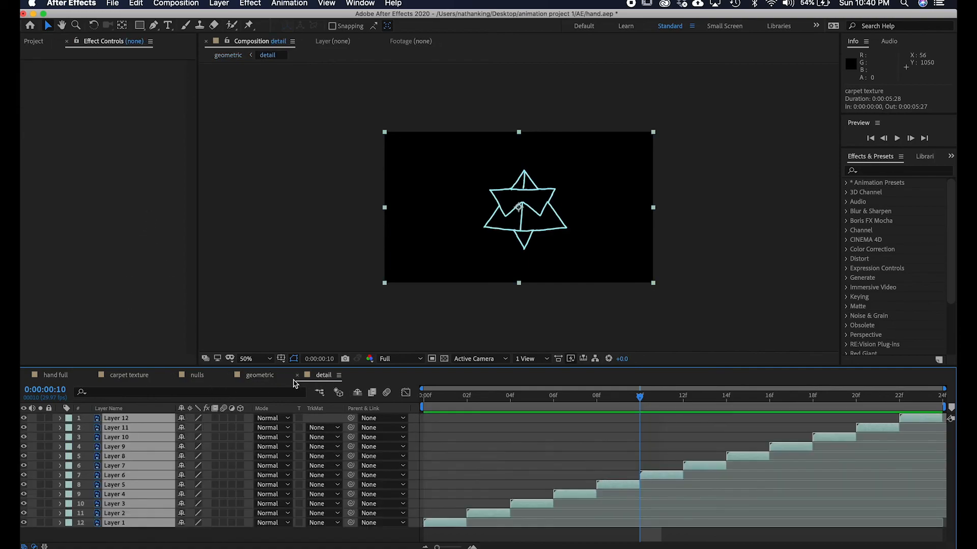
left_click(196, 376)
left_click(126, 428)
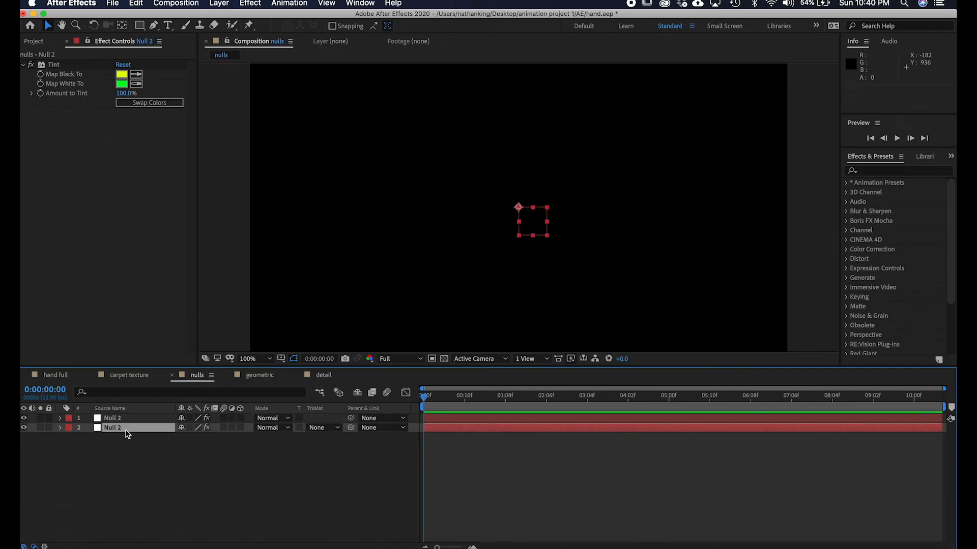
left_click(47, 66)
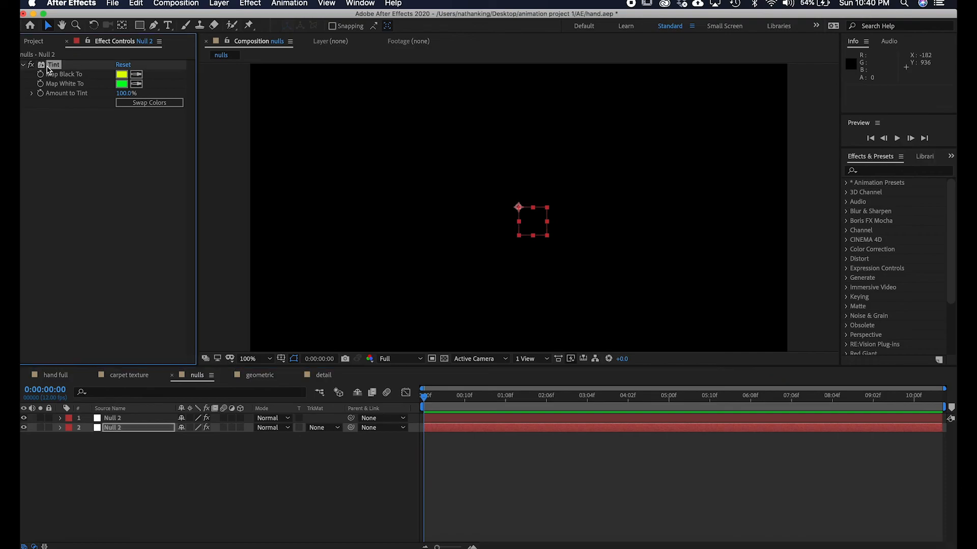
left_click(260, 379)
left_click(133, 447)
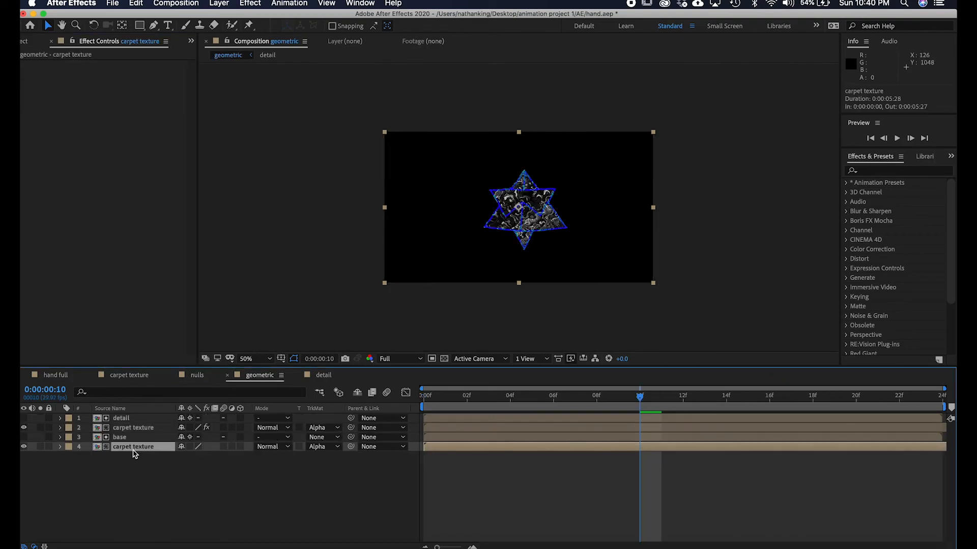
key("space")
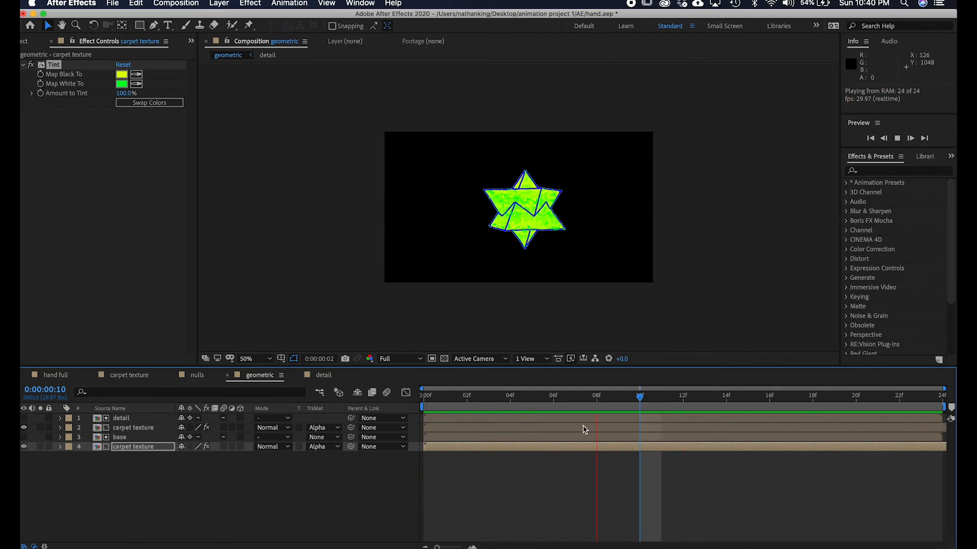
key("space")
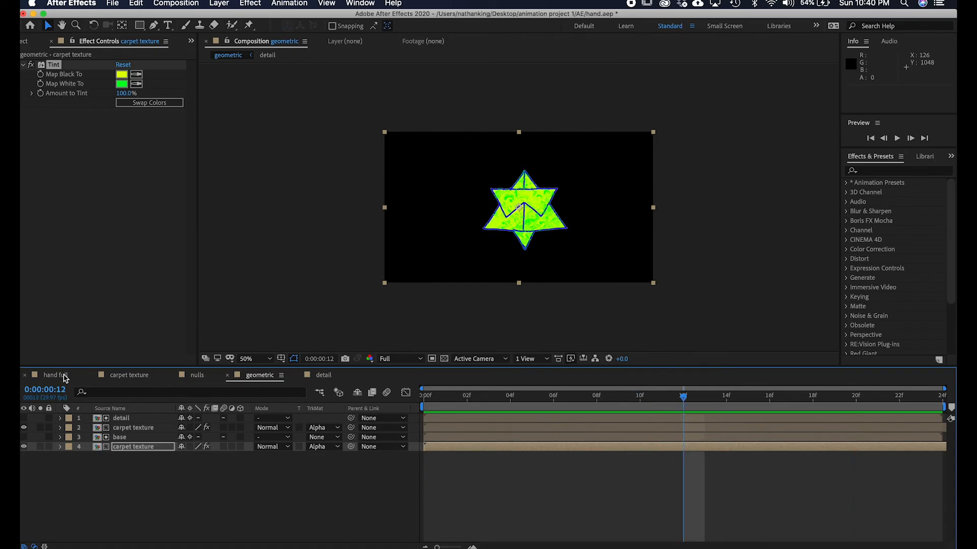
Open the hand full composition and place the geometric composition as a layer at about the 5-second mark.
left_click(54, 375)
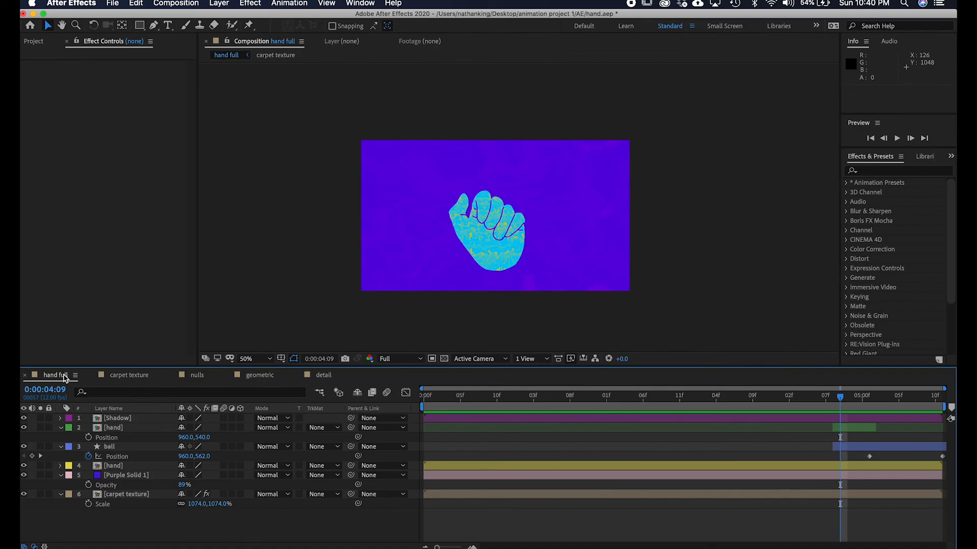
left_click_drag(840, 398, 862, 398)
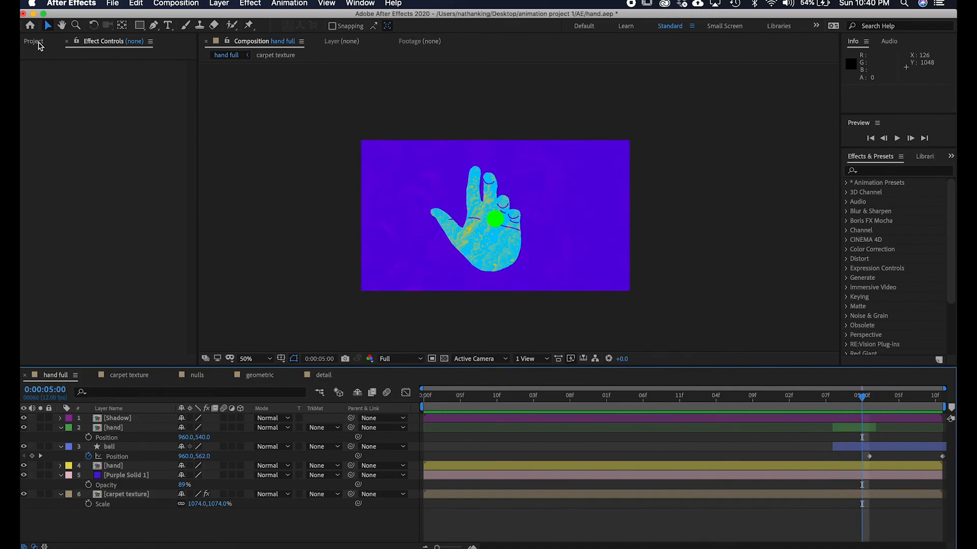
left_click(34, 40)
left_click(53, 249)
left_click_drag(65, 252, 872, 451)
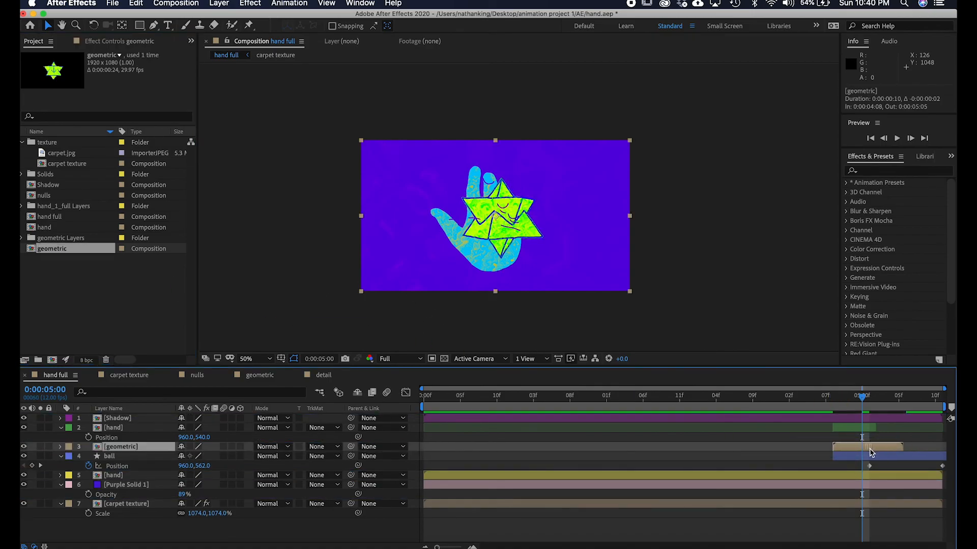
Scale the geometric layer down to 38% and nudge it onto the ball in the palm.
left_click_drag(862, 400, 863, 405)
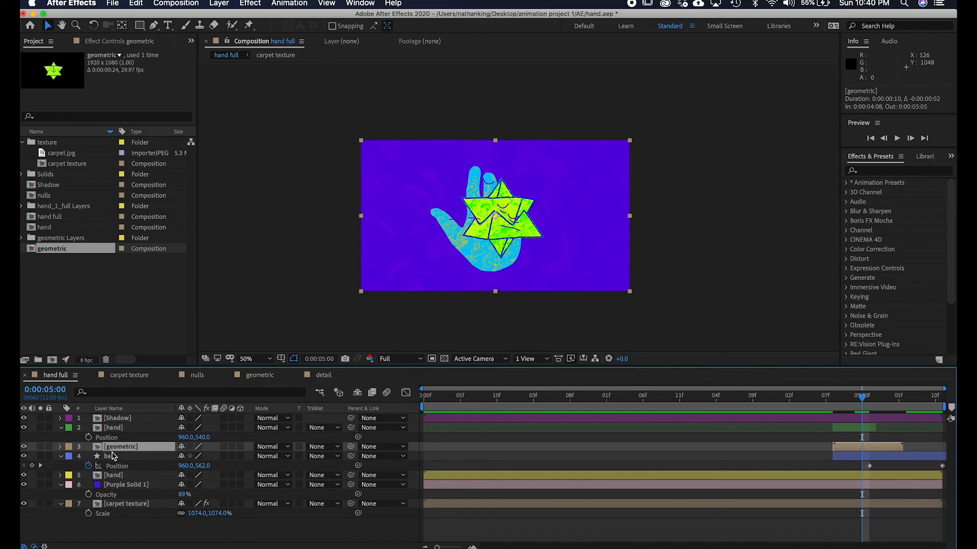
key("s")
left_click_drag(210, 457, 184, 462)
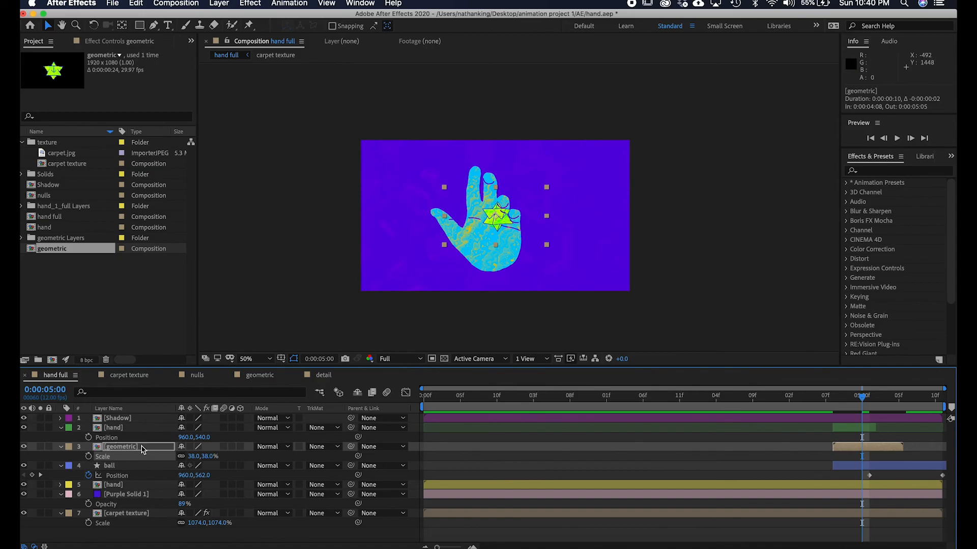
mouse_move(494, 219)
left_mouse_down()
mouse_move(484, 219)
mouse_move(492, 218)
left_mouse_up()
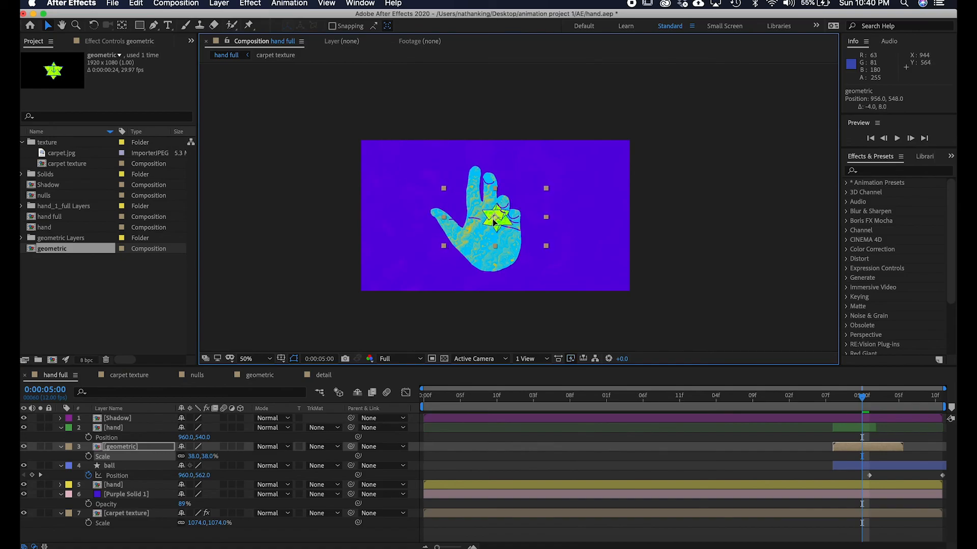
left_click(604, 272)
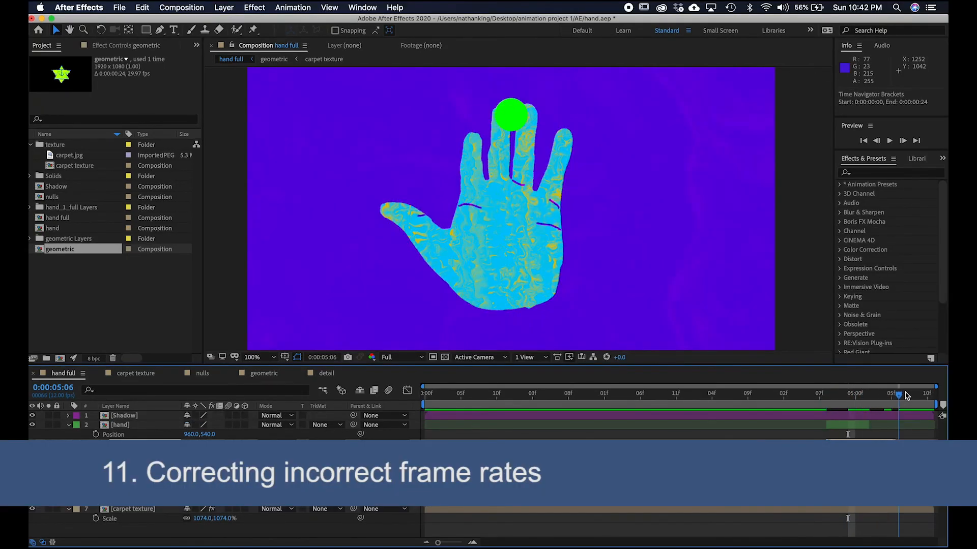
Scrub through the hand full timeline around the geometric layer and open the geometric composition.
left_click_drag(886, 398, 904, 456)
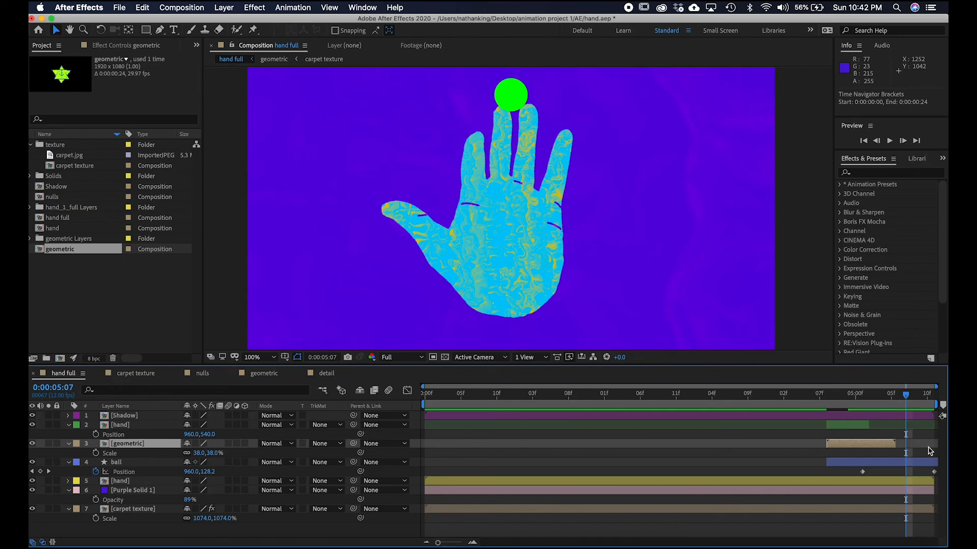
left_click_drag(909, 399, 869, 397)
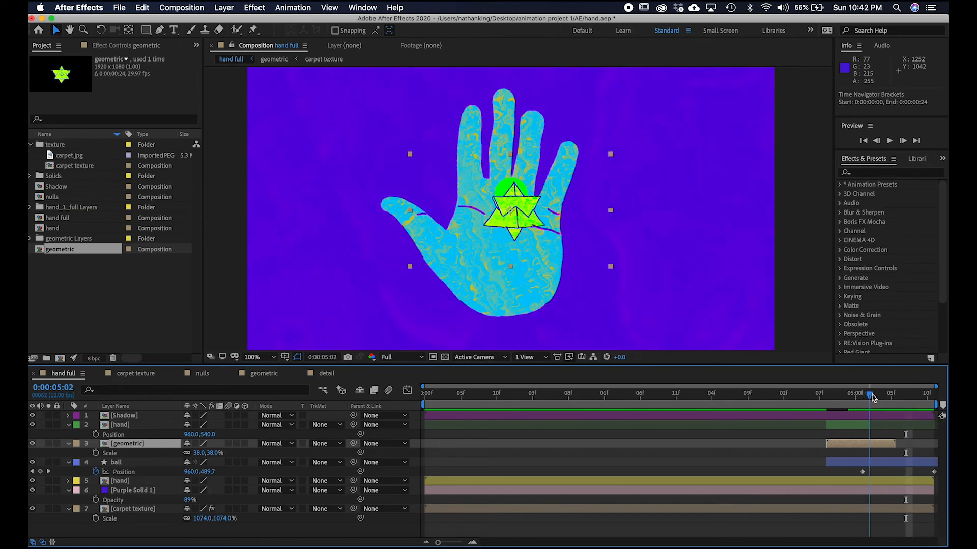
double_click(883, 448)
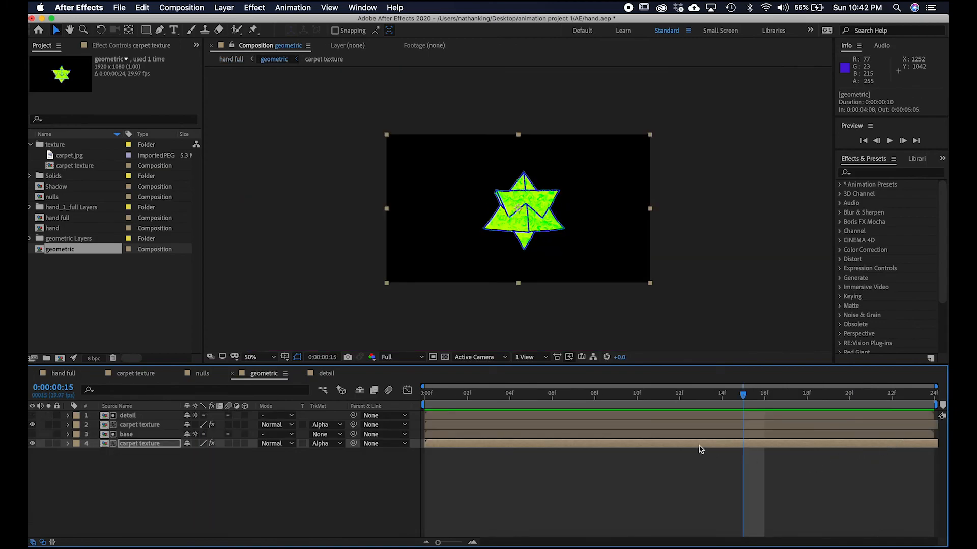
Set the geometric composition's duration to 0:00:05:00 and its frame rate to 12 fps.
key("super+k")
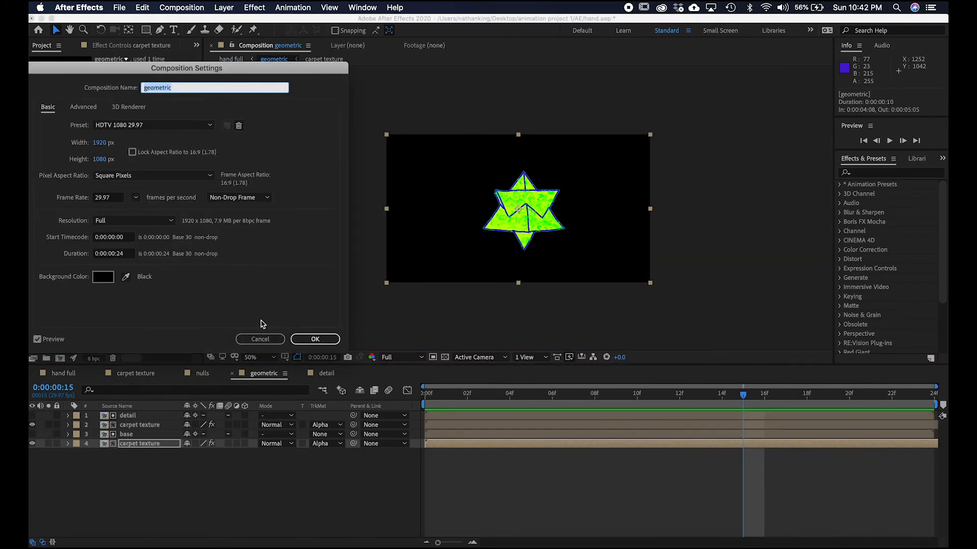
left_click(272, 340)
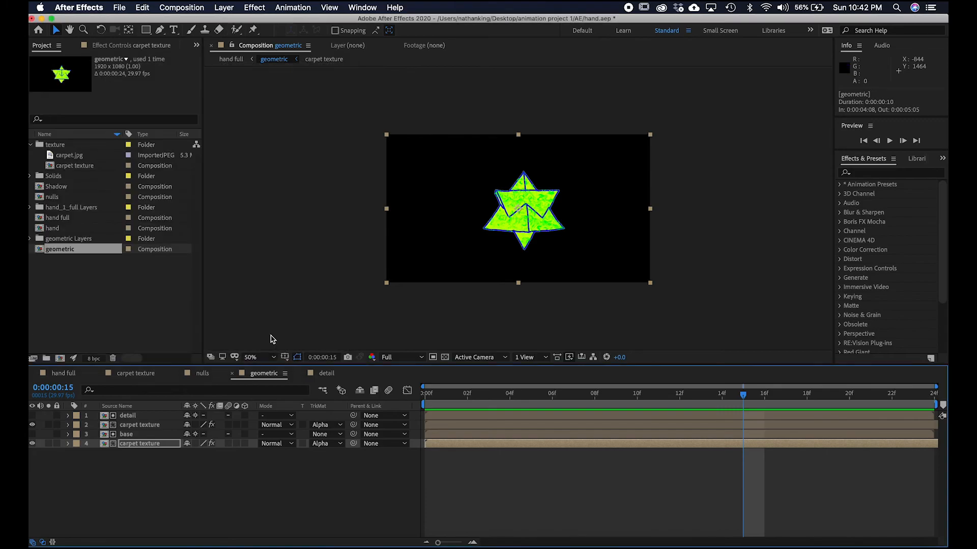
left_click(287, 375)
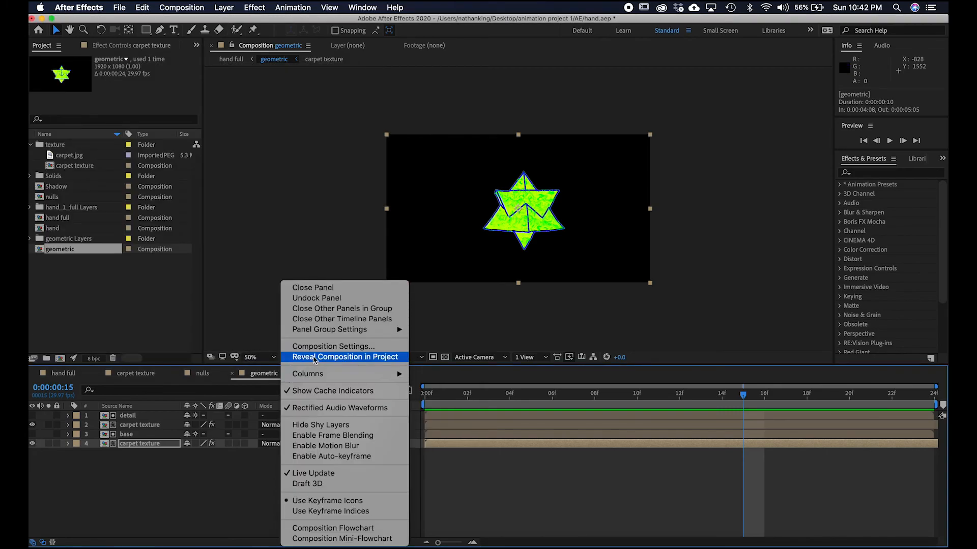
left_click(323, 347)
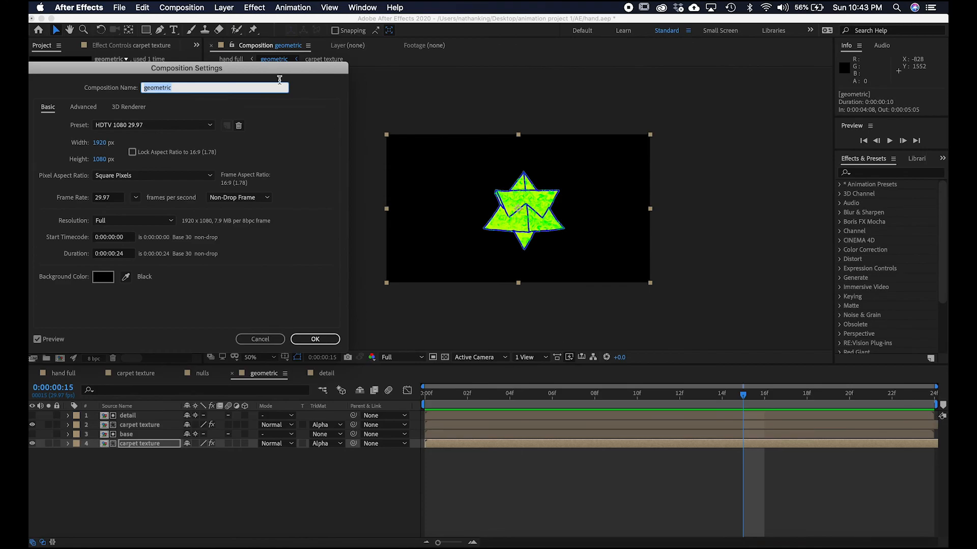
left_click_drag(260, 69, 821, 80)
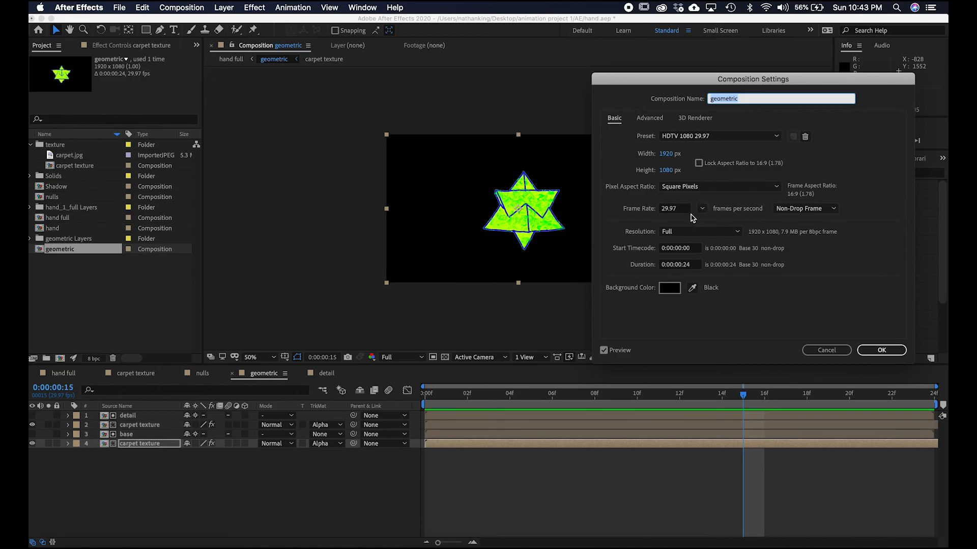
left_click(687, 267)
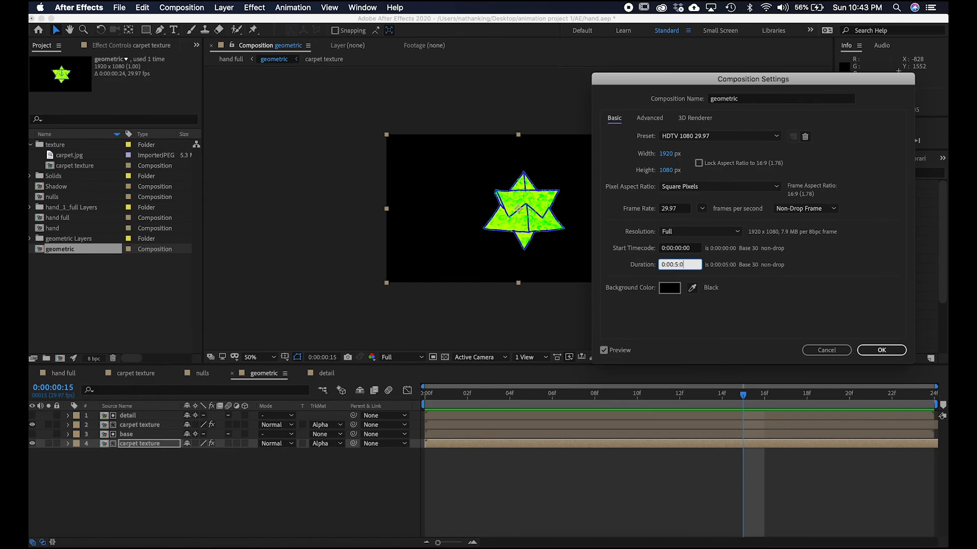
left_click(688, 209)
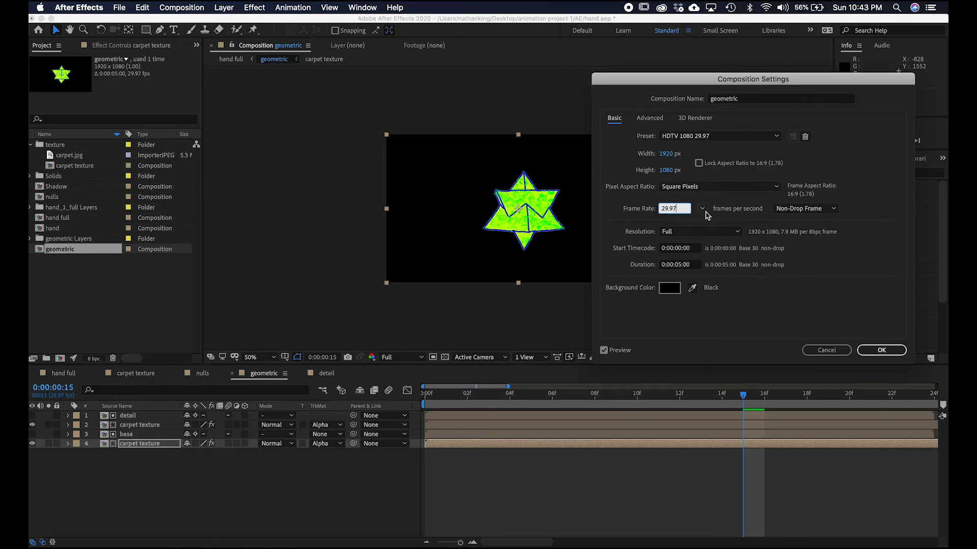
left_click(702, 209)
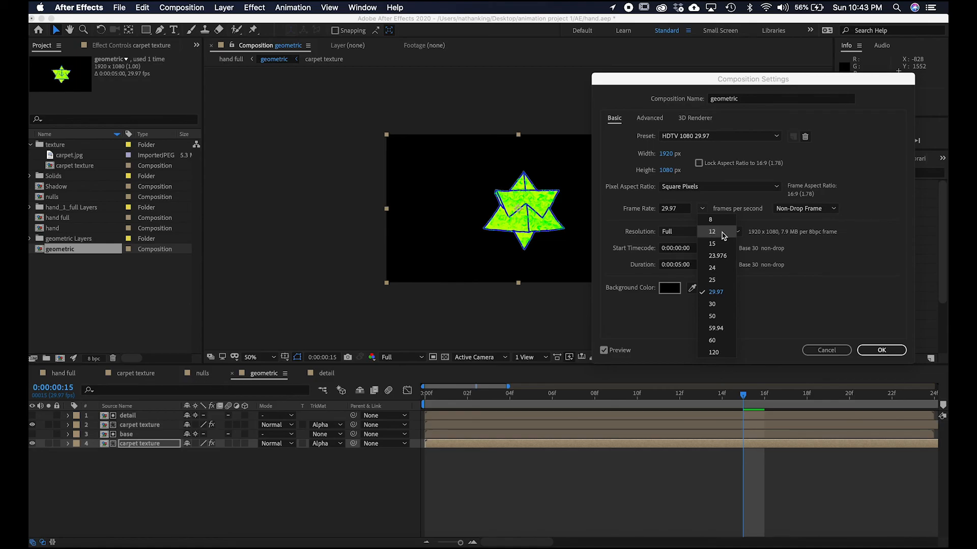
left_click(711, 231)
left_click(881, 350)
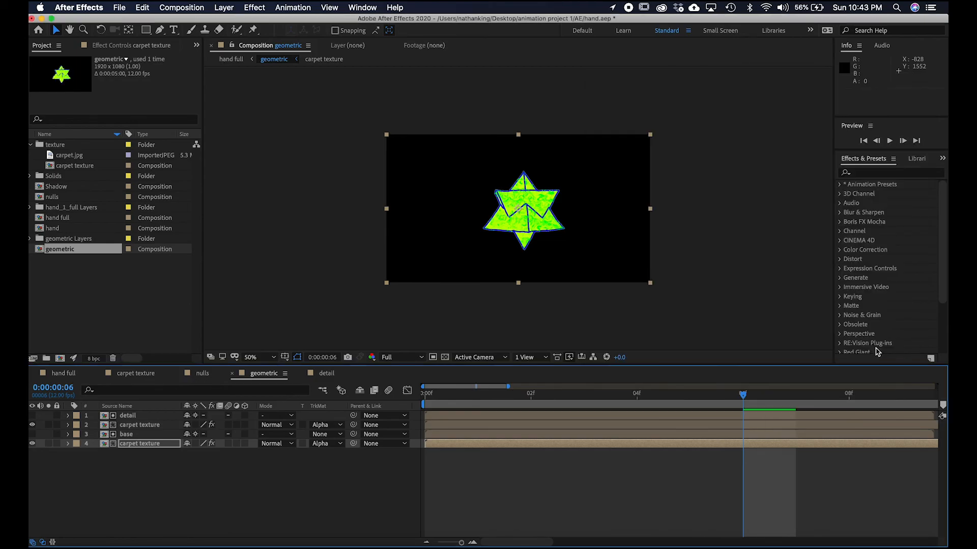
Open the detail composition from the geometric timeline and set its frame rate to 24 fps.
left_click_drag(459, 543, 437, 543)
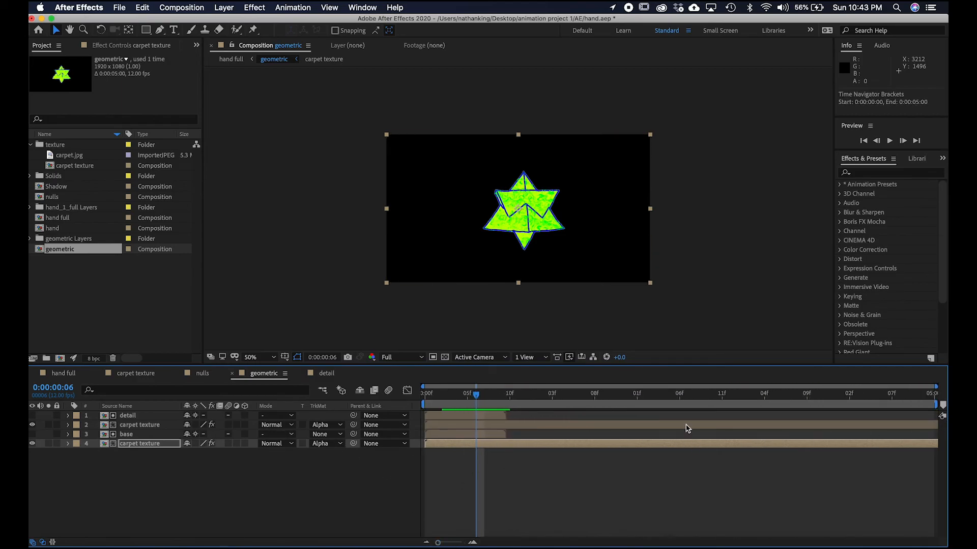
left_click(128, 415)
left_click(126, 434)
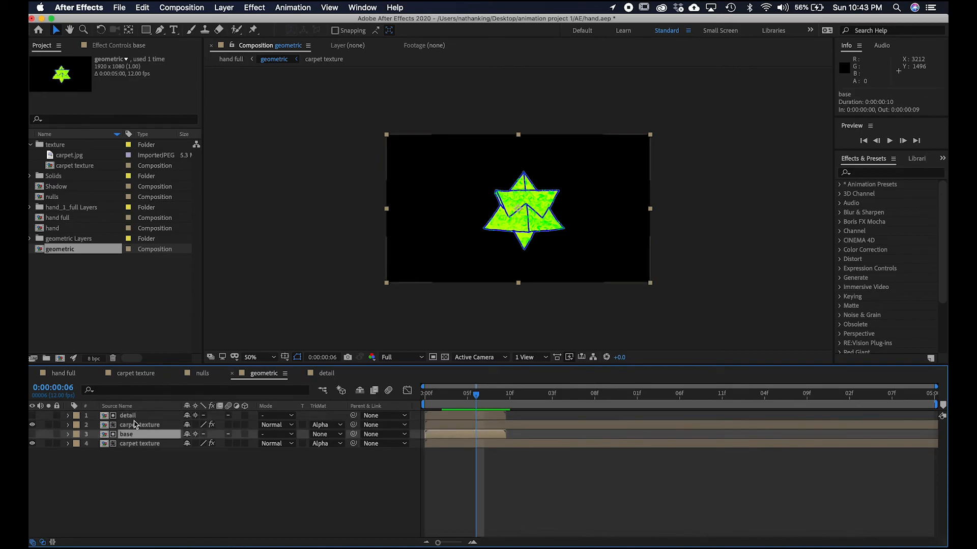
double_click(141, 415)
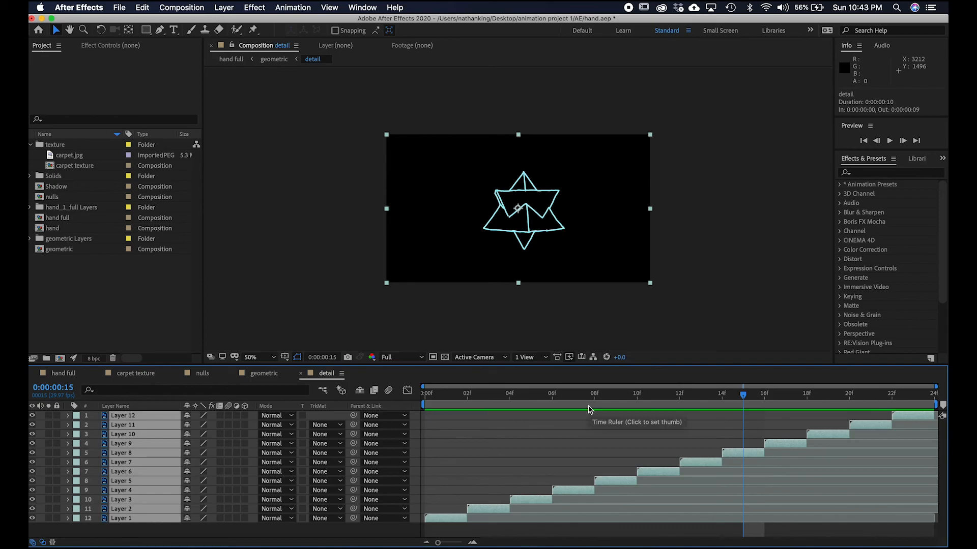
key("super+k")
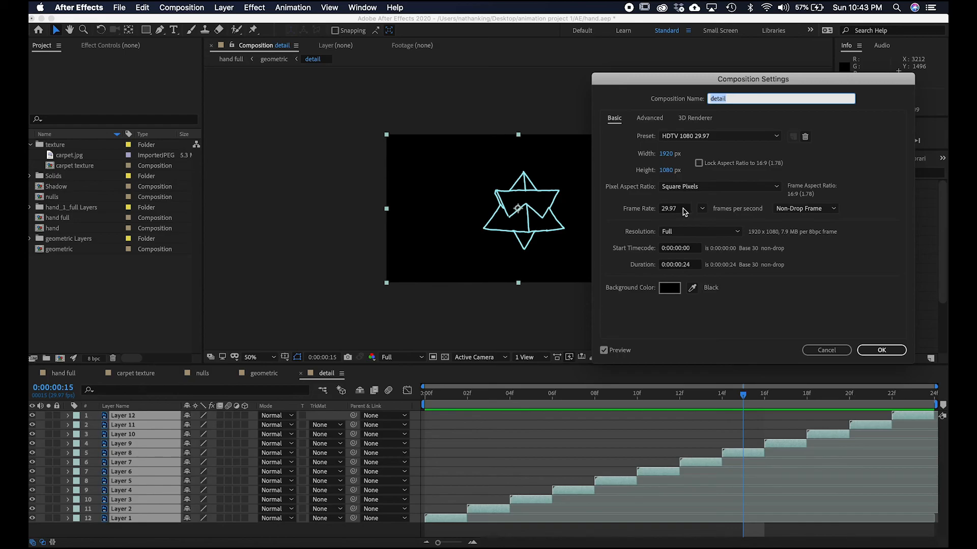
left_click(684, 212)
left_click(702, 209)
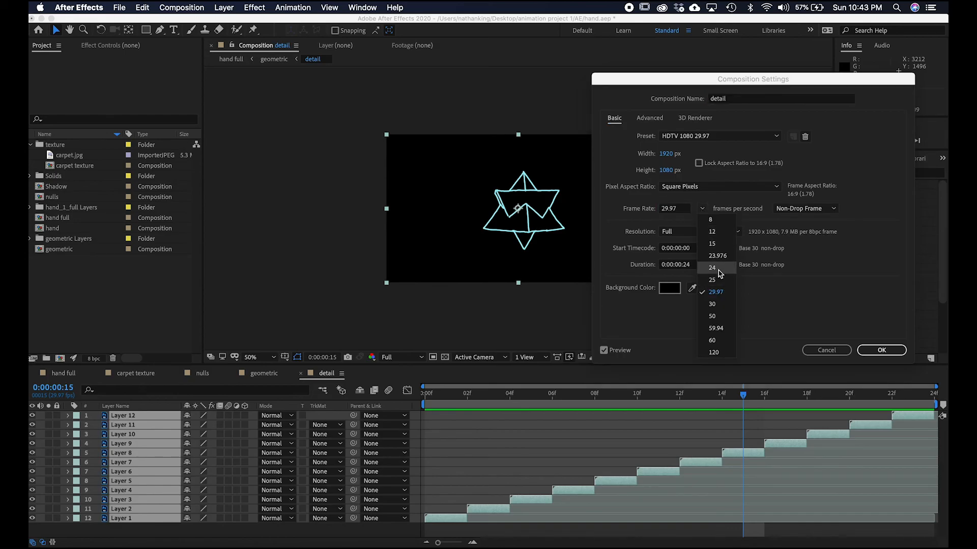
left_click(719, 272)
left_click(881, 350)
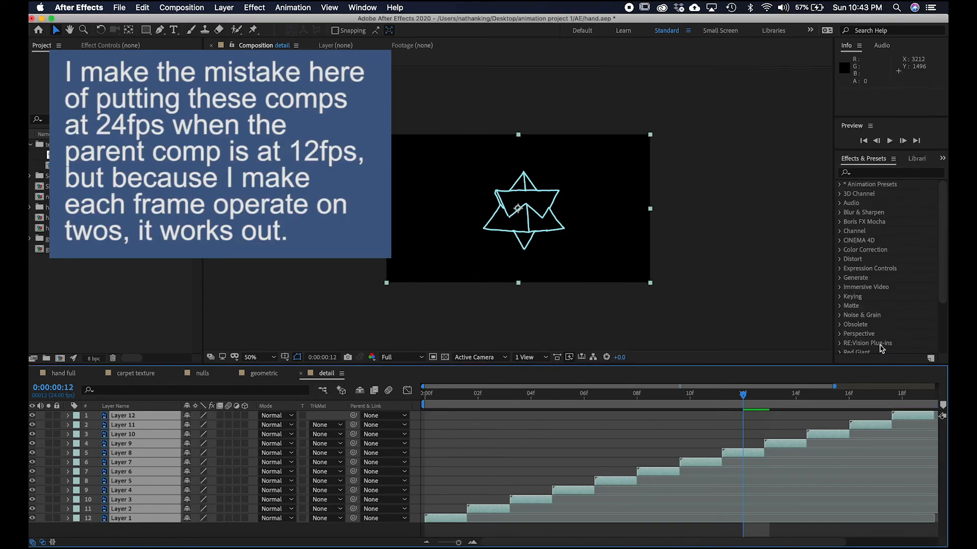
Trim Layer 1 in the detail composition so it lasts a single frame at the start.
left_click_drag(458, 542, 416, 543)
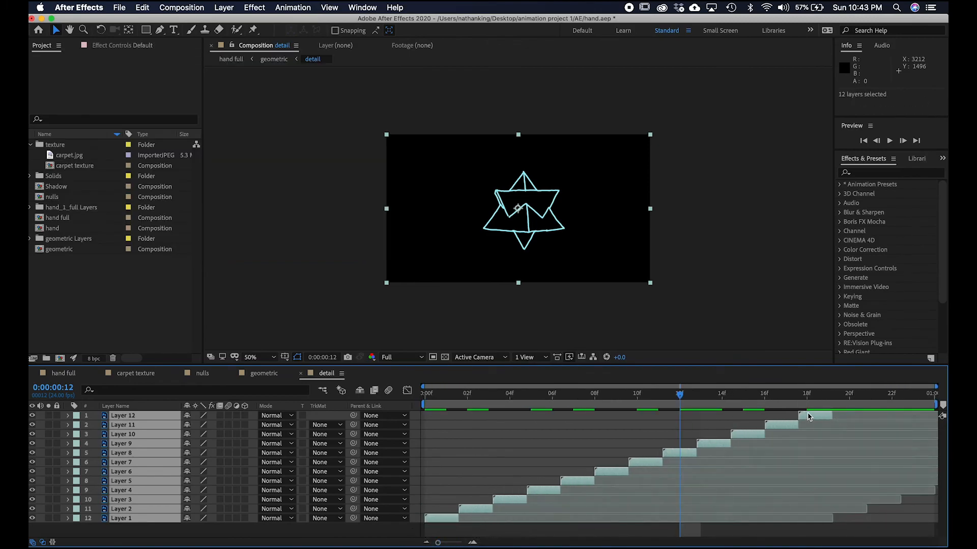
left_click(529, 459)
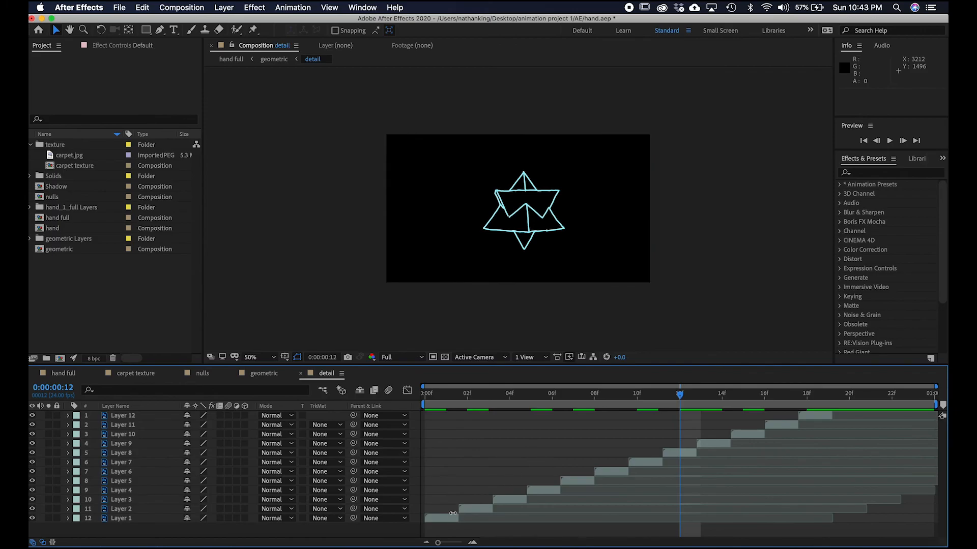
left_click(823, 416)
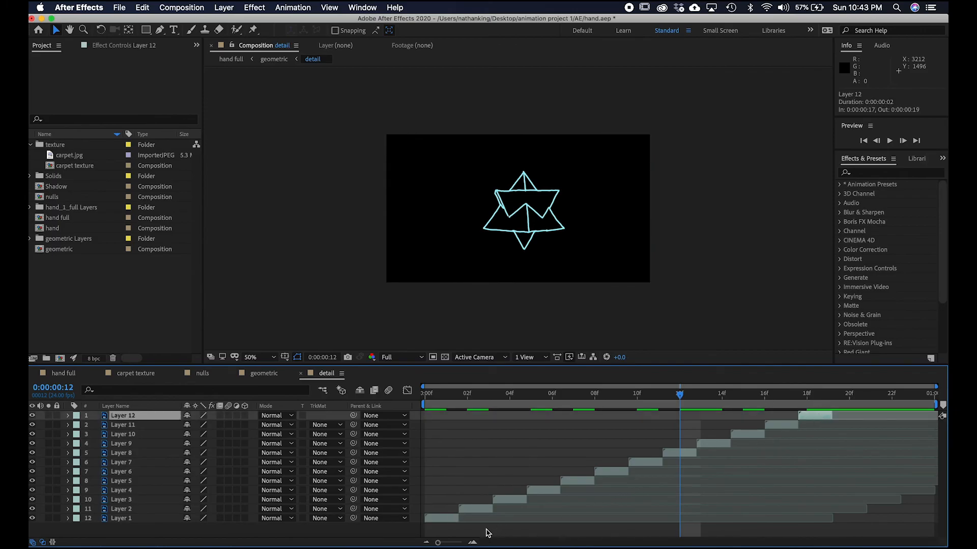
key("super+a")
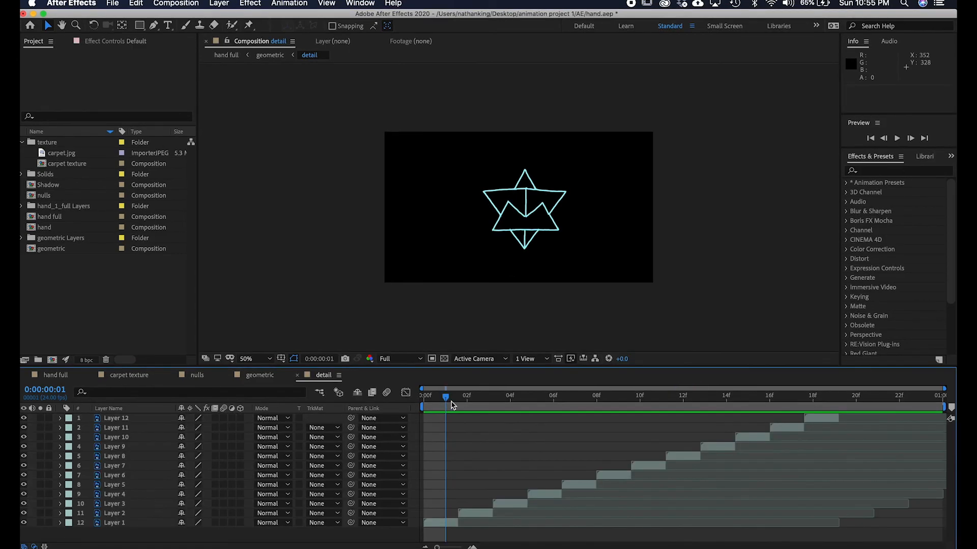
mouse_move(452, 405)
left_mouse_down()
mouse_move(424, 405)
mouse_move(482, 413)
mouse_move(424, 406)
mouse_move(639, 379)
mouse_move(726, 397)
mouse_move(410, 409)
mouse_move(451, 410)
left_mouse_up()
left_click_drag(436, 548, 463, 548)
left_click_drag(428, 398, 446, 401)
left_click(460, 523)
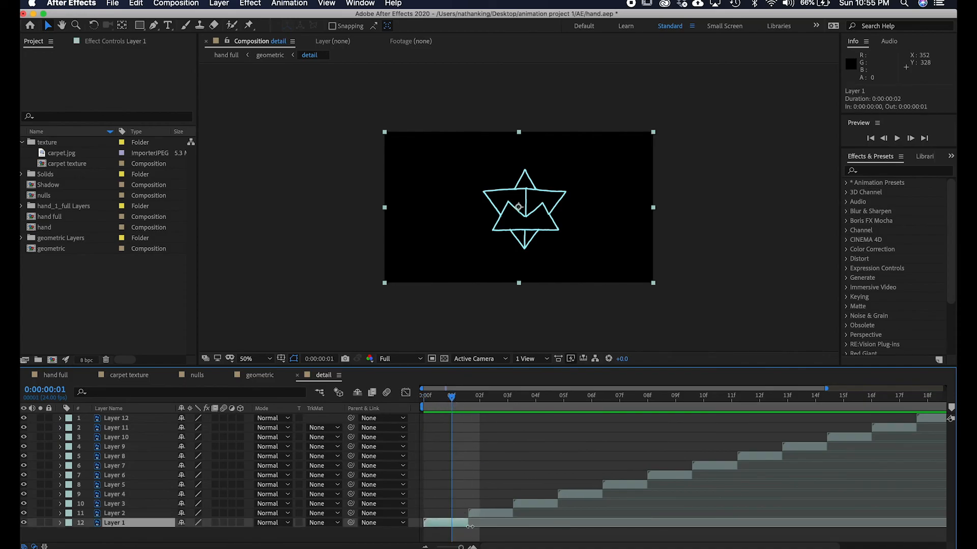
left_click_drag(463, 525, 452, 526)
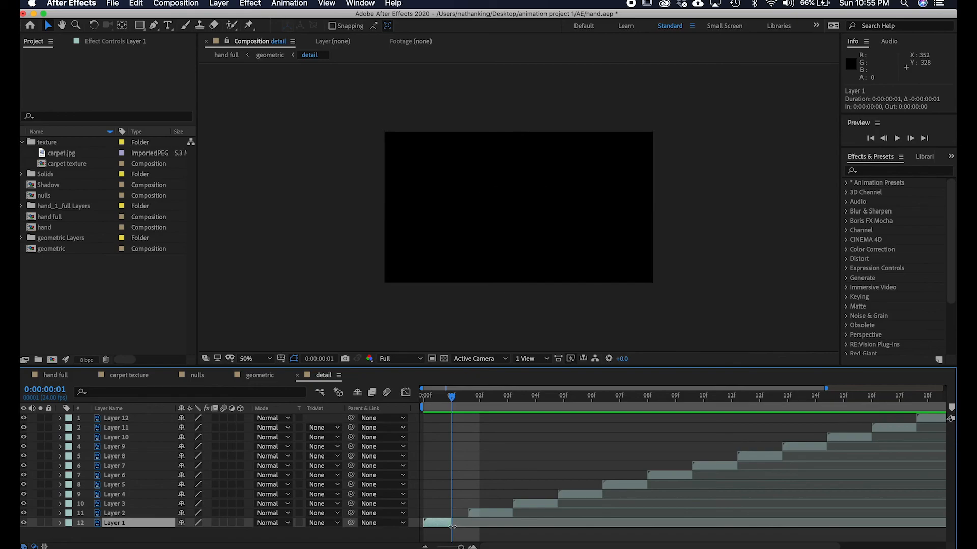
Slide Layers 2 through 7 earlier so each one begins right after the previous layer ends.
mouse_move(454, 405)
left_mouse_down()
mouse_move(481, 403)
mouse_move(447, 403)
left_mouse_up()
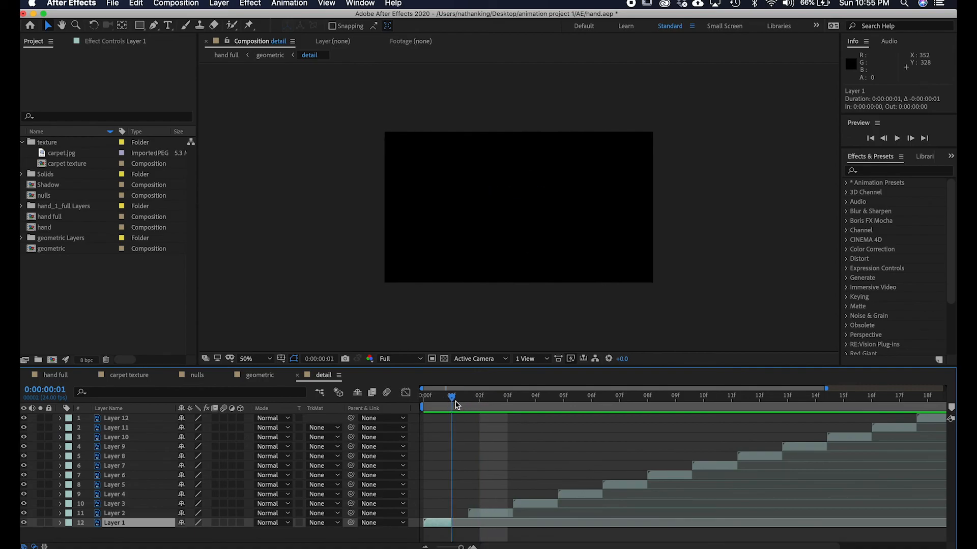
mouse_move(475, 515)
left_mouse_down()
mouse_move(464, 514)
mouse_move(496, 507)
mouse_move(461, 503)
mouse_move(478, 505)
left_mouse_up()
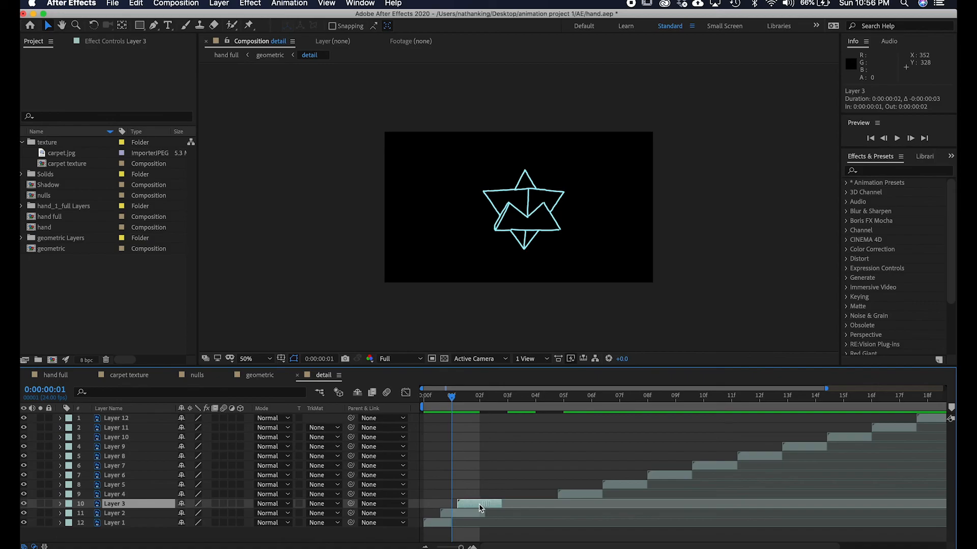
left_click_drag(575, 496, 491, 498)
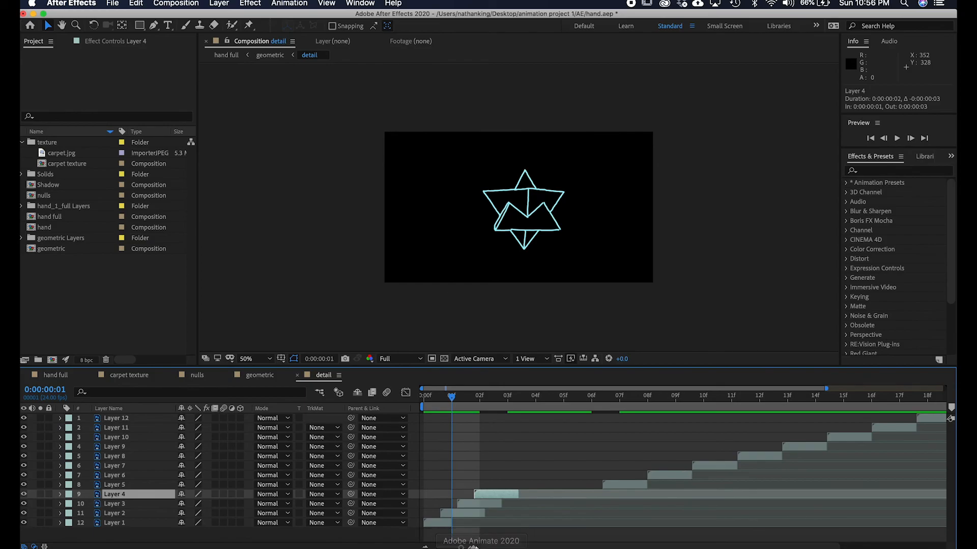
left_click_drag(463, 547, 447, 544)
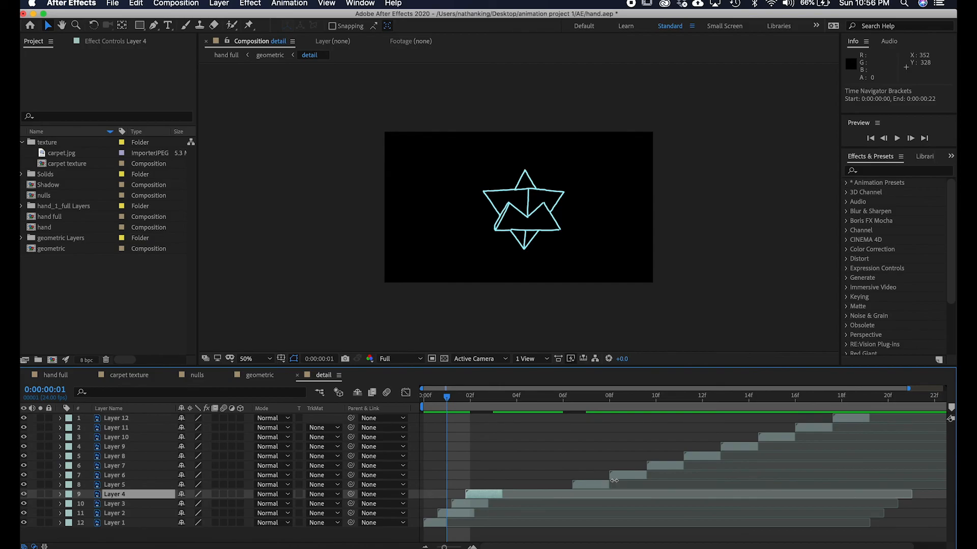
left_click_drag(588, 485, 481, 485)
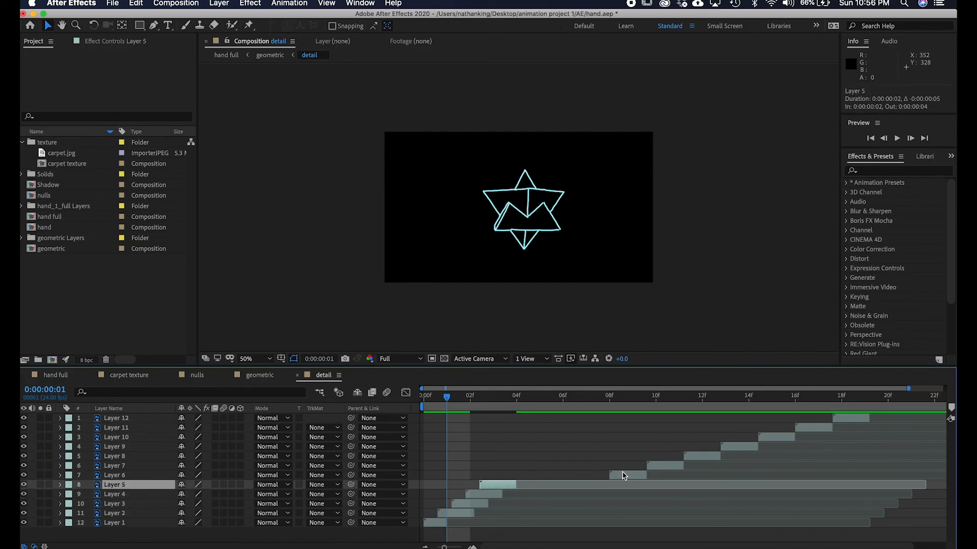
left_click_drag(631, 477, 510, 477)
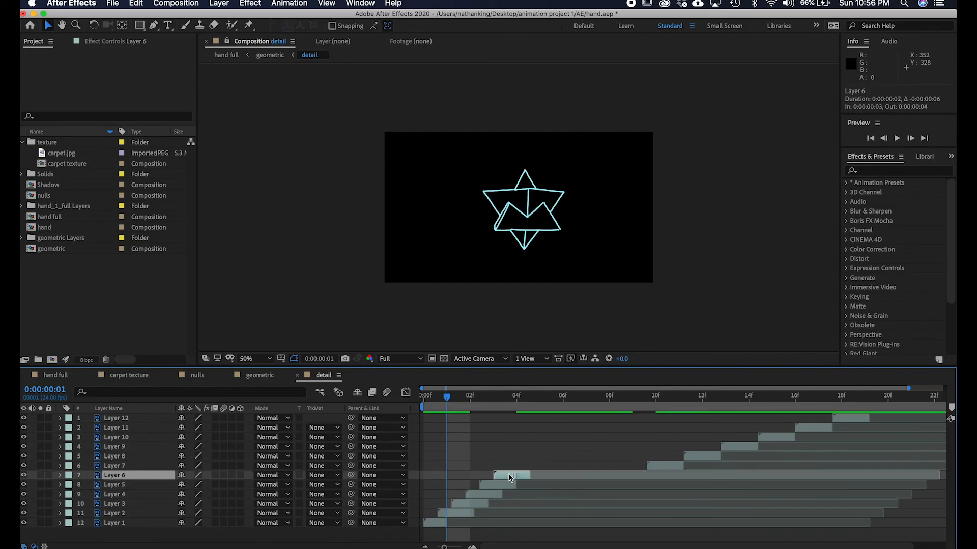
left_click_drag(651, 463, 520, 470)
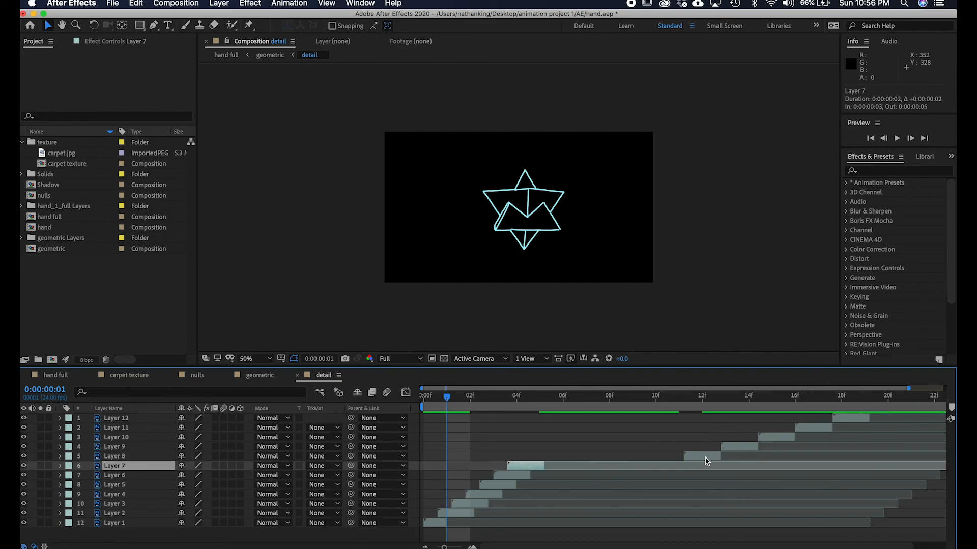
Slide Layers 8 through 12 earlier so they continue the staircase sequence without gaps.
left_click_drag(705, 460, 542, 458)
left_click_drag(745, 447, 561, 457)
left_click_drag(787, 438, 569, 449)
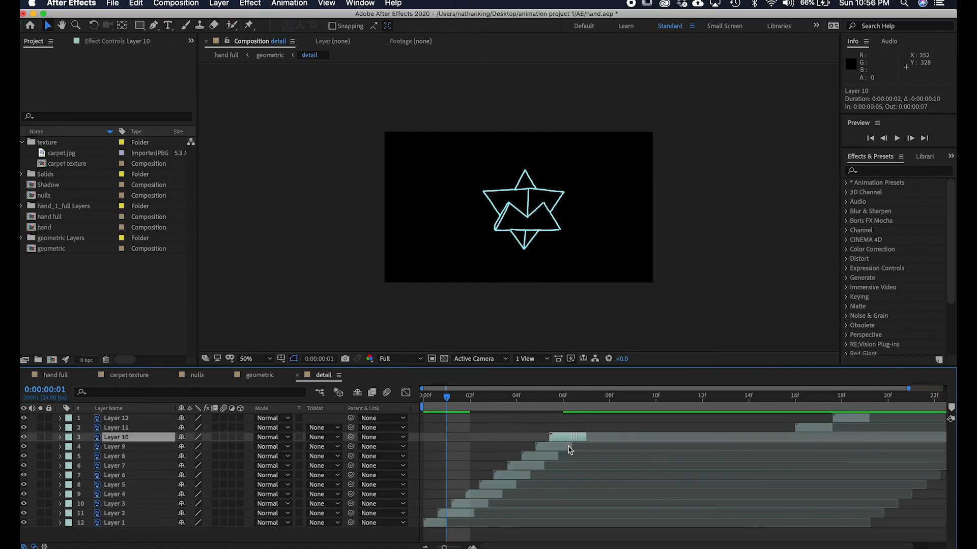
left_click(789, 443)
left_click_drag(818, 428, 586, 436)
left_click_drag(857, 422, 600, 418)
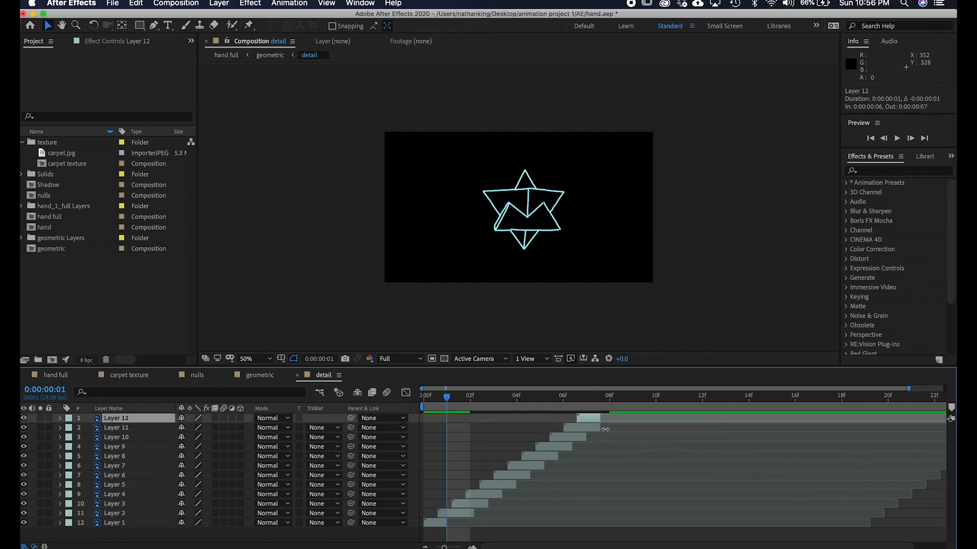
left_click(464, 510, "shift")
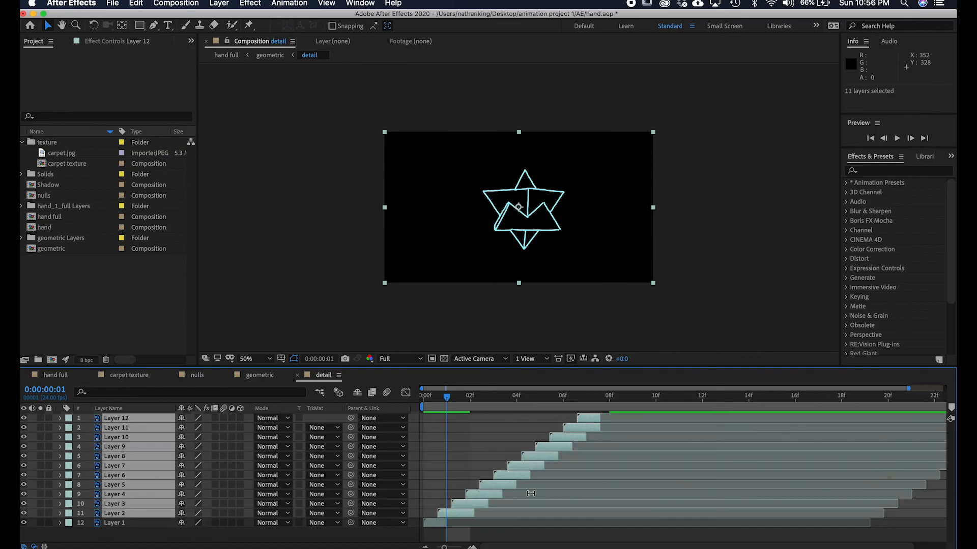
left_click_drag(603, 428, 586, 428)
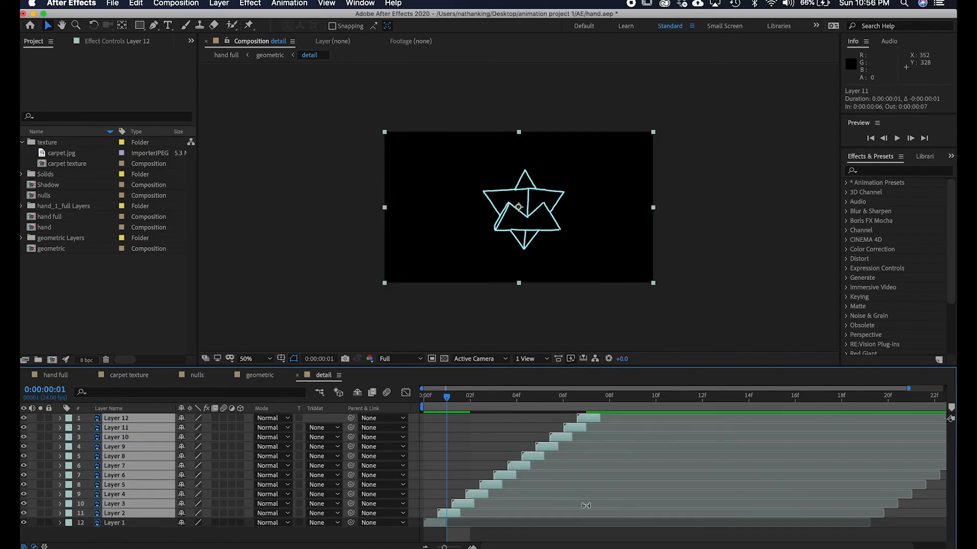
left_click(598, 534)
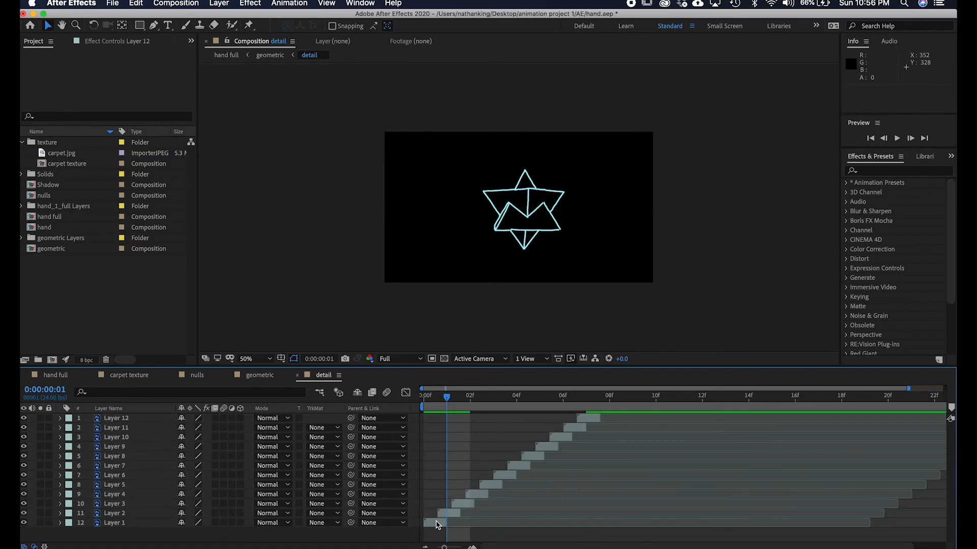
Select all twelve layers in the detail composition and sequence them end to end with Sequence Layers, no overlap.
left_click(436, 525)
left_click(591, 419, "shift")
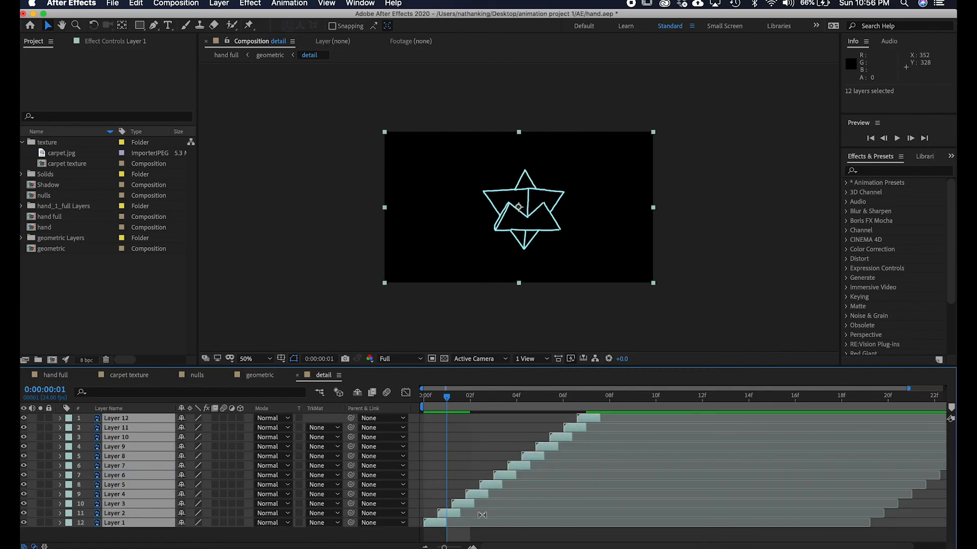
right_click(441, 523)
mouse_move(498, 422)
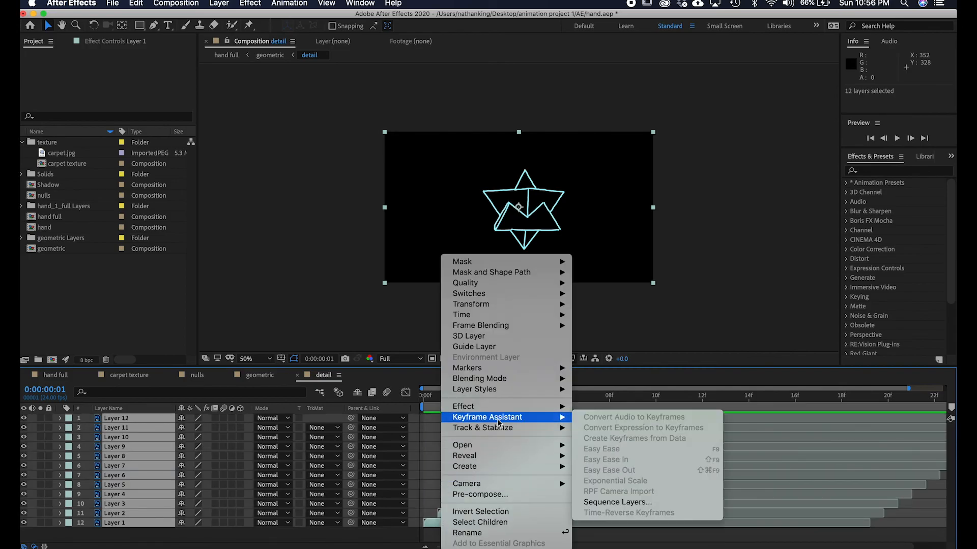
left_click(609, 503)
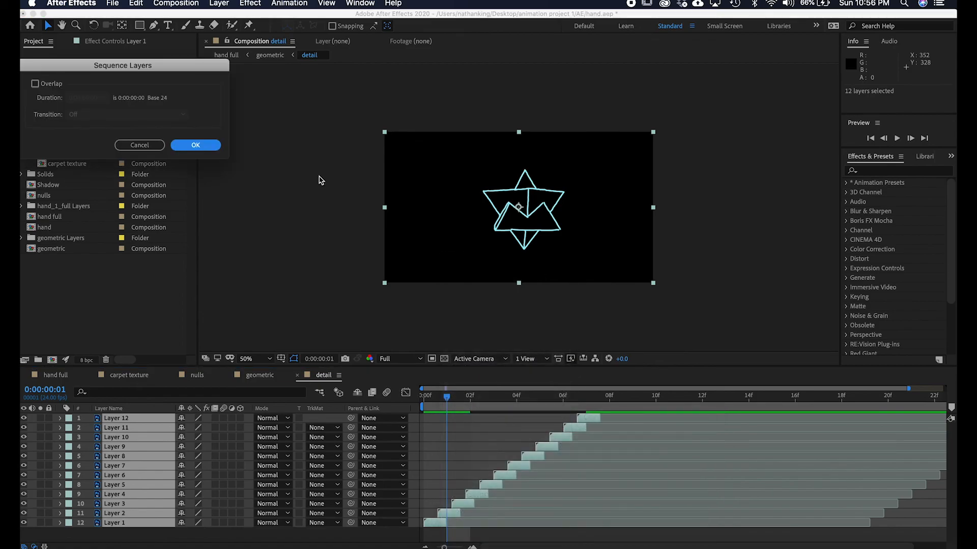
left_click(195, 145)
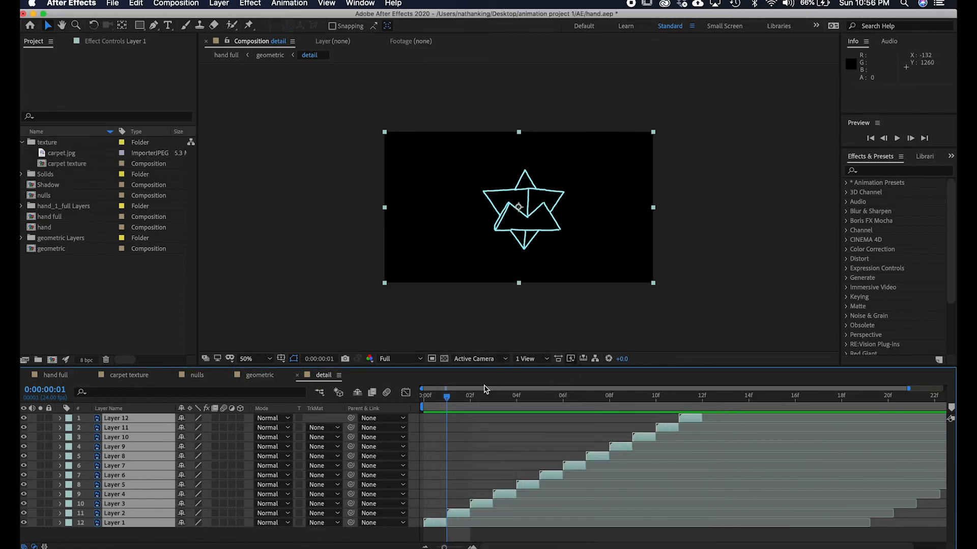
Lengthen all twelve detail layers to two frames each and re-sequence them with Sequence Layers.
left_click_drag(446, 403, 682, 410)
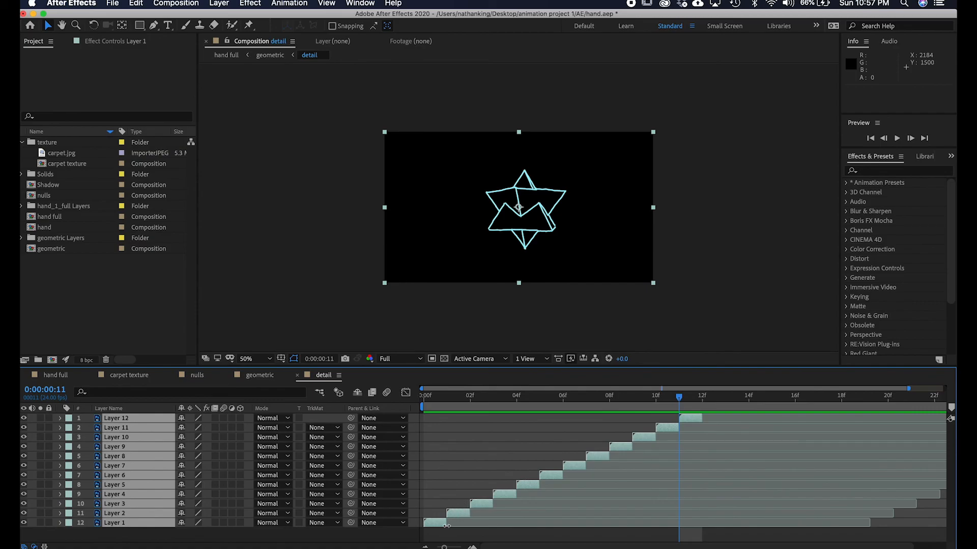
left_click_drag(446, 526, 461, 524)
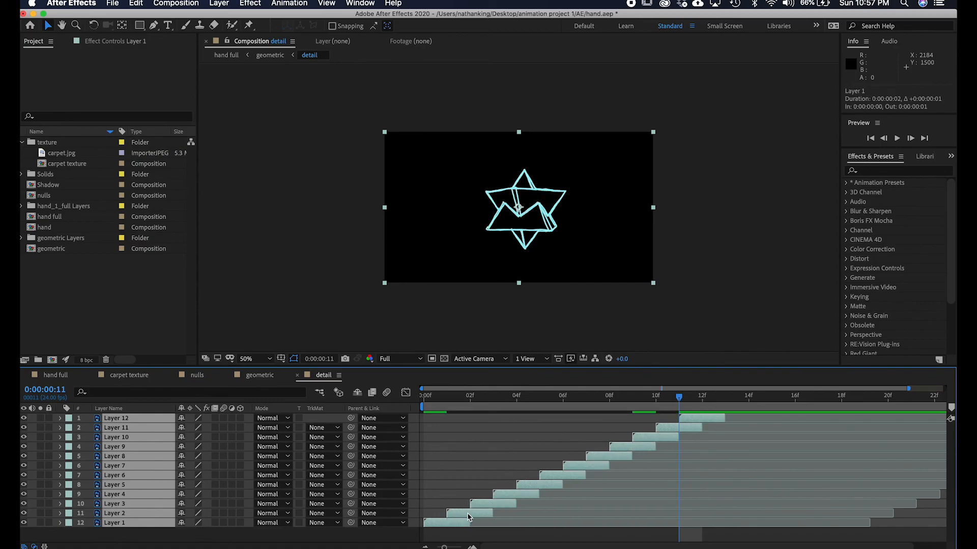
right_click(467, 519)
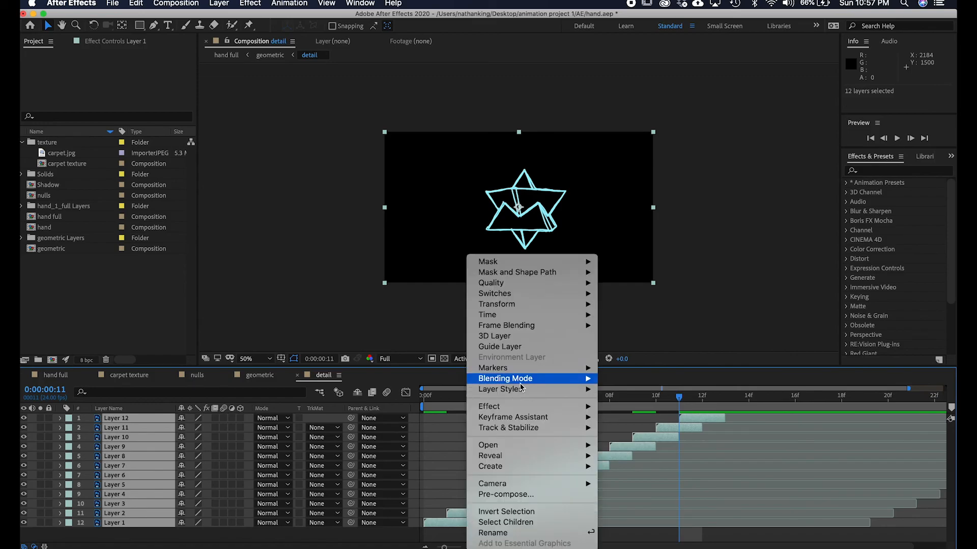
mouse_move(530, 421)
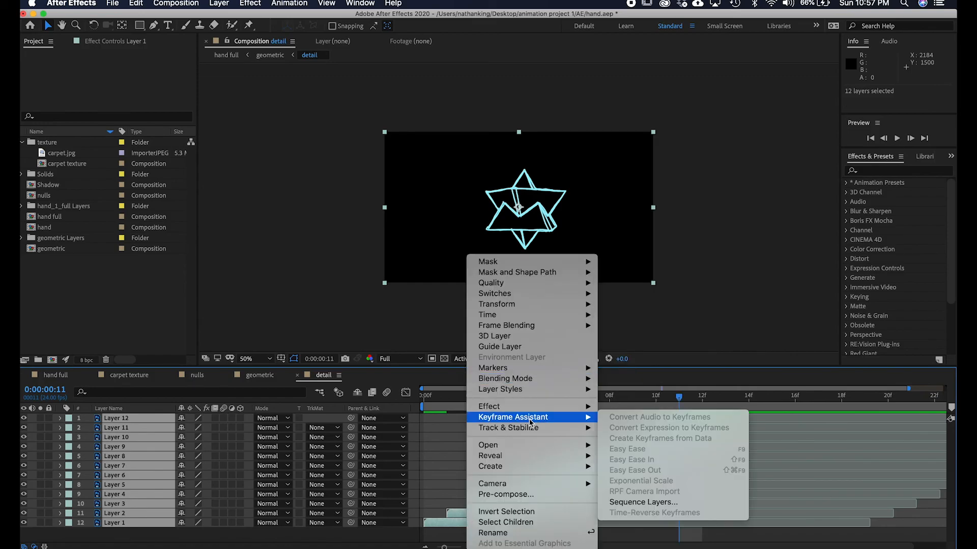
left_click(662, 503)
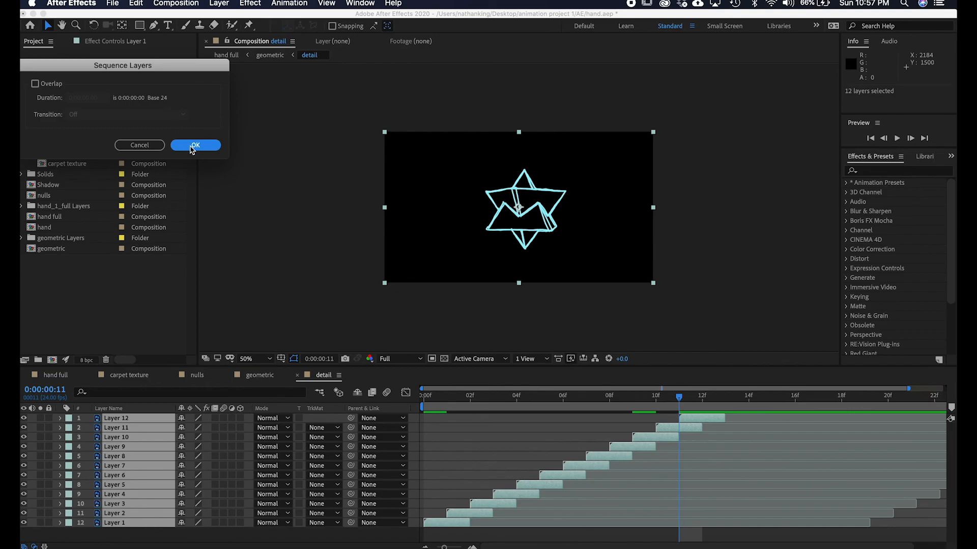
left_click(192, 144)
Preview the sequenced detail animation across its full length.
left_click_drag(444, 546, 436, 547)
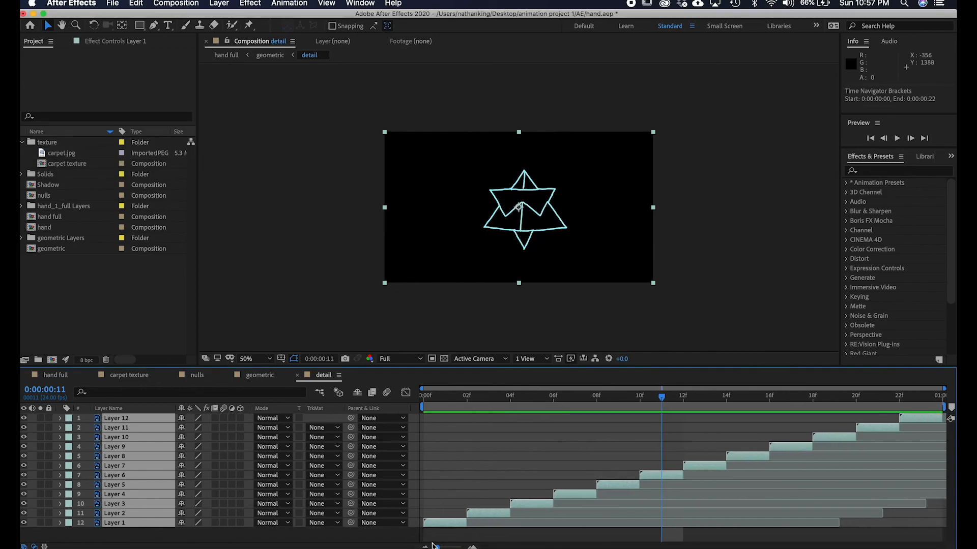
key("space")
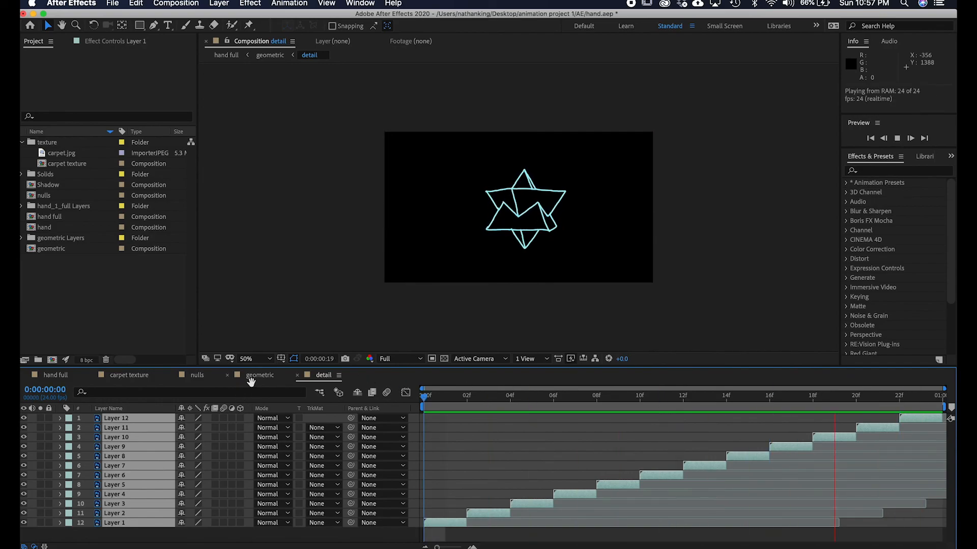
key("space")
Open the base composition from the geometric timeline and set its frame rate to 24 fps.
left_click(261, 376)
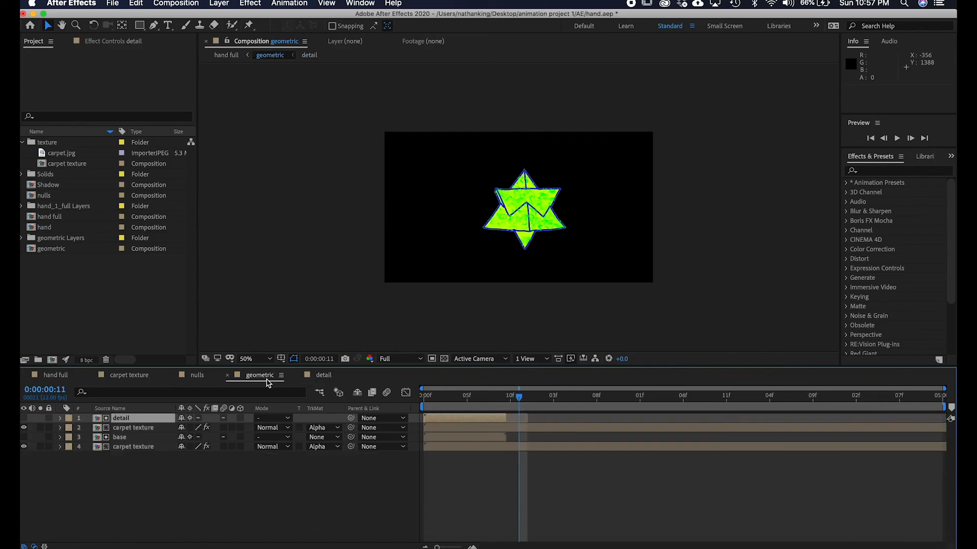
double_click(122, 438)
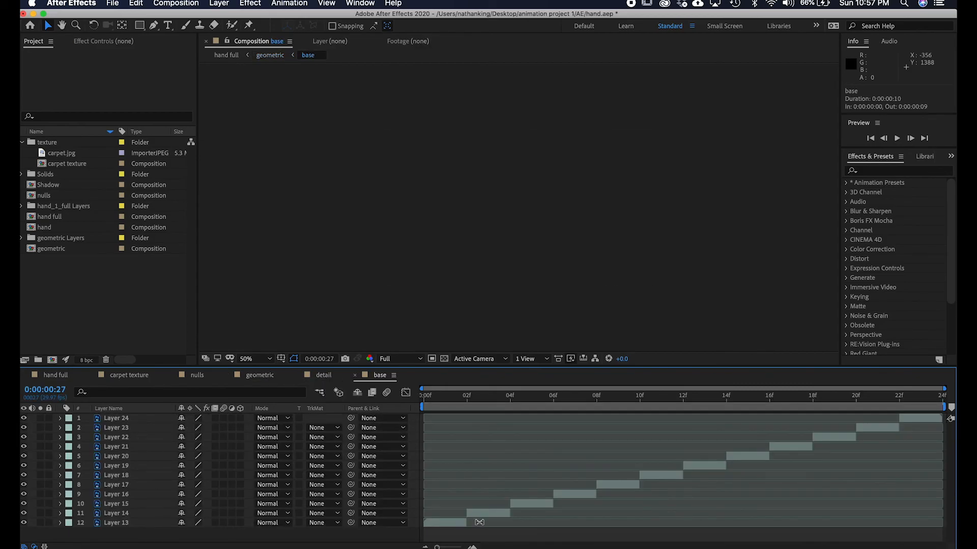
key("super+k")
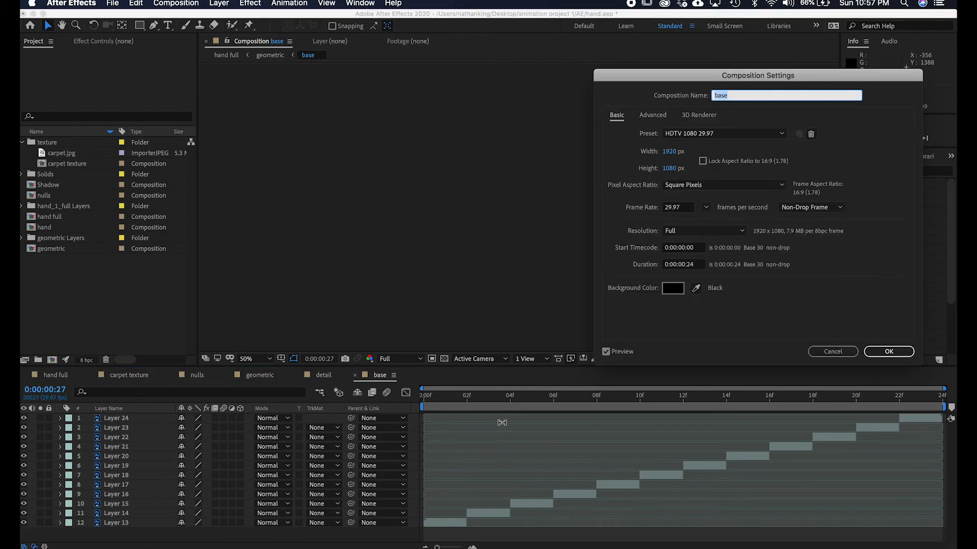
left_click(706, 208)
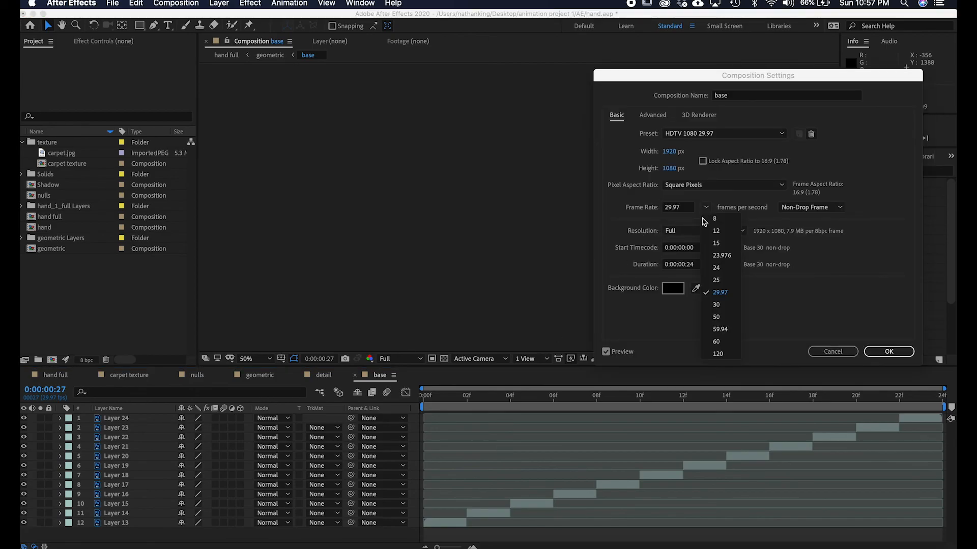
left_click(726, 268)
left_click(889, 351)
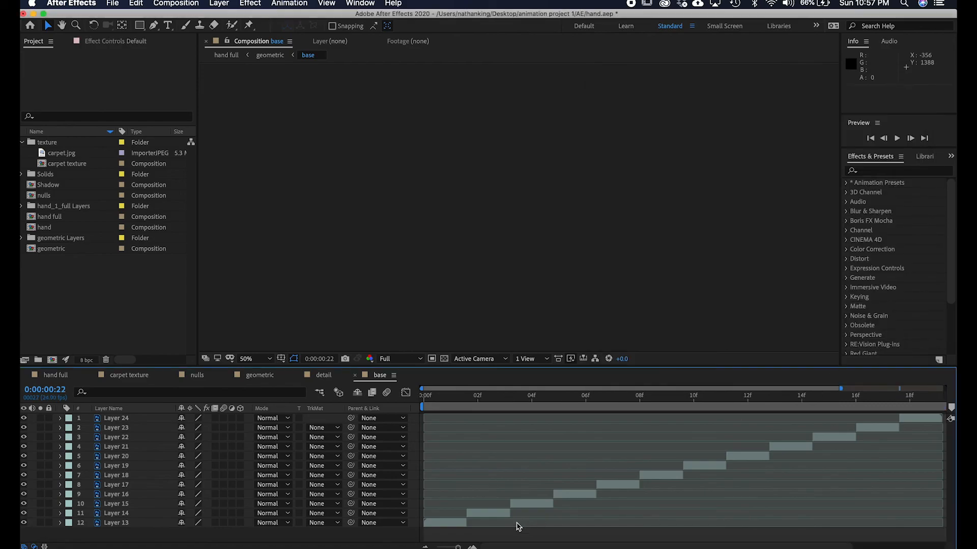
Select Layers 13 through 24 in the base composition and extend their in-points back to the start.
left_click(480, 514)
left_click(447, 524)
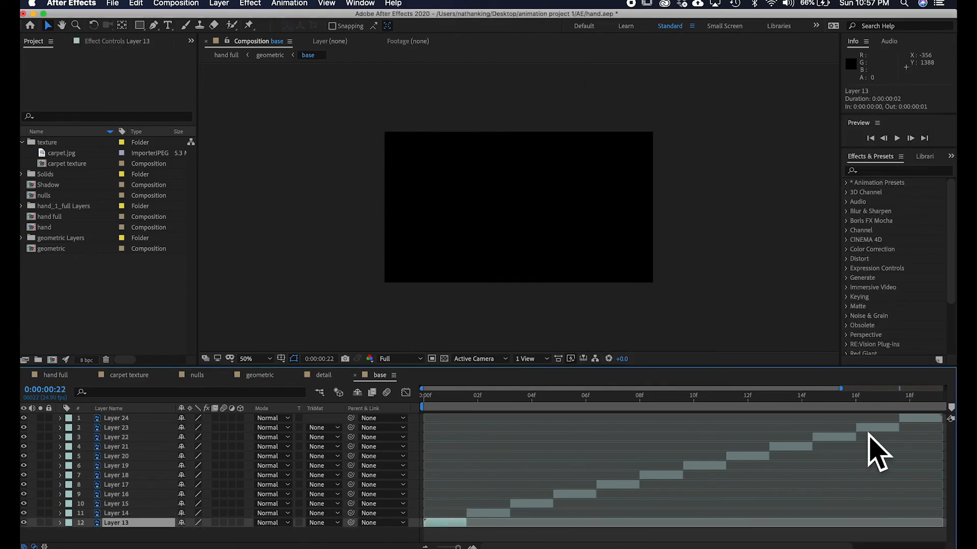
left_click(911, 419, "shift")
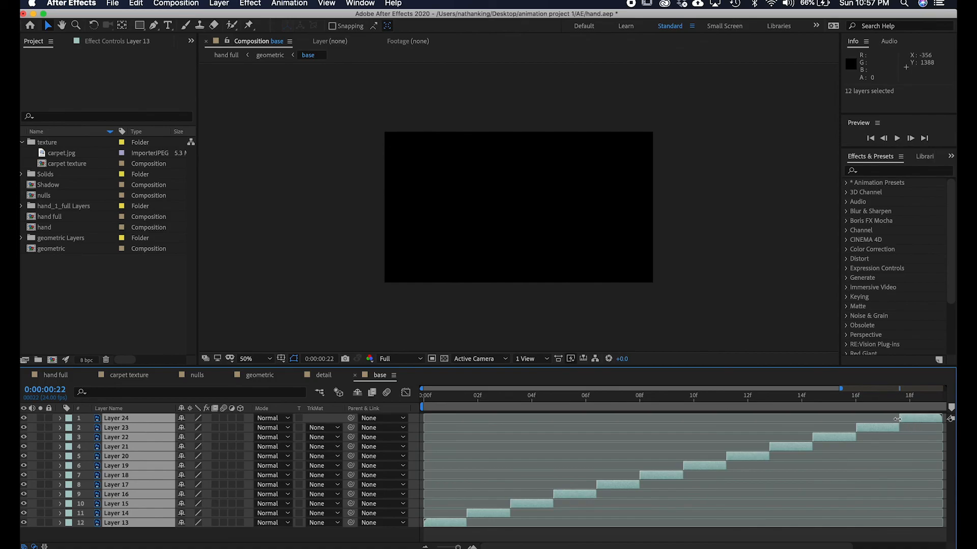
left_click_drag(883, 420, 404, 409)
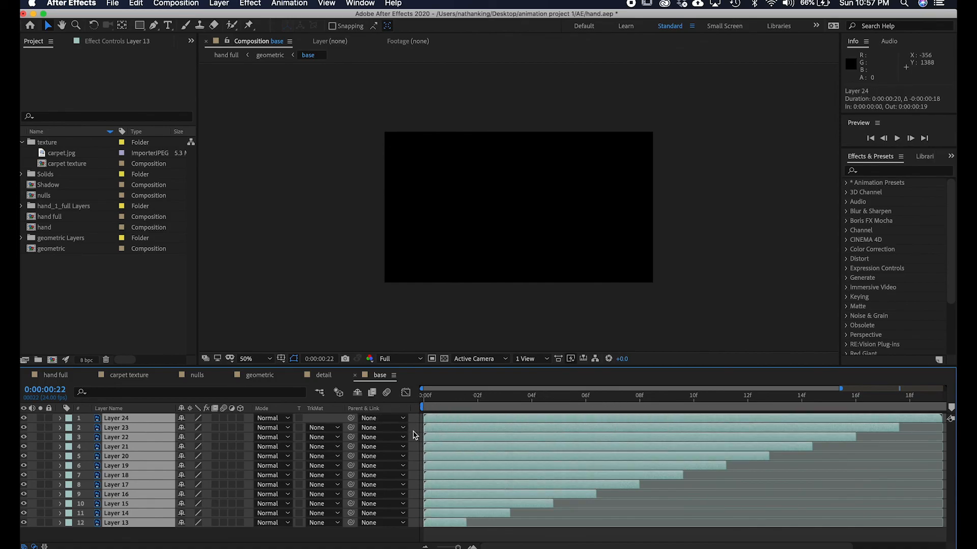
left_click(431, 407)
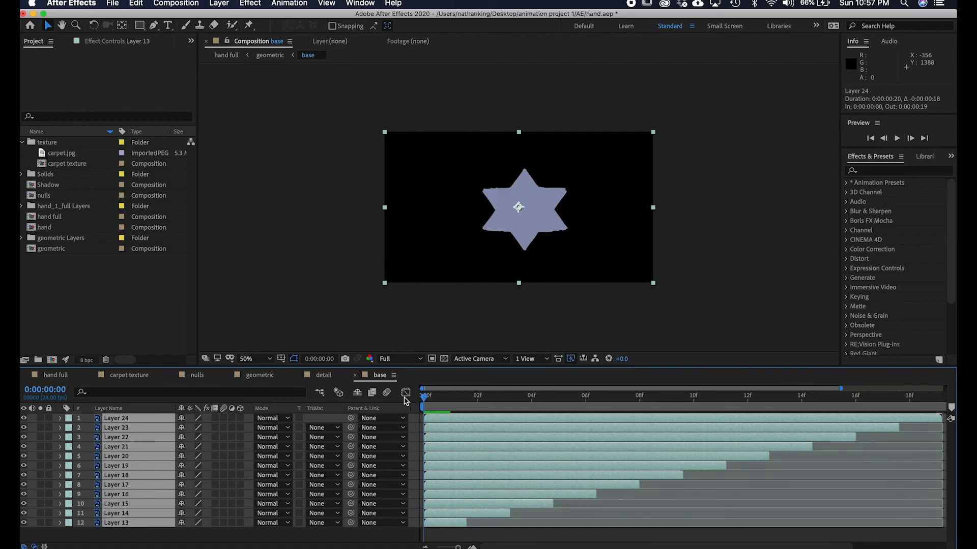
key("alt+bracketright")
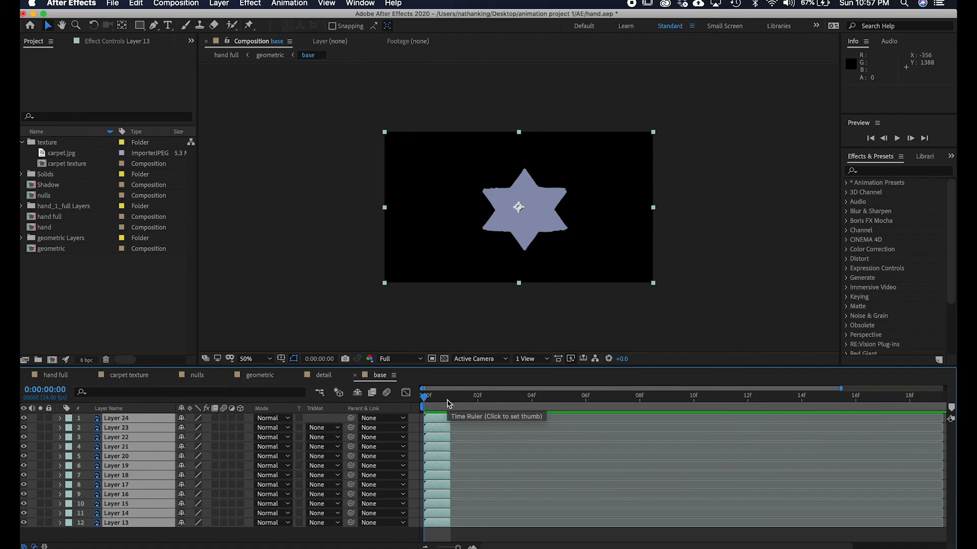
key("super+z")
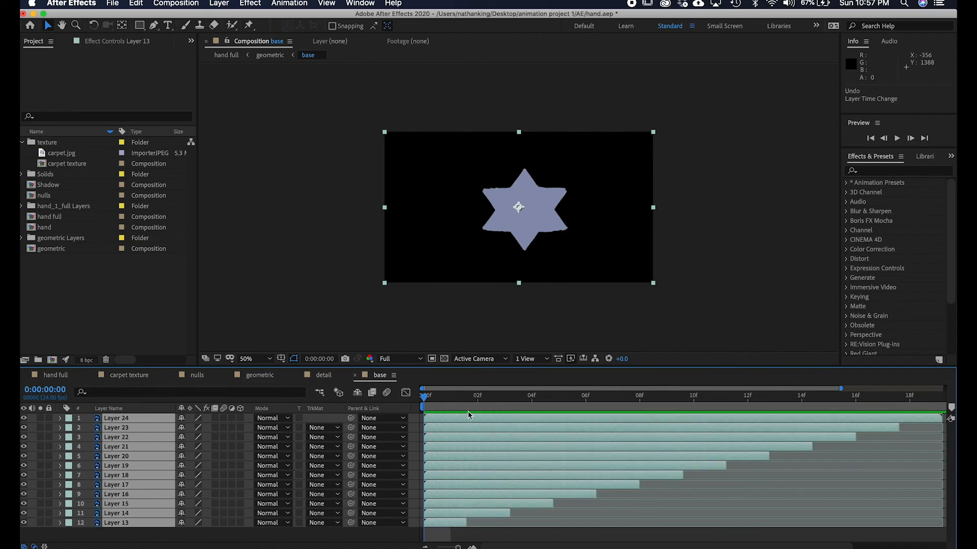
Trim all base layers to two frames each and sequence them end to end with Sequence Layers.
left_click_drag(939, 423, 315, 446)
left_click_drag(451, 417, 482, 415)
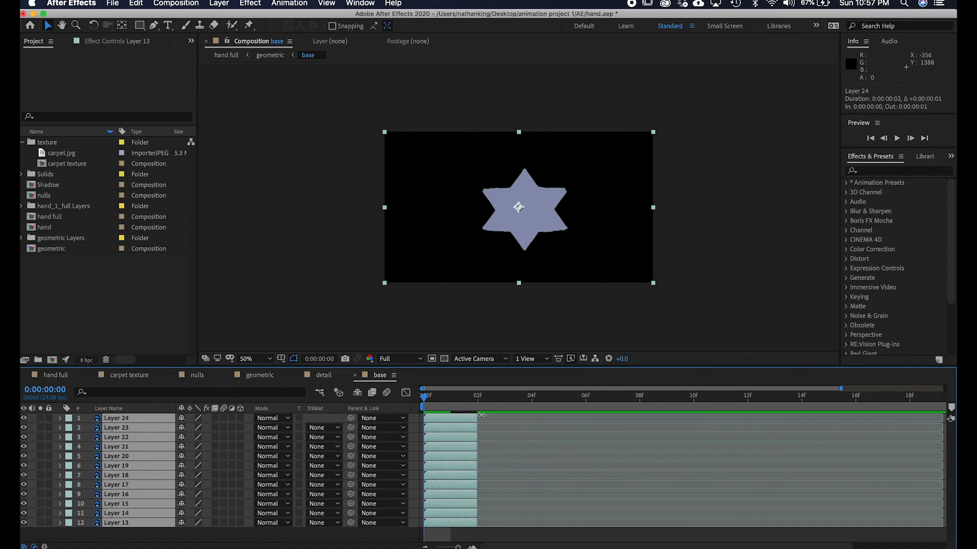
left_click(493, 531)
left_click(144, 523)
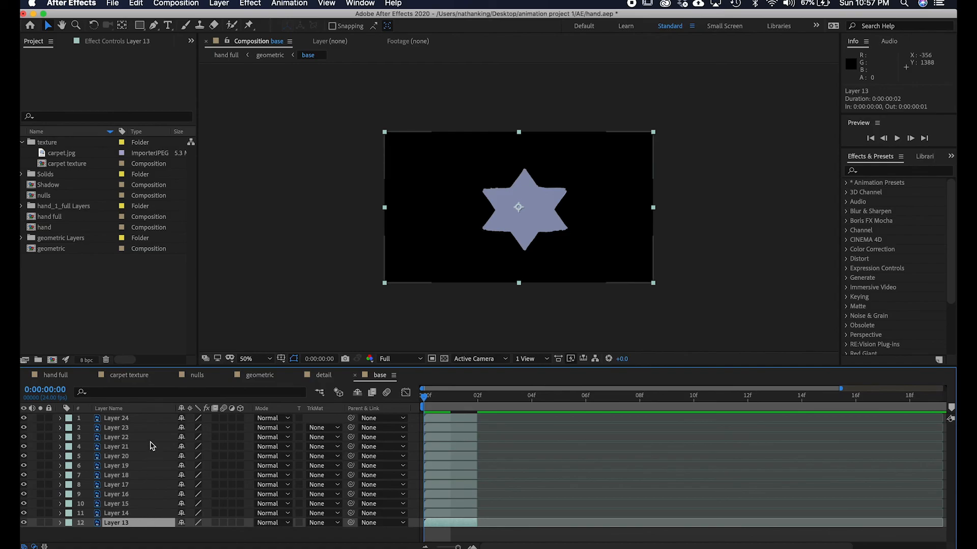
left_click(142, 420, "shift")
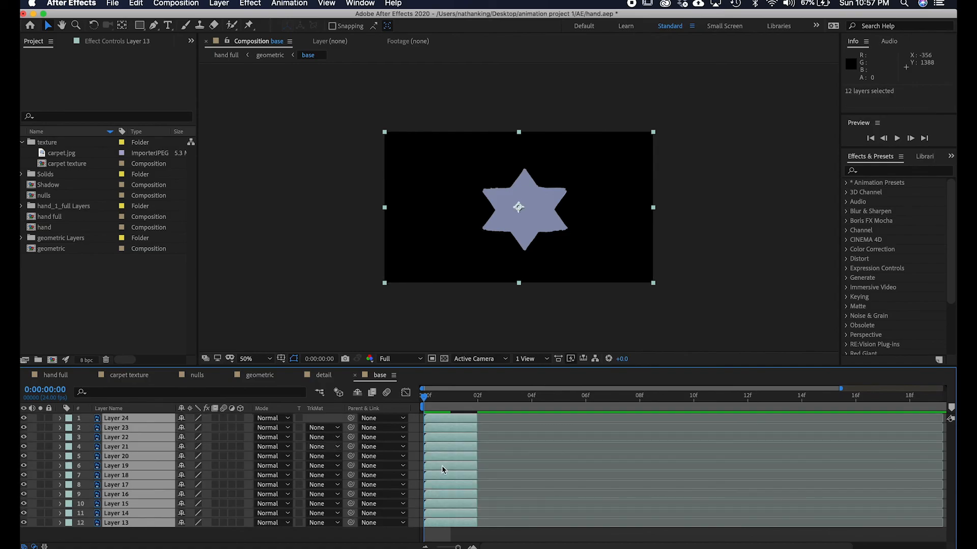
right_click(468, 501)
mouse_move(522, 421)
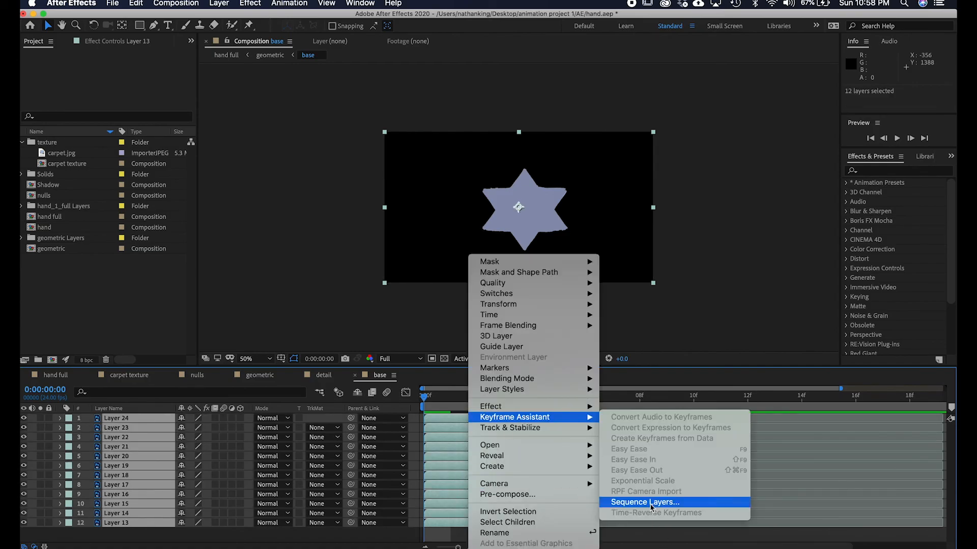
left_click(667, 502)
left_click(206, 146)
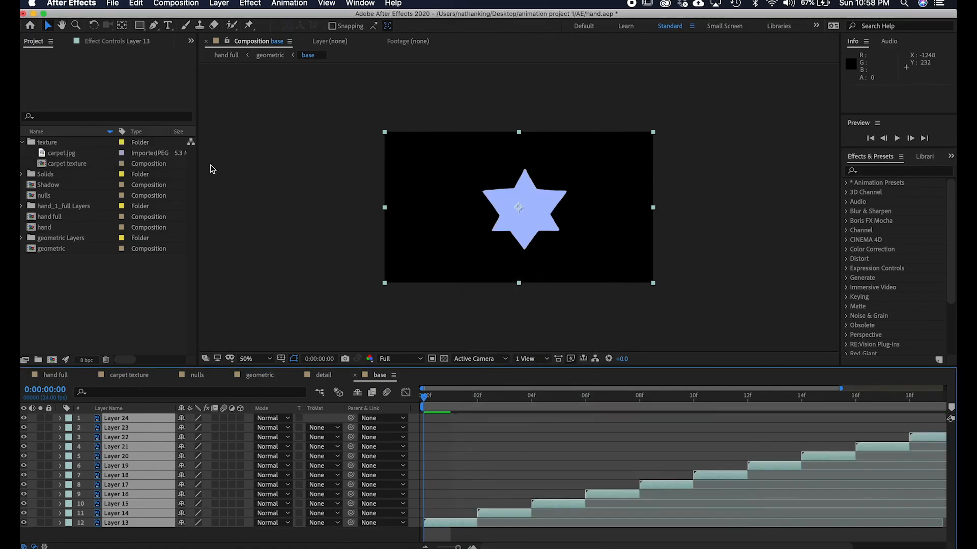
Extend the detail and base layers in the geometric composition to one second and preview the result.
left_click_drag(458, 547, 431, 547)
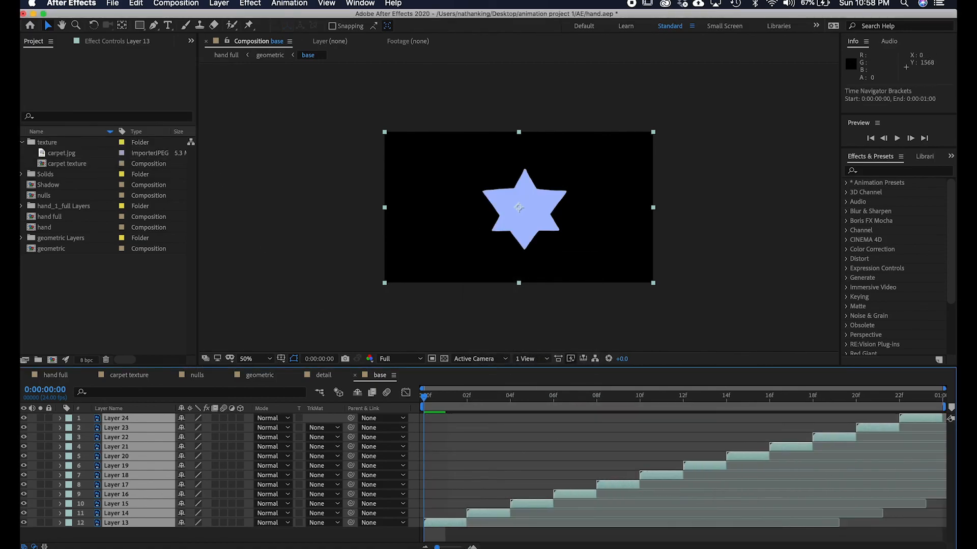
left_click(258, 375)
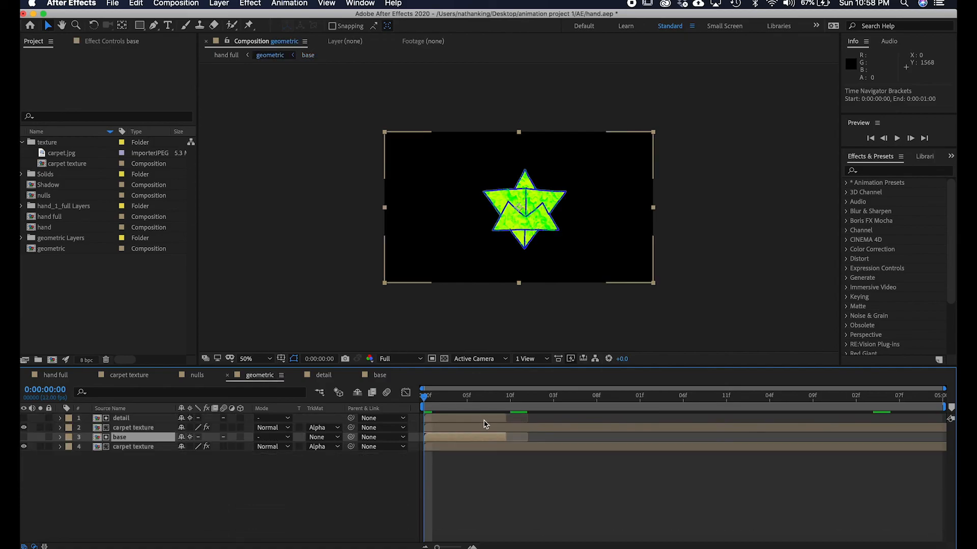
left_click_drag(507, 418, 682, 416)
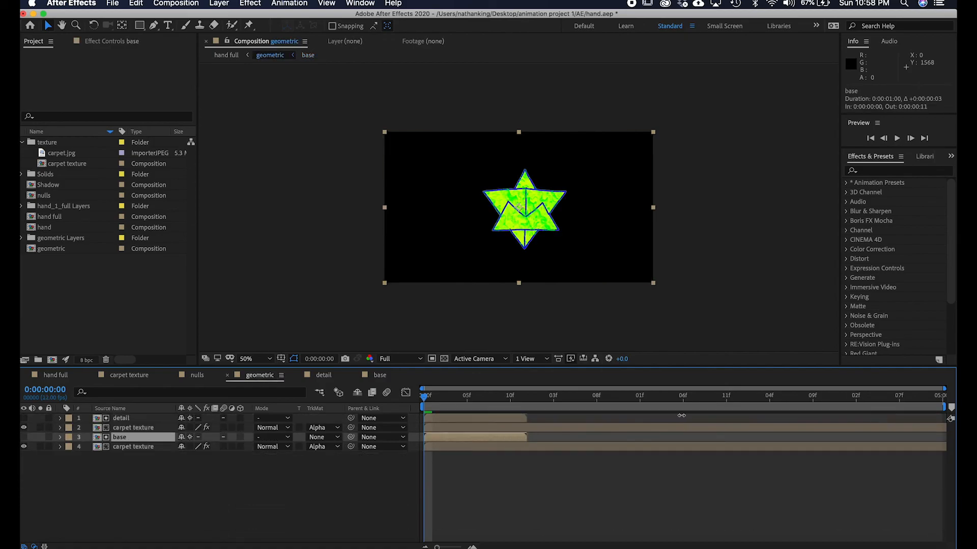
key("space")
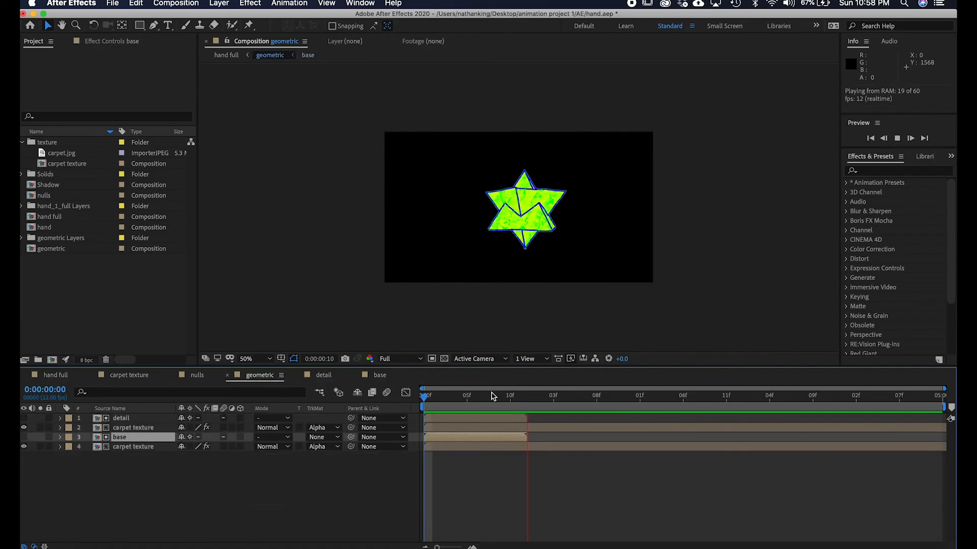
key("space")
Lock the base layer, trim both carpet texture layers to end at one second, and preview the result.
key("super+l")
mouse_move(539, 400)
left_mouse_down()
mouse_move(510, 400)
mouse_move(527, 401)
left_mouse_up()
left_click(529, 430)
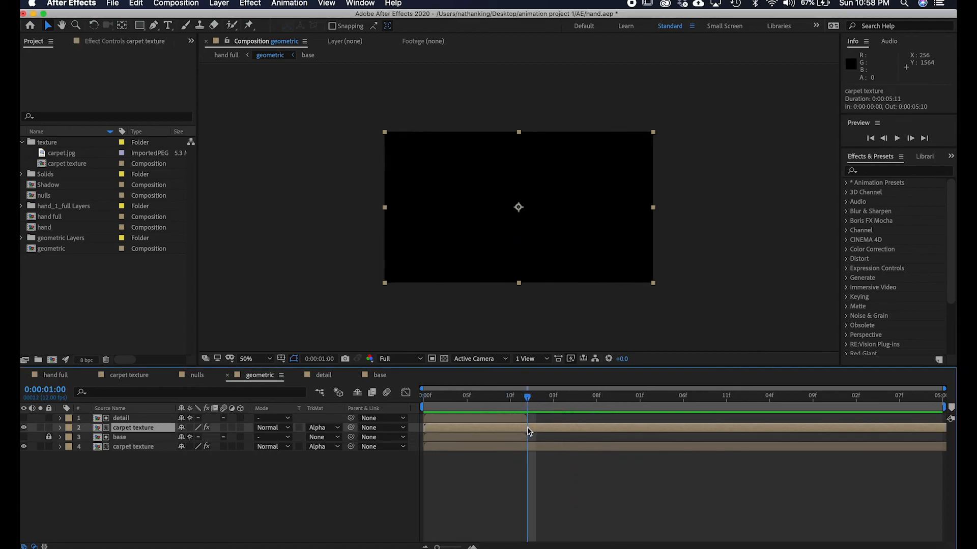
key("alt+bracketright")
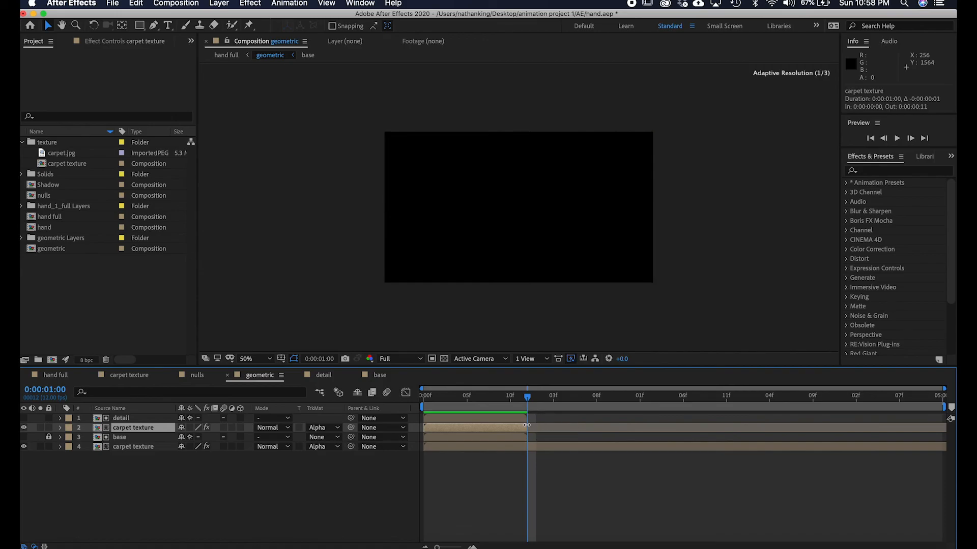
left_click(518, 399)
left_click(527, 400)
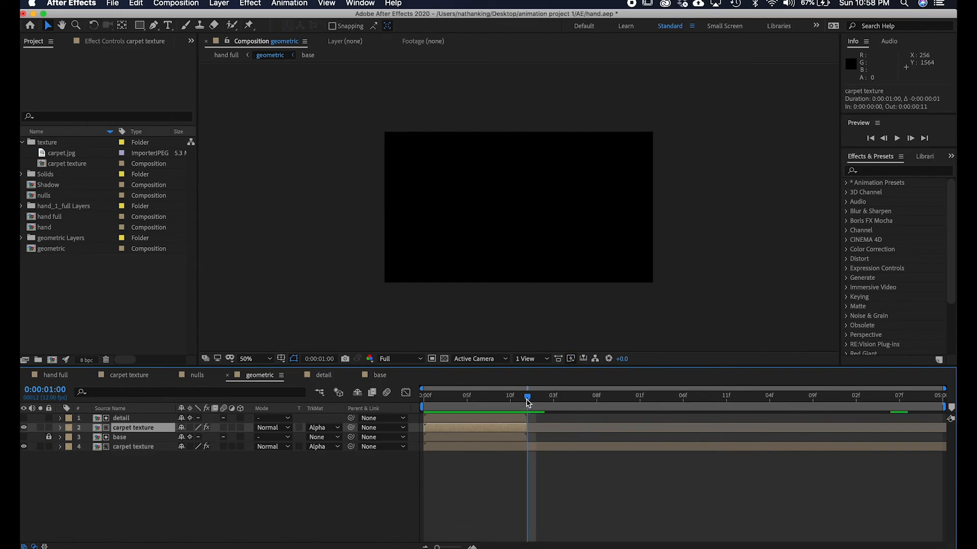
left_click(525, 447)
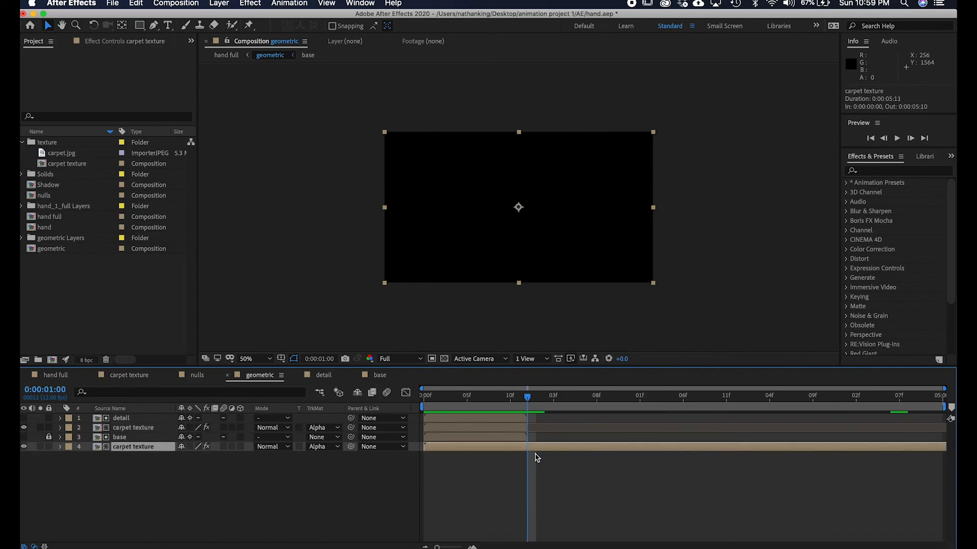
key("alt+bracketright")
left_click_drag(538, 449, 529, 445)
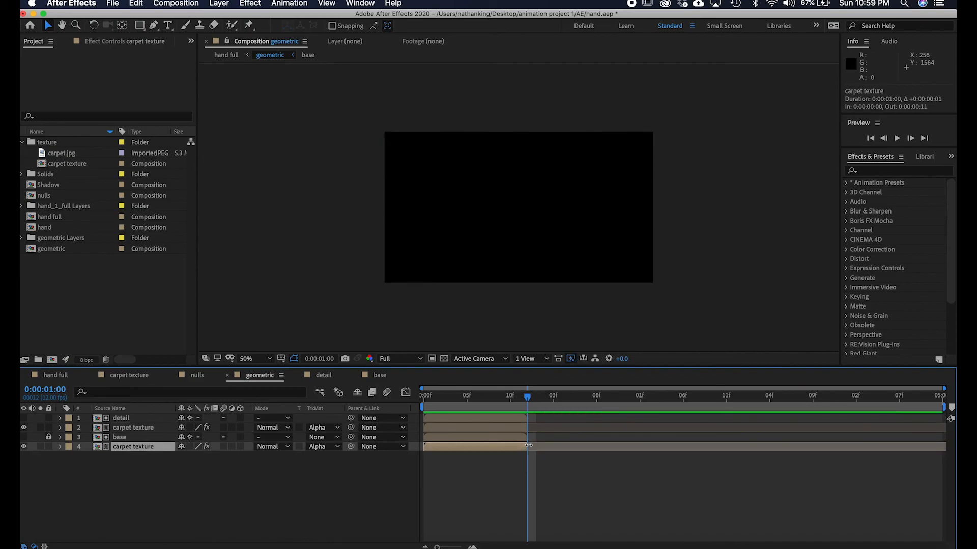
key("space")
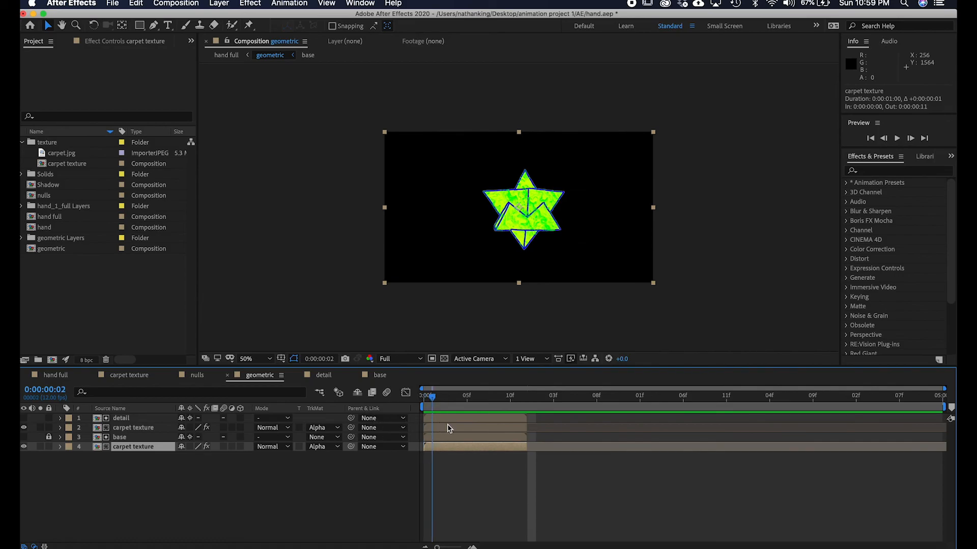
key("space")
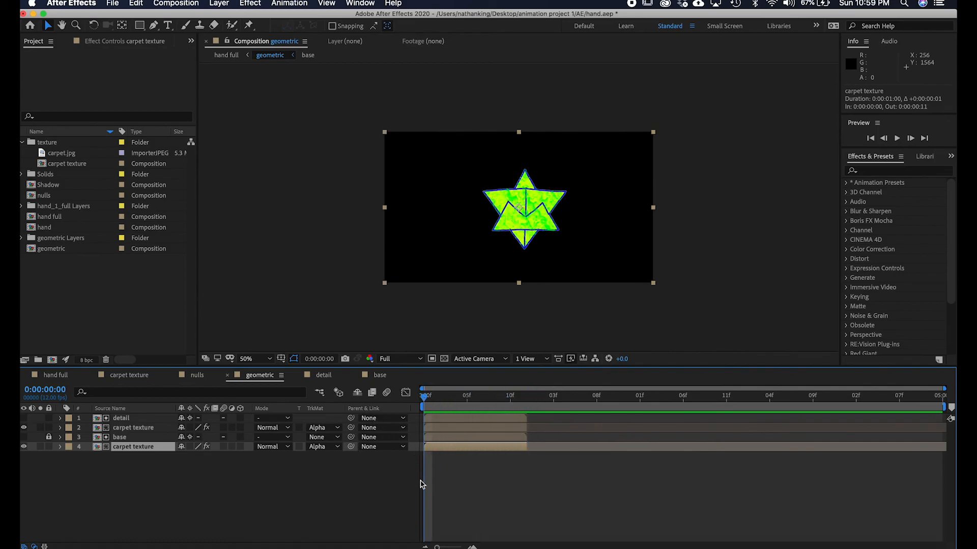
Unlock the base layer, duplicate all four geometric layers, and move the copies to start at one second.
left_click(160, 489)
left_click(142, 419)
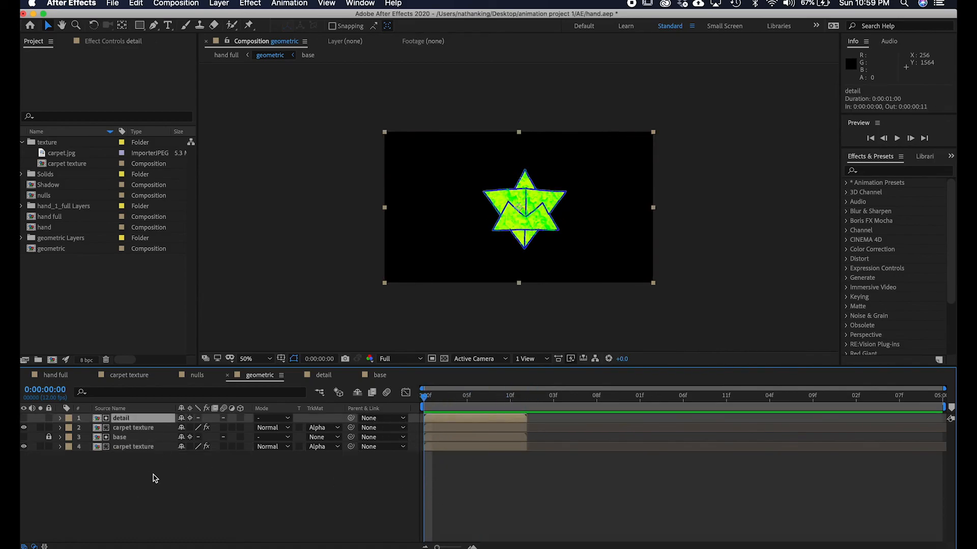
left_click(151, 447, "shift")
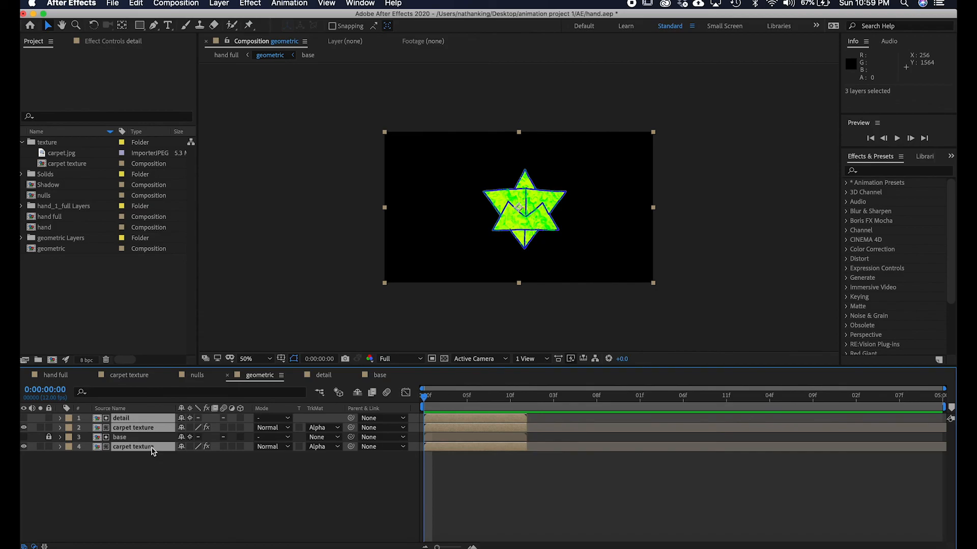
left_click(159, 486)
left_click(123, 419)
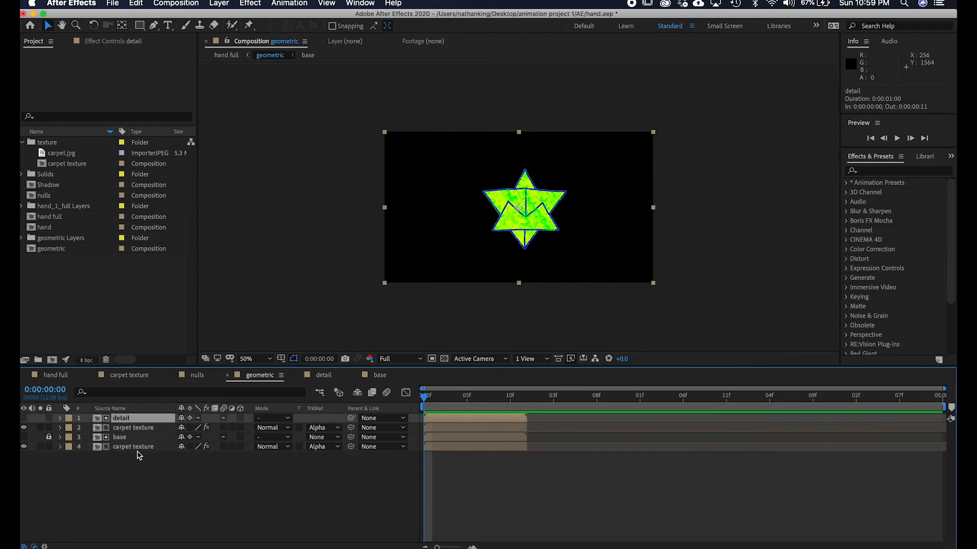
left_click(140, 448, "shift")
left_click(157, 491)
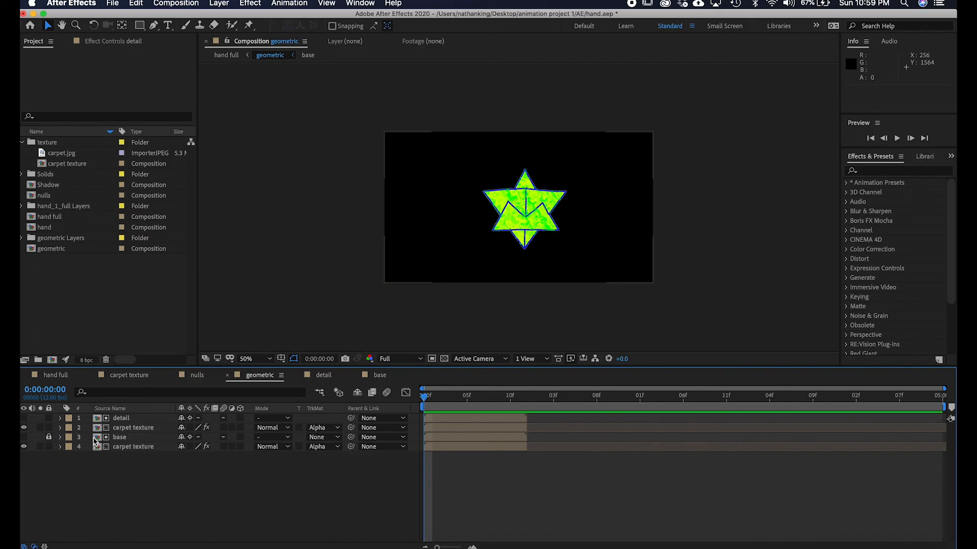
left_click(50, 437)
left_click(132, 420)
left_click(142, 447, "shift")
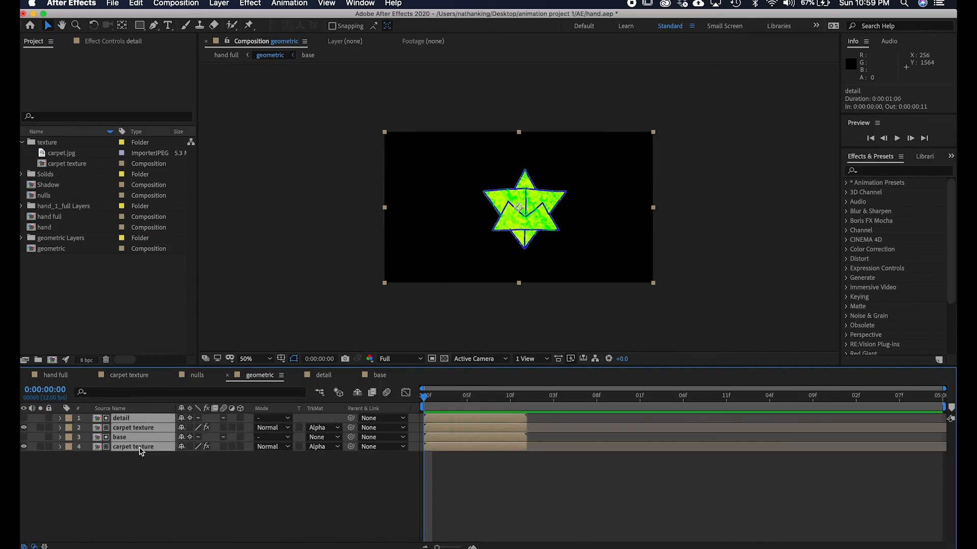
key("super+c")
key("super+v")
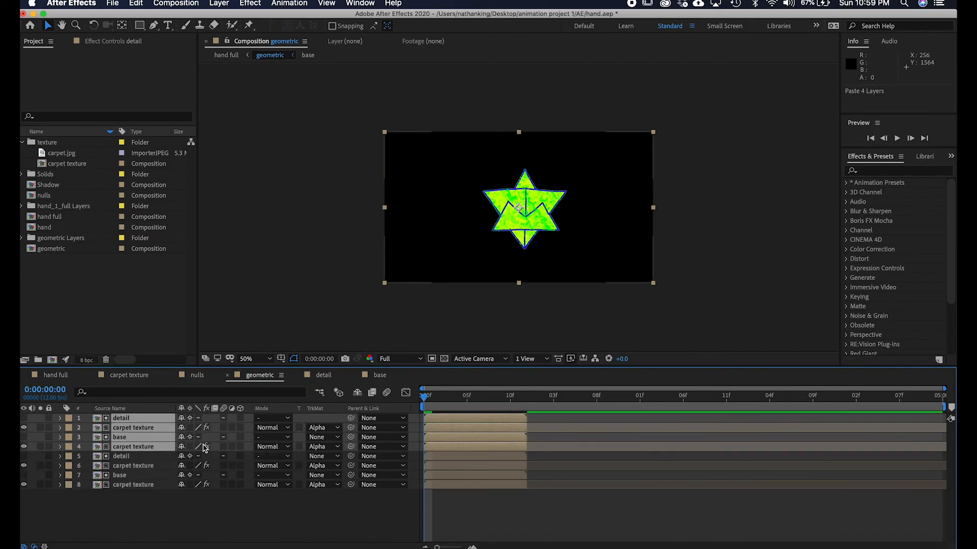
left_click_drag(468, 420, 572, 423)
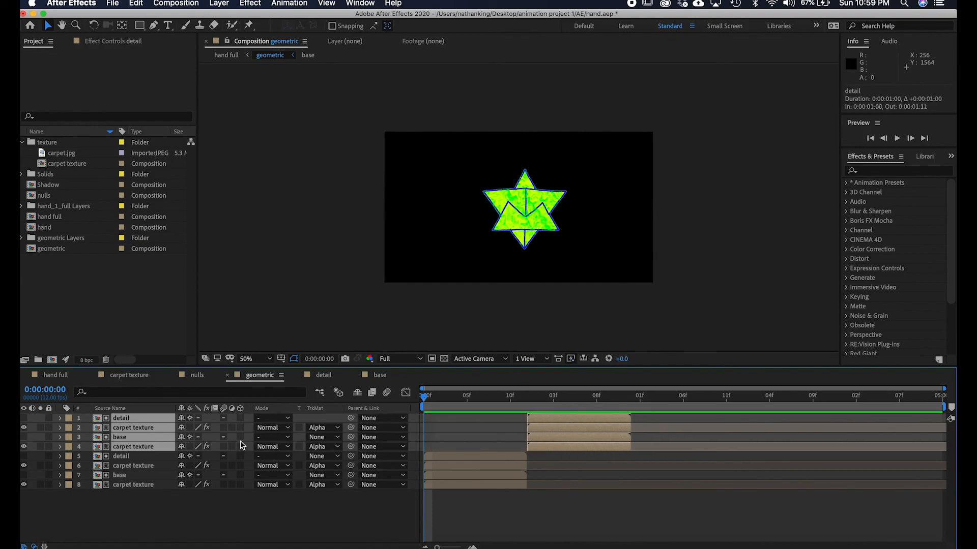
Keep duplicating the four-layer set and shifting each copy one second later to fill five seconds, then preview.
key("super+c")
key("super+v")
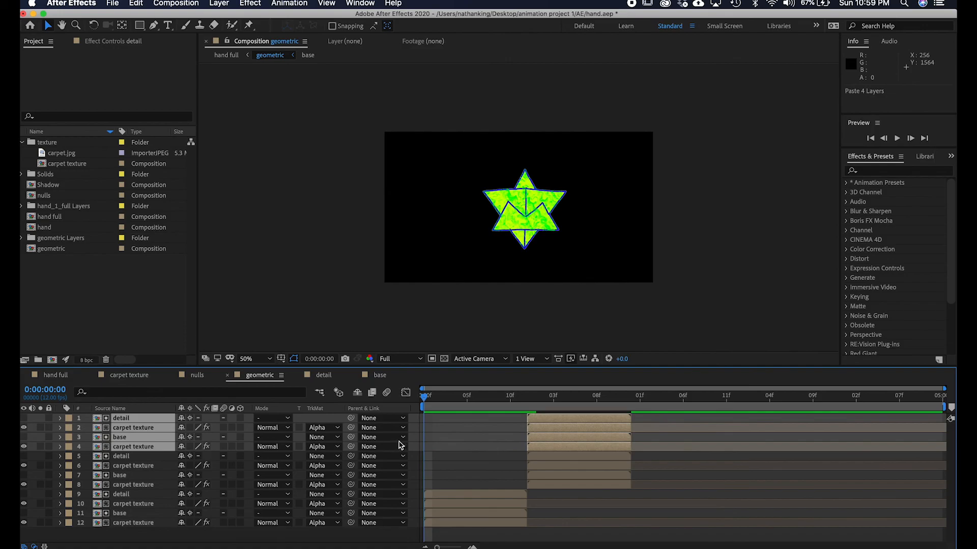
left_click_drag(560, 436, 760, 426)
key("super+c")
key("super+v")
key("super+c")
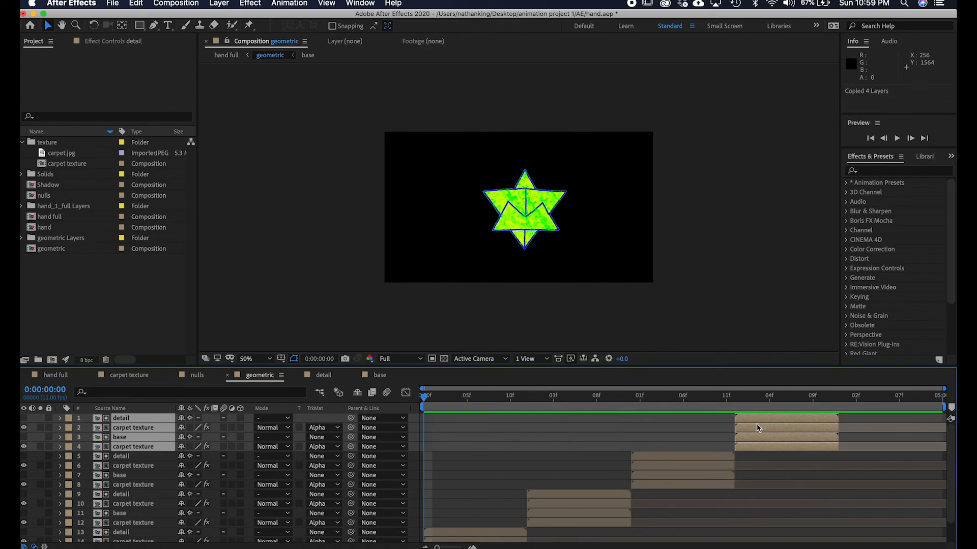
key("super+v")
left_click_drag(786, 425, 870, 432)
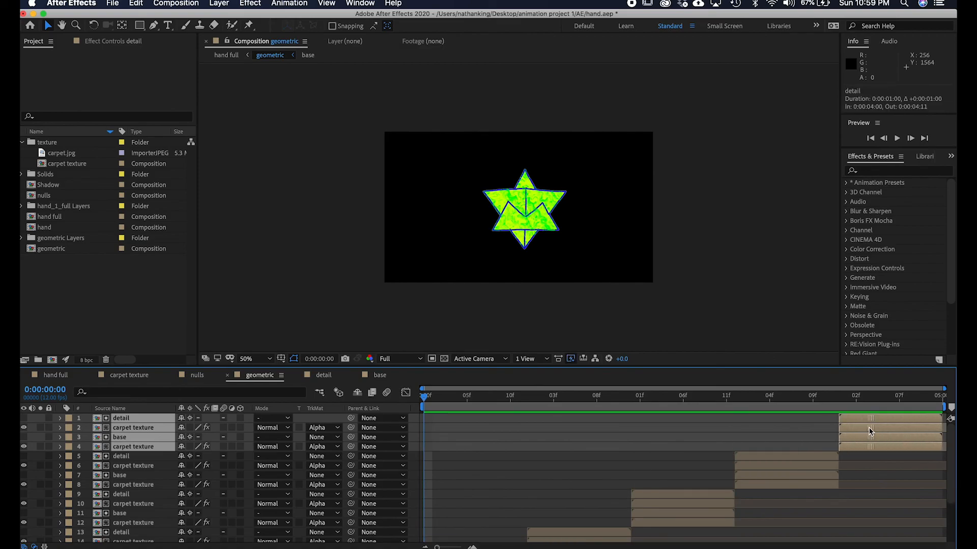
key("space")
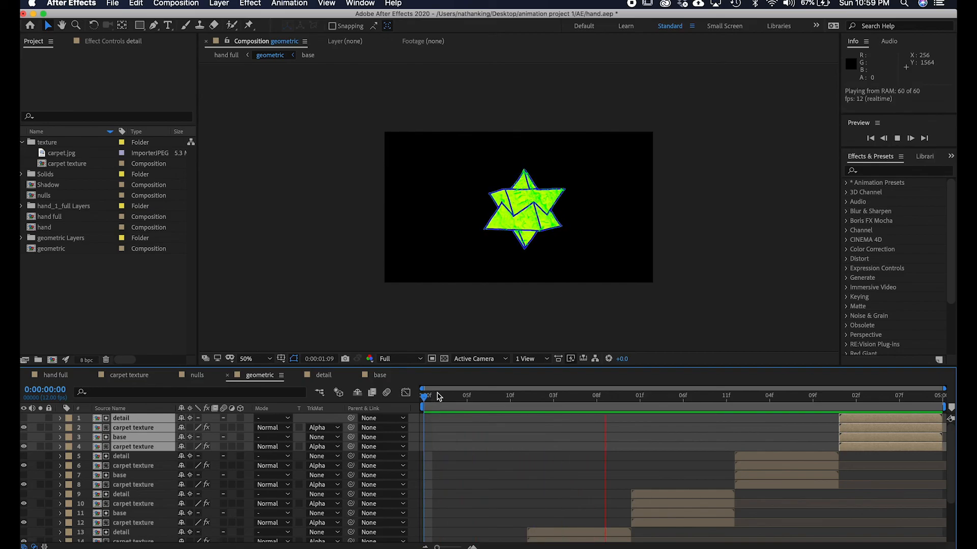
key("space")
Open the hand full composition and extend the geometric layer's out-point to the end of the composition.
left_click(56, 375)
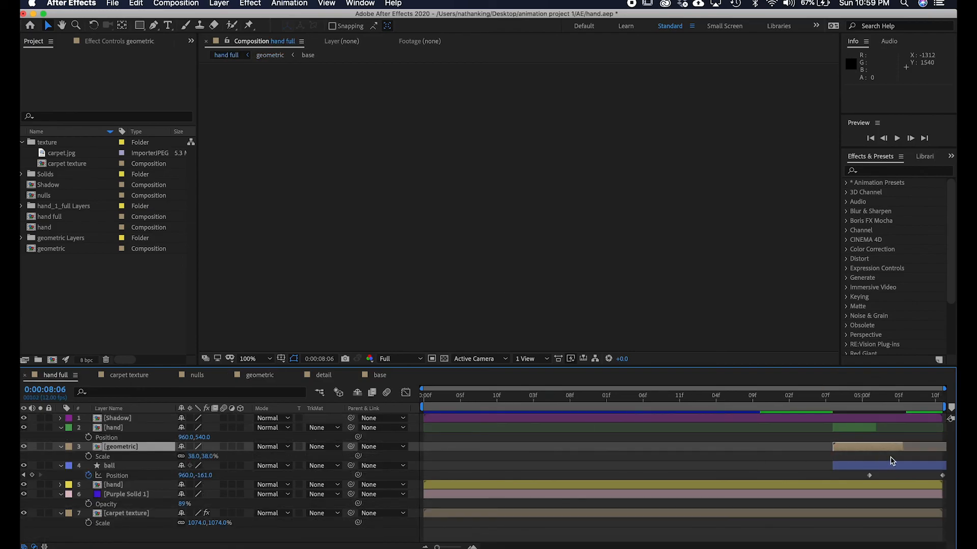
left_click(884, 448)
left_click(863, 403)
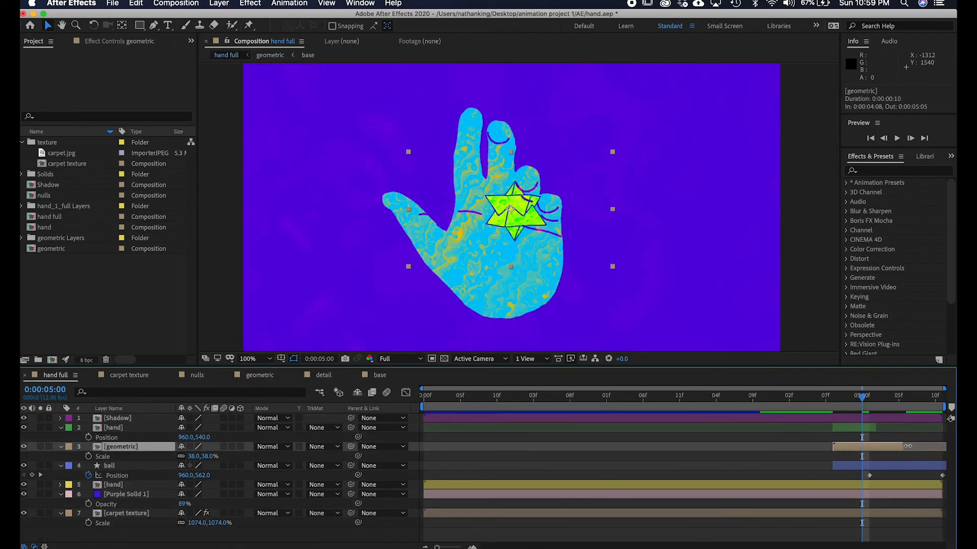
left_click_drag(910, 444, 954, 444)
mouse_move(871, 405)
left_mouse_down()
mouse_move(822, 412)
mouse_move(870, 407)
left_mouse_up()
key("comma")
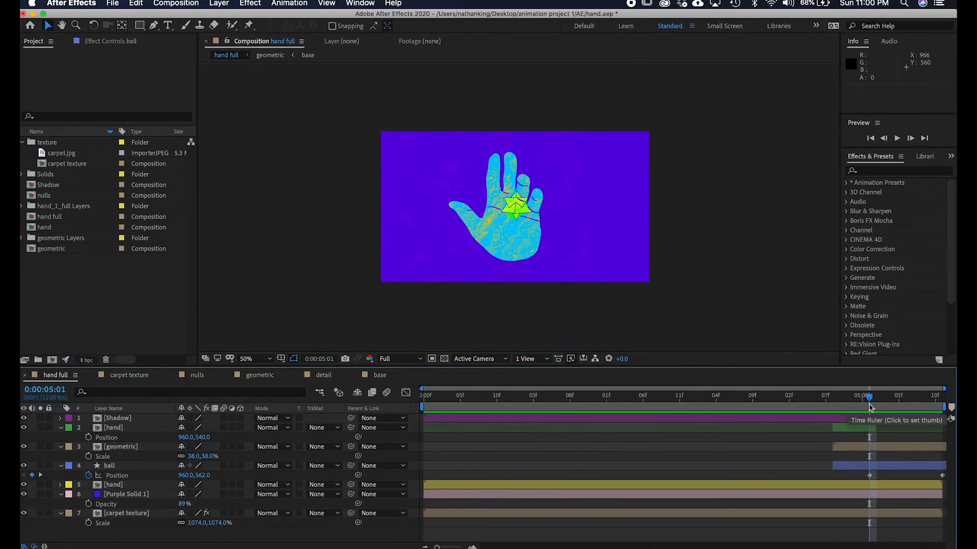
At 0:00:05:01, add starting Position and Rotation keyframes to the geometric layer.
mouse_move(868, 401)
left_mouse_down()
mouse_move(825, 399)
mouse_move(869, 402)
left_mouse_up()
left_click(875, 448)
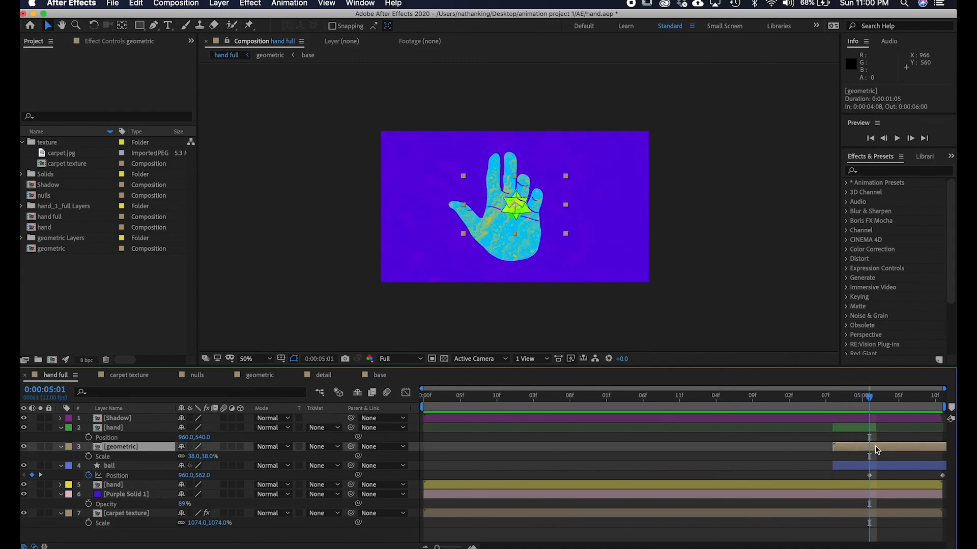
key("p")
left_click(90, 456)
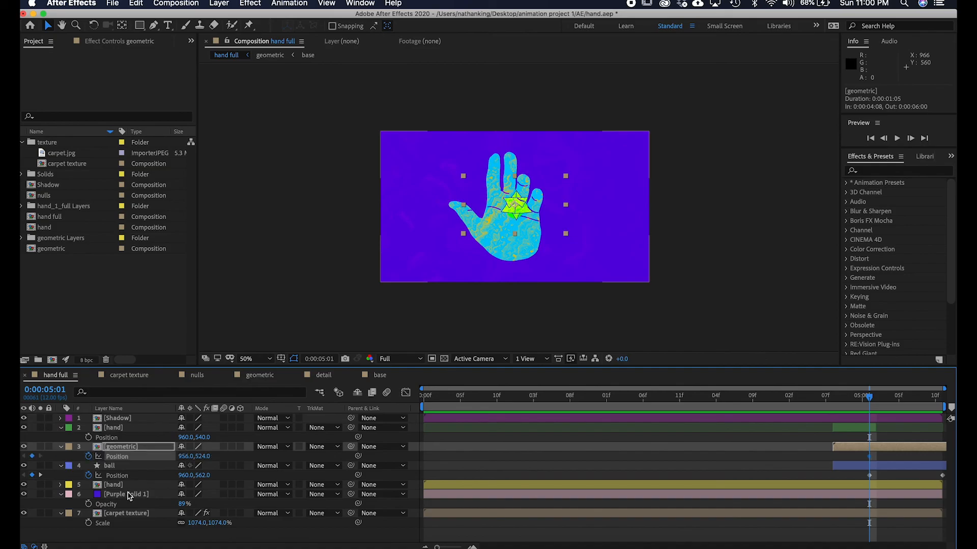
key("r")
left_click(88, 456)
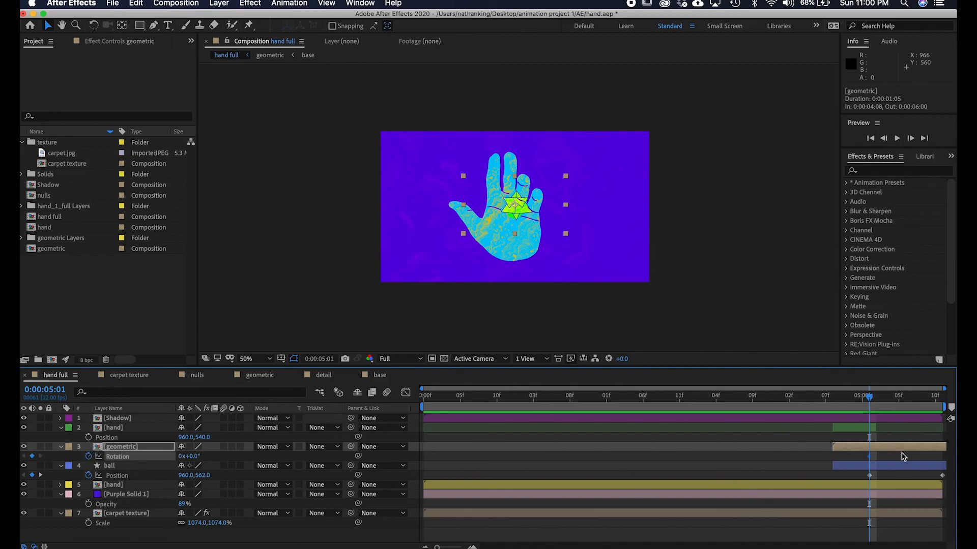
At 0:00:05:10, rotate the geometric layer about 109° and move its position up to 956, -149.
left_click_drag(873, 401, 947, 404)
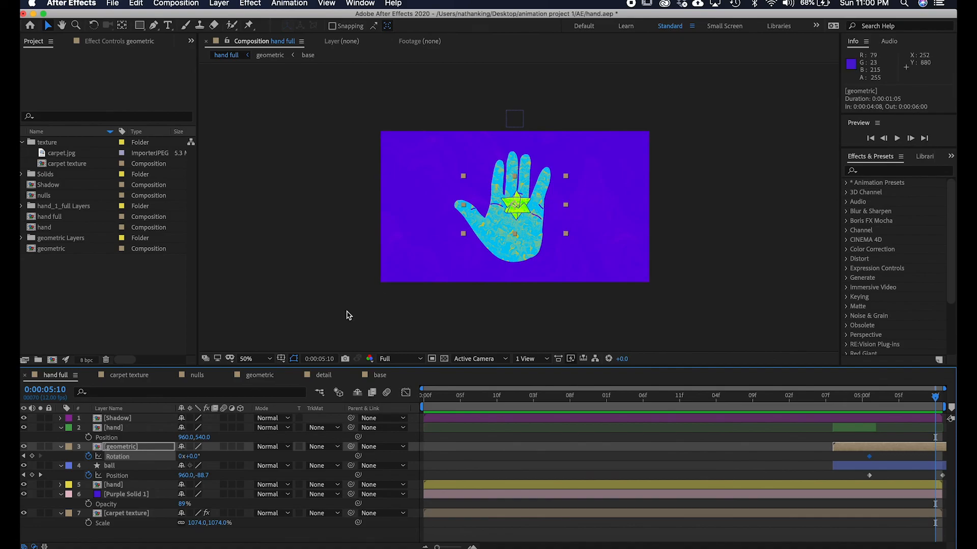
left_click_drag(192, 457, 250, 456)
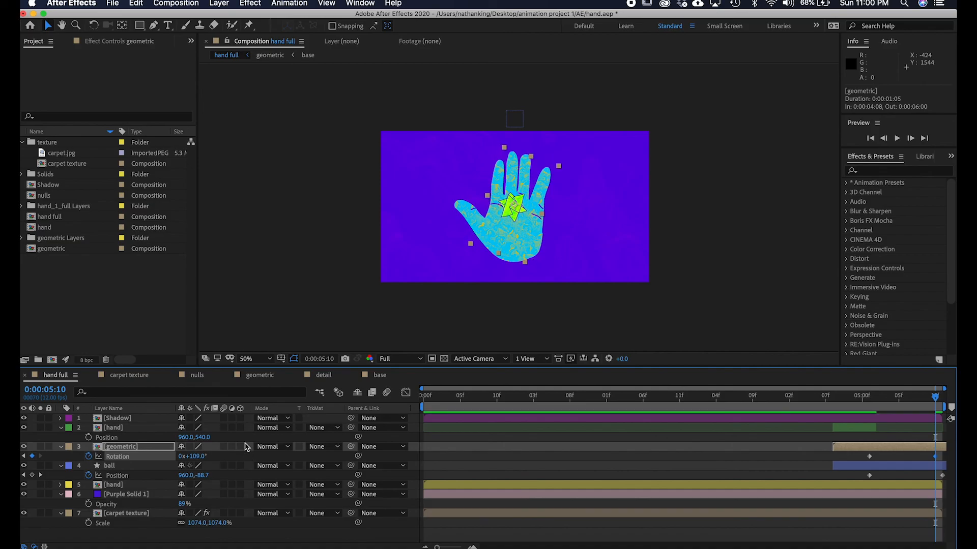
key("p")
left_click_drag(203, 456, 78, 455)
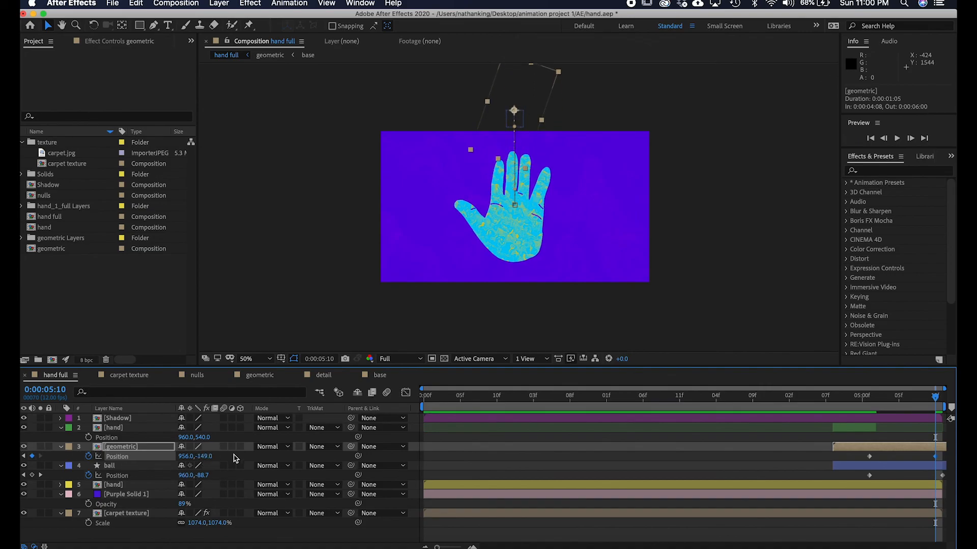
key("r")
left_click_drag(195, 456, 216, 457)
Back at 0:00:05:01, set the geometric layer's anchor point to 989, 559 and reveal its animated properties.
left_click_drag(926, 405, 869, 412)
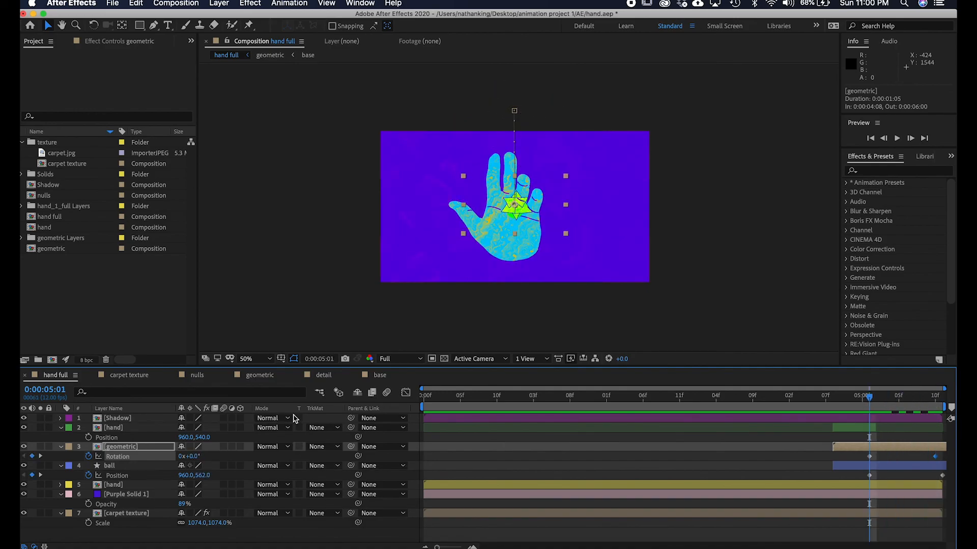
key("a")
mouse_move(206, 456)
left_mouse_down()
mouse_move(215, 455)
mouse_move(174, 454)
mouse_move(199, 451)
left_mouse_up()
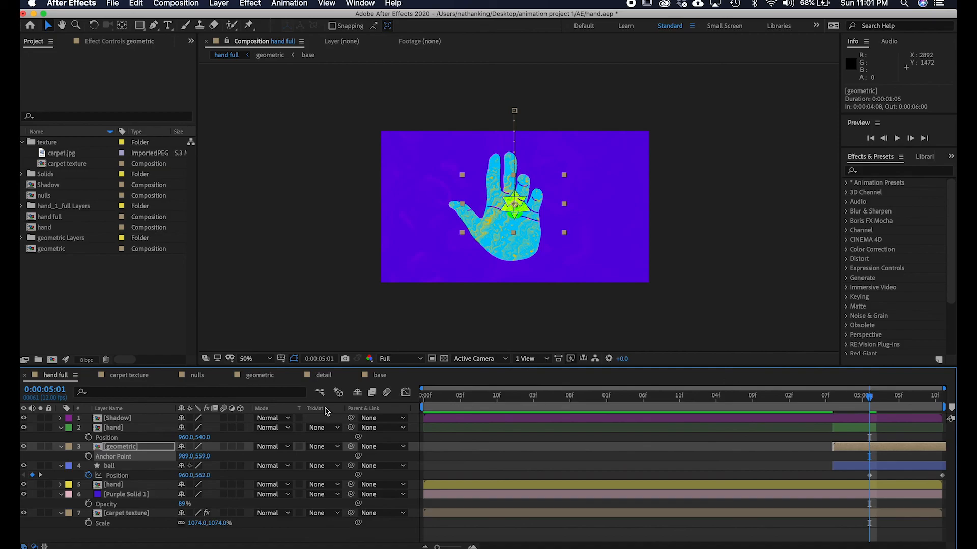
key("u")
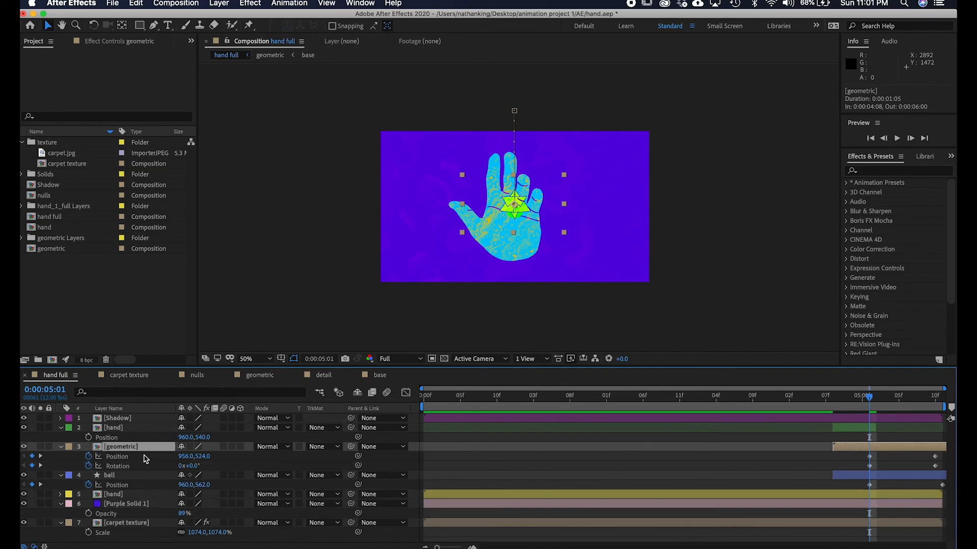
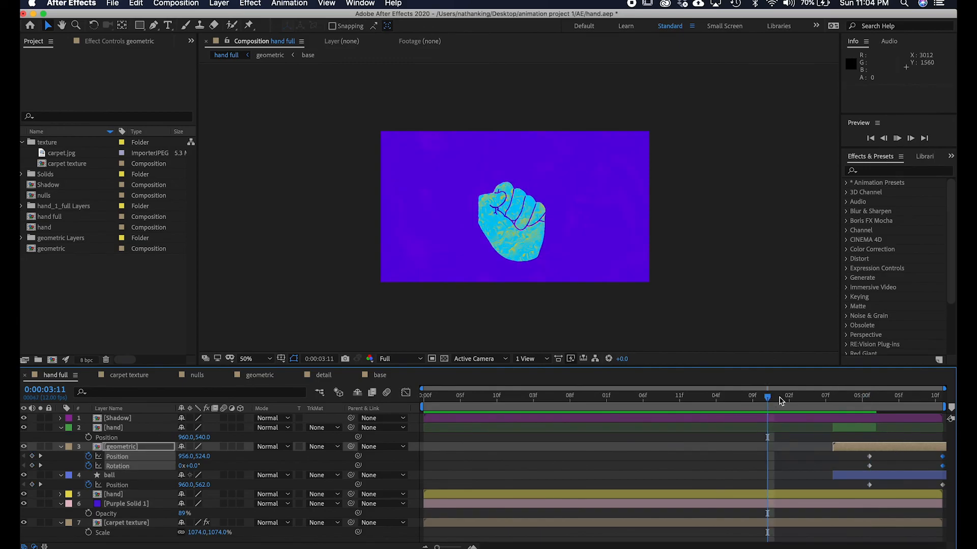
Preview the hand composition and inspect the ball and geometric layers in the timeline.
key("space")
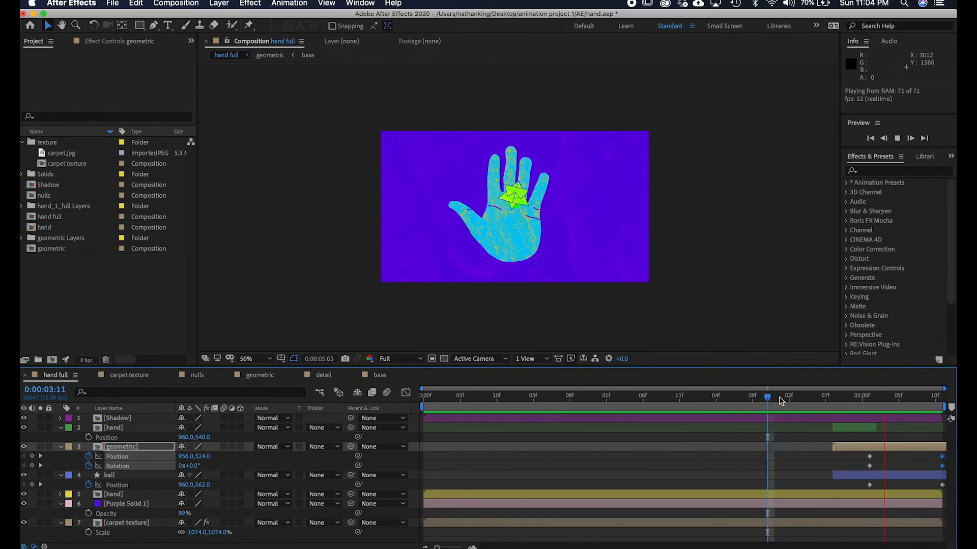
left_click(900, 475)
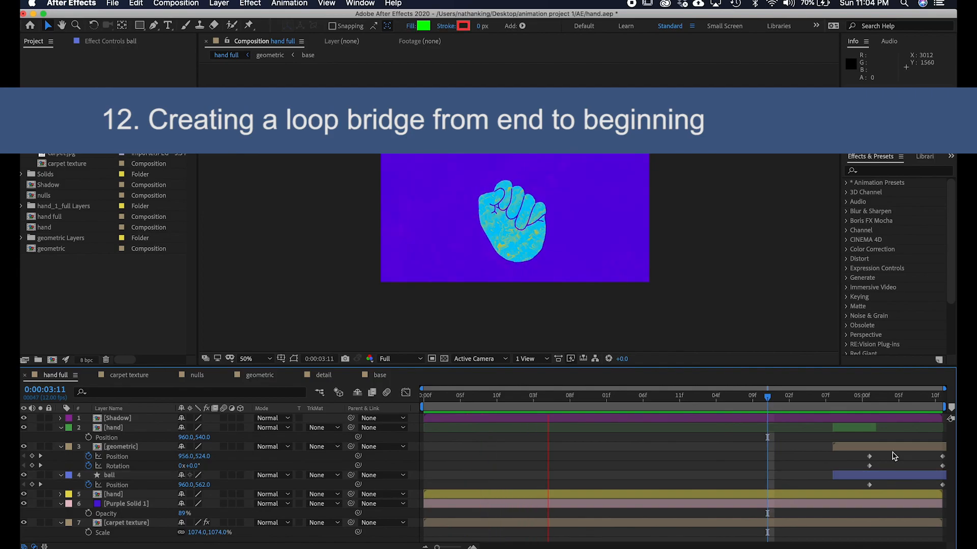
left_click(896, 450)
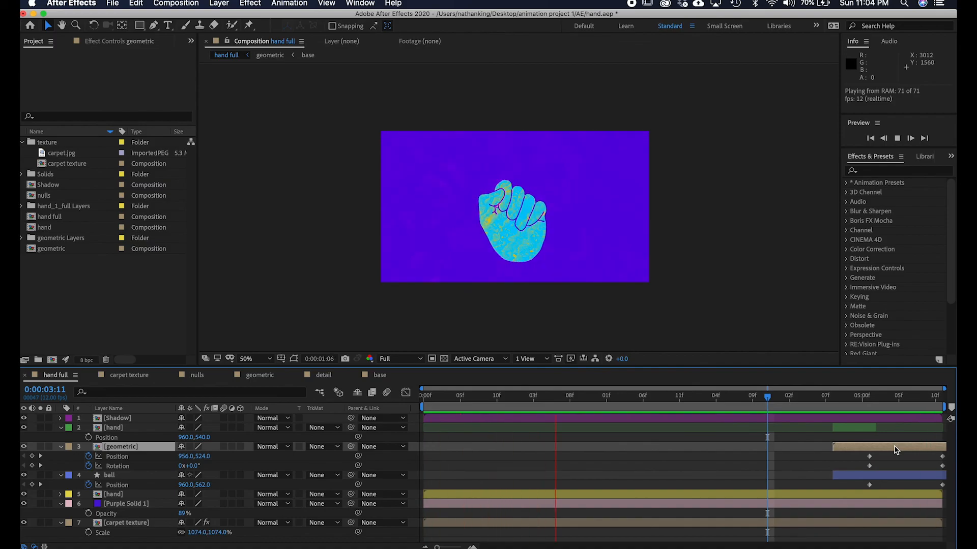
key("space")
left_click(925, 451)
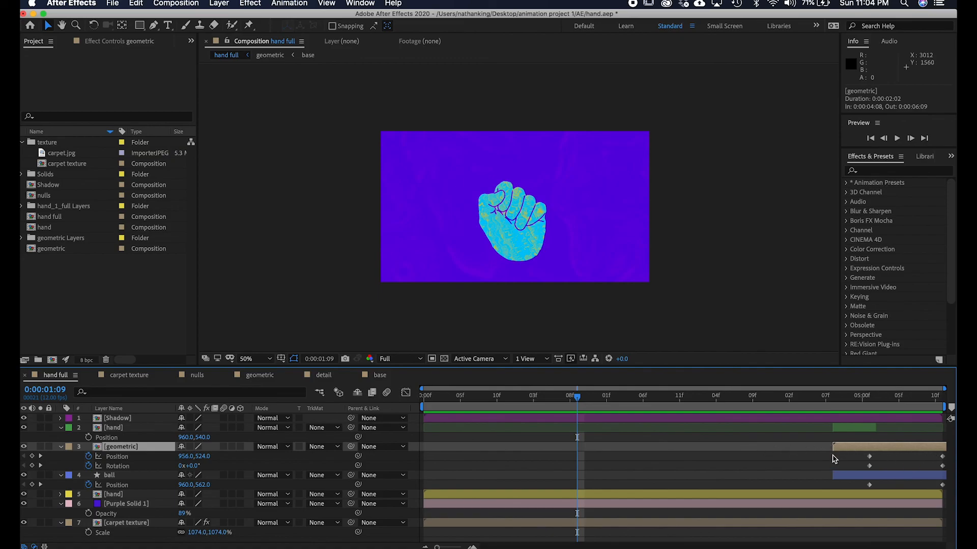
left_click(840, 476)
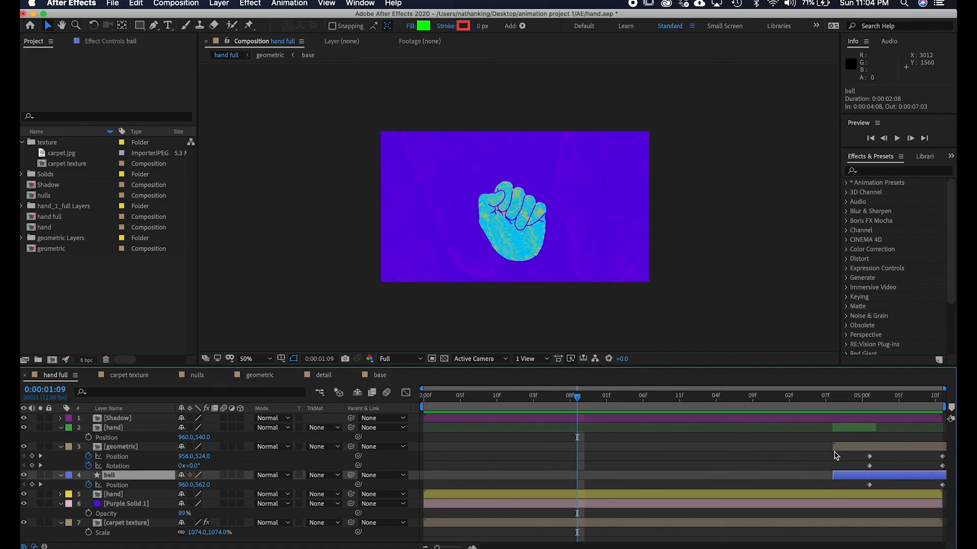
left_click(836, 448)
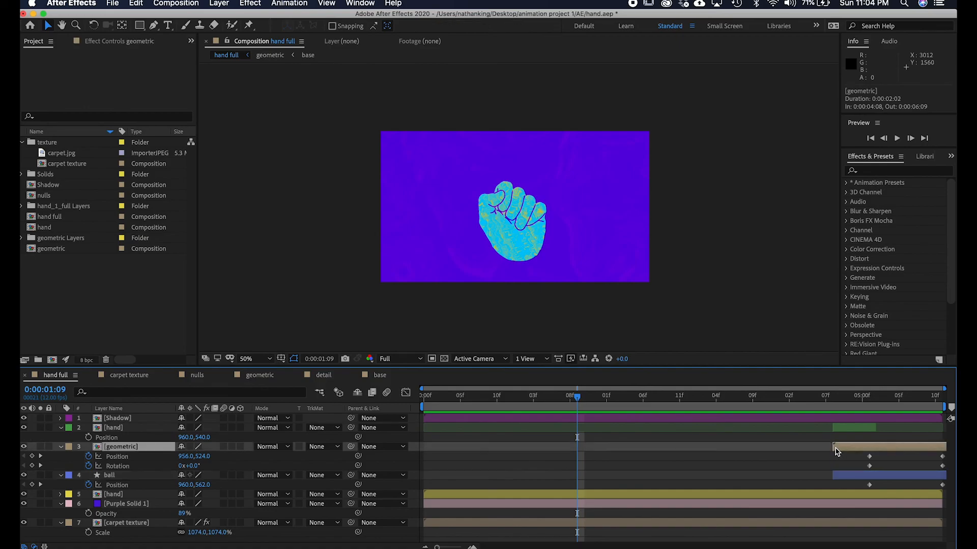
Try sliding the geometric layer earlier and spreading its Position and Rotation keyframes apart.
key("i")
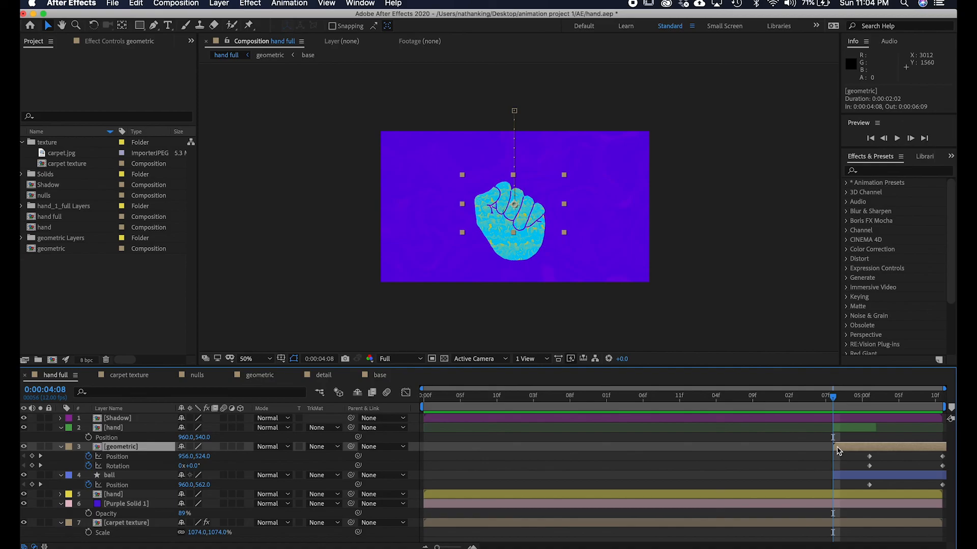
left_click_drag(883, 450, 750, 441)
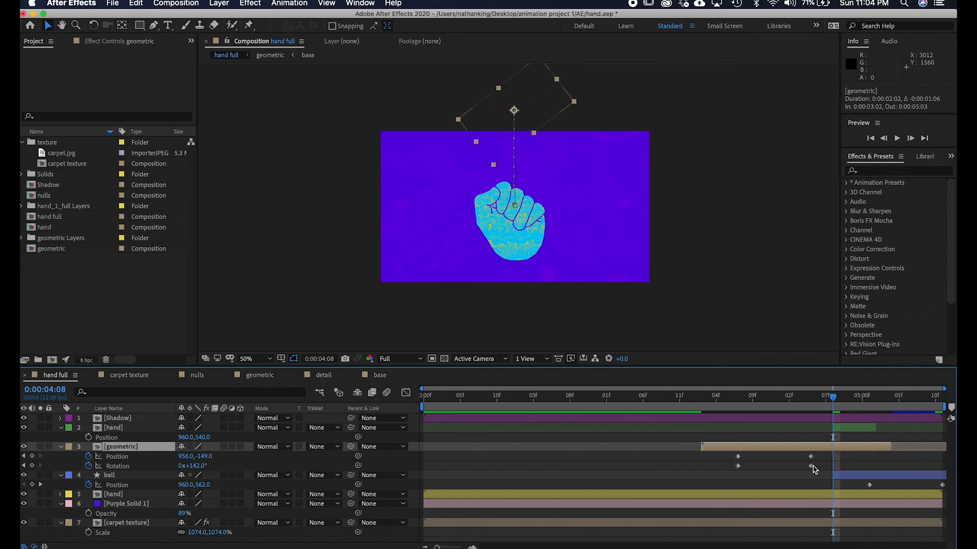
left_click_drag(890, 447, 919, 446)
left_click(804, 456)
mouse_move(801, 456)
left_mouse_down()
mouse_move(817, 472)
mouse_move(894, 461)
left_mouse_up()
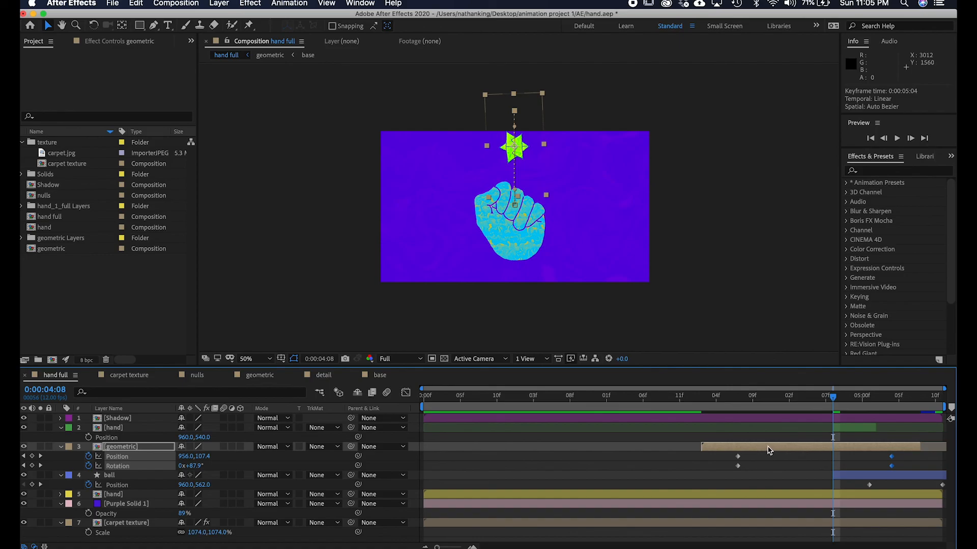
left_click_drag(754, 451, 885, 448)
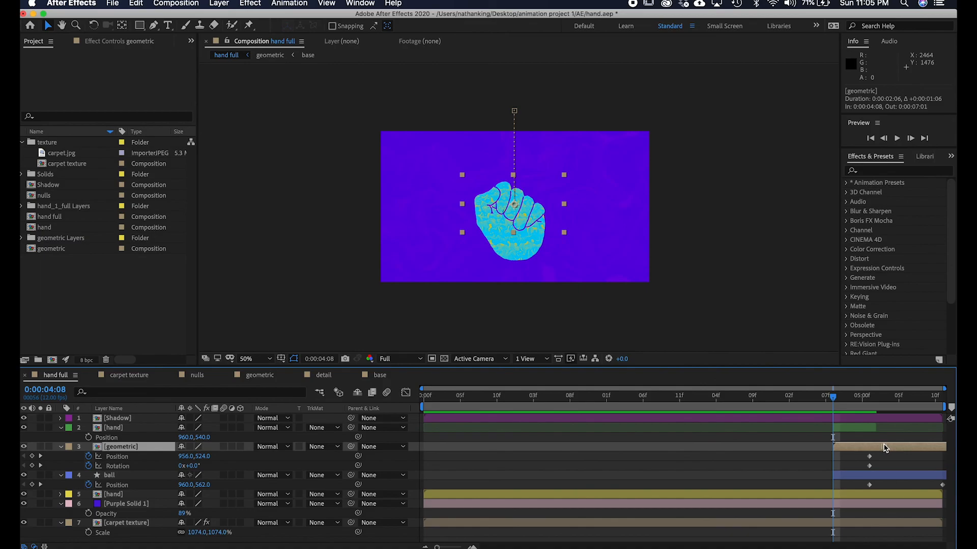
Apply Easy Ease to the geometric layer's Position and Rotation keyframes.
left_click_drag(837, 404, 803, 389)
key("space")
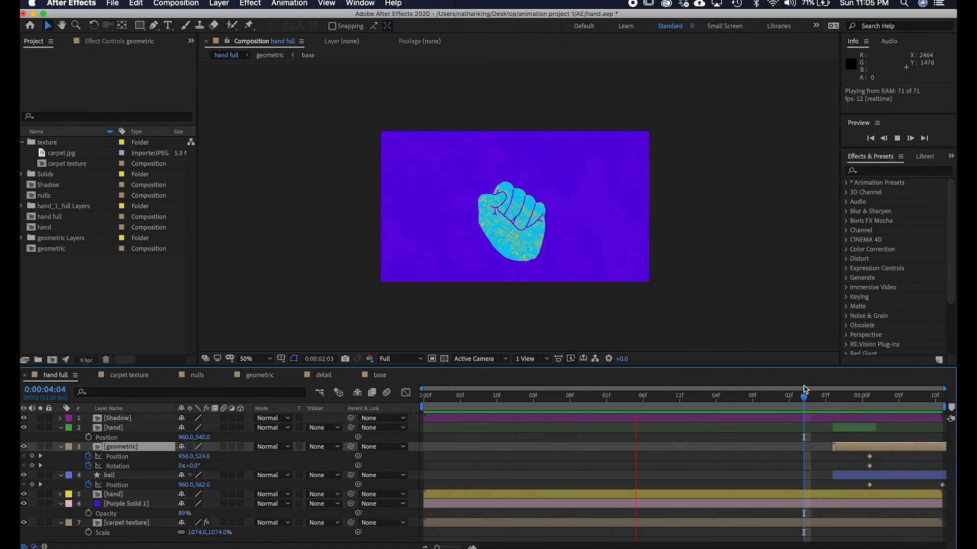
key("space")
left_click_drag(872, 451, 885, 466)
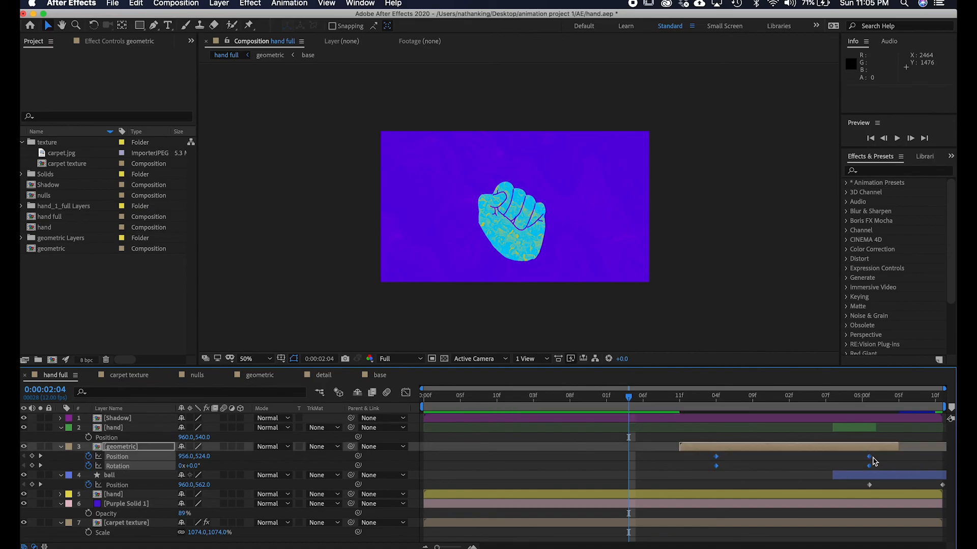
right_click(717, 460)
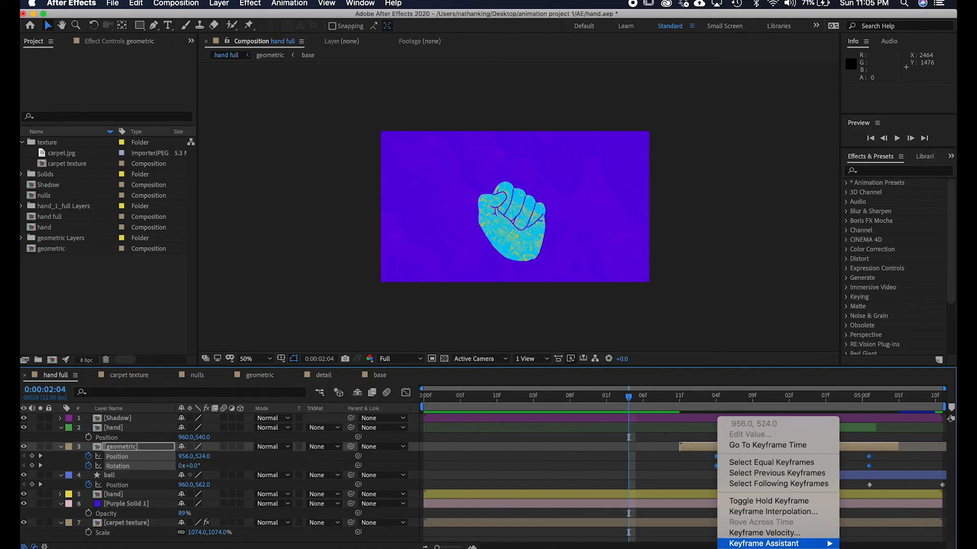
mouse_move(783, 545)
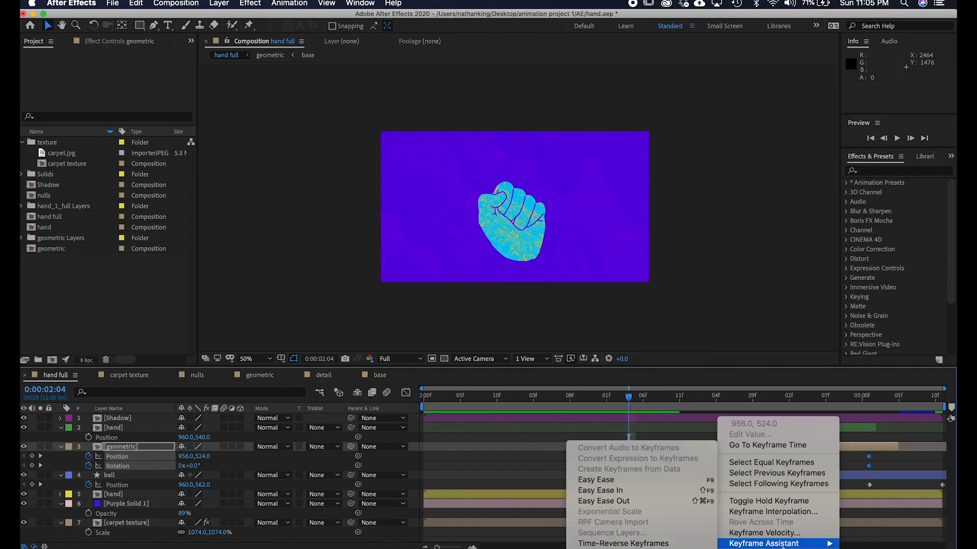
left_click(598, 483)
Scrub and preview the eased geometric animation.
left_click(708, 398)
mouse_move(714, 405)
left_mouse_down()
mouse_move(793, 402)
mouse_move(698, 402)
left_mouse_up()
key("space")
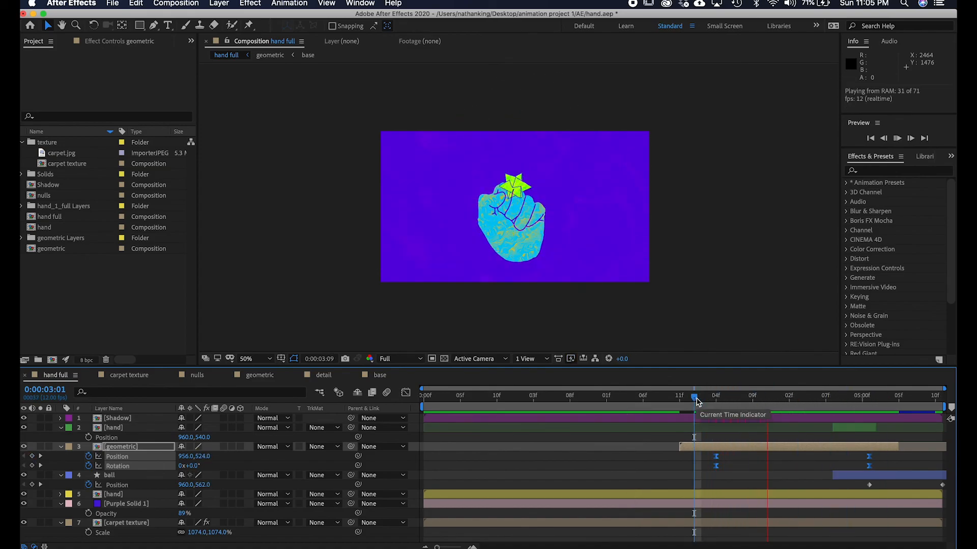
key("space")
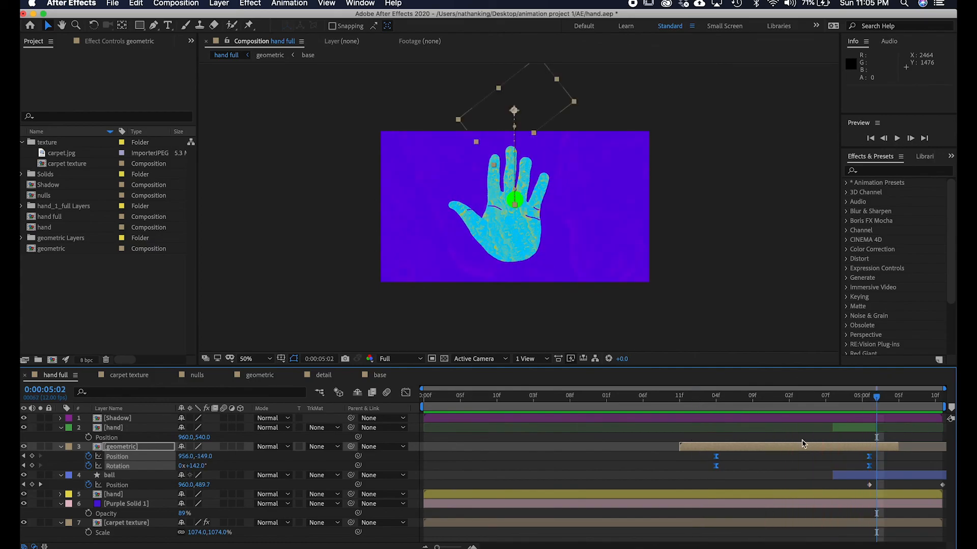
Slide the geometric layer back so it begins at 0:00:04:08 and preview the result.
left_click_drag(726, 448, 877, 451)
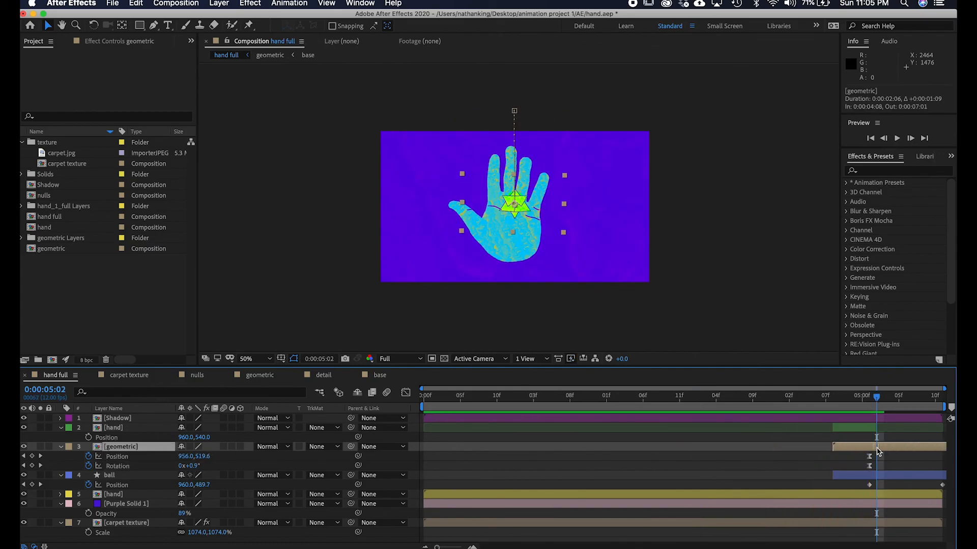
left_click(846, 396)
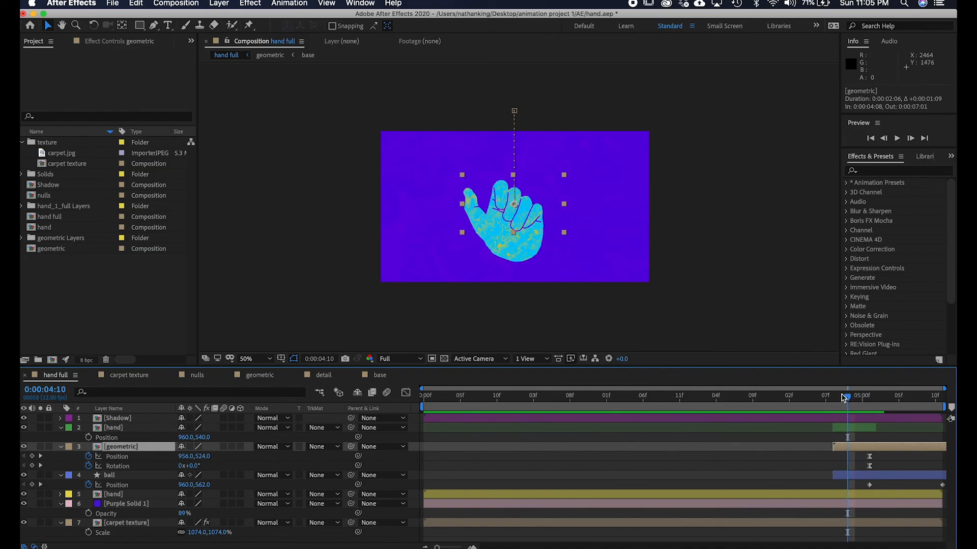
key("space")
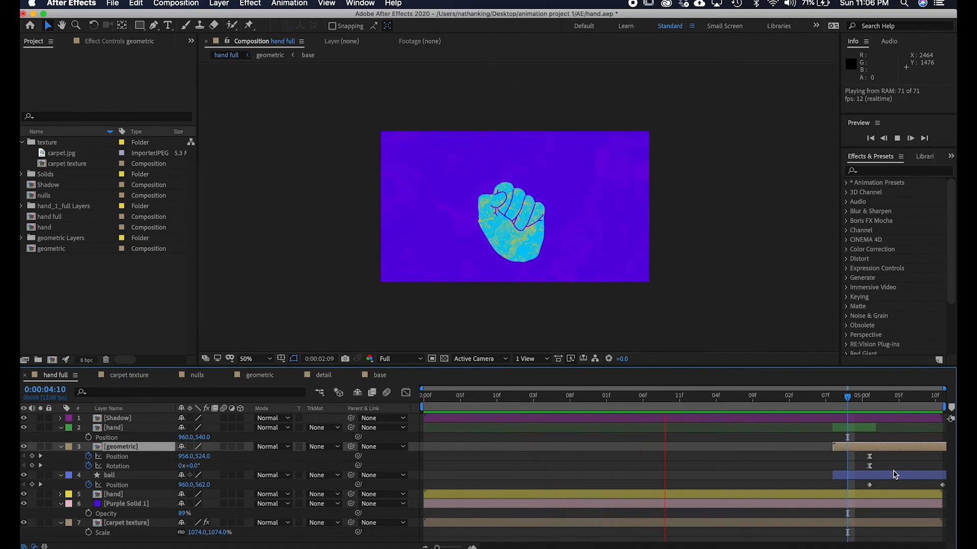
key("space")
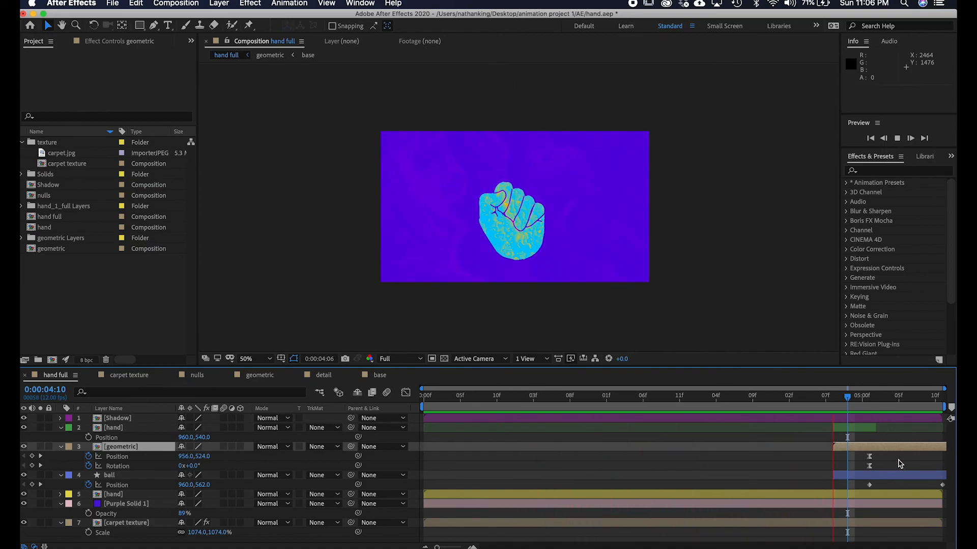
Duplicate the geometric layer and slide the copy to start at the beginning of the composition.
left_click(894, 457)
left_click(886, 450)
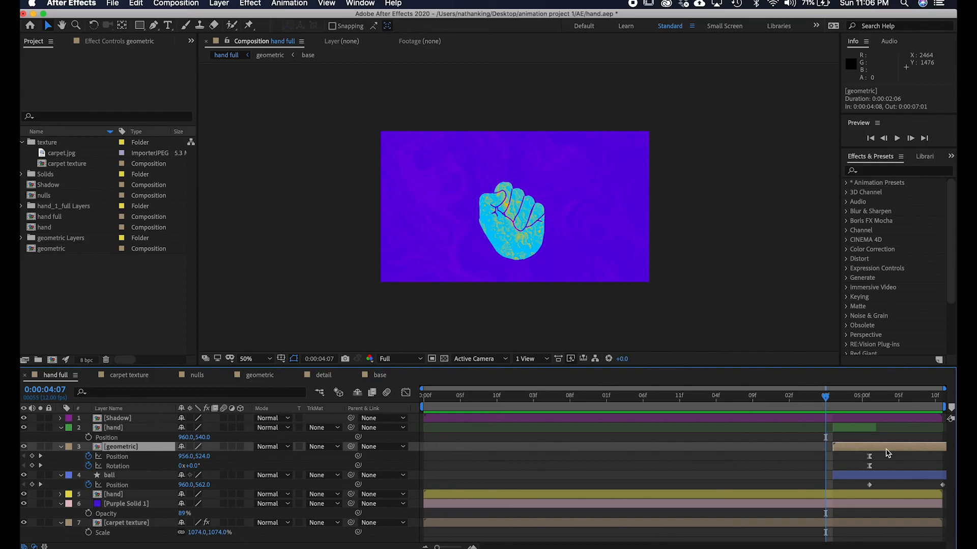
key("super+d")
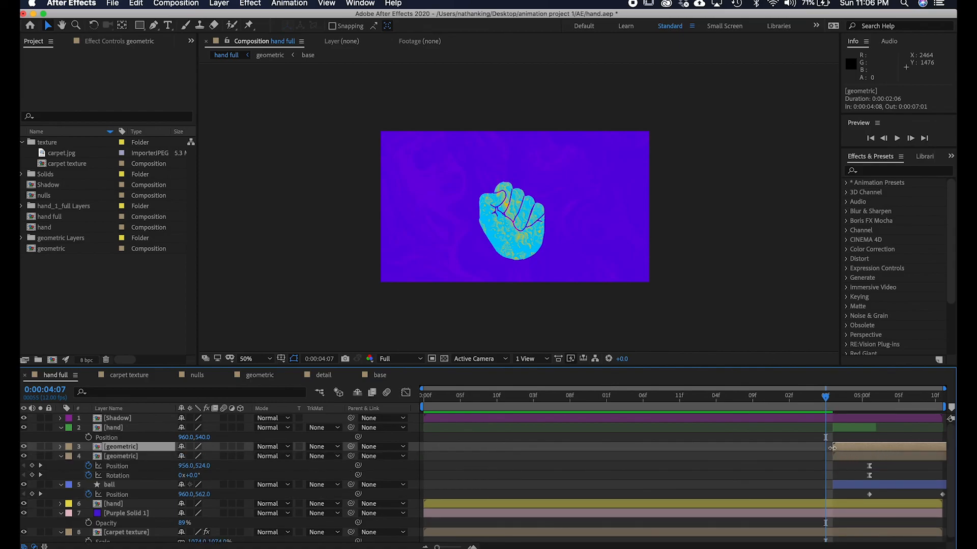
left_click_drag(832, 448, 440, 449)
left_click_drag(440, 401, 396, 406)
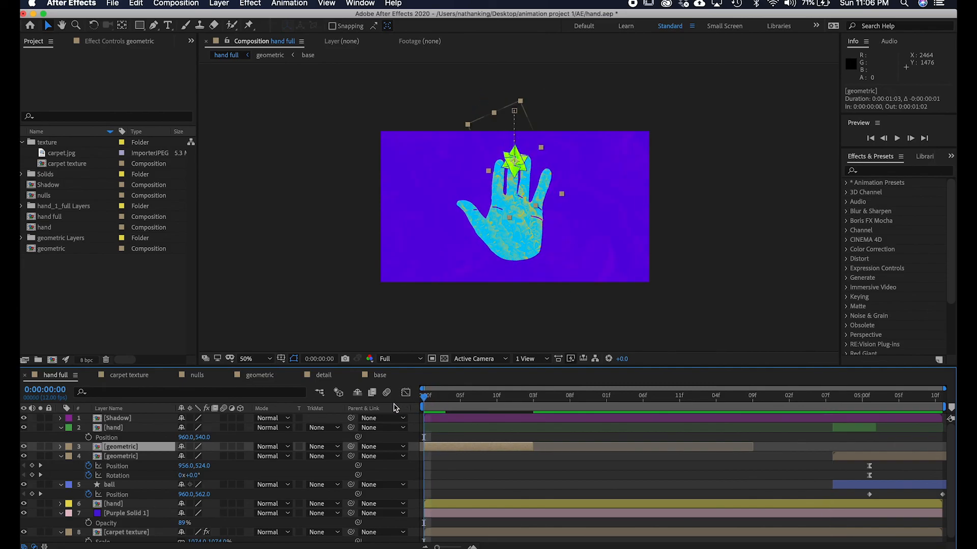
Reveal the keyframed properties of both geometric layers.
left_click(898, 457)
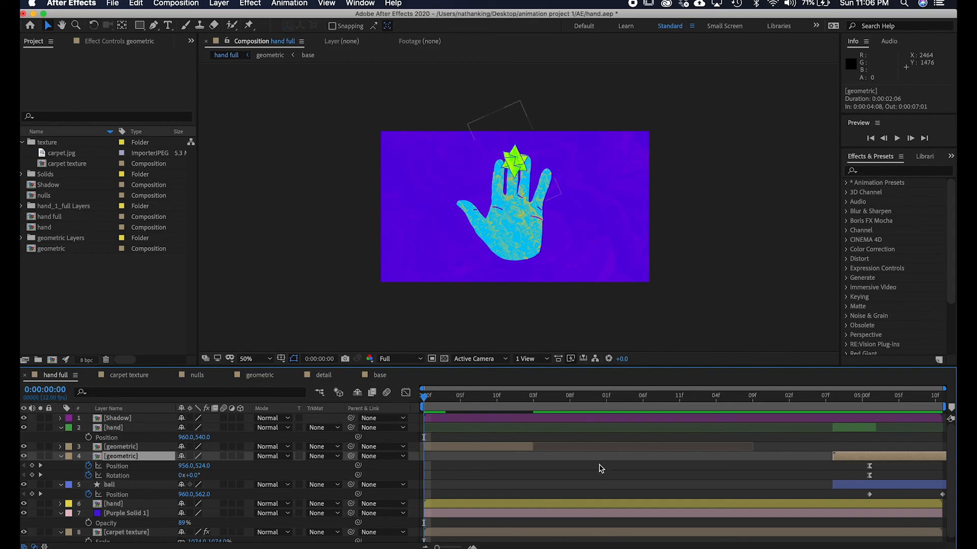
key("u")
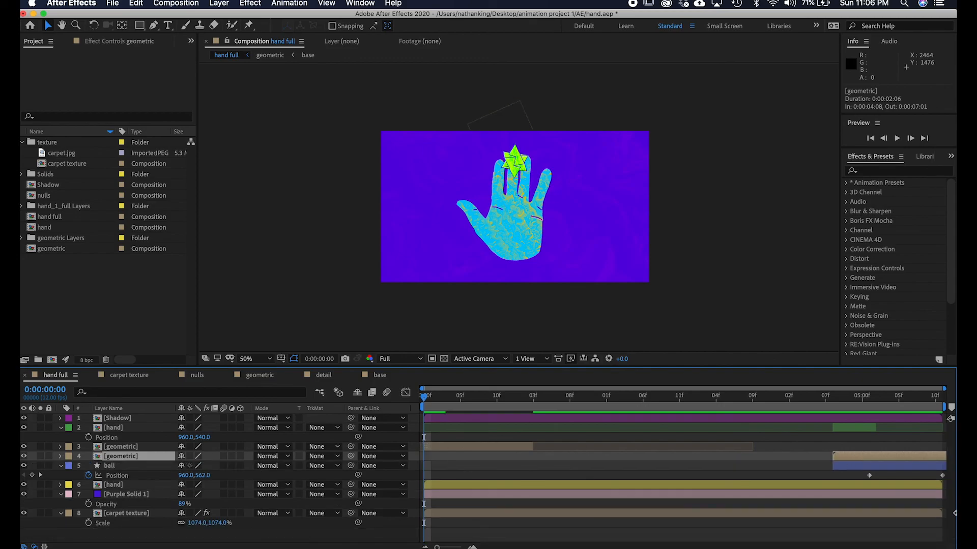
key("u")
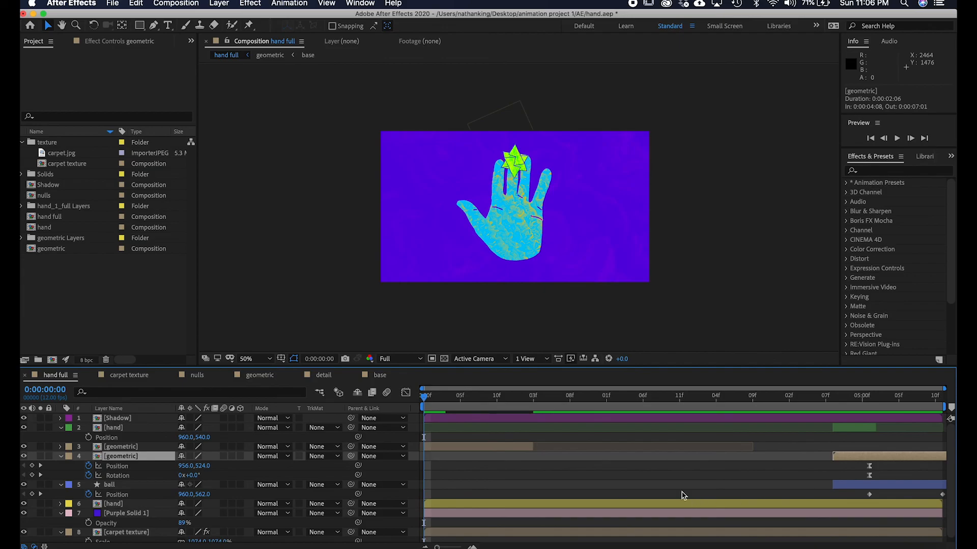
left_click(517, 449)
key("u")
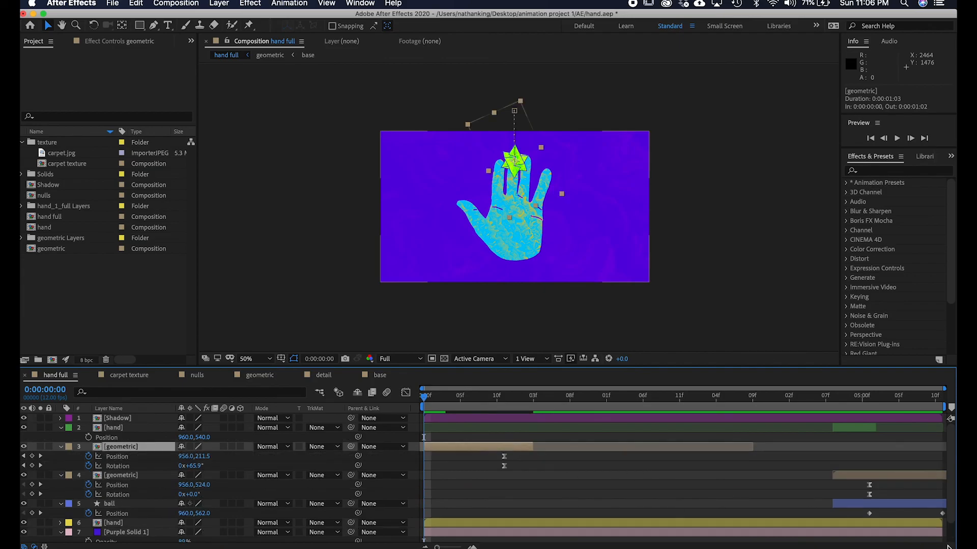
Scrub and preview the end of the composition with both geometric layers.
left_click(916, 477)
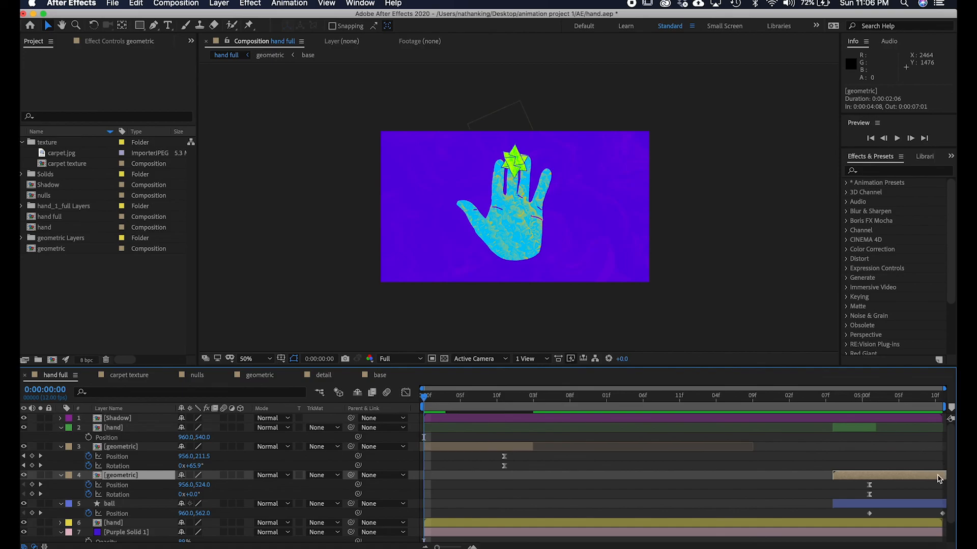
left_click(878, 406)
key("space")
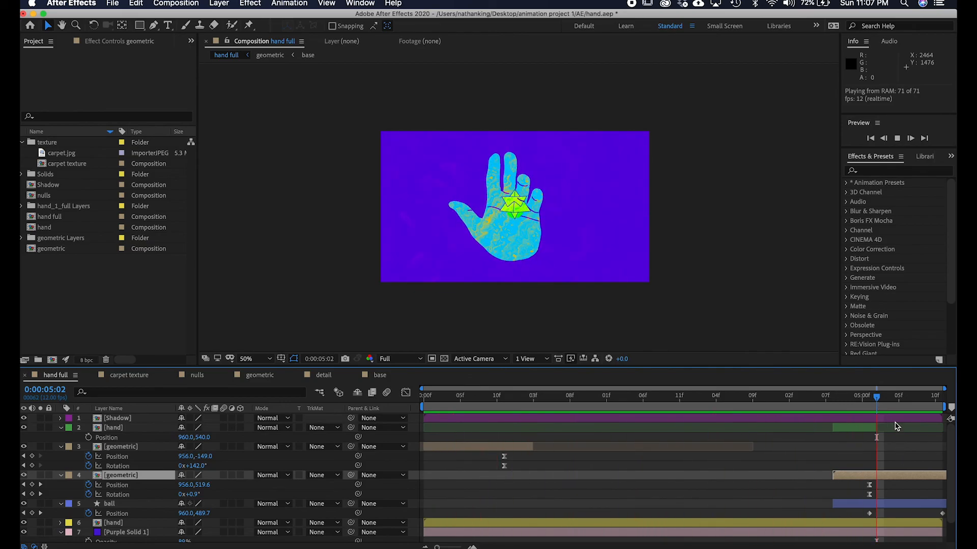
key("space")
left_click(674, 405)
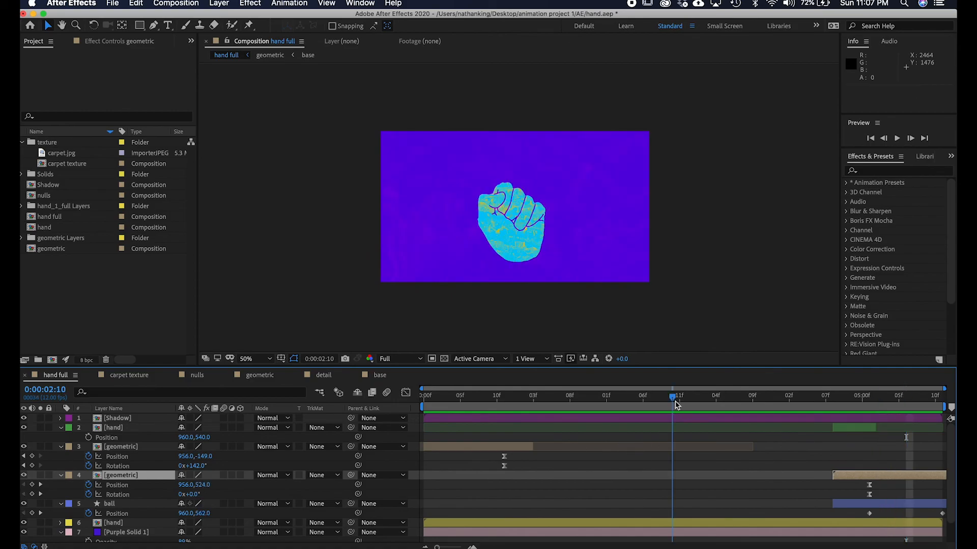
left_click_drag(676, 404, 899, 413)
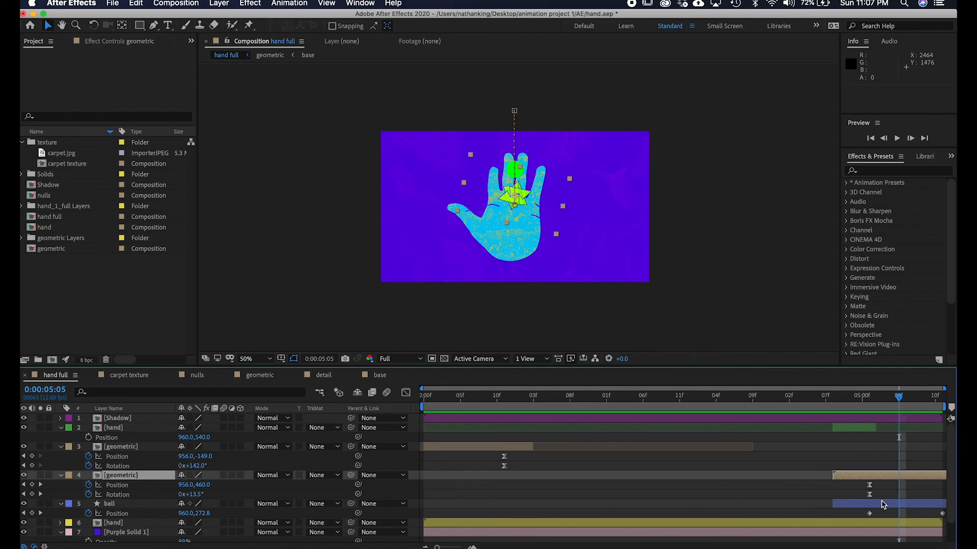
Preview the loop from the composition's end back into its beginning.
left_click(858, 421)
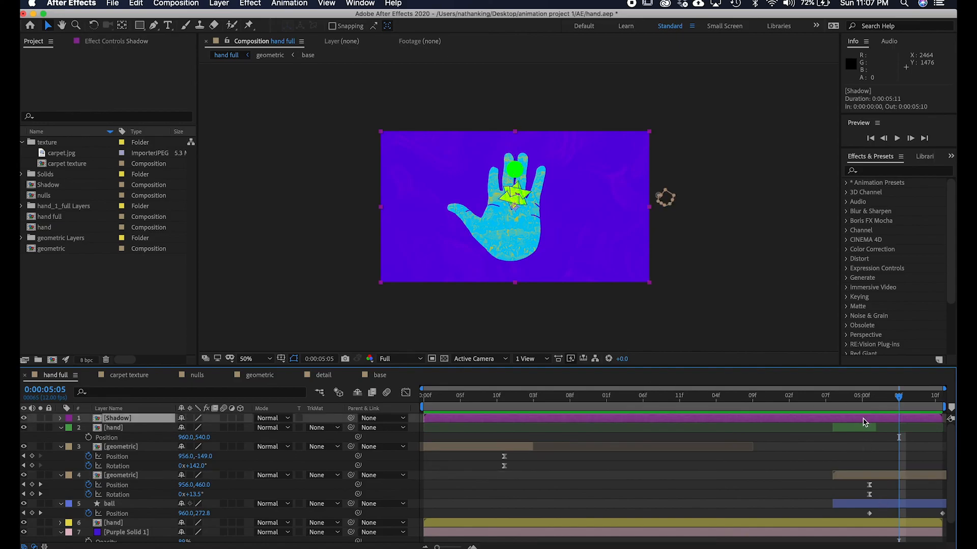
left_click(867, 504)
left_click_drag(893, 401, 827, 400)
key("space")
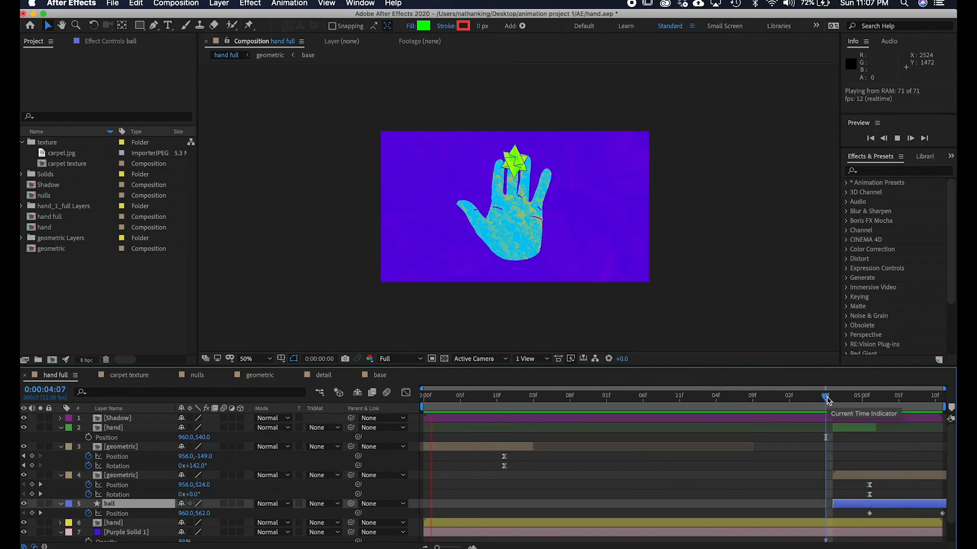
key("space")
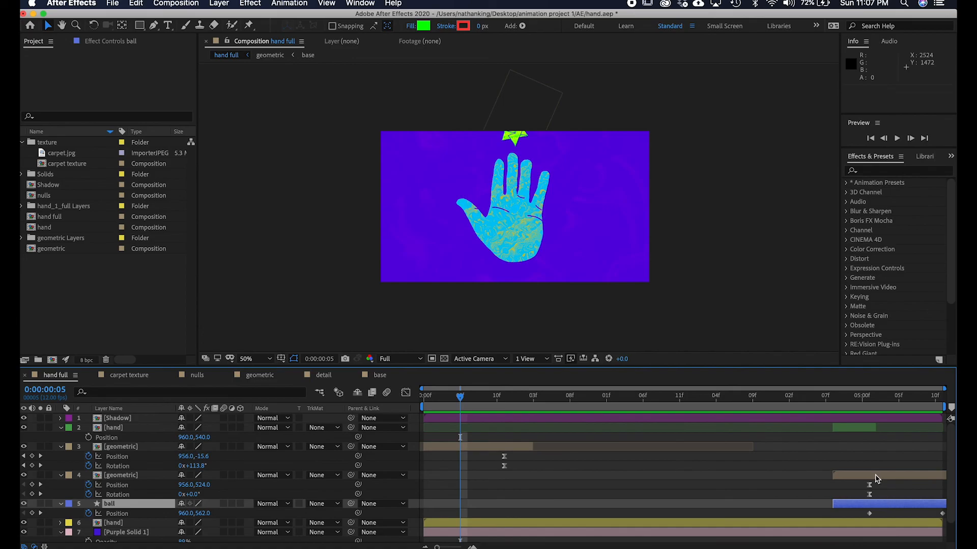
left_click(875, 478)
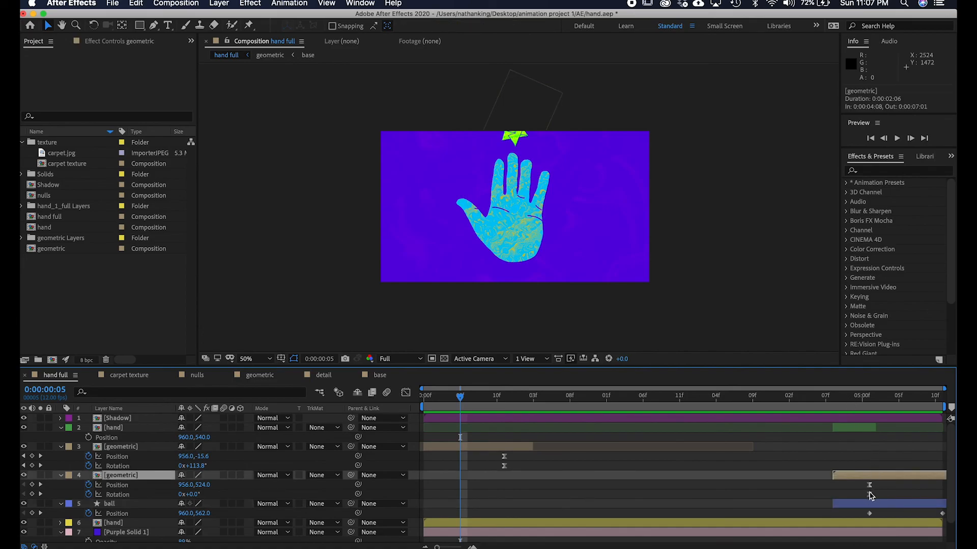
Shift the end geometric layer's position and rotation keyframes back to the layer's start and preview the result.
left_click(868, 405)
left_click_drag(885, 497, 842, 490)
left_click_drag(868, 411, 825, 411)
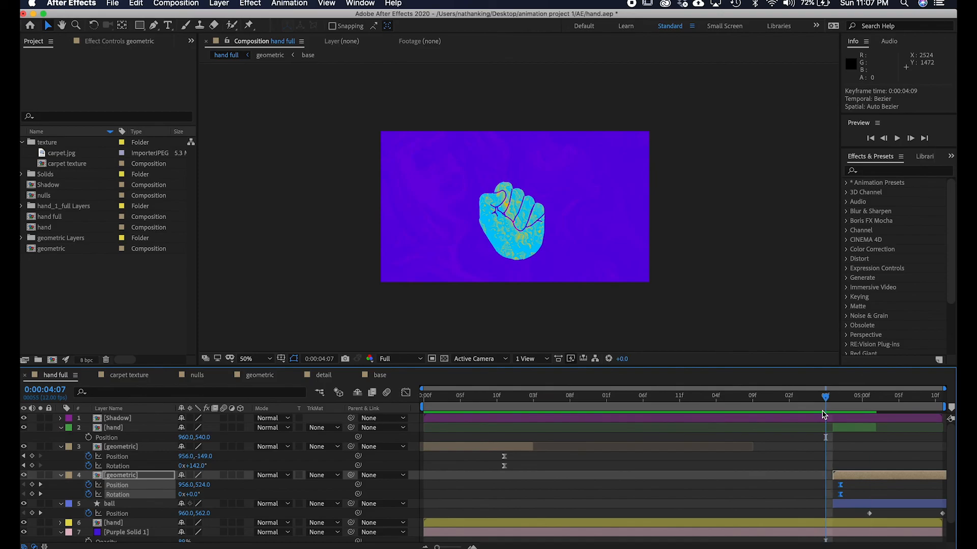
left_click_drag(825, 396, 804, 401)
key("space")
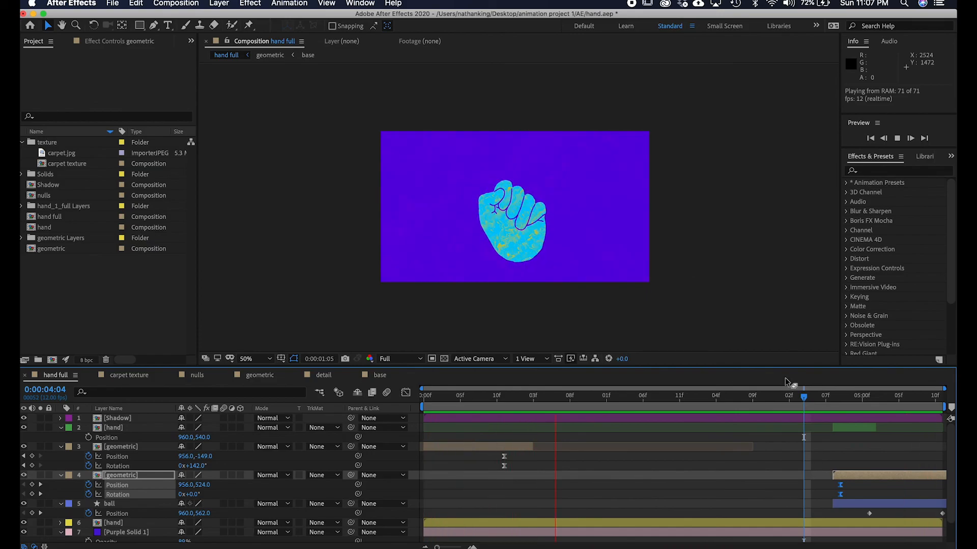
key("space")
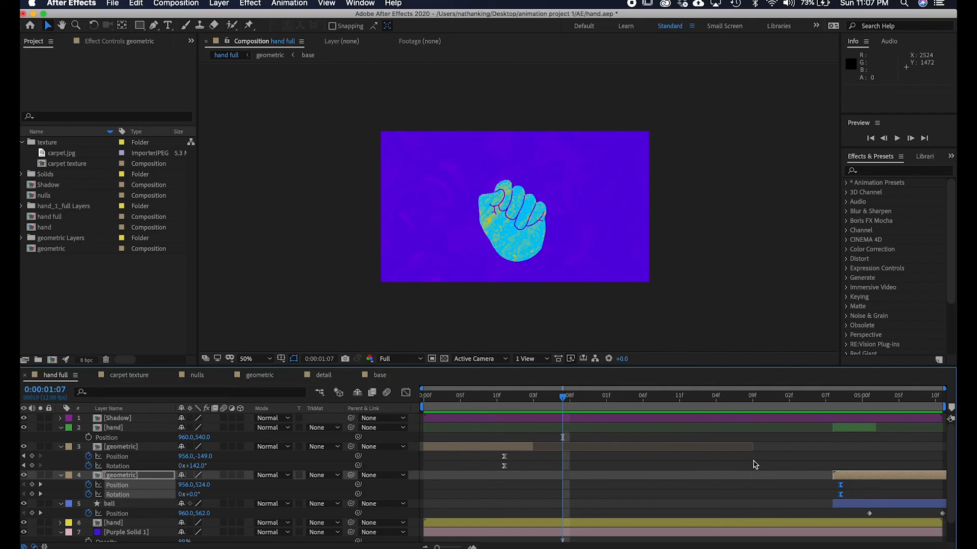
Delete the geometric copy placed at the composition's start.
left_click(866, 478)
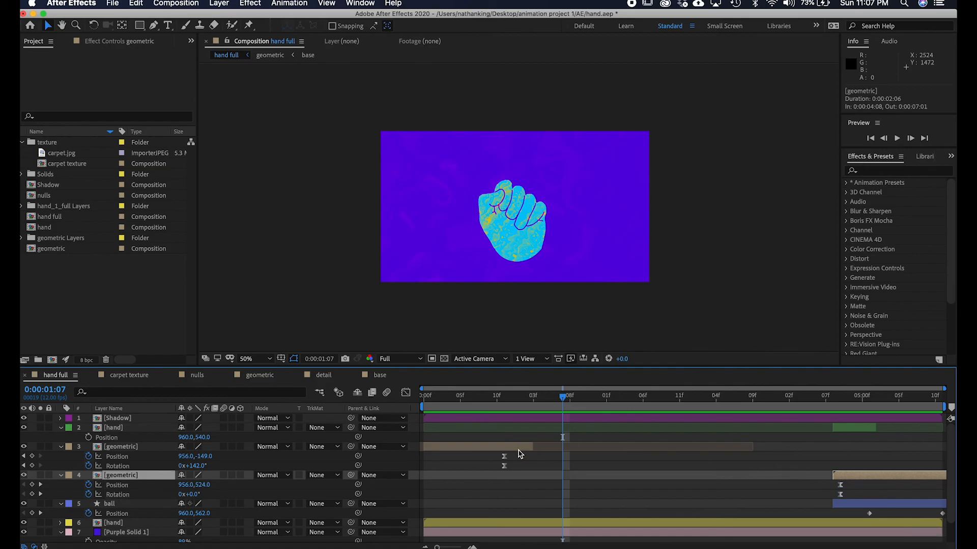
left_click(519, 450)
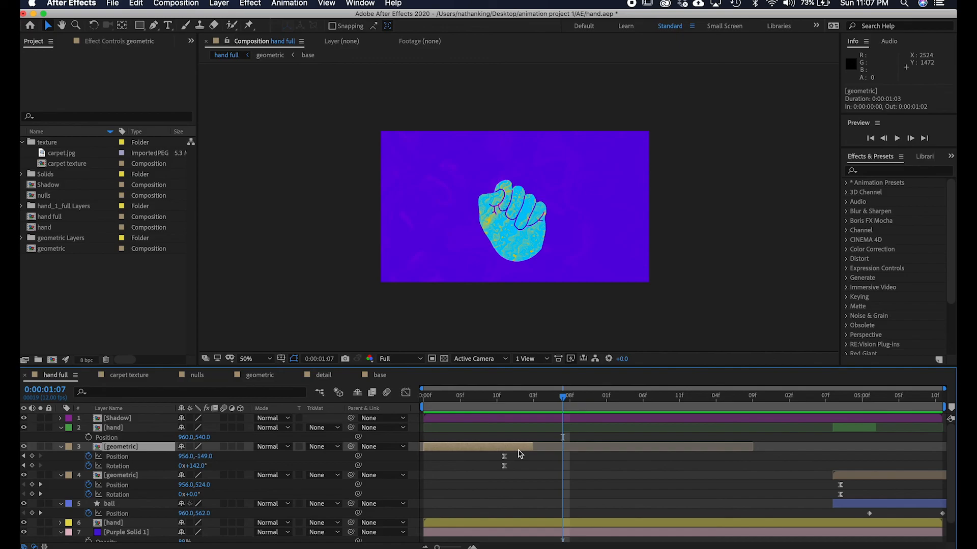
key("Delete")
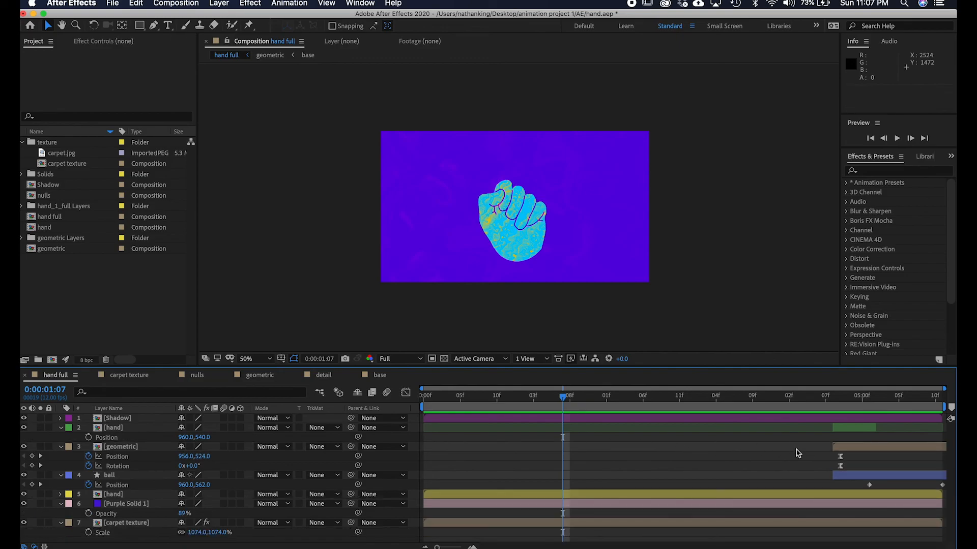
Duplicate the end geometric layer again and slide the copy to the start of the composition.
left_click(856, 447)
key("super+d")
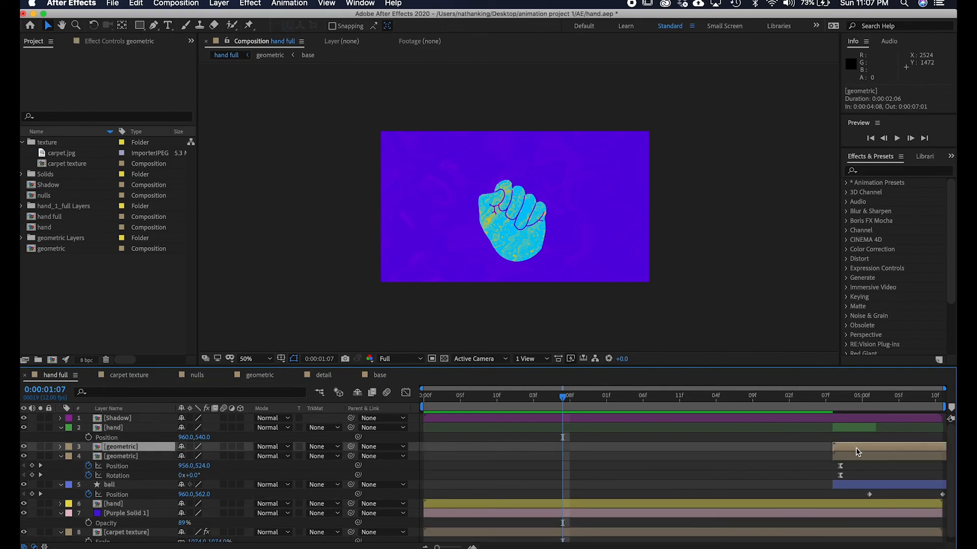
left_click_drag(834, 447, 432, 456)
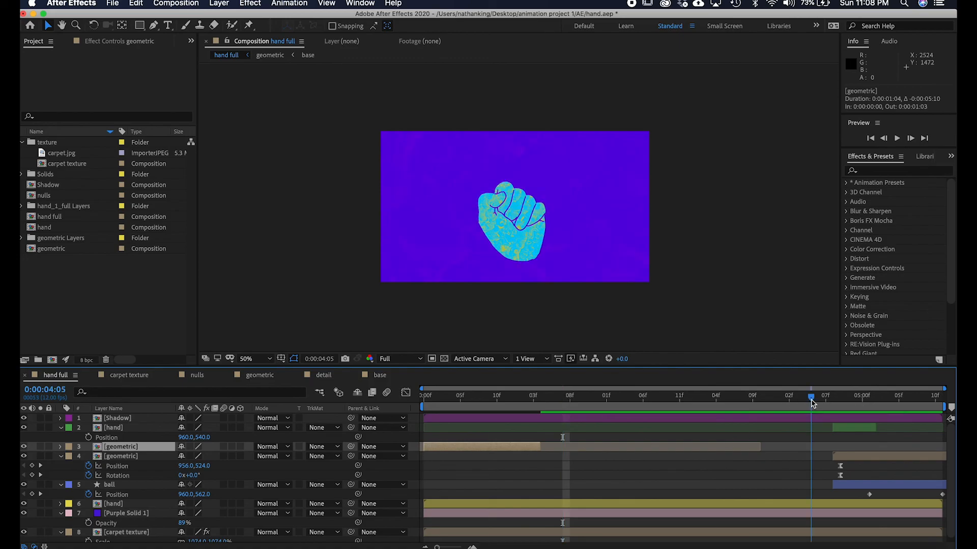
Replay the end-to-beginning loop to check the timing of both geometric layers.
left_click(811, 406)
key("space")
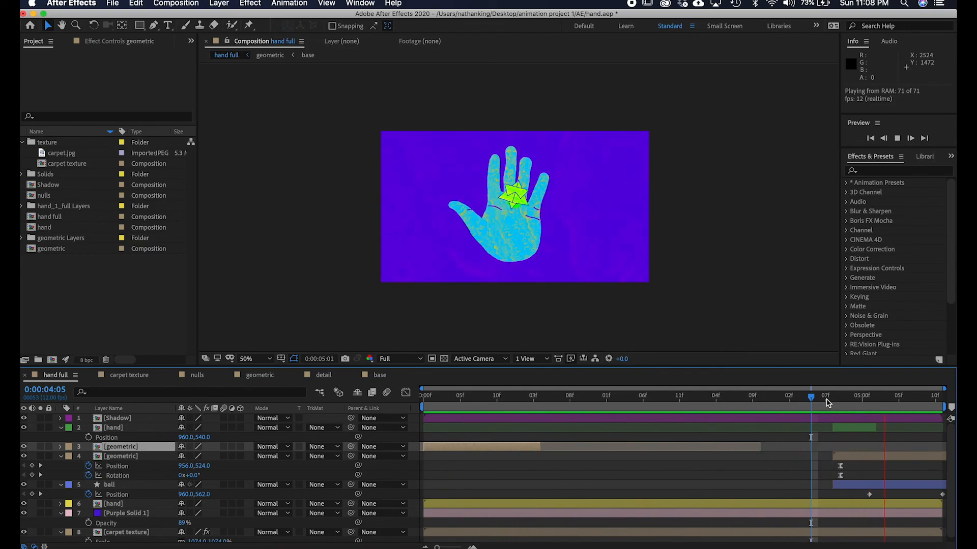
key("space")
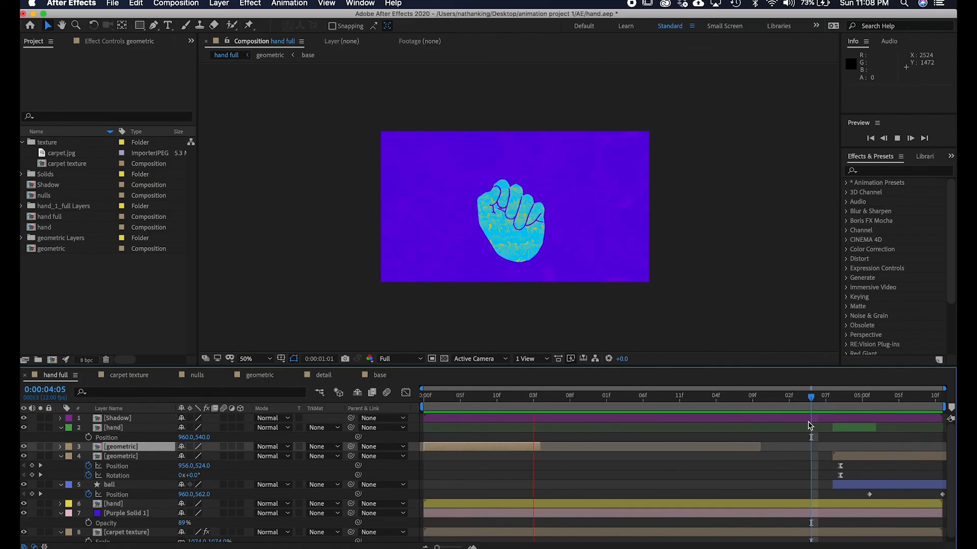
left_click_drag(477, 397, 441, 447)
left_click(839, 402)
key("space")
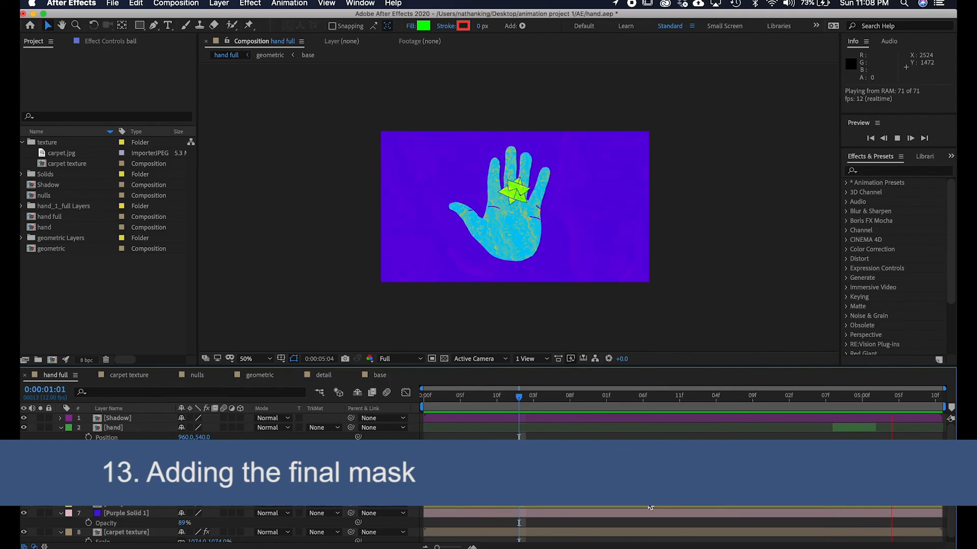
key("space")
left_click_drag(851, 403, 833, 395)
key("/")
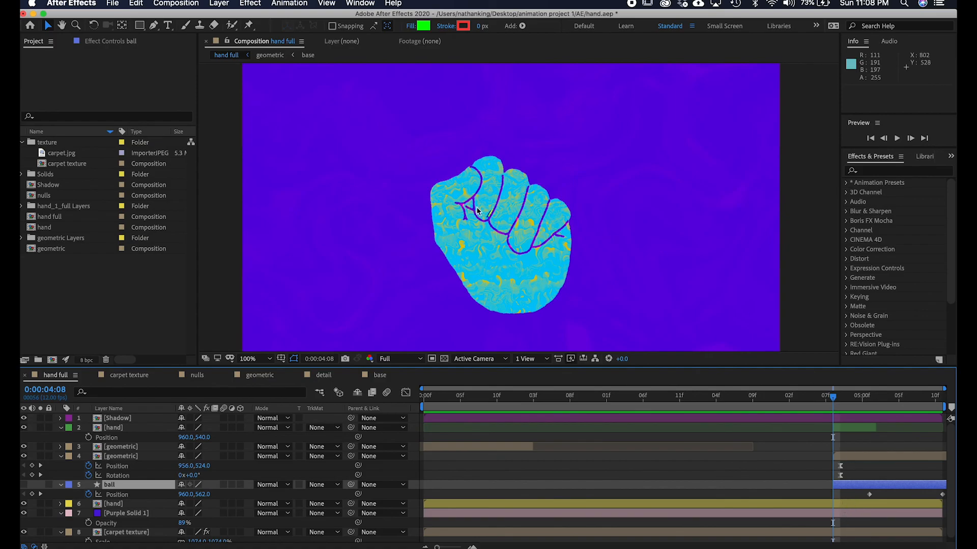
Show the hand layer's mask path and nudge a mask vertex near the palm at 4:08.
left_click(839, 437)
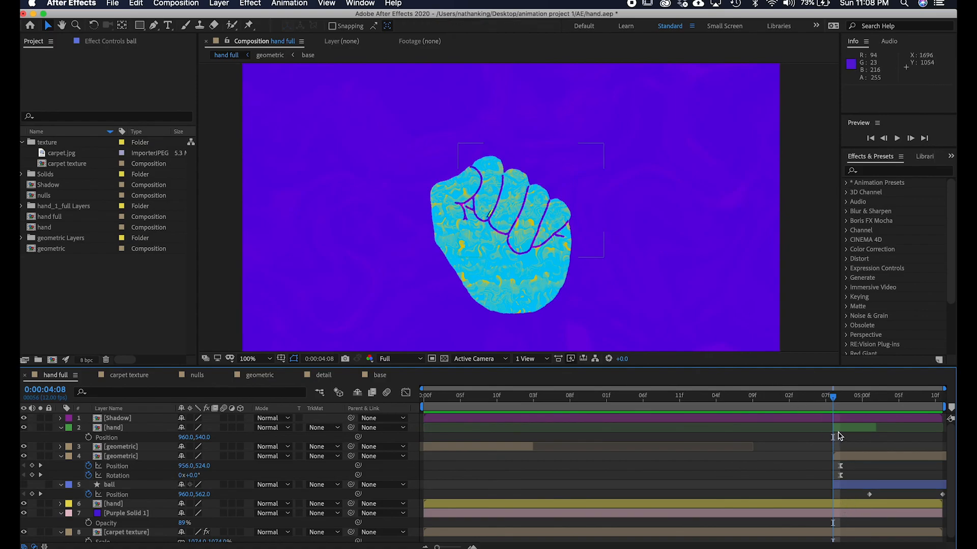
left_click(855, 428)
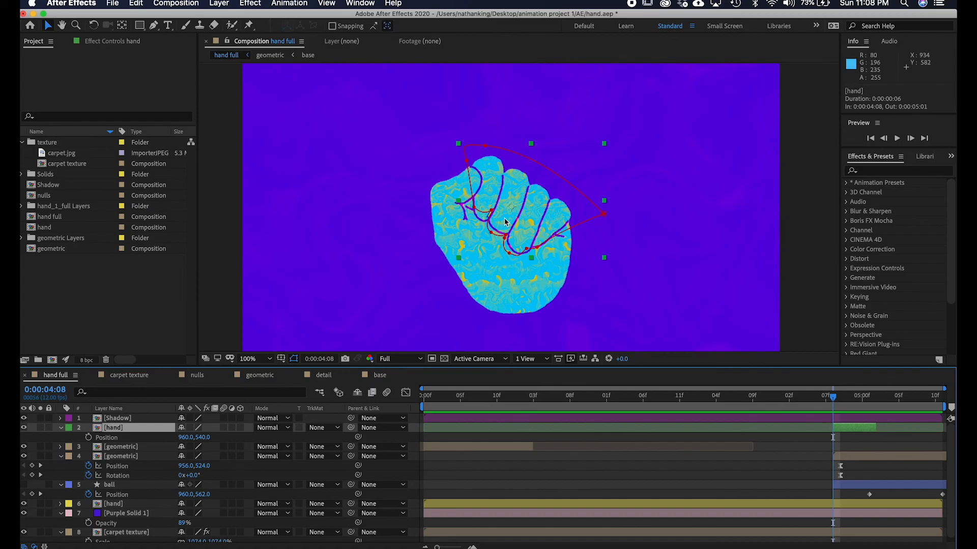
key("period")
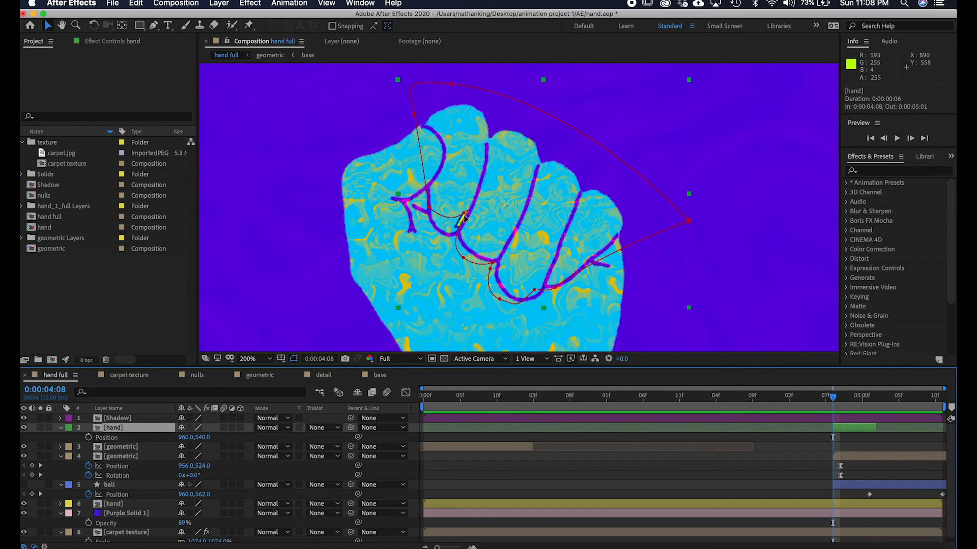
key("m")
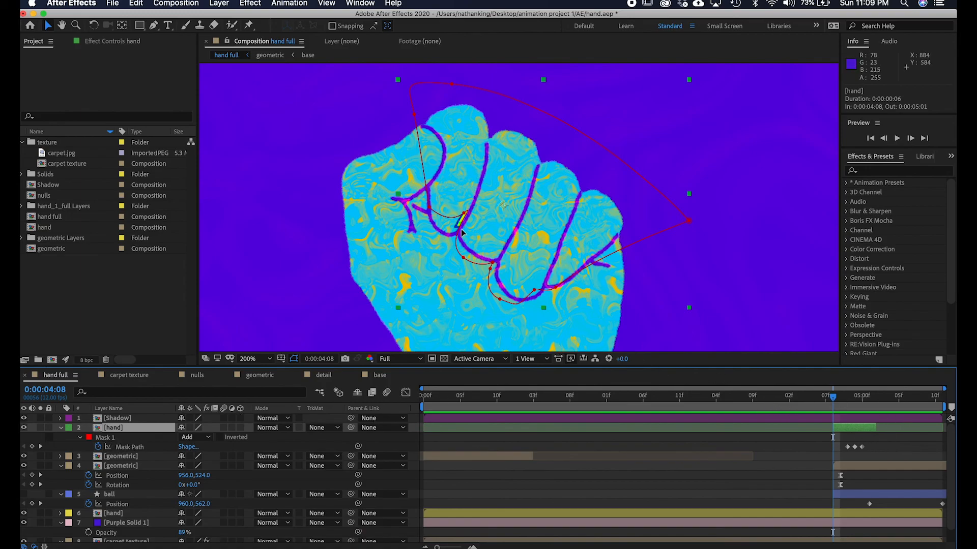
left_click_drag(463, 214, 456, 230)
Tweak the hand mask's palm vertex at 4:09 and add a new mask vertex with the Pen tool at 4:11.
left_click_drag(833, 399, 840, 398)
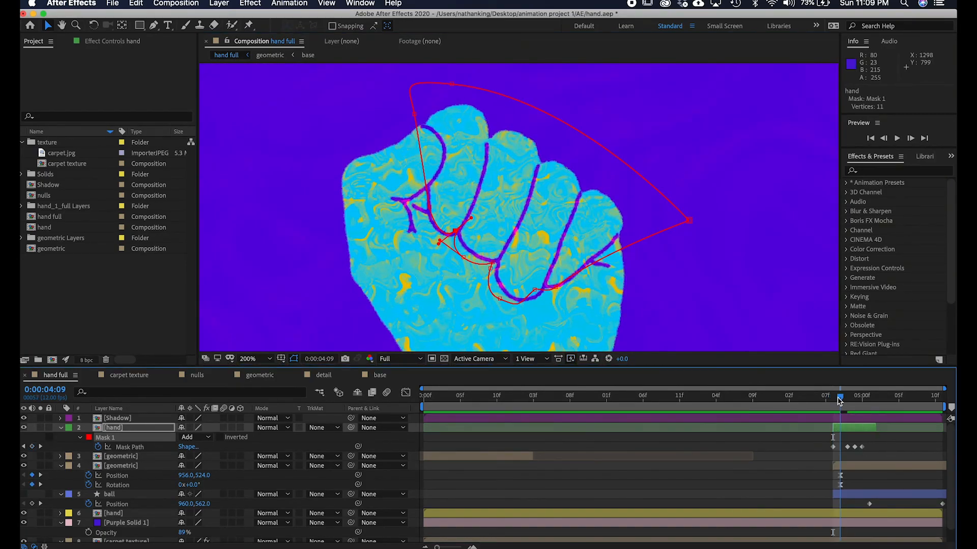
left_click_drag(458, 223, 456, 232)
left_click(848, 398)
left_click_drag(850, 398, 859, 399)
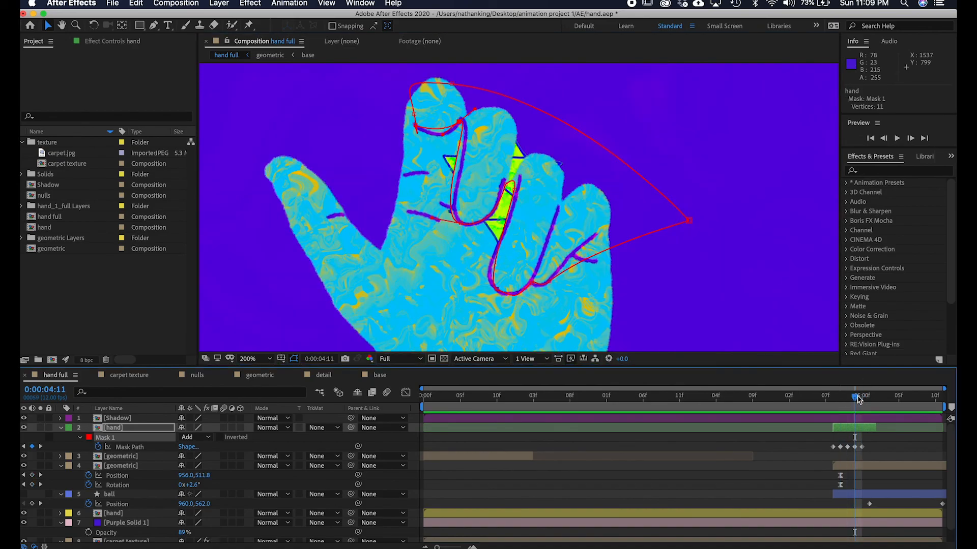
key("g")
left_click(520, 101)
left_click_drag(522, 102, 536, 117)
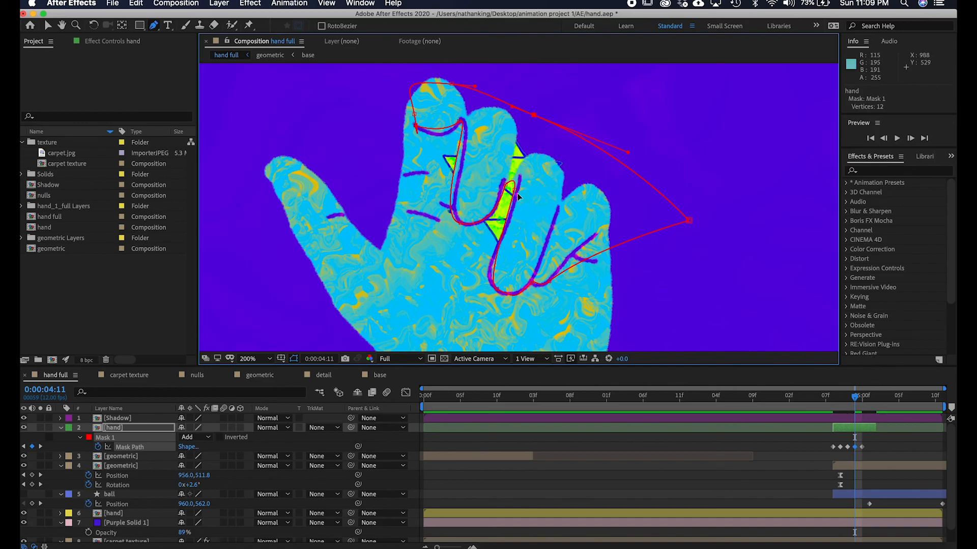
left_click_drag(510, 188, 510, 195)
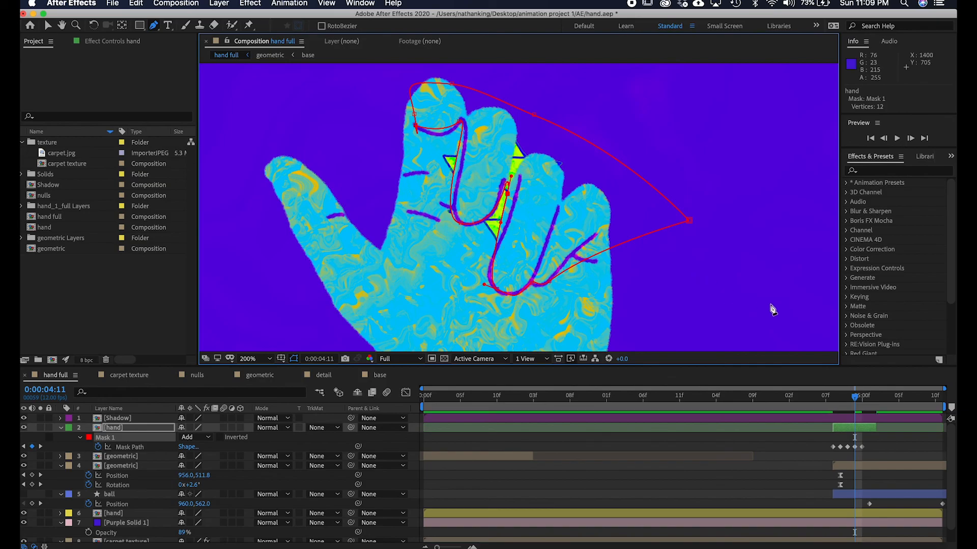
Reshape the hand mask at 5:00 so it wraps around the geometric shape between the fingers.
left_click(865, 467)
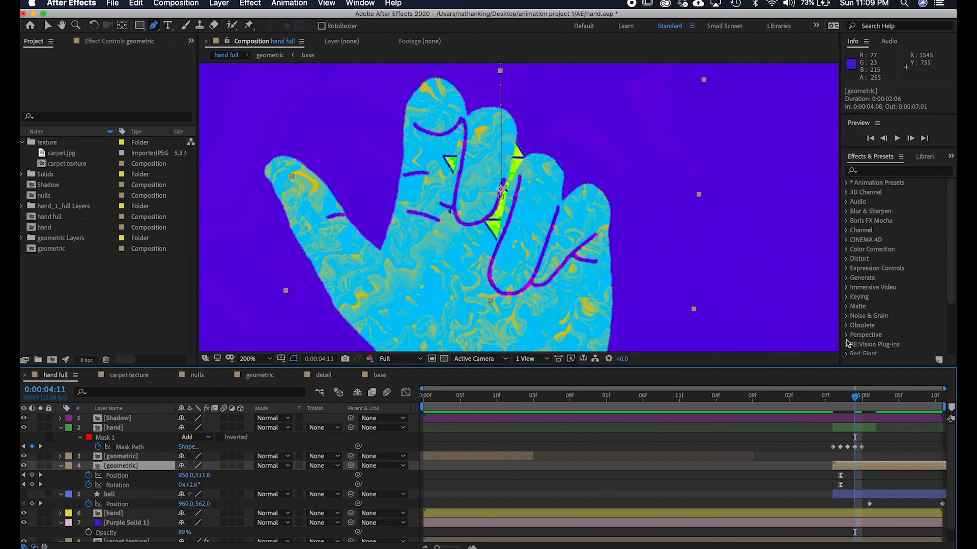
left_click_drag(857, 398, 866, 399)
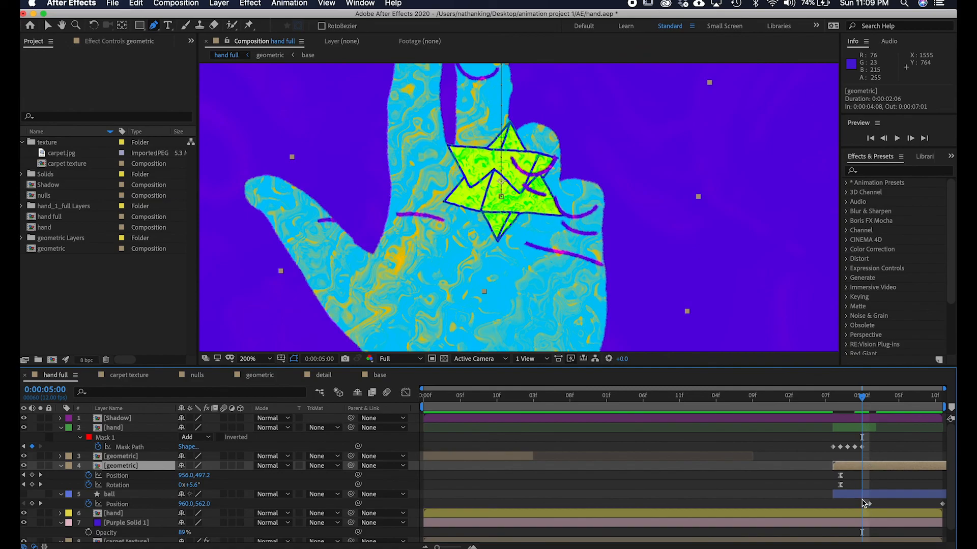
left_click(864, 432)
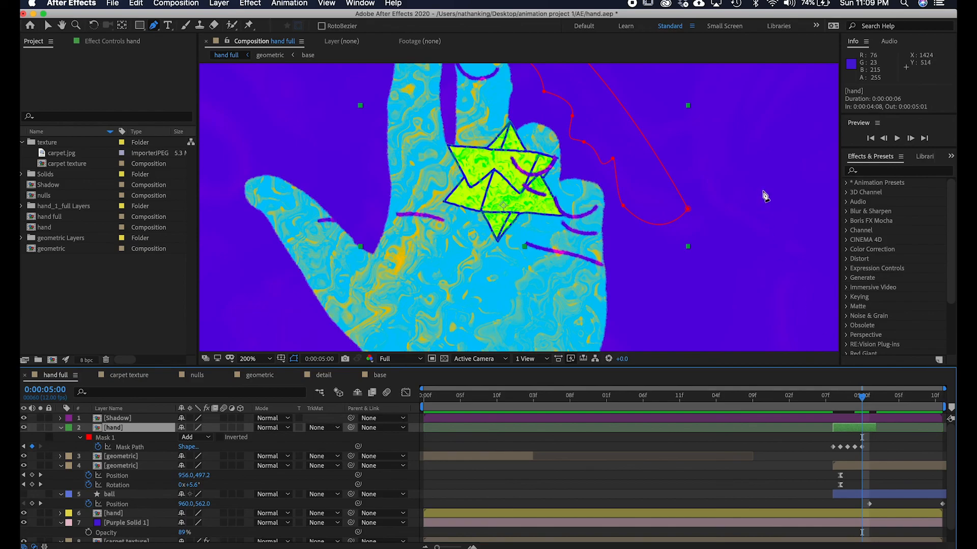
left_click_drag(709, 157, 711, 238)
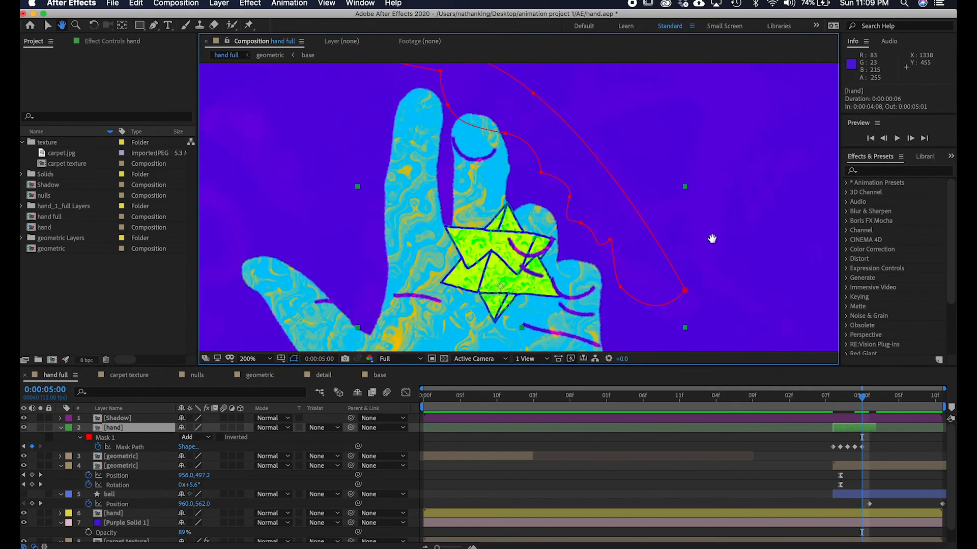
key("g")
left_click_drag(541, 173, 511, 240)
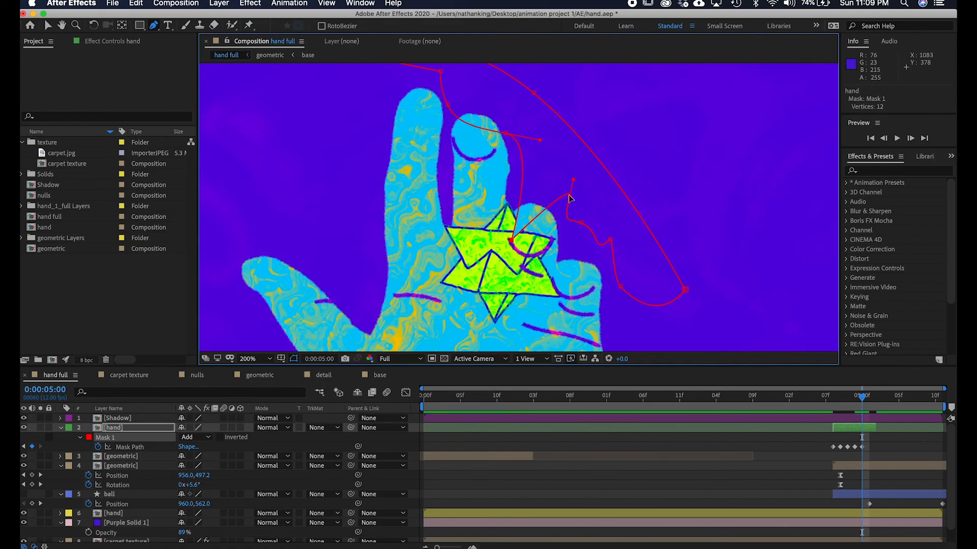
left_click_drag(574, 180, 533, 253)
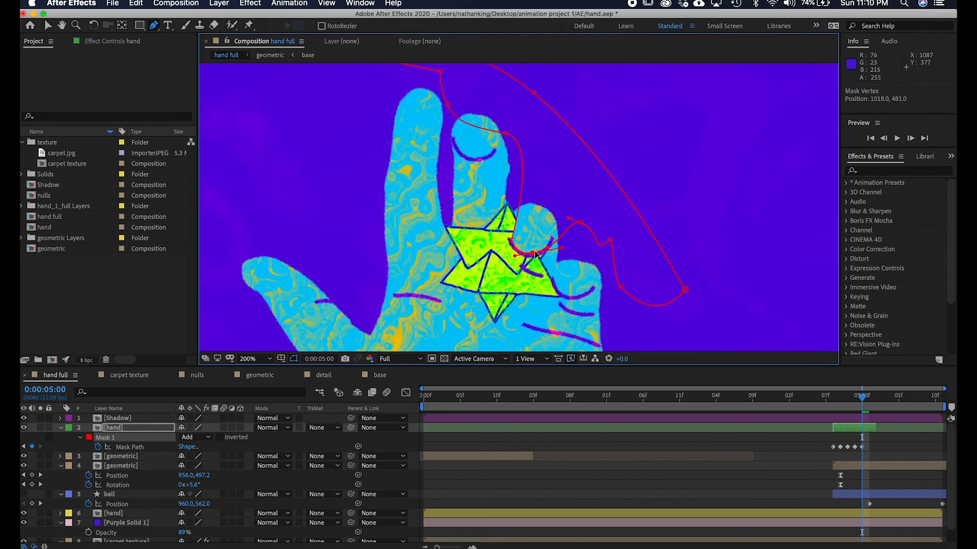
left_click_drag(506, 133, 477, 149)
Drag further hand mask vertices upward around the shape's points at 5:00.
left_click(871, 400)
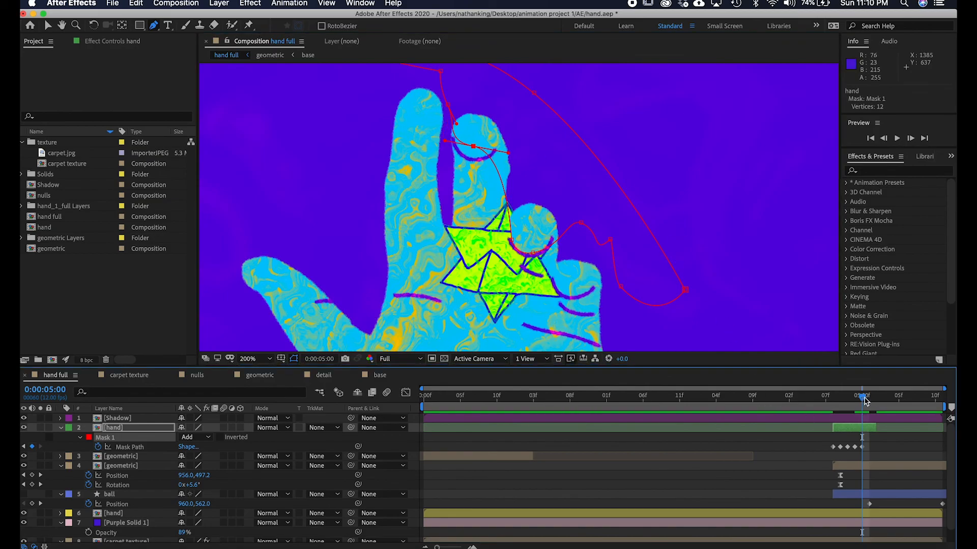
left_click_drag(511, 240, 515, 187)
left_click(533, 253)
left_click_drag(533, 256, 543, 204)
left_click(876, 400)
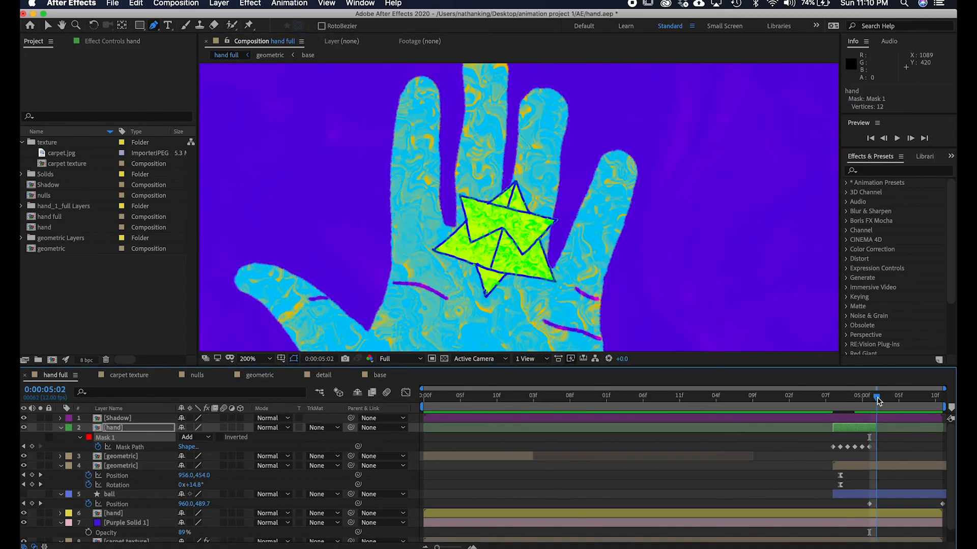
mouse_move(863, 399)
left_mouse_down()
mouse_move(832, 398)
mouse_move(863, 392)
left_mouse_up()
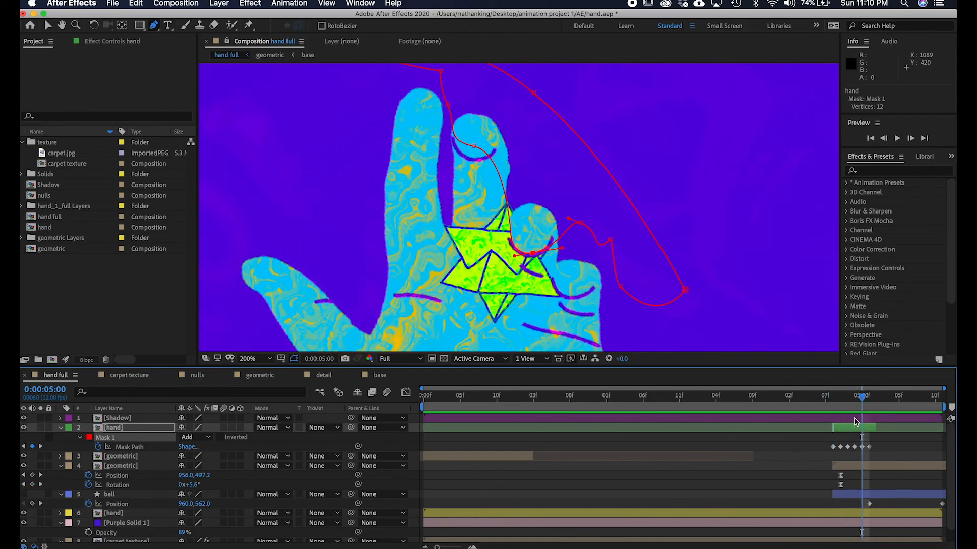
Paste the hand mask into the Shadow layer at 4:11.
left_click(866, 418)
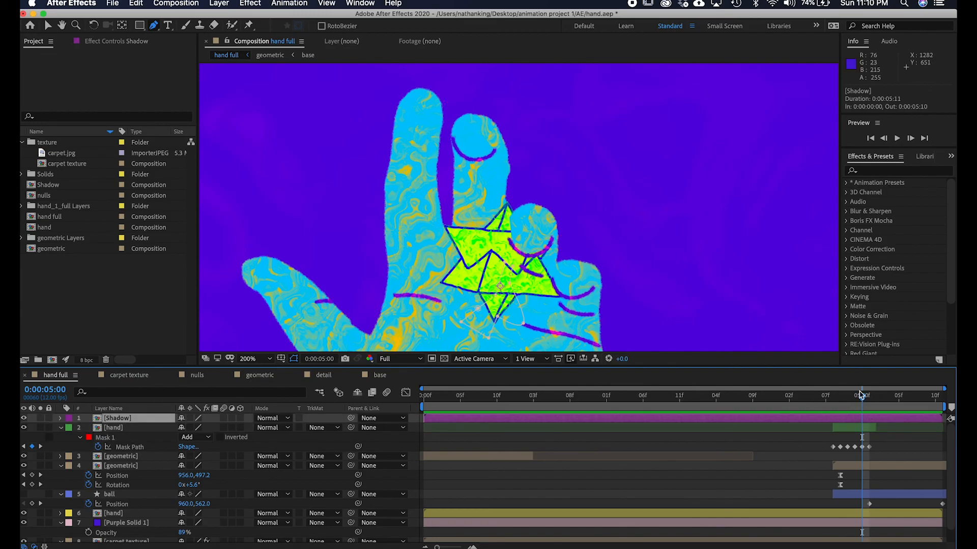
mouse_move(863, 399)
left_mouse_down()
mouse_move(839, 402)
mouse_move(854, 400)
left_mouse_up()
key("super+v")
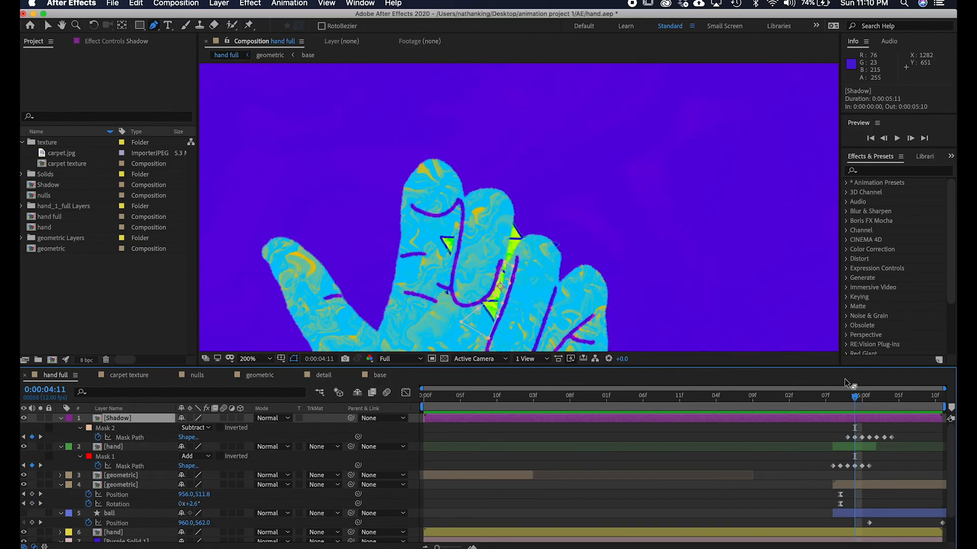
Reshape the Shadow layer's pasted mask vertices around the geometric shape at 5:00.
key("h")
left_click_drag(623, 278, 600, 200)
key("v")
left_click_drag(853, 402, 862, 400)
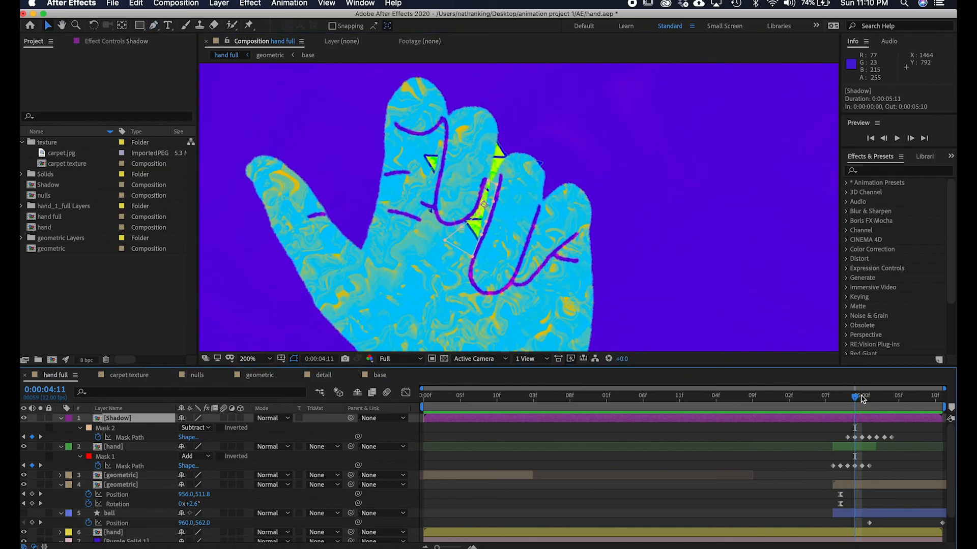
left_click_drag(493, 202, 511, 176)
left_click_drag(509, 239, 475, 175)
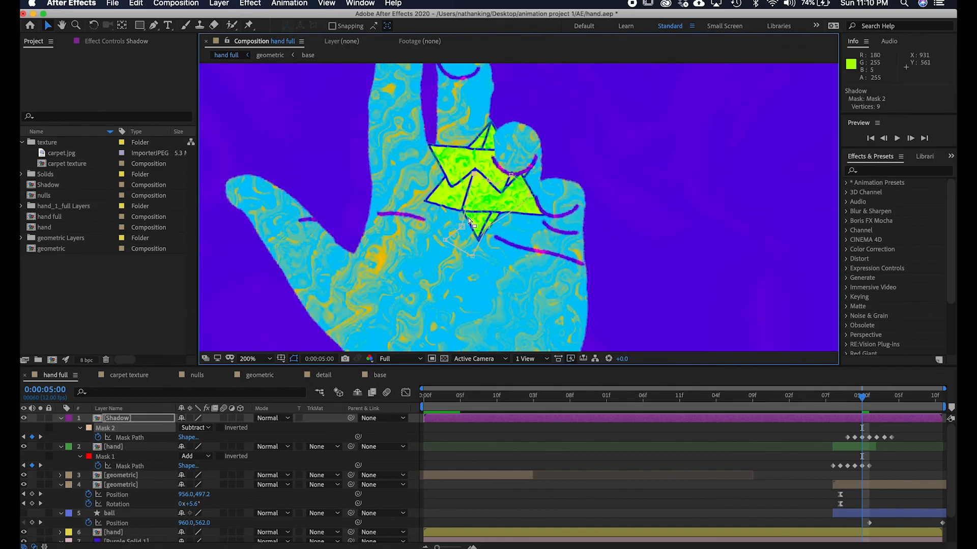
left_click_drag(461, 227, 467, 185)
left_click(446, 240)
left_click_drag(446, 240, 462, 207)
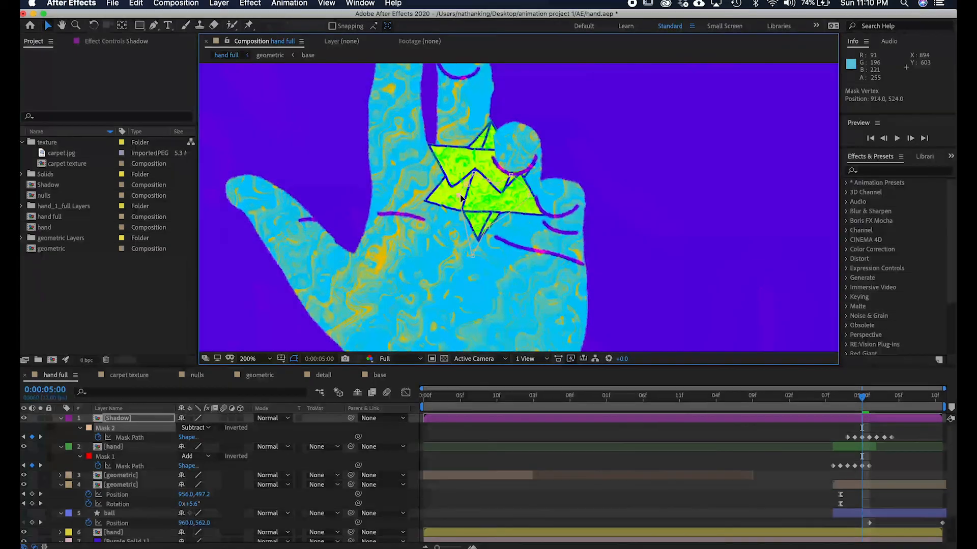
left_click_drag(473, 257, 479, 233)
Adjust the Shadow mask's vertices around the geometric shape at 5:01.
left_click_drag(863, 400, 868, 399)
left_click_drag(488, 181, 441, 136)
left_click_drag(460, 189, 451, 163)
Change the Shadow mask's color to purple A800FF.
left_click(91, 428)
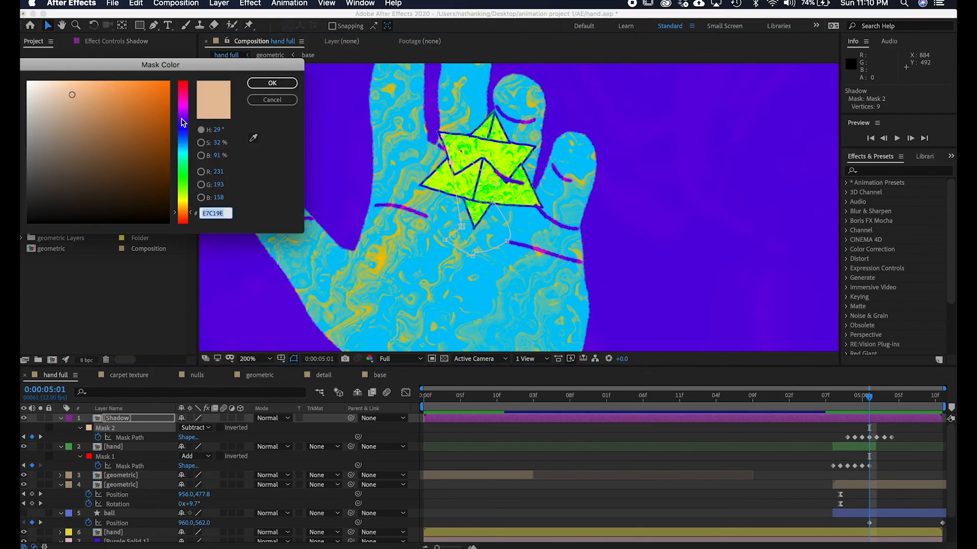
left_click(184, 112)
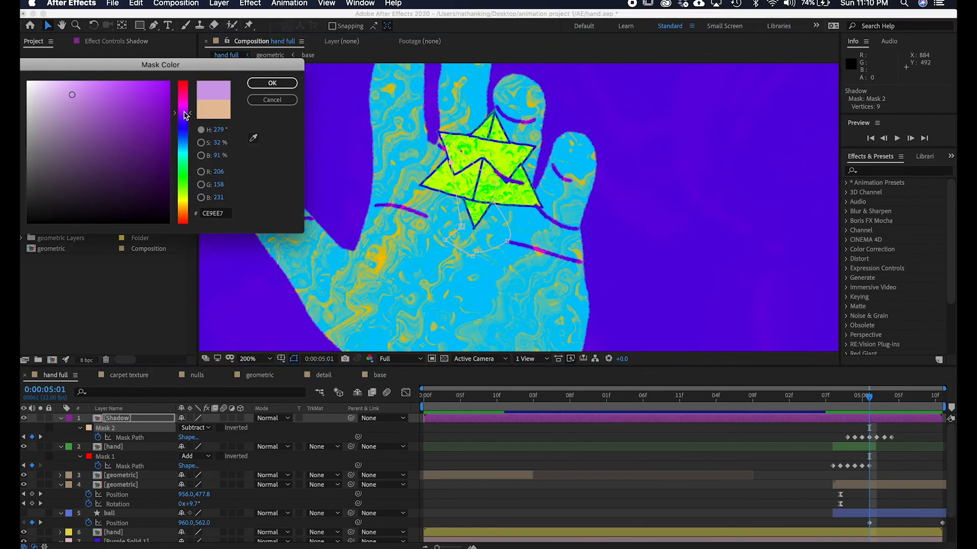
left_click(283, 83)
Drag further Shadow mask vertices up around the shape's points at 5:01.
left_click_drag(462, 226, 504, 142)
left_click_drag(493, 201, 528, 182)
left_click_drag(507, 241, 538, 205)
left_click_drag(476, 251, 493, 201)
left_click_drag(472, 256, 485, 196)
left_click_drag(446, 241, 469, 199)
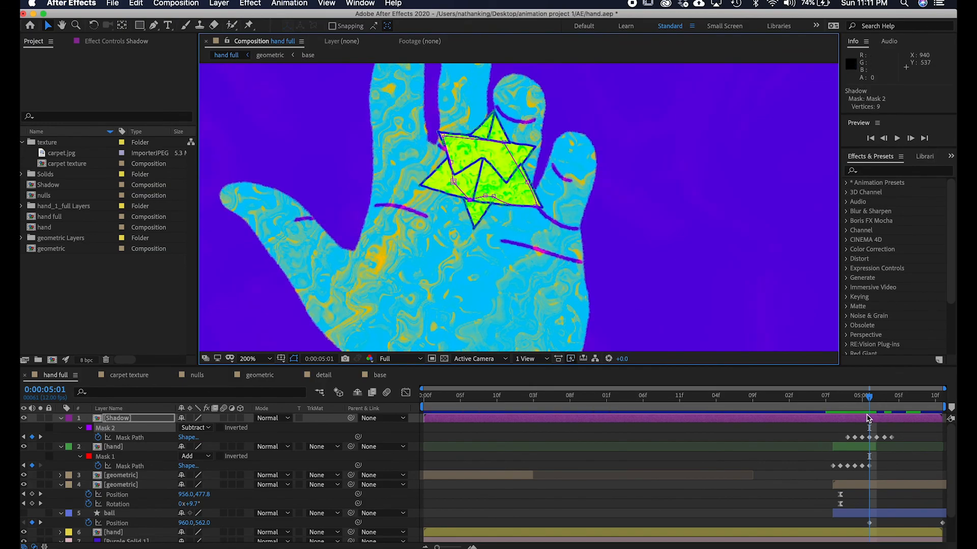
Reshape the Shadow mask around the geometric shape at 5:02.
left_click_drag(872, 399, 876, 397)
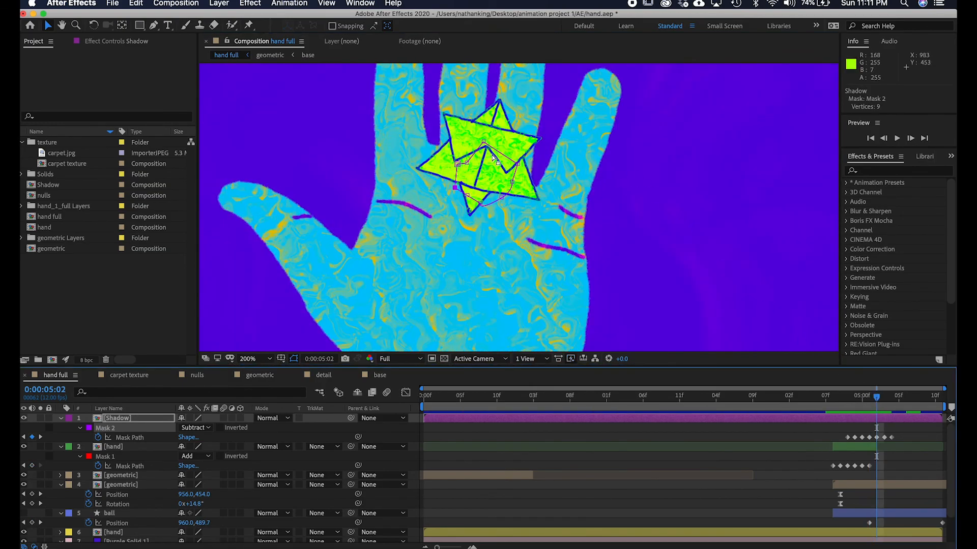
left_click_drag(485, 141, 484, 127)
left_click_drag(518, 165, 514, 141)
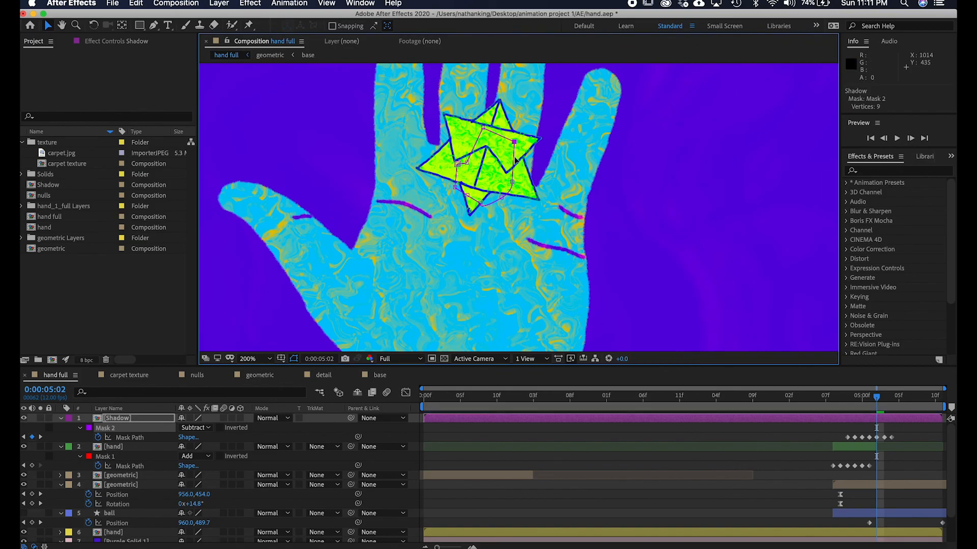
left_click_drag(480, 204, 457, 161)
key("space")
left_click_drag(602, 200, 569, 264)
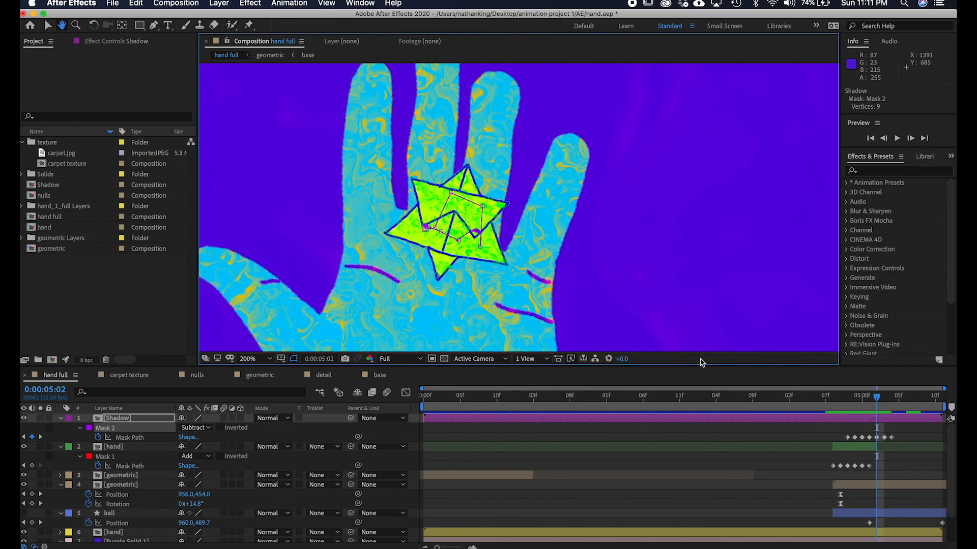
At 5:04, move the Shadow mask onto the shape and add a vertex to its path.
mouse_move(879, 403)
left_mouse_down()
mouse_move(895, 401)
mouse_move(887, 402)
left_mouse_up()
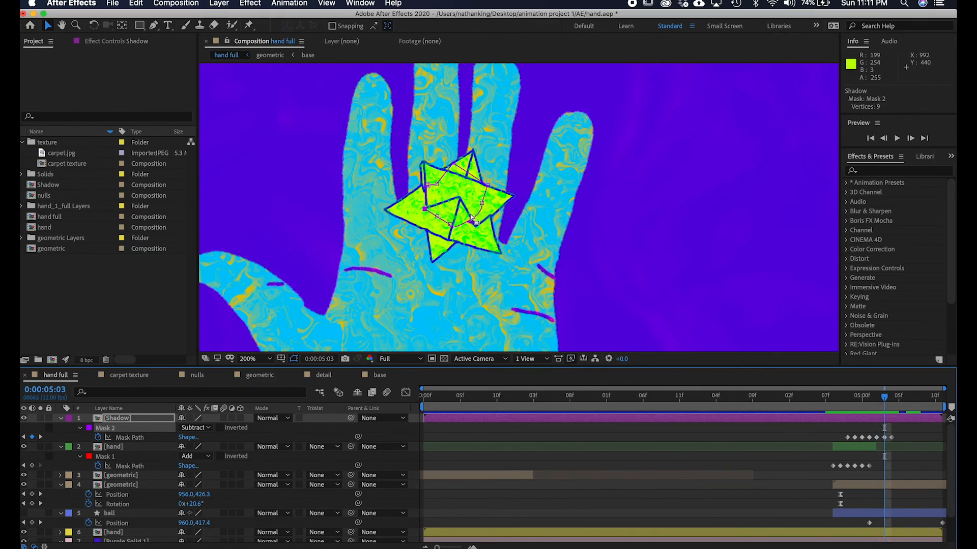
left_click(891, 401)
left_click(892, 437)
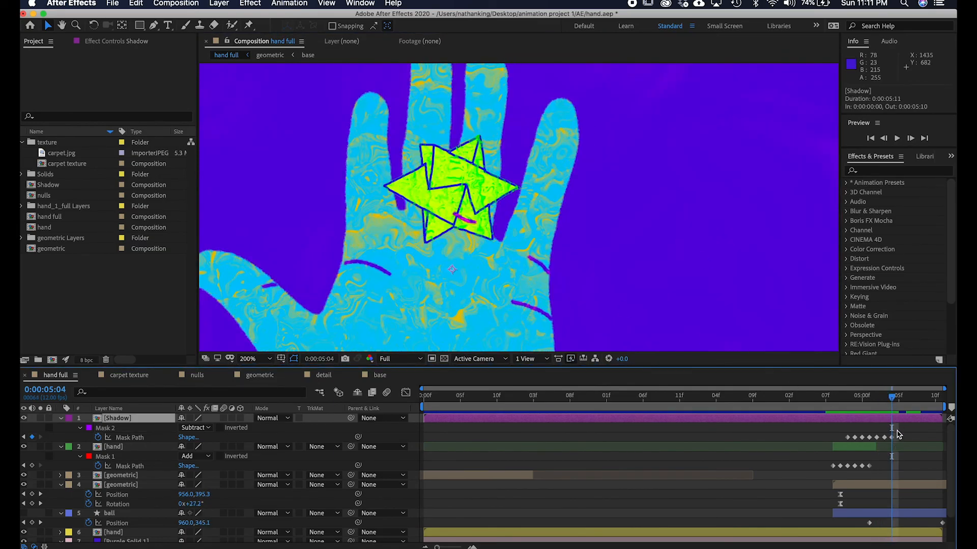
key("slash")
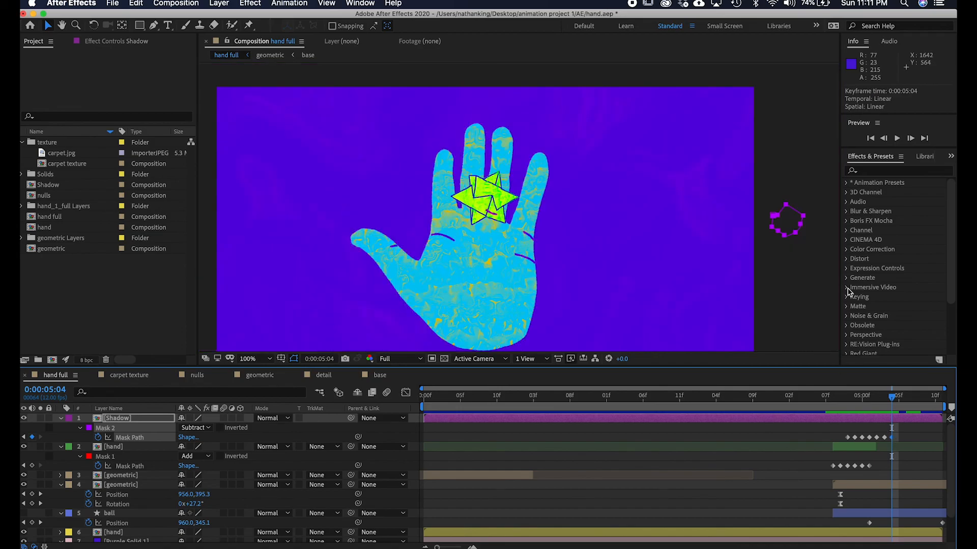
left_click_drag(775, 222, 474, 206)
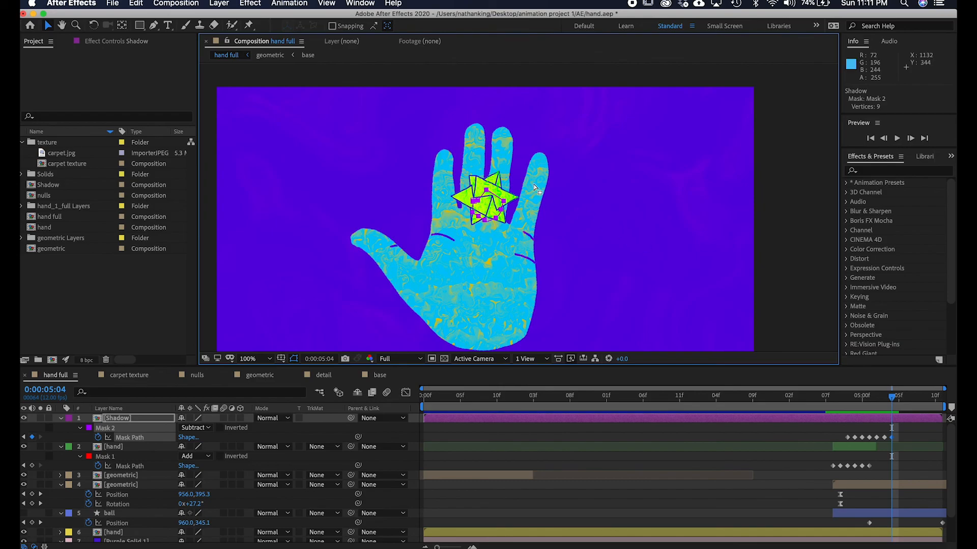
scroll(533, 184, "up", 1)
key("g")
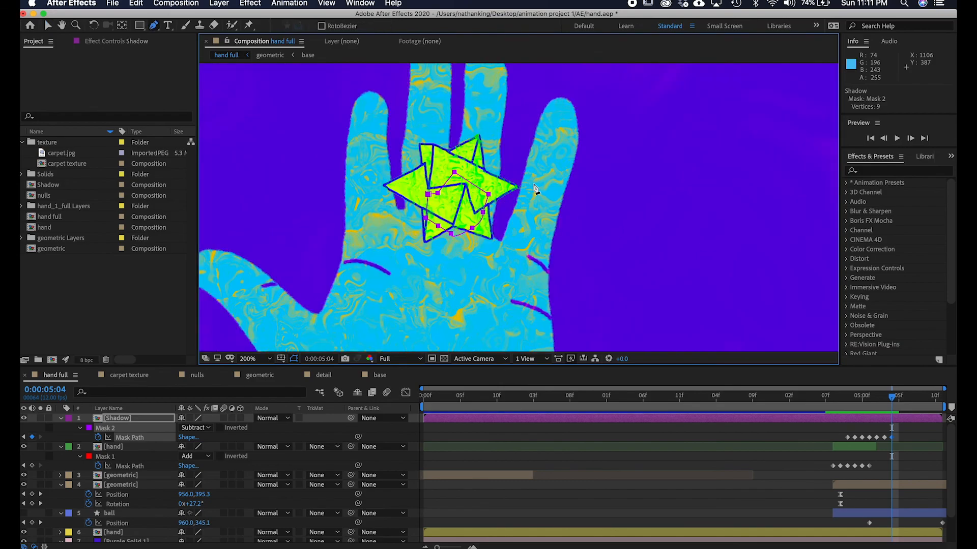
left_click(464, 233)
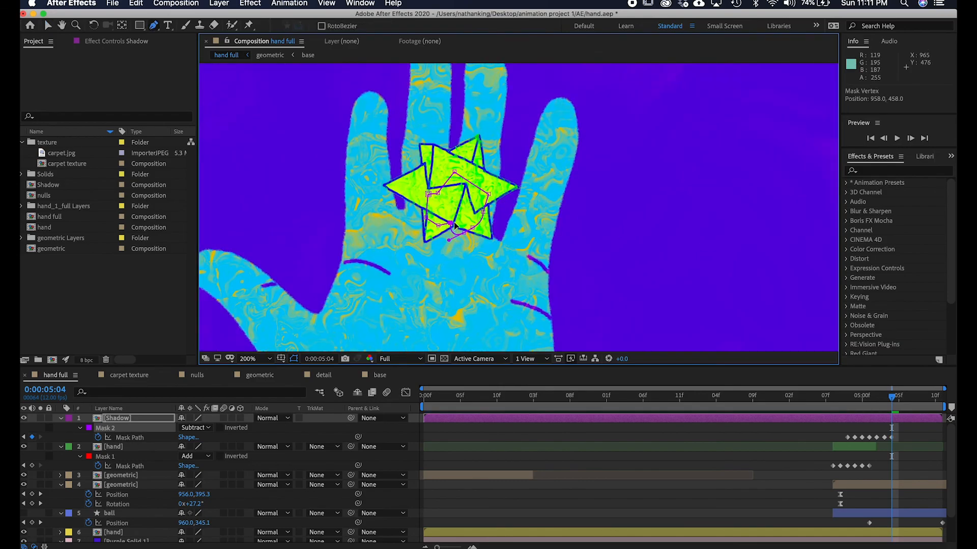
left_click_drag(464, 233, 466, 221)
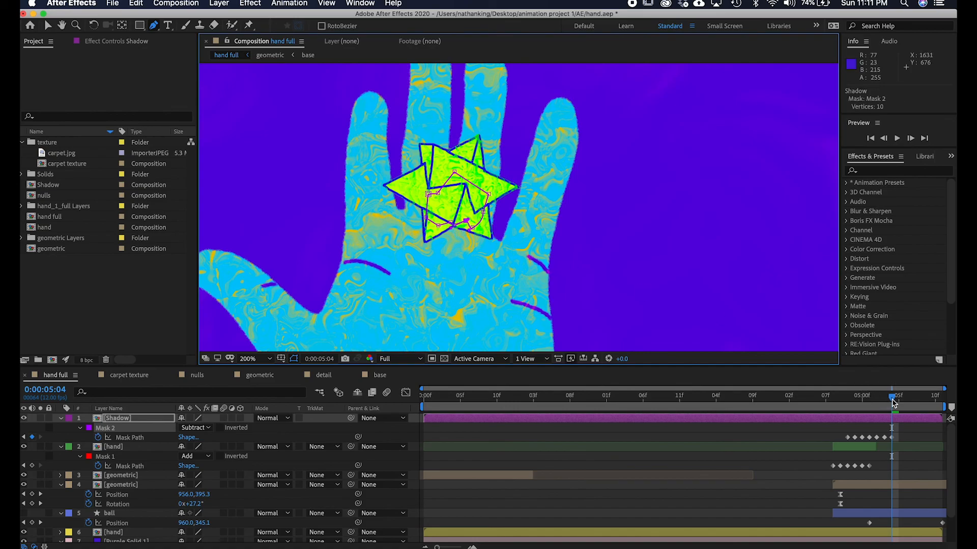
Move the whole Shadow mask upward with the shape at 5:05, then off to the right at 5:06.
left_click_drag(894, 404, 897, 400)
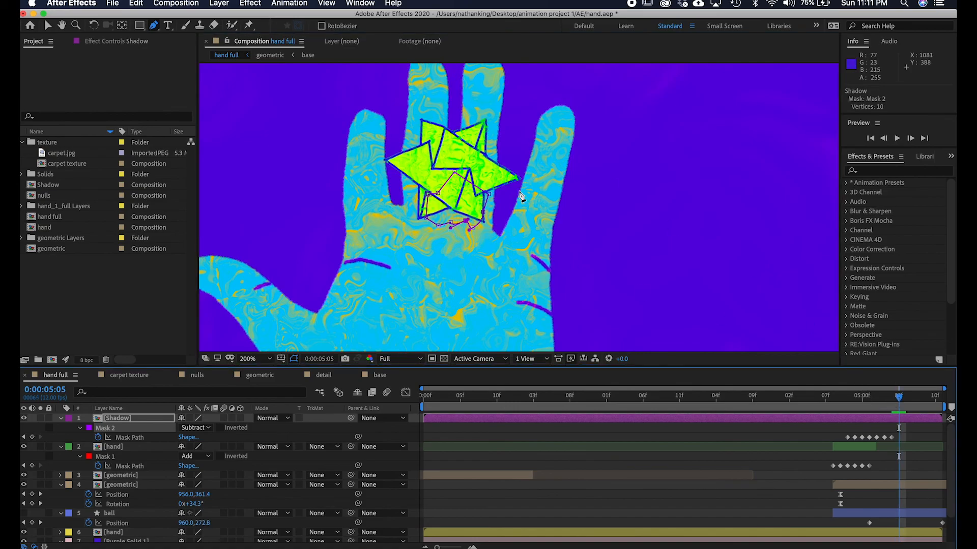
left_click(131, 439)
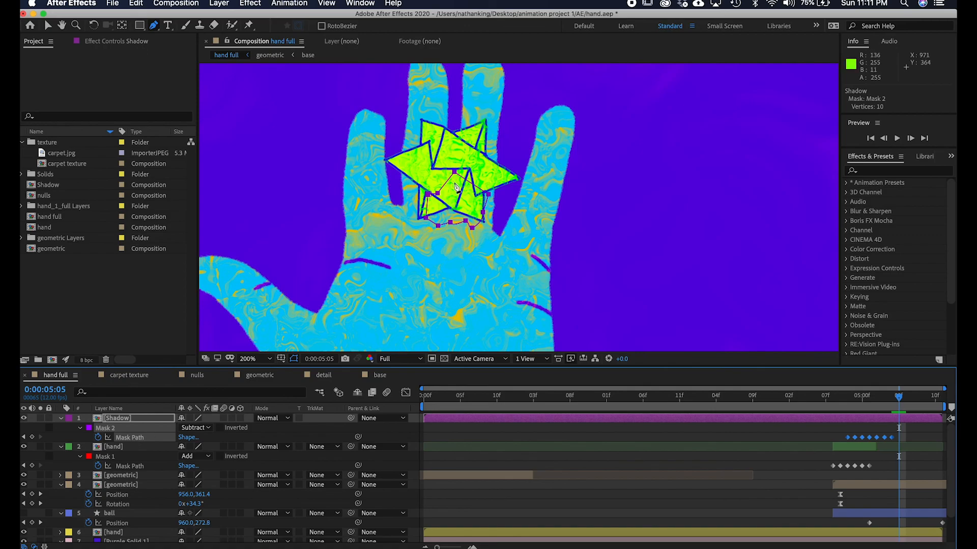
left_click_drag(439, 199, 434, 163)
left_click(905, 407)
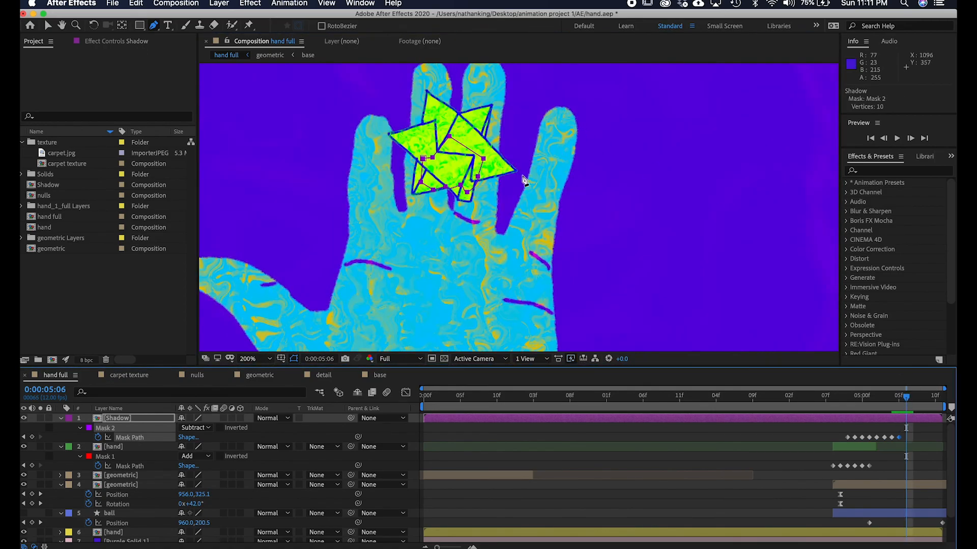
left_click_drag(468, 195, 871, 243)
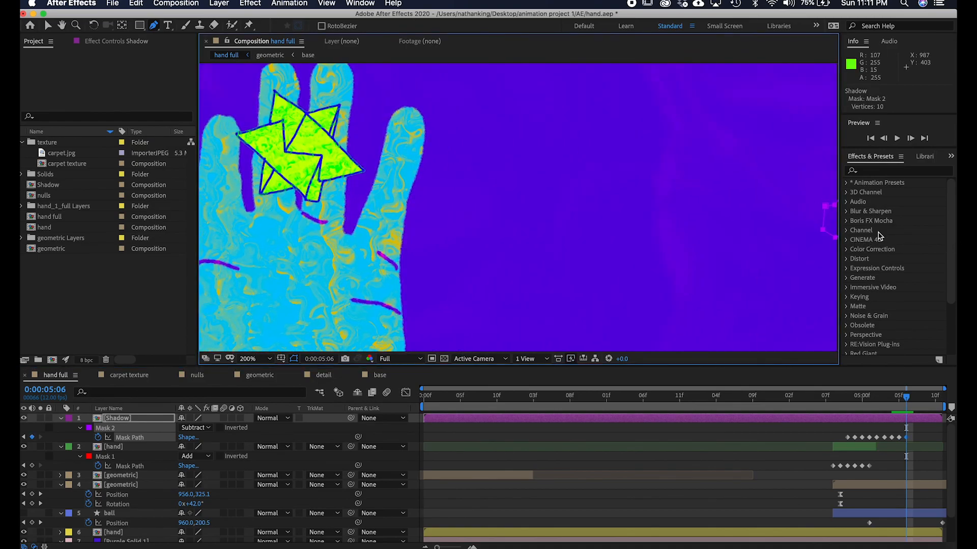
Preview the animation around where the shape leaves the hand.
key("comma")
left_click_drag(907, 397, 763, 385)
key("space")
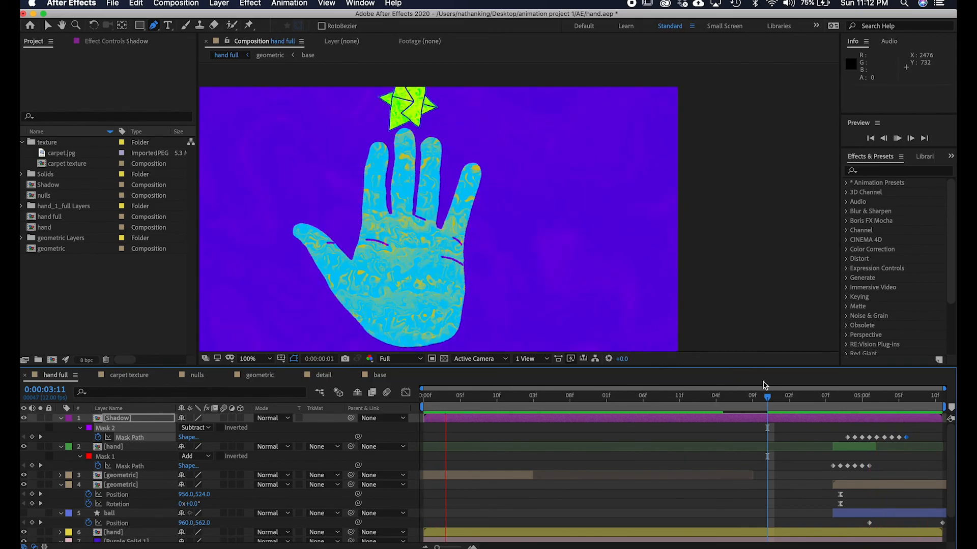
key("space")
mouse_move(849, 402)
left_mouse_down()
mouse_move(839, 396)
mouse_move(883, 396)
mouse_move(840, 396)
left_mouse_up()
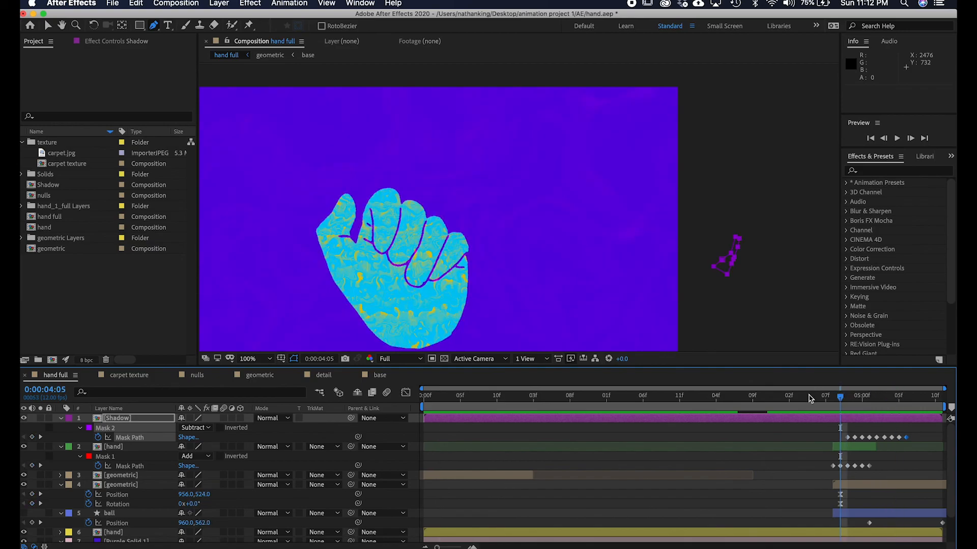
left_click(811, 398)
key("space")
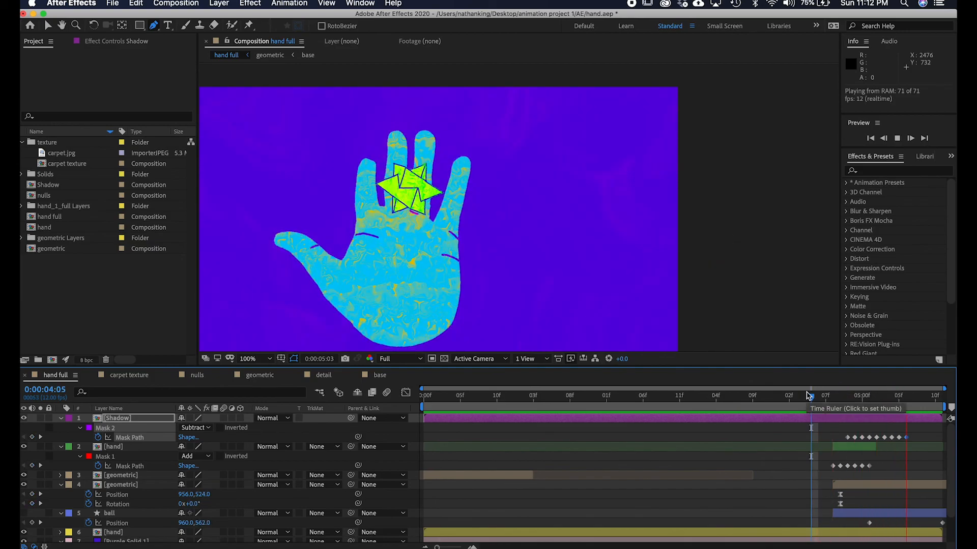
key("space")
mouse_move(847, 405)
left_mouse_down()
mouse_move(820, 396)
mouse_move(864, 389)
mouse_move(854, 388)
left_mouse_up()
key("period")
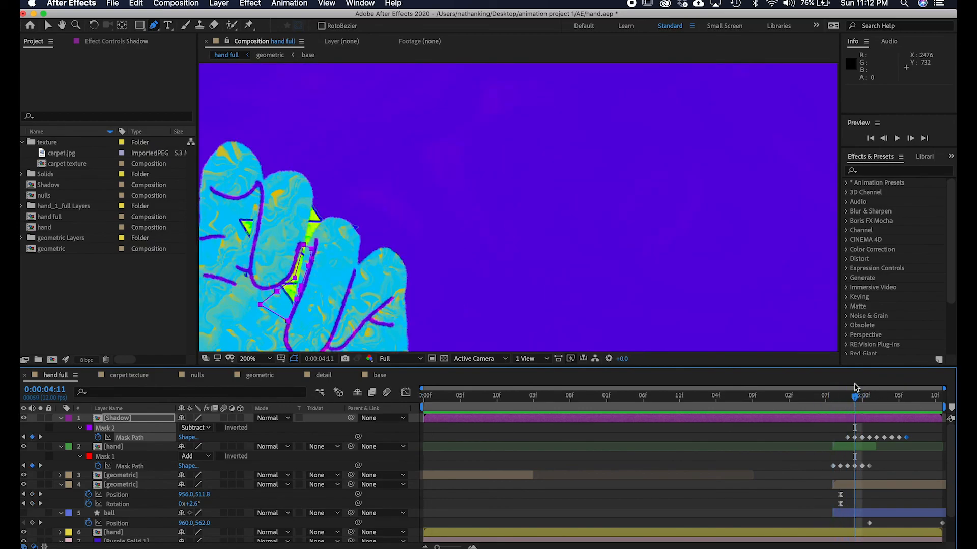
Adjust the hand mask's vertices around the shape at 4:11.
left_click(885, 474)
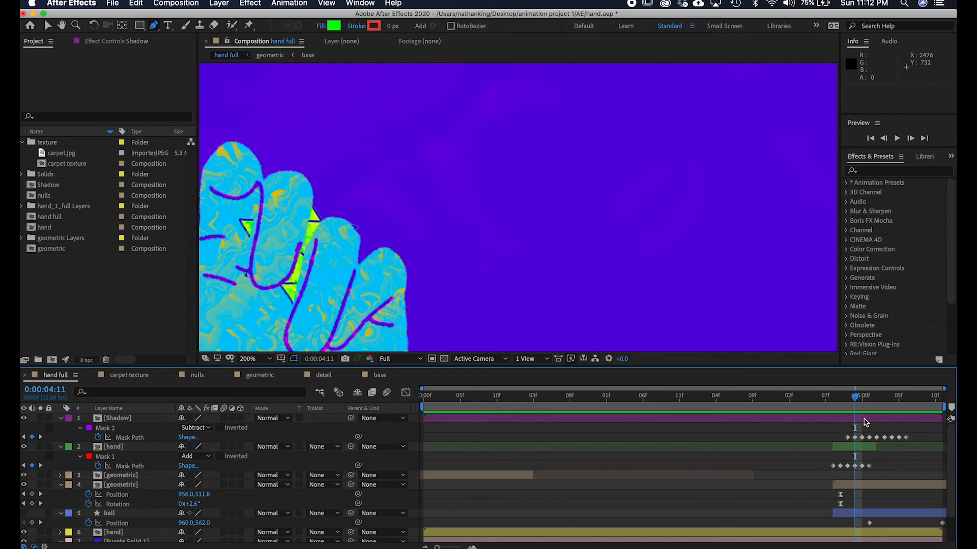
left_click(869, 438)
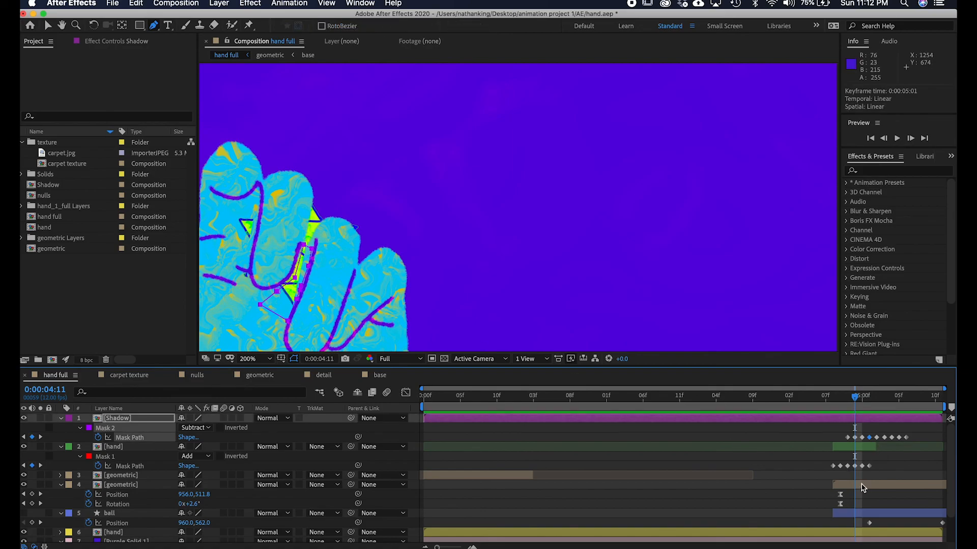
left_click(863, 449)
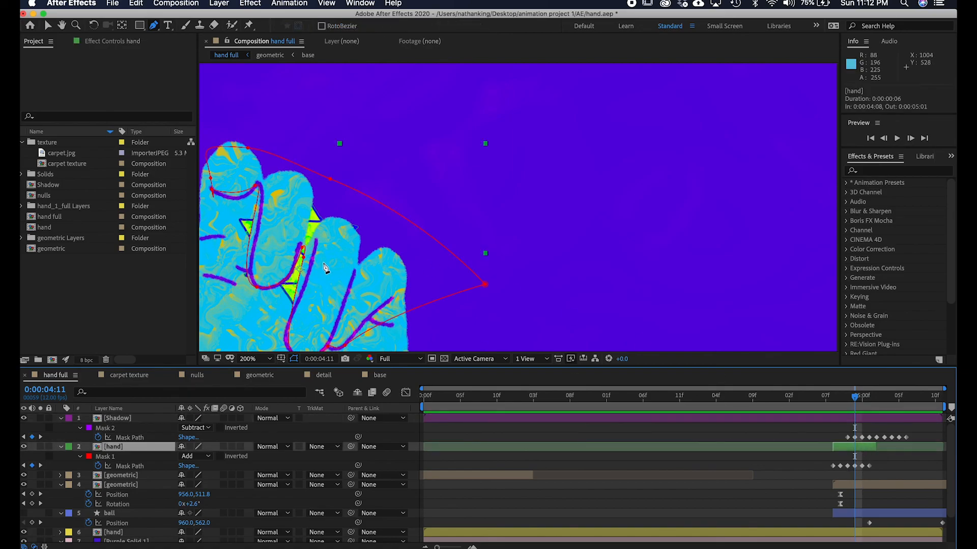
left_click_drag(303, 257, 313, 248)
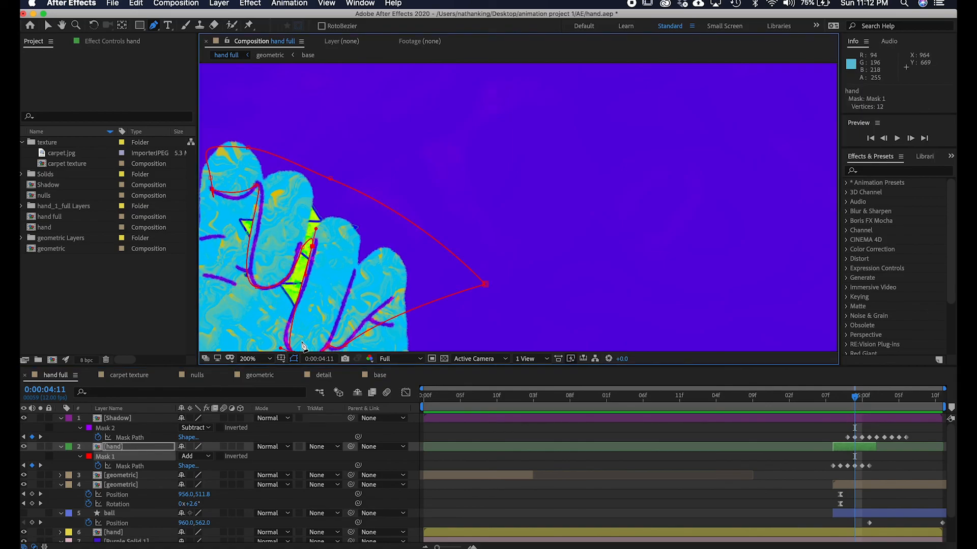
left_click_drag(293, 338, 288, 333)
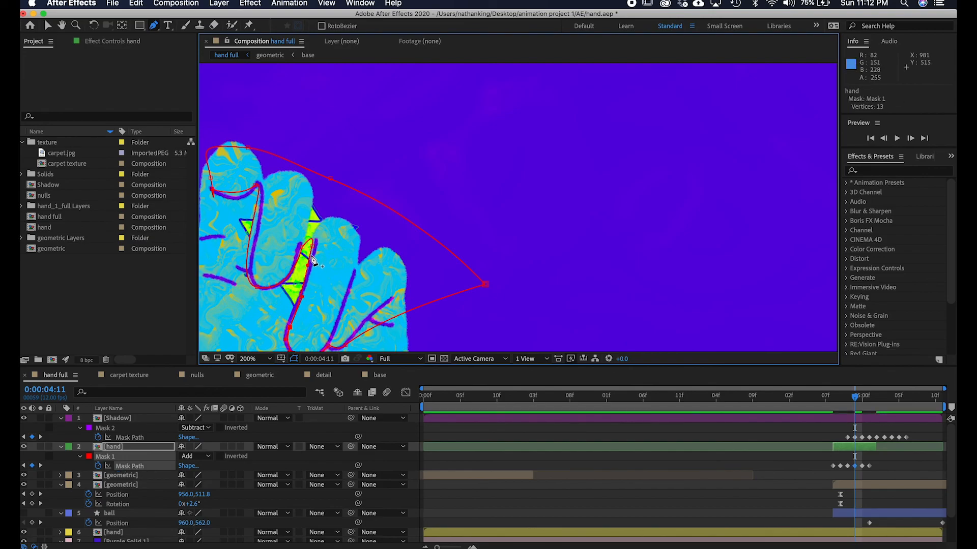
Add a vertex to the hand mask at 5:00 and pull it up between the fingers beside the shape.
left_click(857, 397)
mouse_move(860, 398)
left_mouse_down()
mouse_move(839, 394)
mouse_move(875, 388)
left_mouse_up()
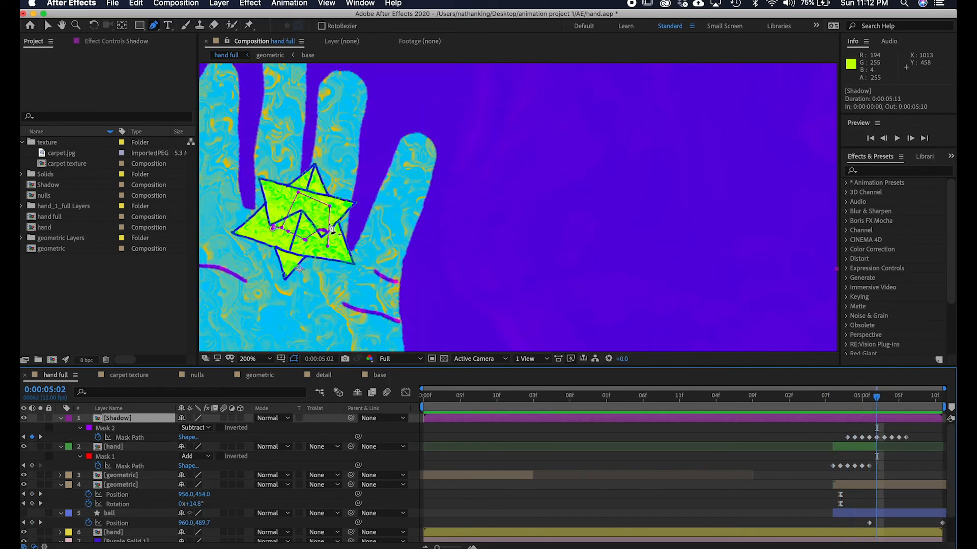
left_click(324, 248)
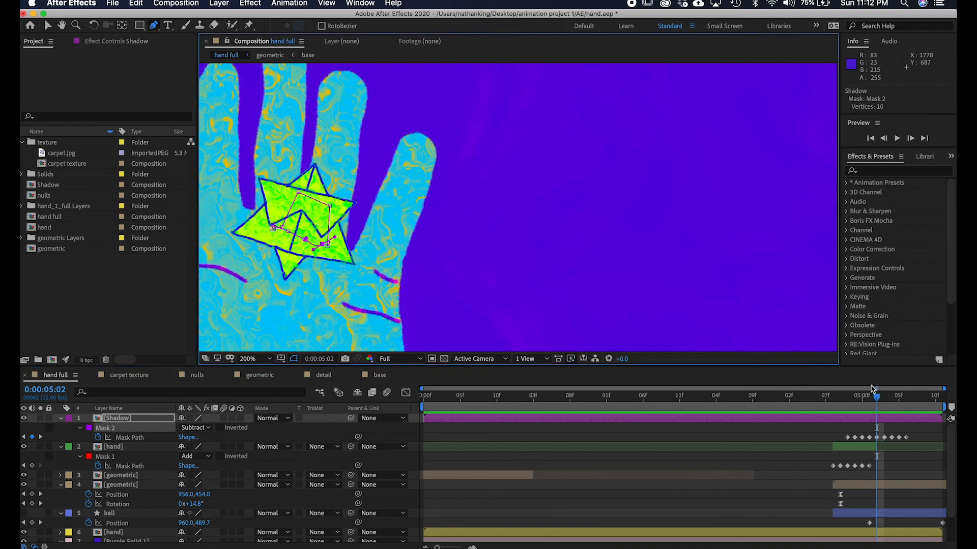
mouse_move(877, 400)
left_mouse_down()
mouse_move(886, 403)
mouse_move(865, 396)
left_mouse_up()
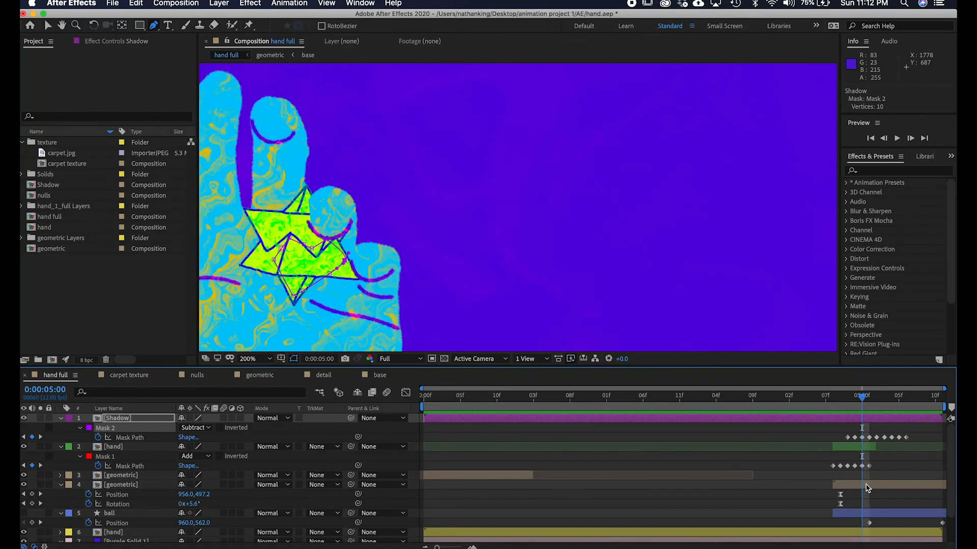
left_click(863, 449)
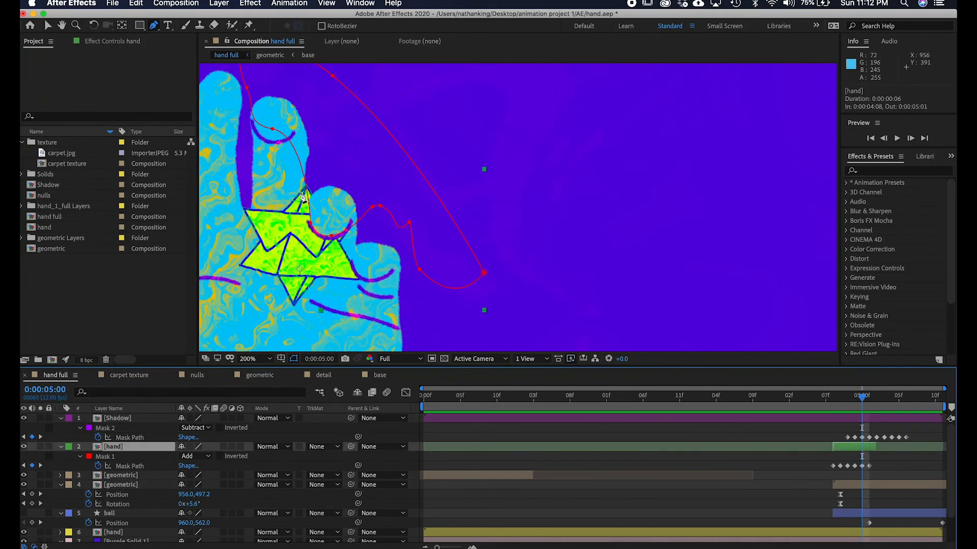
left_click(329, 216)
left_click_drag(308, 202, 314, 182)
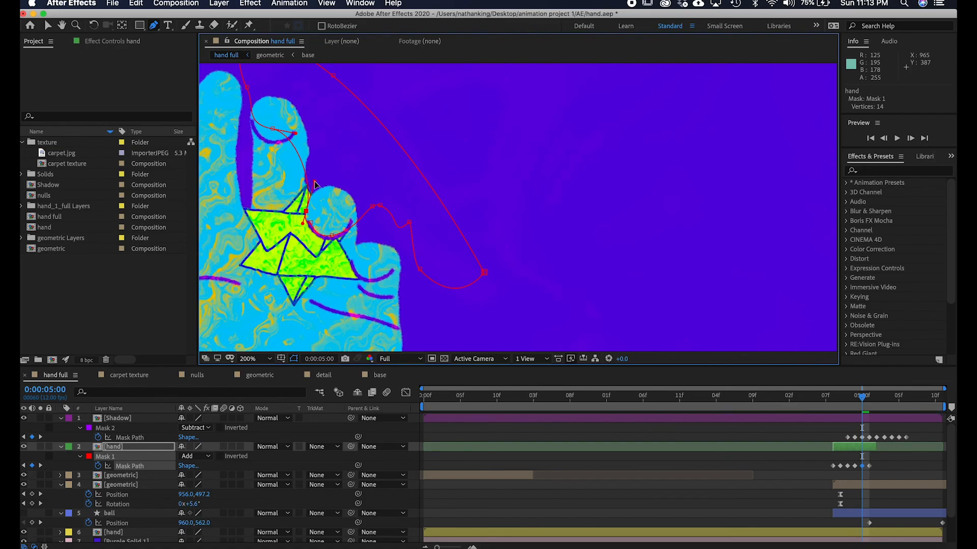
At 4:11, add a new mask to the geometric layer and reshape it into a polygon around the shape emerging between the fingers.
left_click(897, 467)
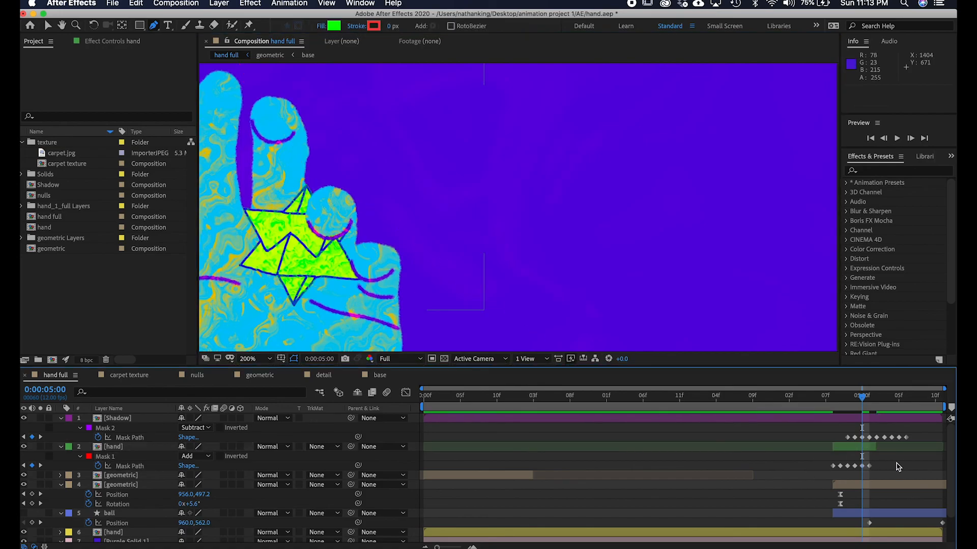
mouse_move(864, 402)
left_mouse_down()
mouse_move(857, 402)
mouse_move(874, 402)
mouse_move(855, 401)
left_mouse_up()
left_click(888, 486)
right_click(889, 498)
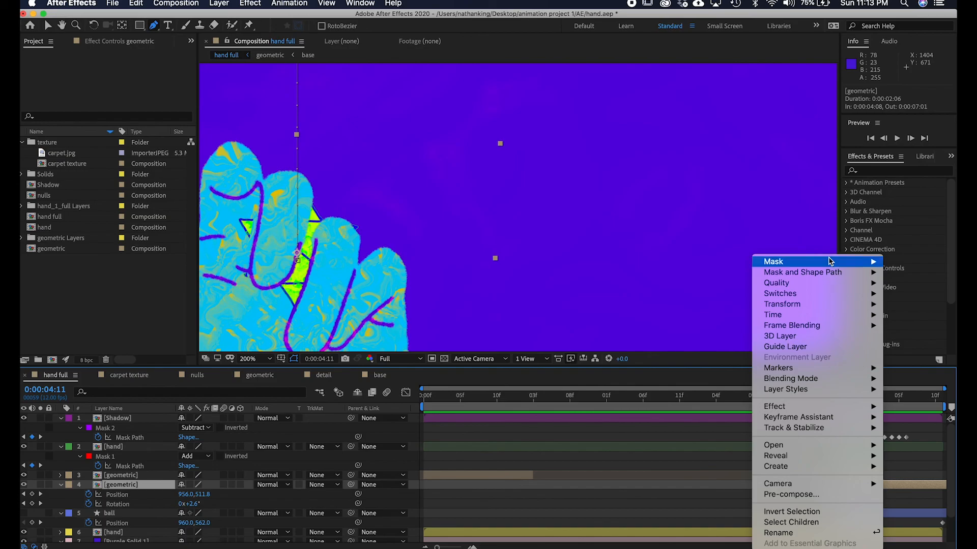
mouse_move(833, 261)
left_click(722, 261)
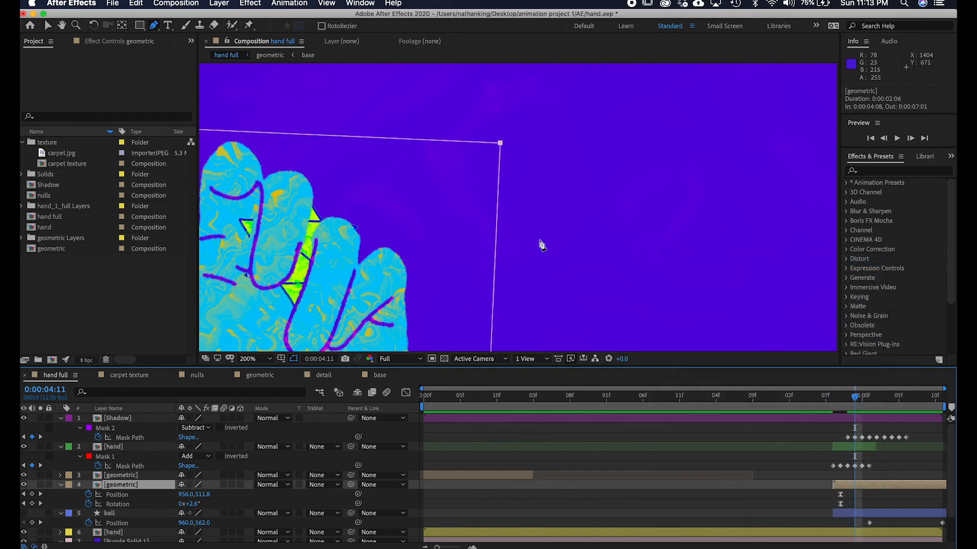
left_click(383, 142)
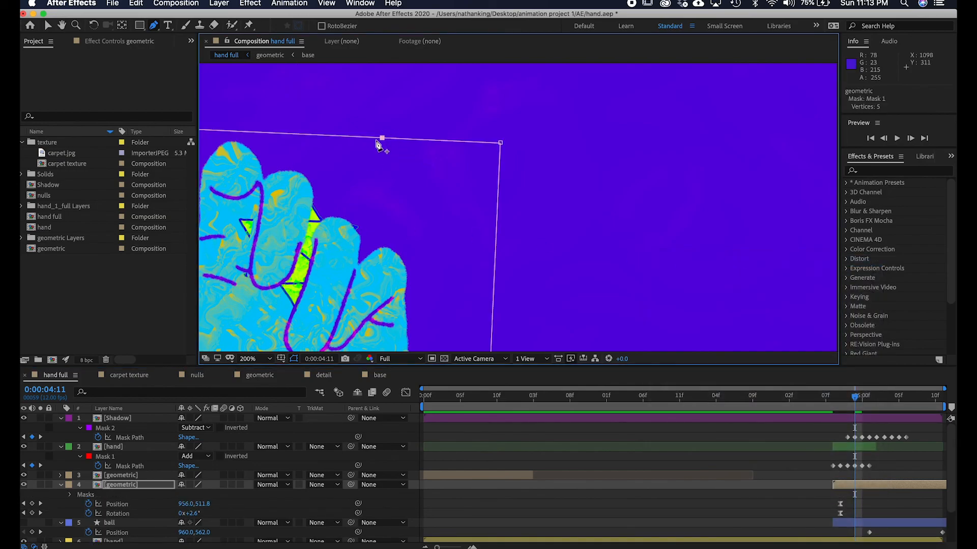
left_click_drag(380, 141, 303, 203)
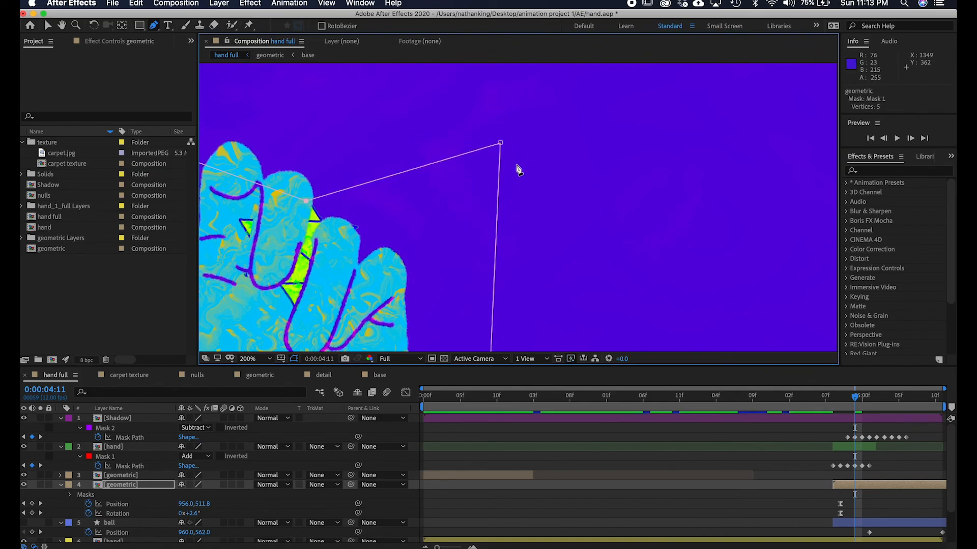
left_click_drag(499, 143, 339, 246)
left_click_drag(306, 201, 312, 231)
Keyframe the geometric layer's mask path, then a few frames later widen the mask to uncover the whole shape.
key("comma")
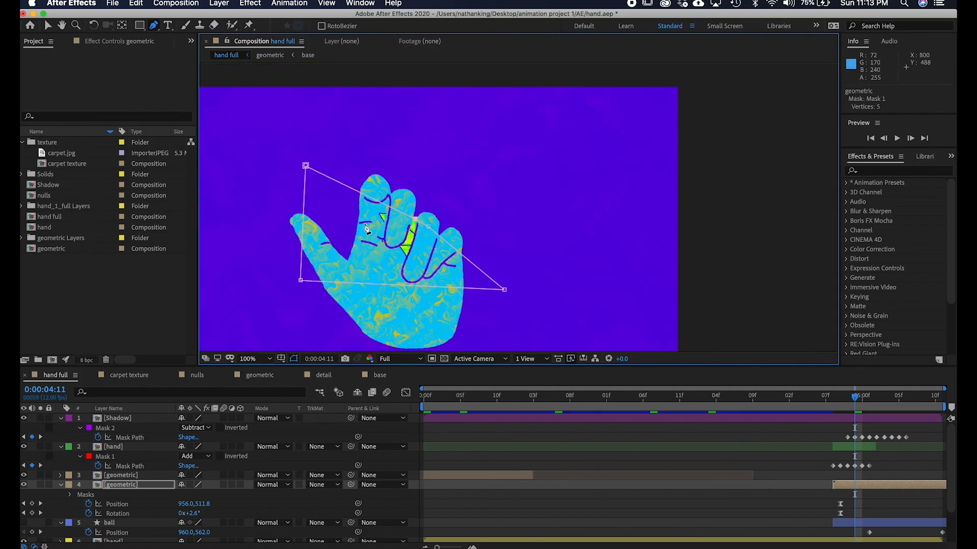
left_click(749, 433)
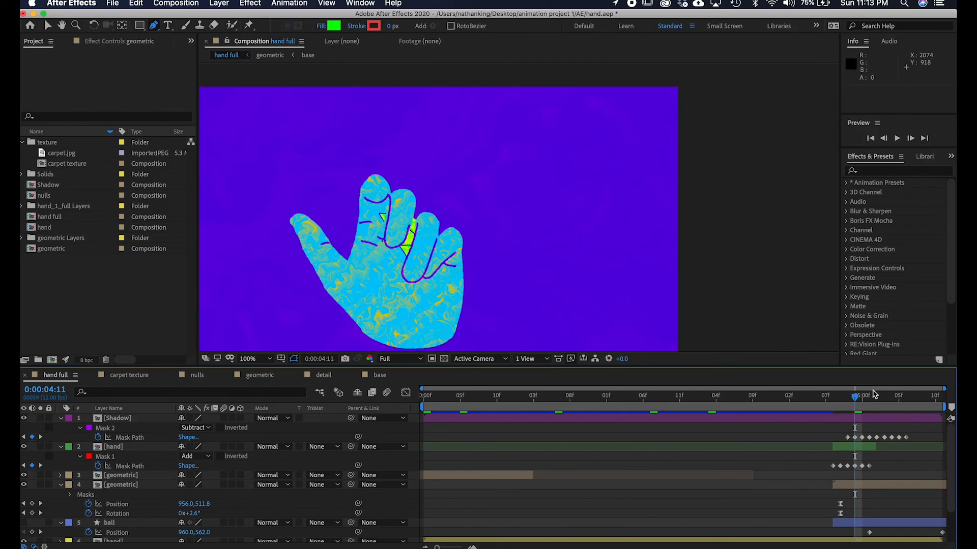
left_click(862, 486)
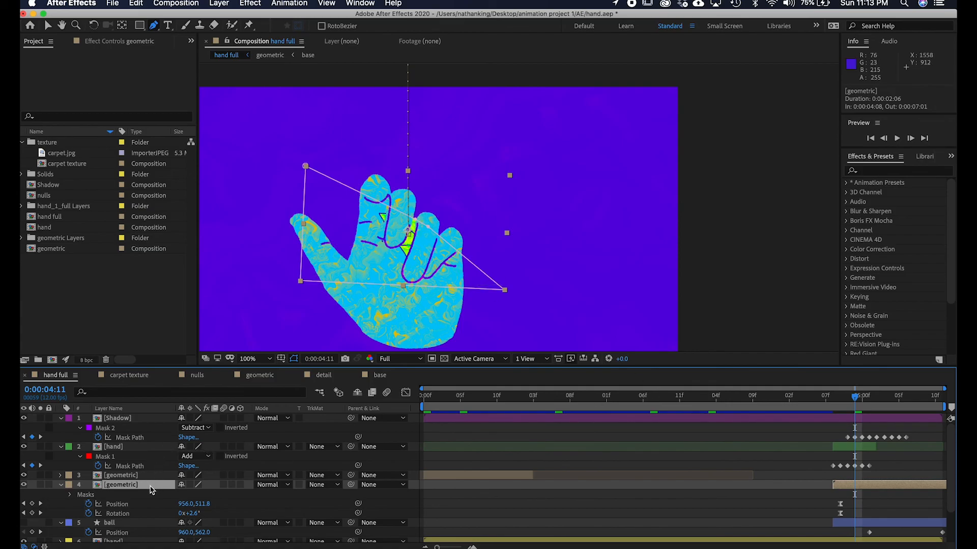
key("m")
left_click(100, 504)
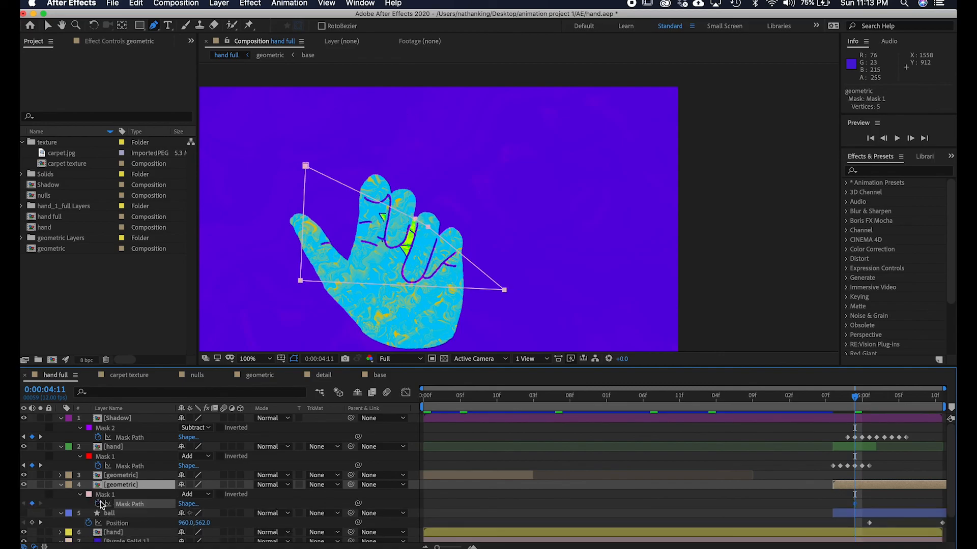
mouse_move(849, 401)
left_mouse_down()
mouse_move(840, 399)
mouse_move(862, 393)
left_mouse_up()
left_click(429, 221)
left_click_drag(416, 220, 436, 181)
left_click_drag(430, 222, 458, 210)
mouse_move(864, 393)
left_mouse_down()
mouse_move(918, 394)
mouse_move(896, 392)
left_mouse_up()
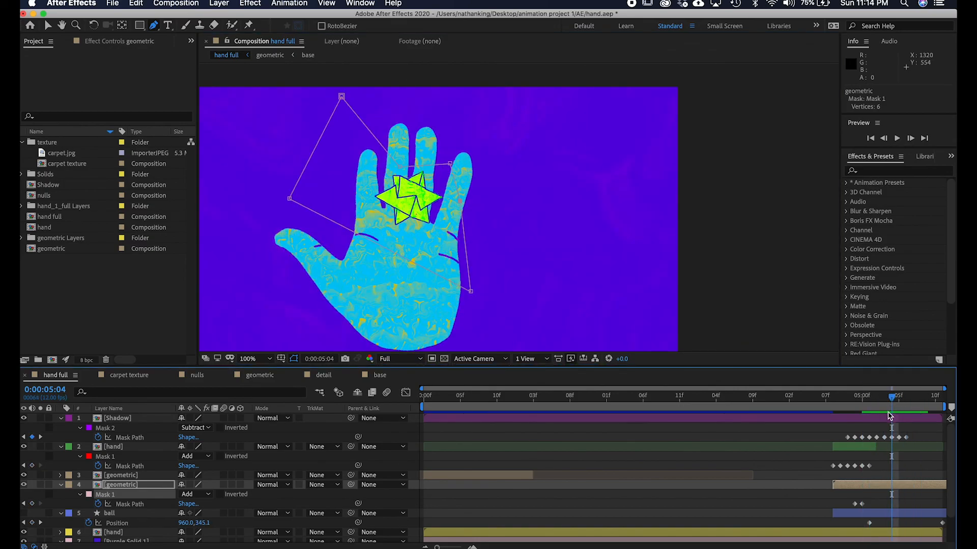
Preview the animation from 4:06 to check the shape's reveal.
left_click(891, 417)
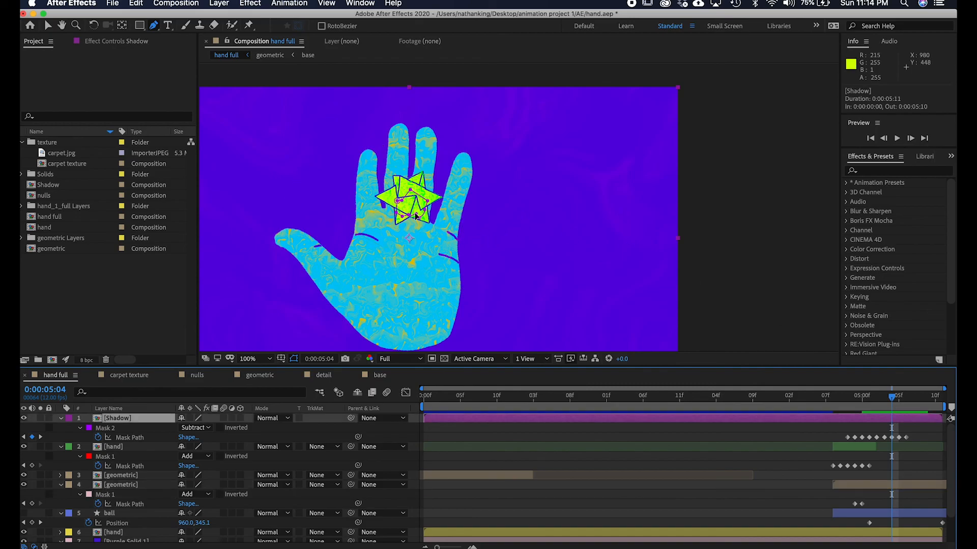
left_click(415, 214)
mouse_move(894, 402)
left_mouse_down()
mouse_move(824, 401)
mouse_move(852, 402)
left_mouse_up()
left_click(928, 436)
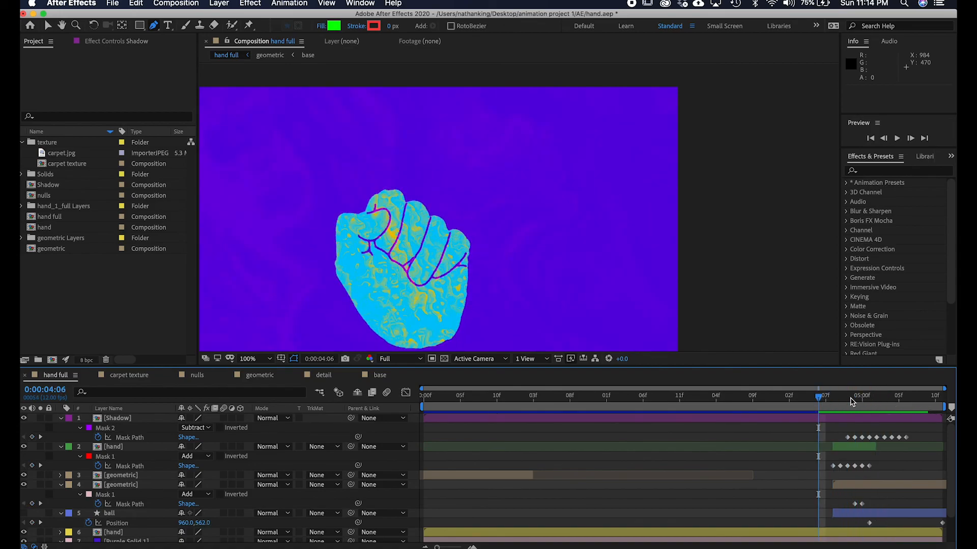
key("space")
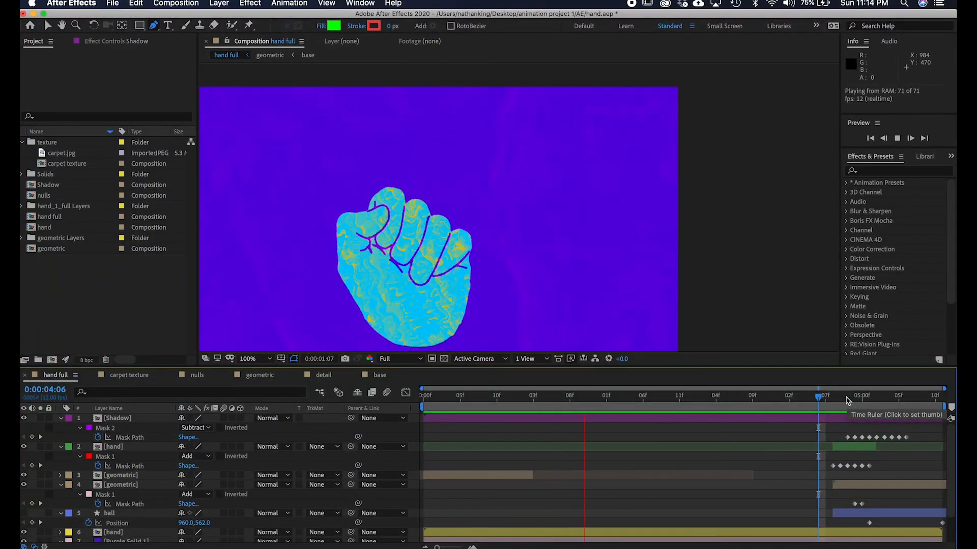
left_click_drag(480, 264, 561, 240)
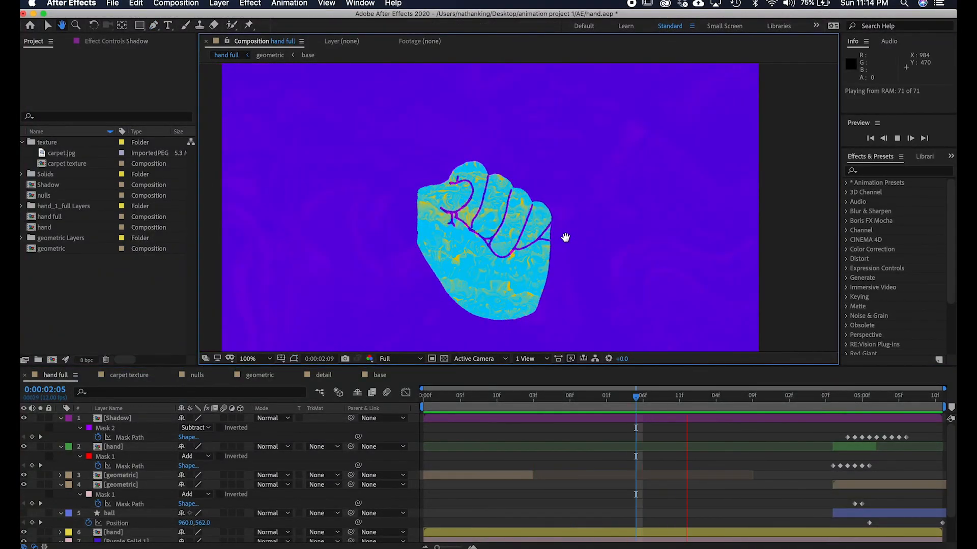